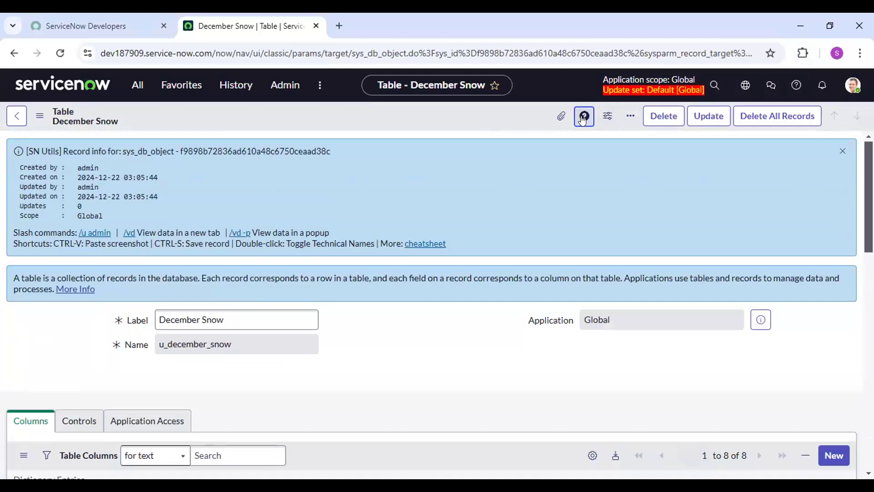
Step: Show and hide the record information message on the December Snow table form
left_click(584, 117)
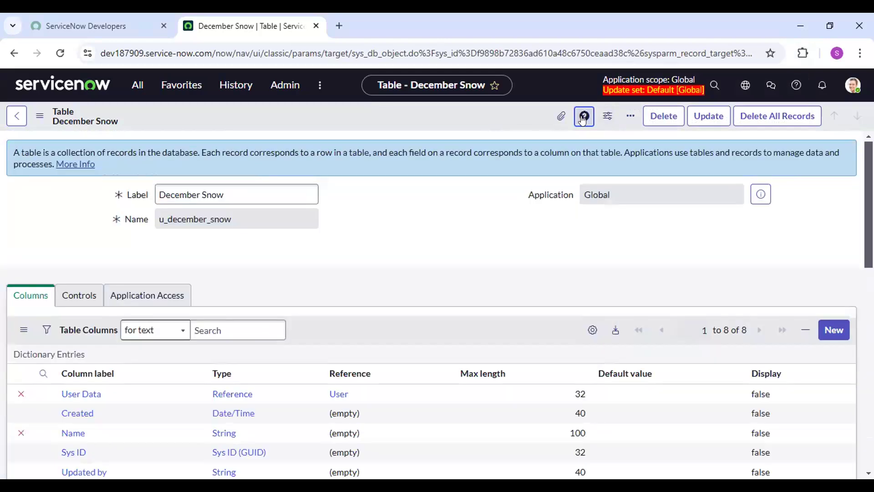
left_click(583, 117)
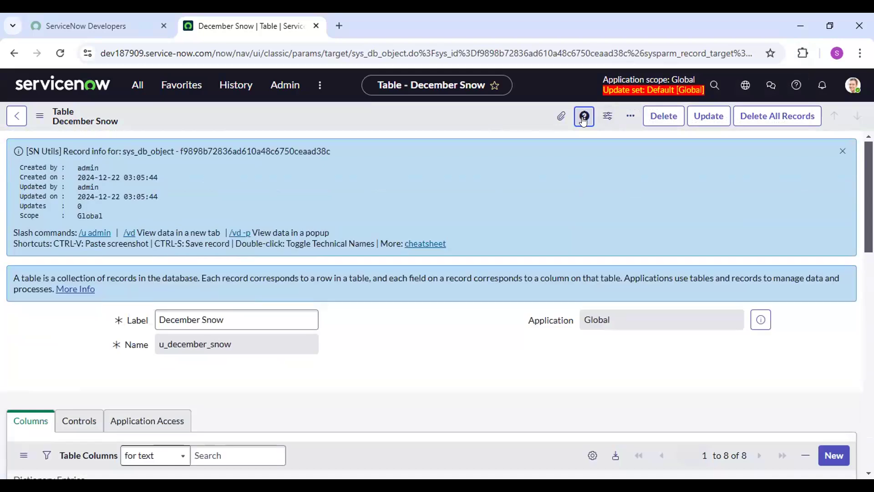
left_click(584, 117)
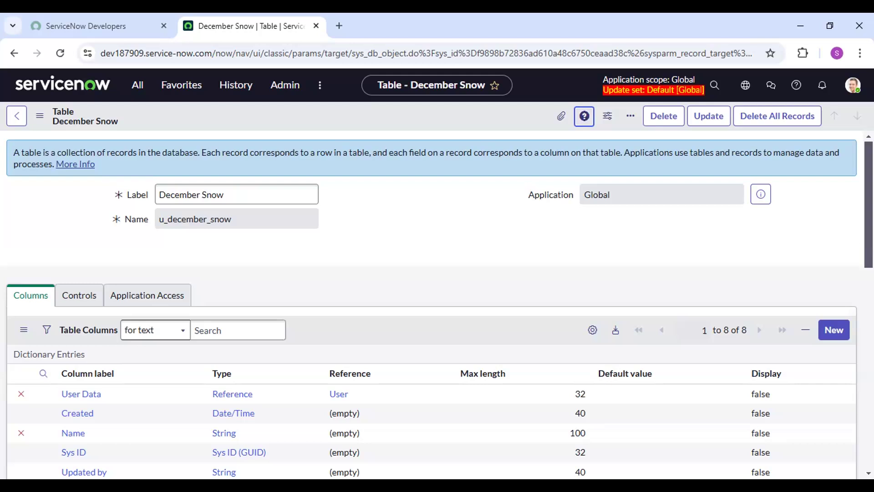
scroll(437, 305, "down", 1)
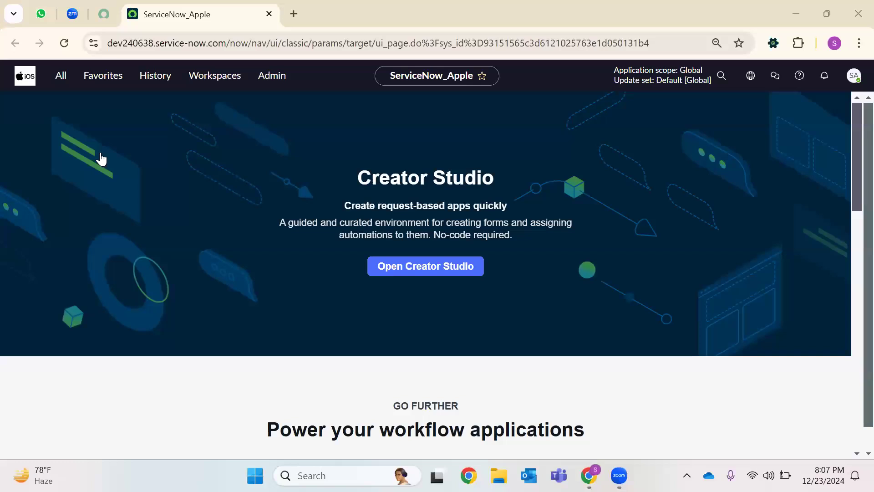
Step: Open the incident list in a new tab by entering Incident.LIST in the navigator filter, and start a new incident record
type("Incident")
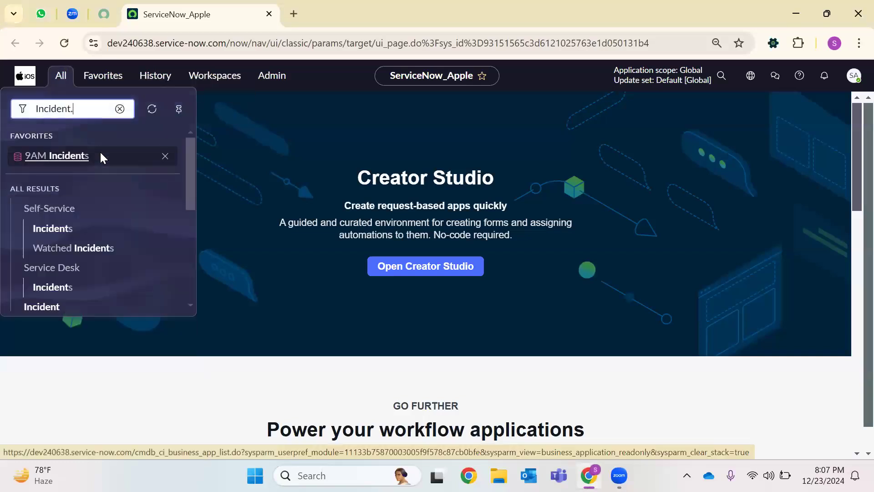
type(".LIST")
key("Return")
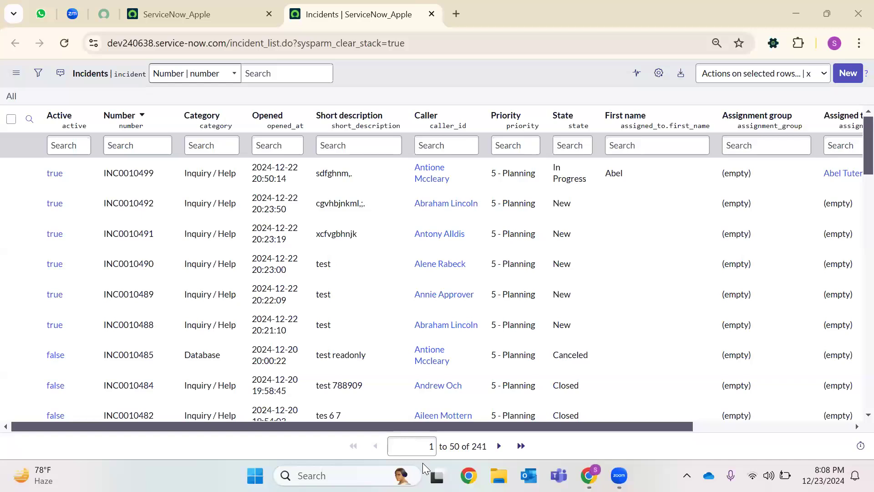
left_click(265, 13)
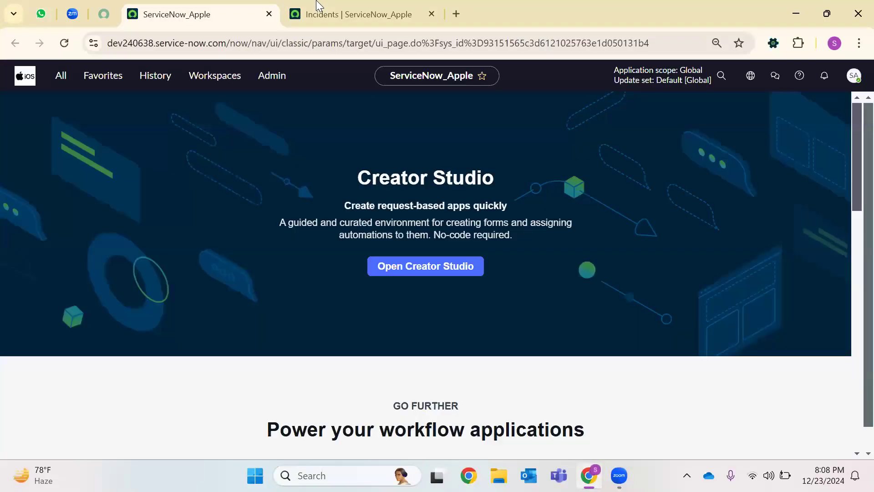
left_click(324, 14)
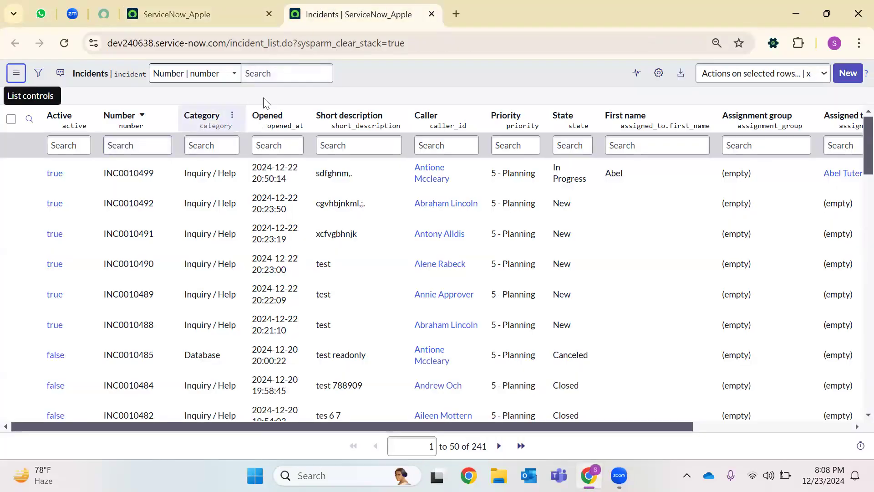
left_click(848, 73)
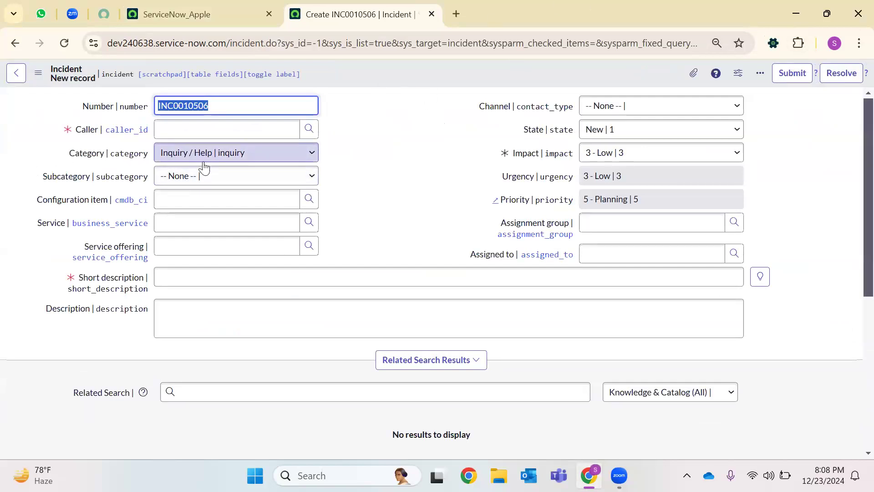
Step: Review the Category options on the new incident form and the Subcategory options offered for Inquiry / Help
left_click(81, 157)
left_click_drag(81, 158, 150, 157)
left_click_drag(44, 179, 151, 177)
left_click(237, 159)
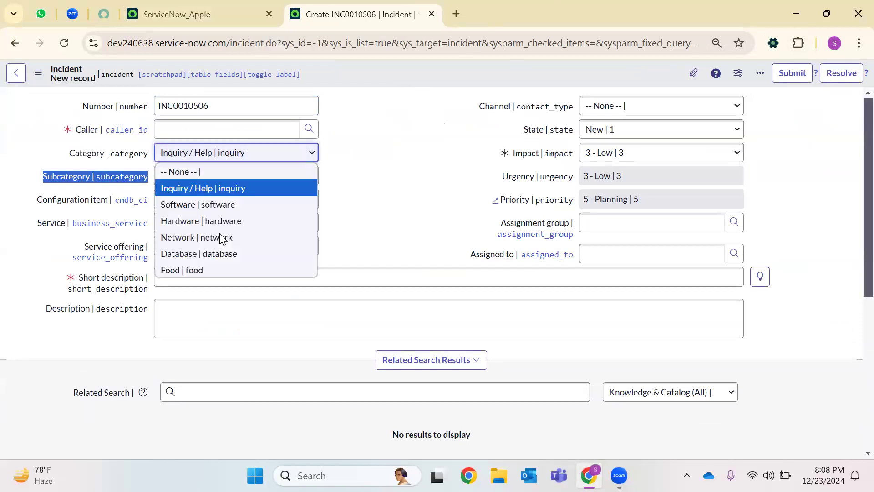
left_click(394, 191)
left_click(190, 176)
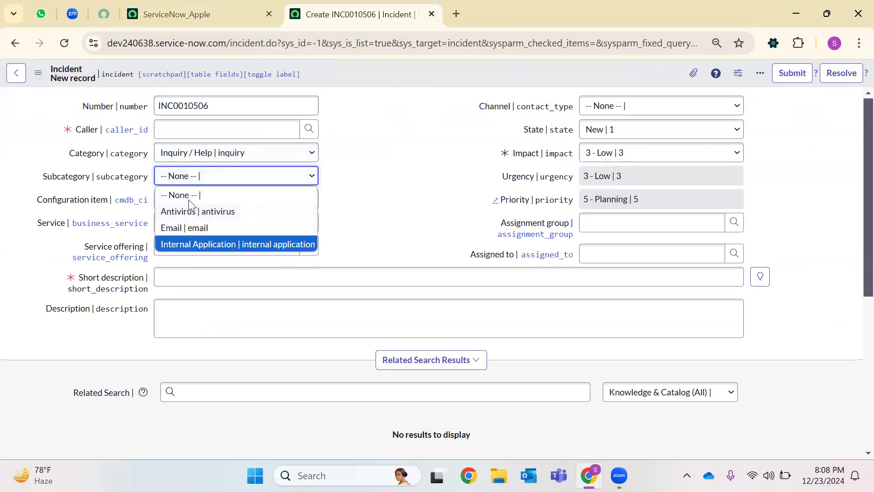
left_click(349, 174)
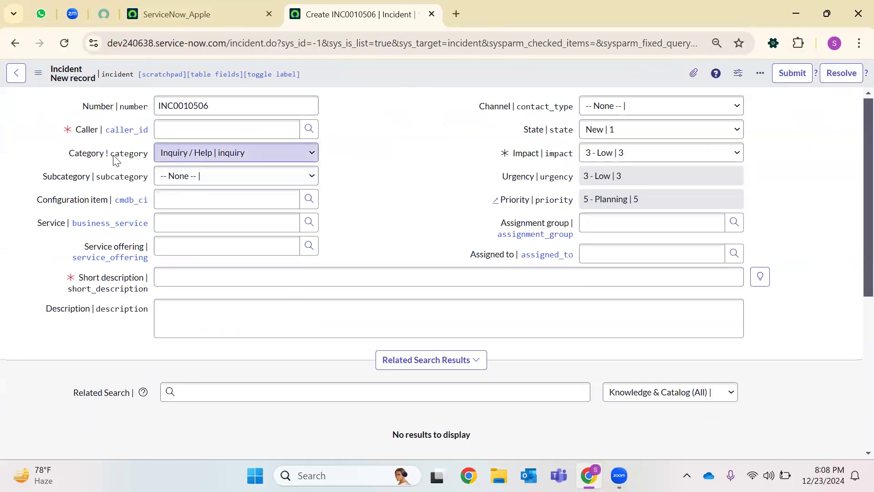
left_click(160, 179)
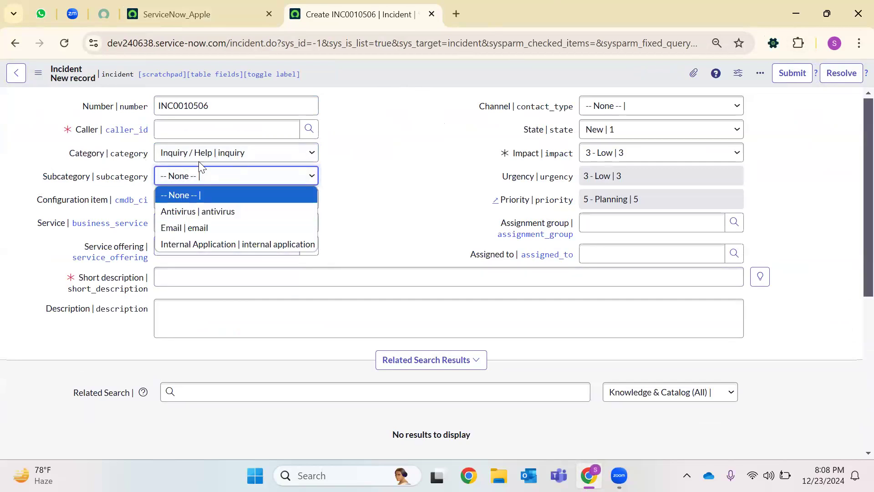
Step: Set the incident's Category to Software and check its dependent Subcategory options
left_click(202, 162)
left_click(175, 203)
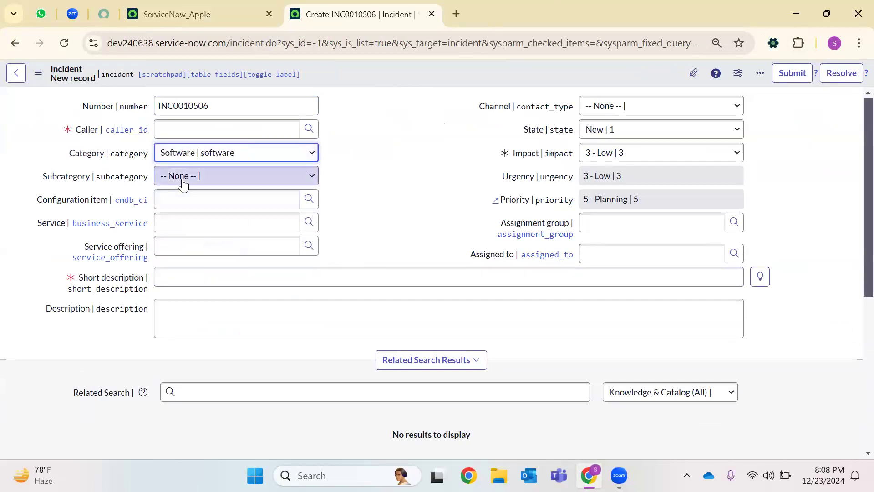
left_click(182, 180)
left_click(238, 178)
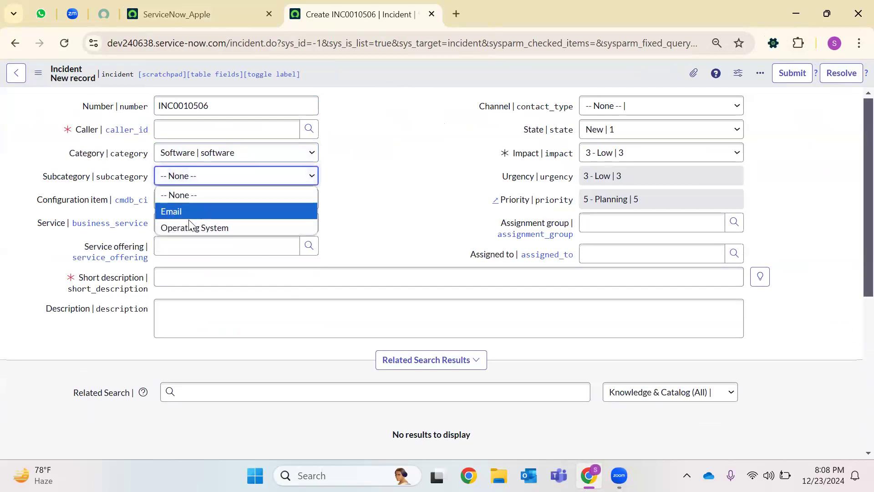
Step: Set the incident's Category to Hardware and check its dependent Subcategory options
left_click(242, 155)
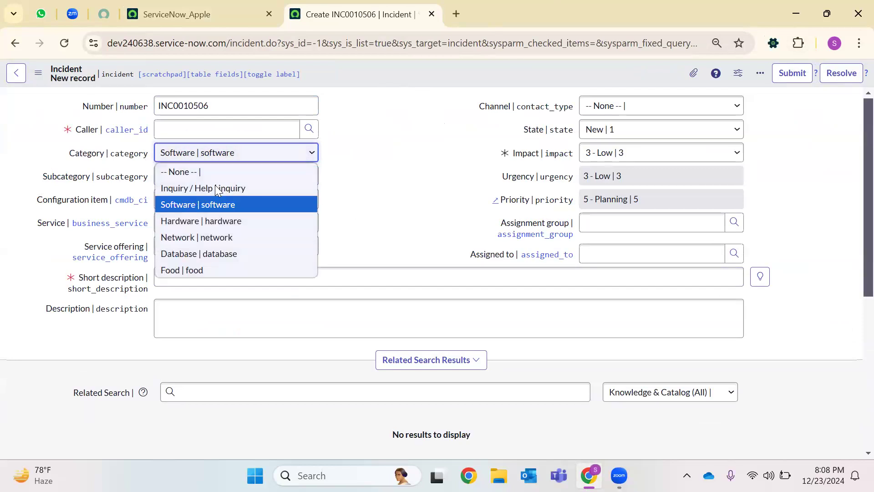
left_click(182, 220)
left_click(238, 179)
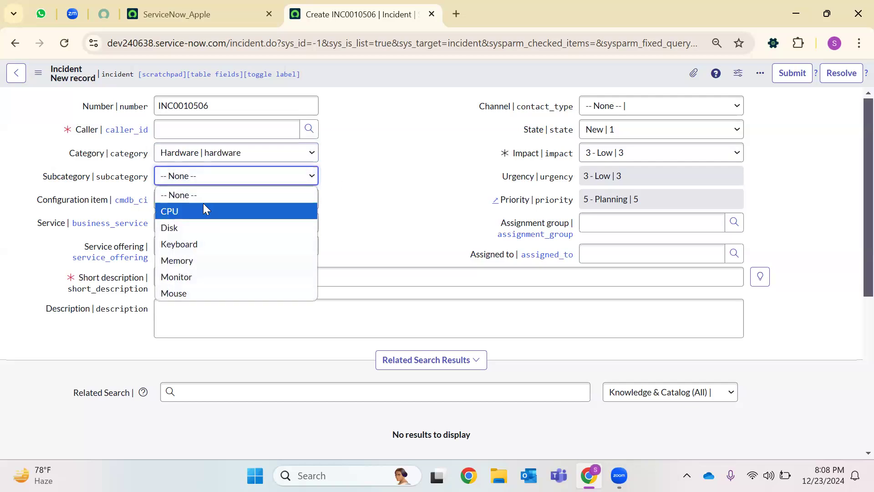
Step: Set the incident's Category to Network and check its Subcategory options, leaving the Subcategory at None
left_click(214, 153)
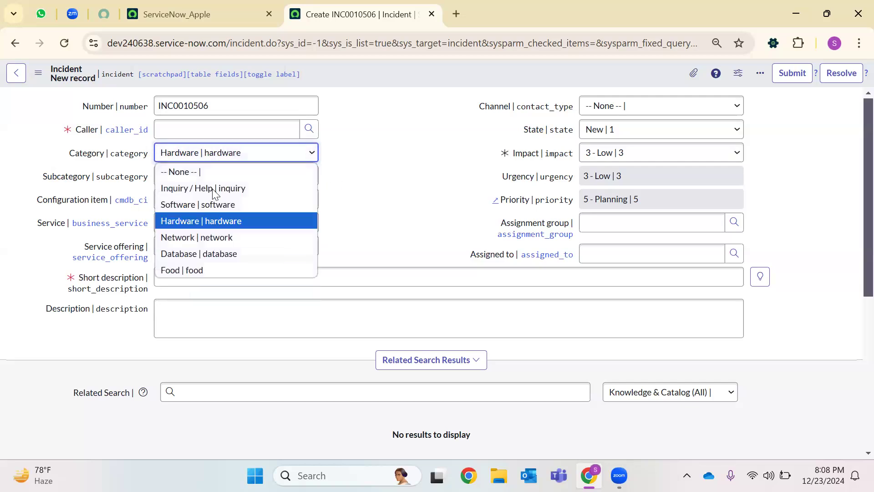
left_click(192, 237)
left_click(209, 178)
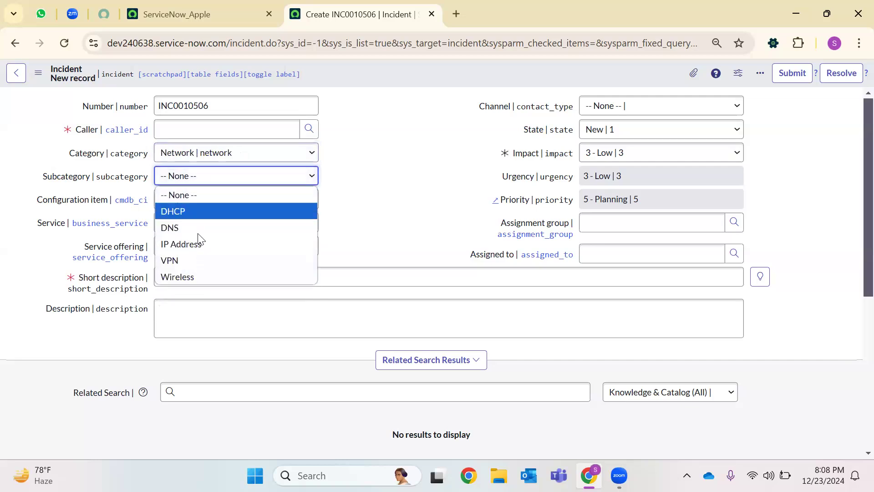
left_click(181, 193)
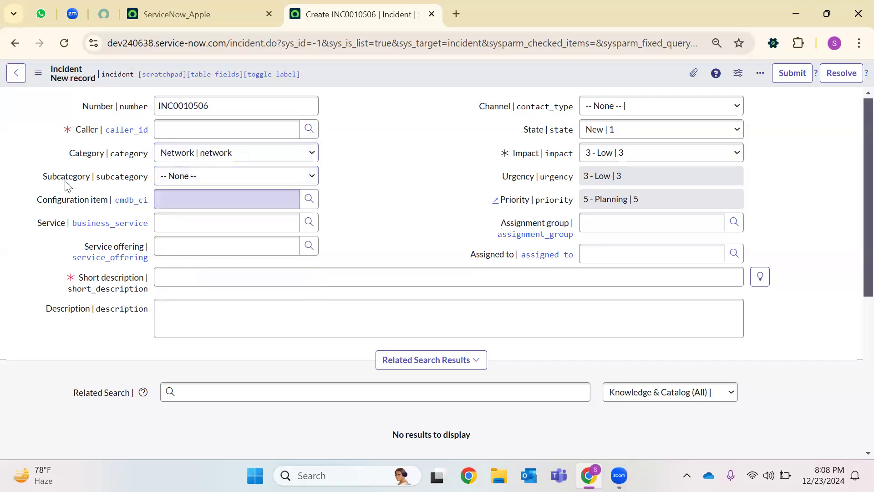
Step: Review the full list of Category options again alongside the Subcategory field, keeping Network selected
left_click(80, 154)
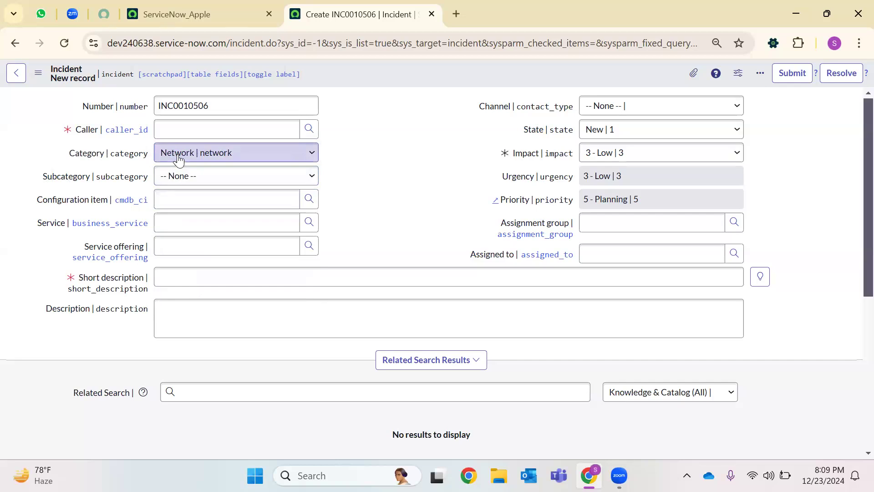
left_click(227, 156)
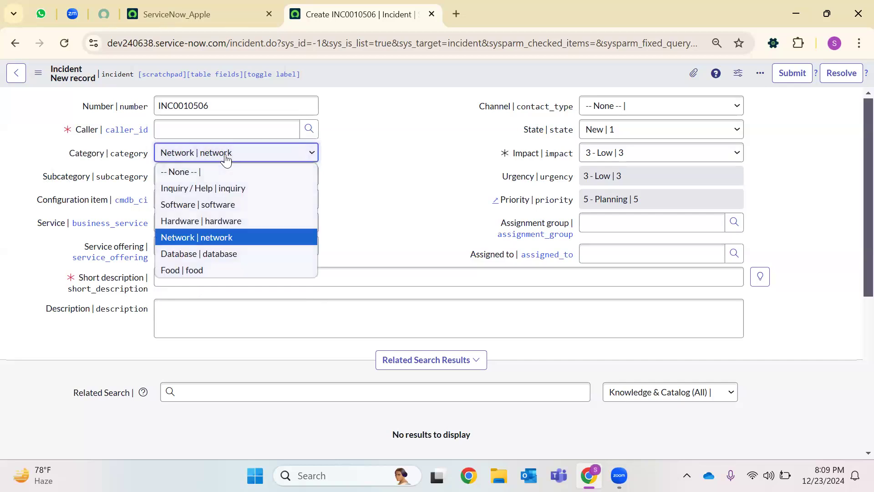
left_click(477, 132)
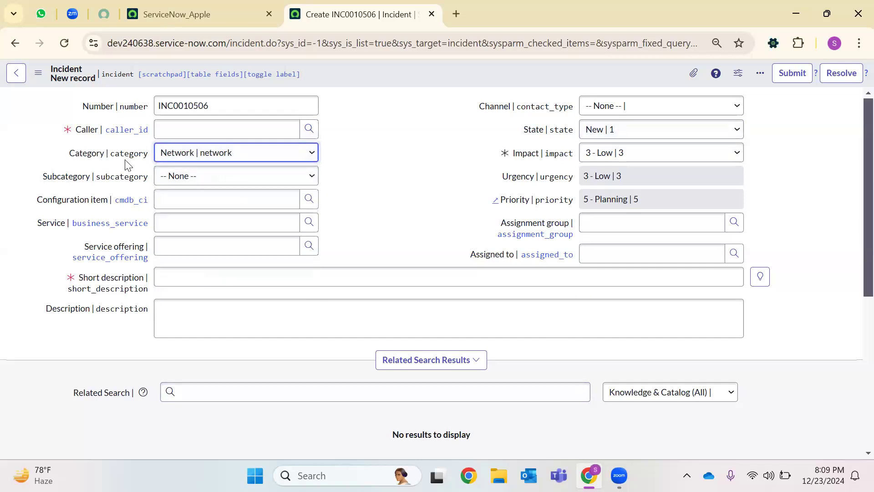
left_click(152, 159)
left_click_drag(68, 159, 238, 189)
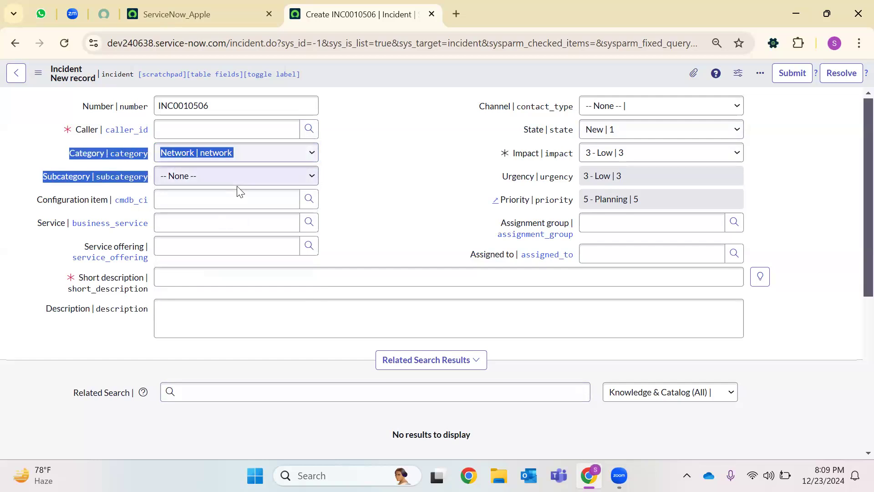
left_click(404, 163)
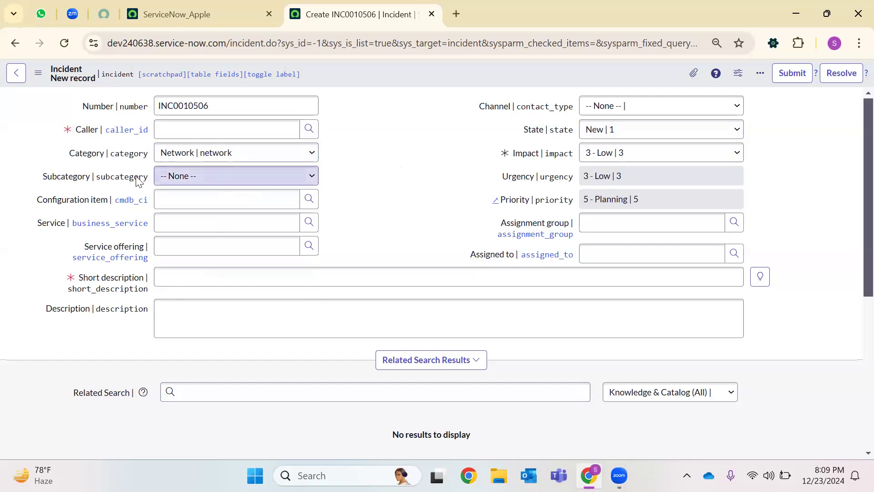
Step: Set the incident's Category to Database and check its dependent Subcategory options
left_click(201, 153)
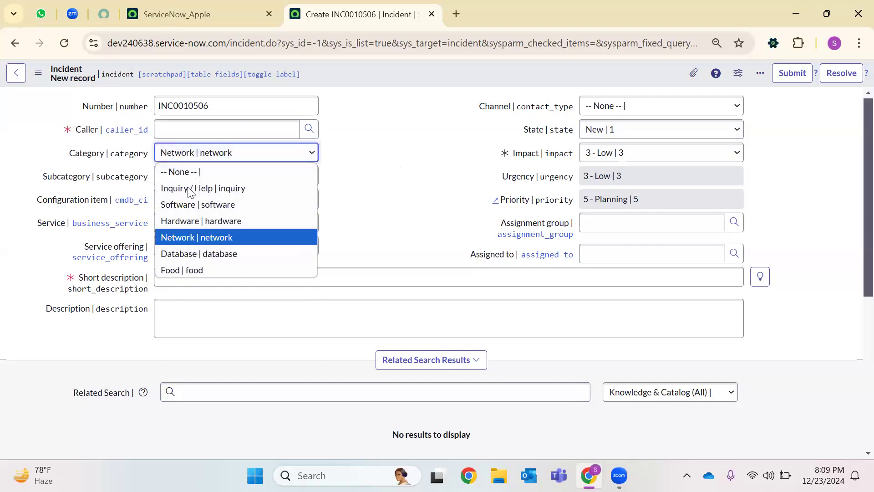
left_click(167, 252)
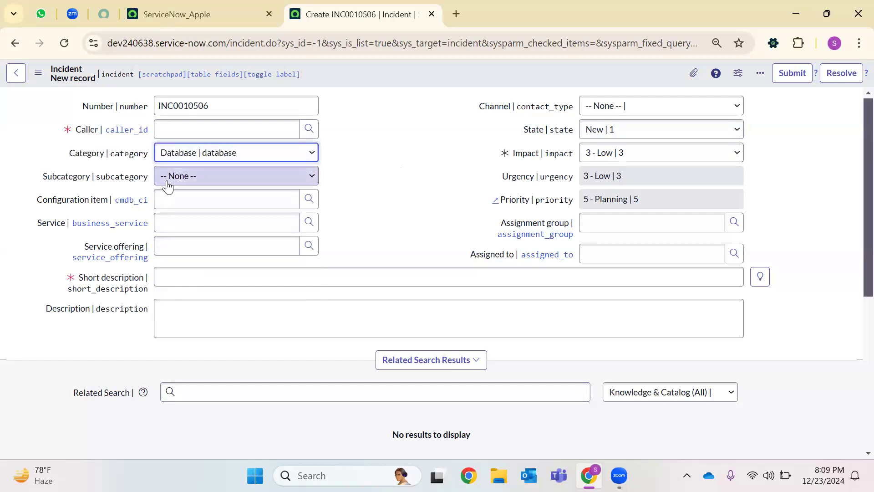
left_click(182, 179)
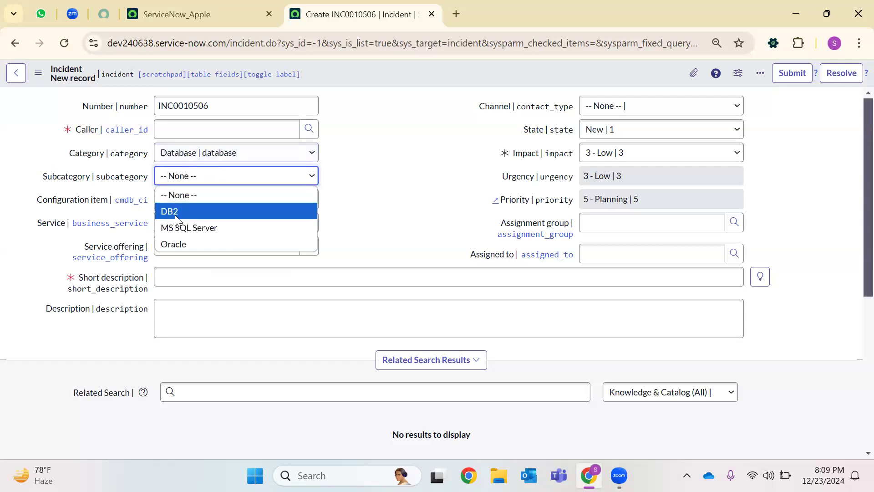
Step: Switch the Category from Database to Hardware and reopen the Subcategory options to compare them
left_click(224, 153)
left_click(182, 202)
left_click(189, 180)
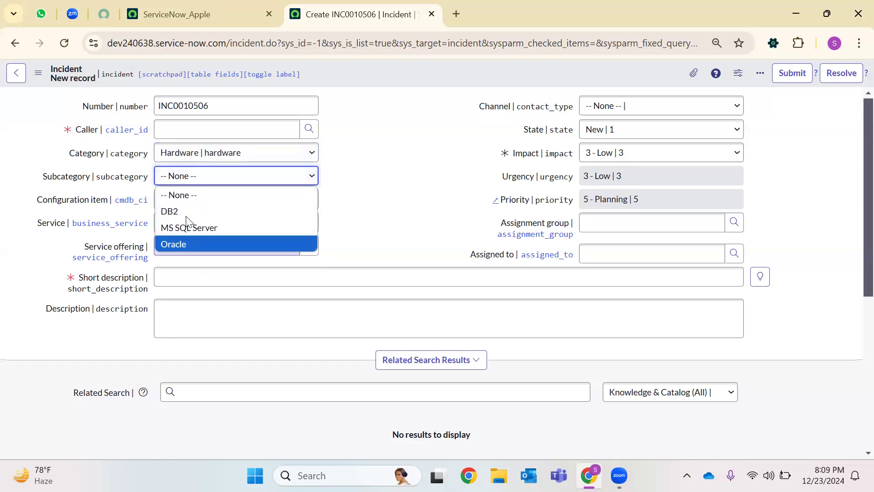
left_click(499, 210)
left_click(201, 181)
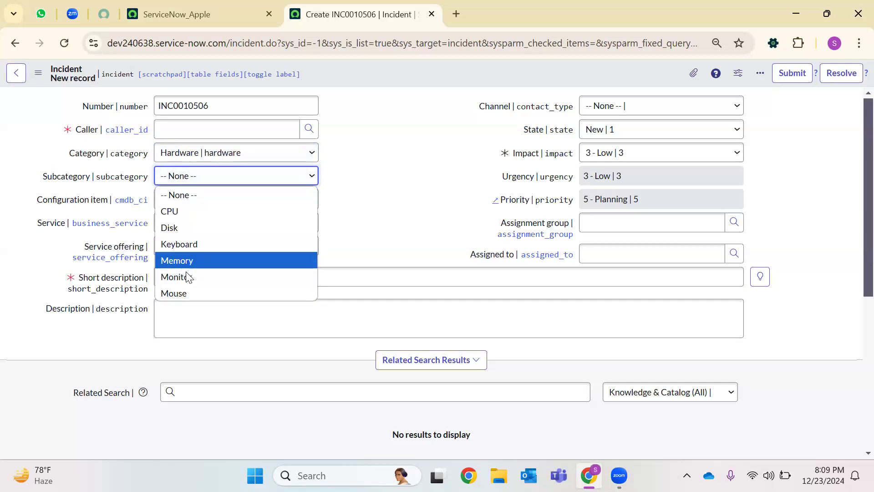
Step: Change the Category to Software and view its Subcategory options without picking one
left_click(222, 162)
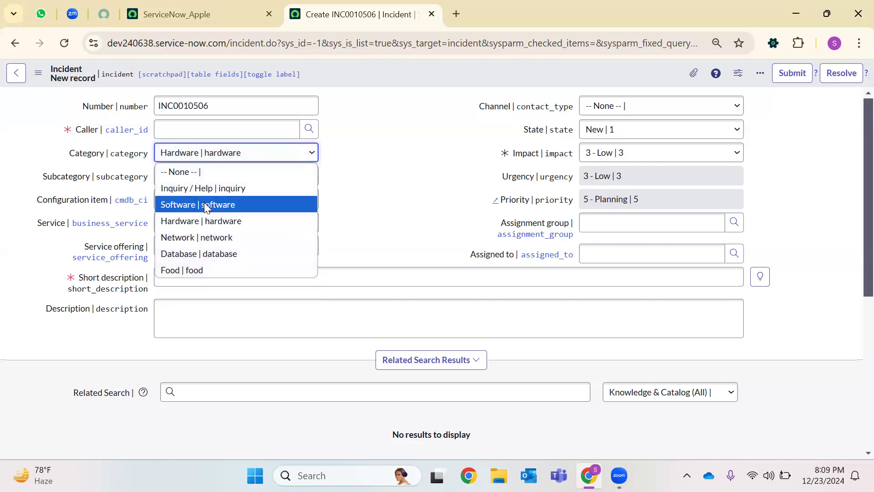
left_click(203, 203)
left_click(195, 181)
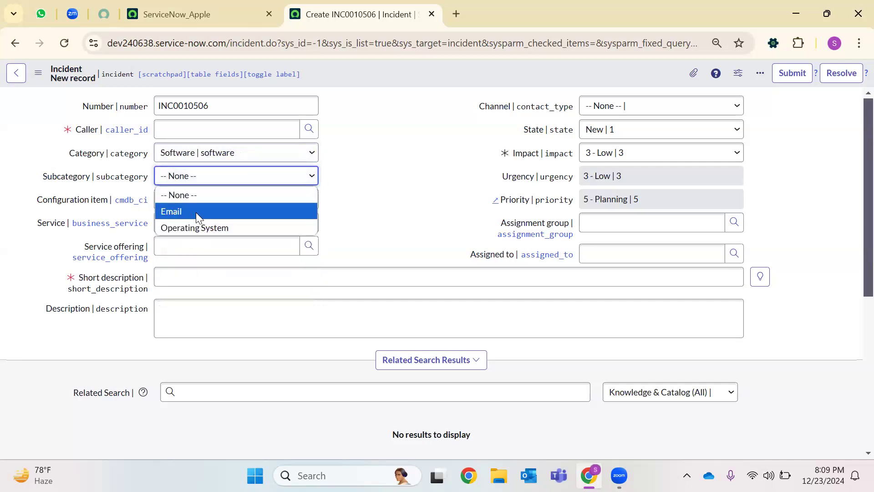
left_click(231, 171)
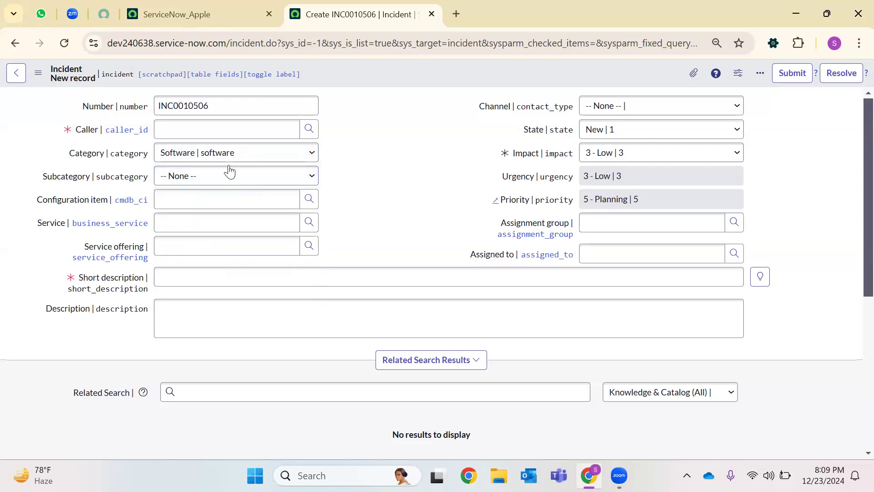
Step: Set the Category back to Inquiry / Help and check its Subcategory options, leaving the Subcategory at None
left_click(224, 157)
left_click(201, 188)
left_click(195, 181)
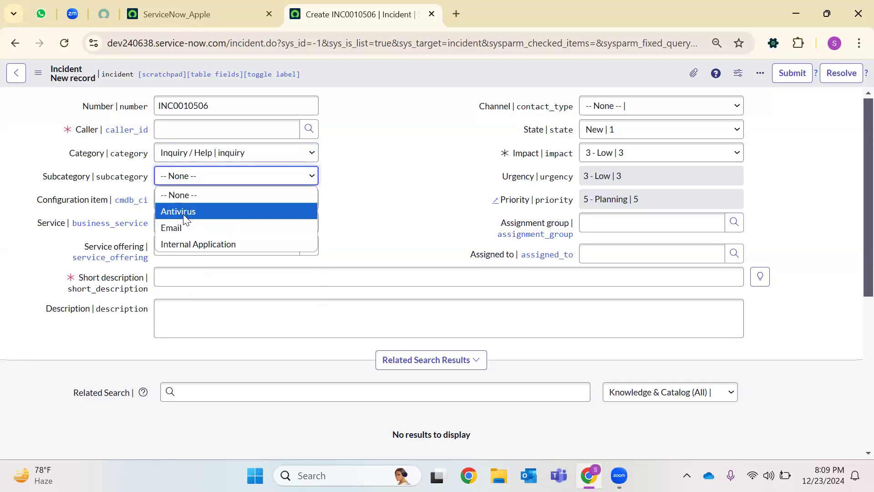
left_click(412, 200)
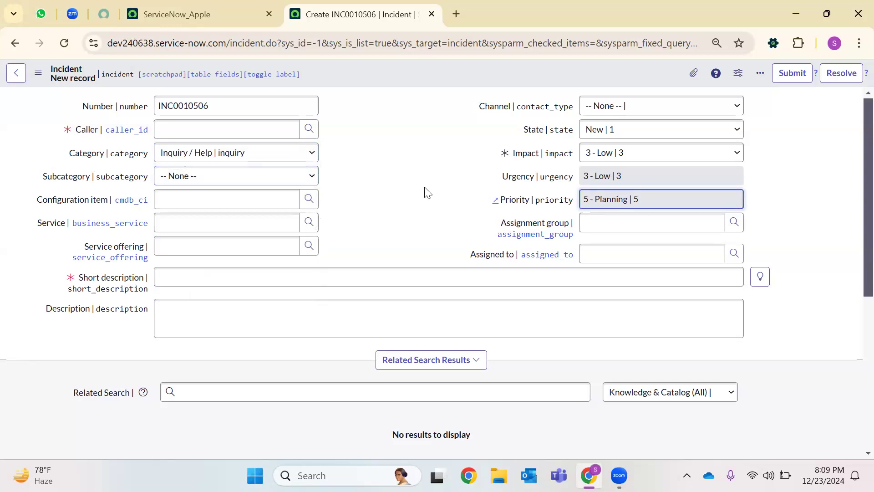
Step: Open the Form Layout configuration for the incident form and dismiss the Form Builder suggestion
left_click(220, 180)
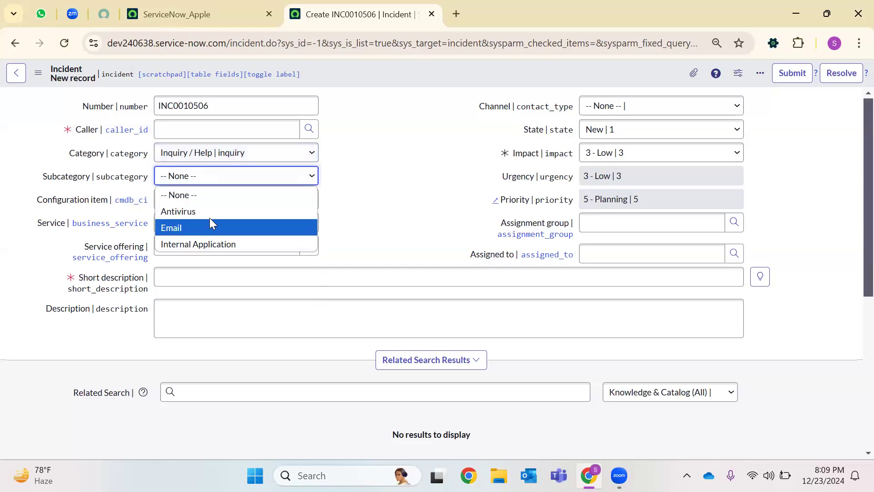
left_click(400, 187)
right_click(402, 73)
mouse_move(419, 98)
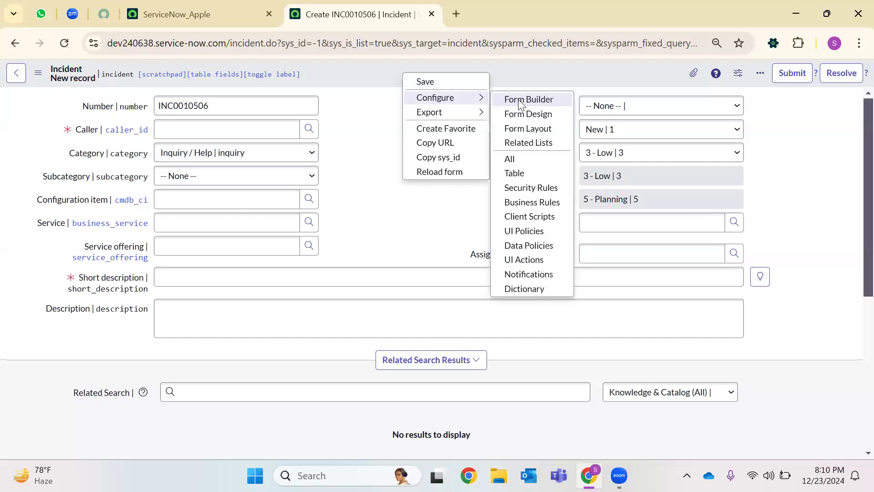
left_click(519, 132)
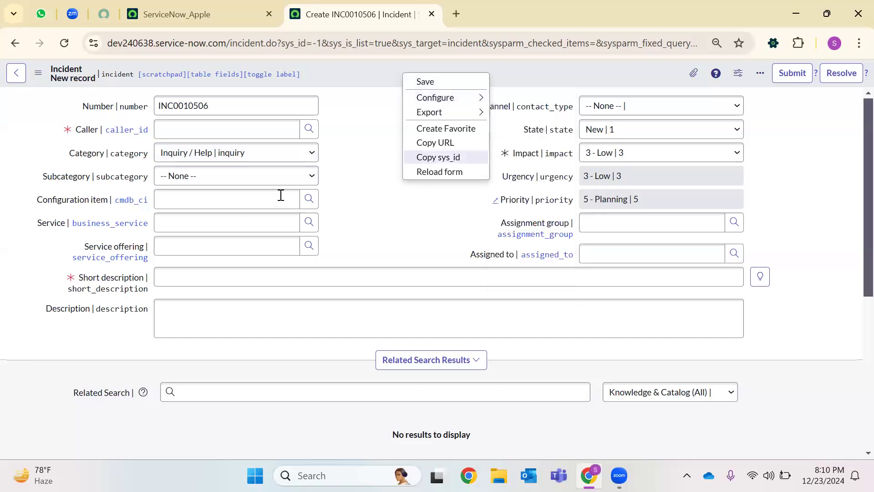
mouse_move(452, 101)
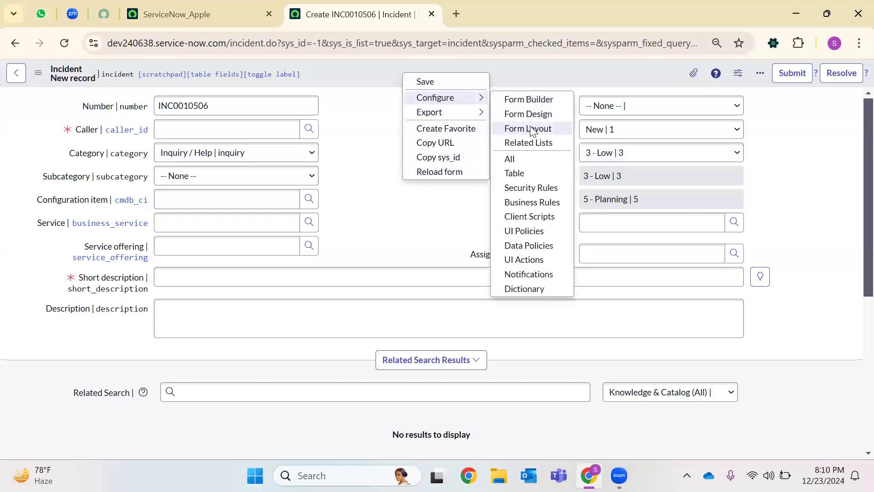
left_click(531, 130)
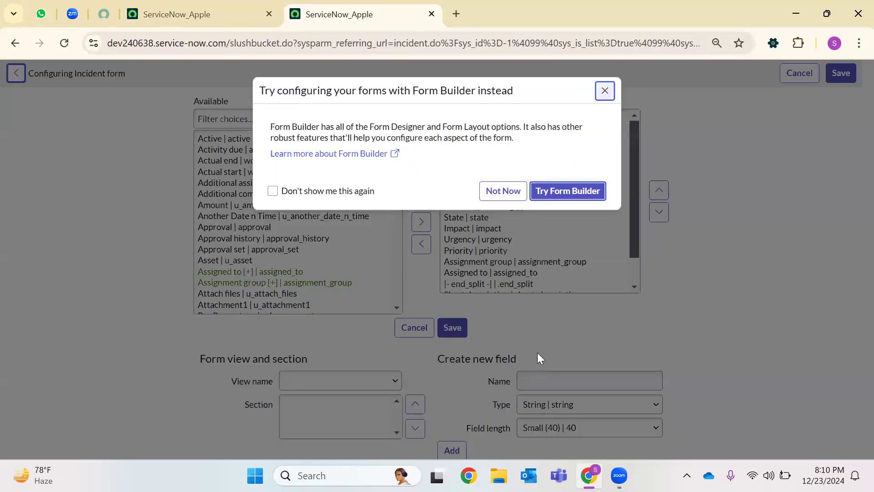
left_click(602, 93)
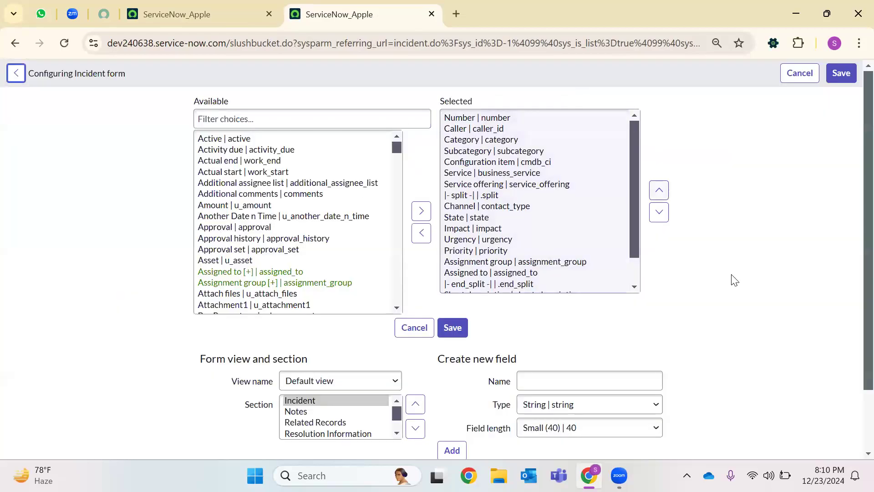
Step: Create a new field named Food Options with type Choice and add it to the incident form's selected fields
scroll(588, 303, "down", 2)
left_click(585, 303)
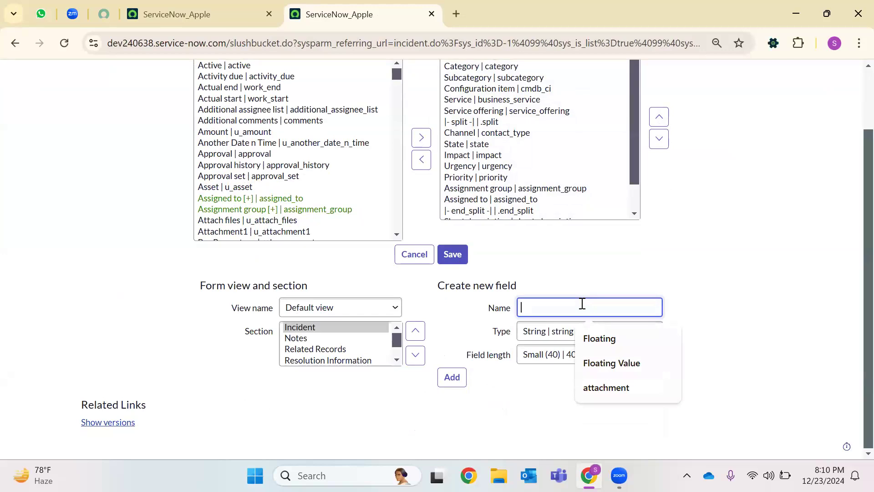
type("Food ")
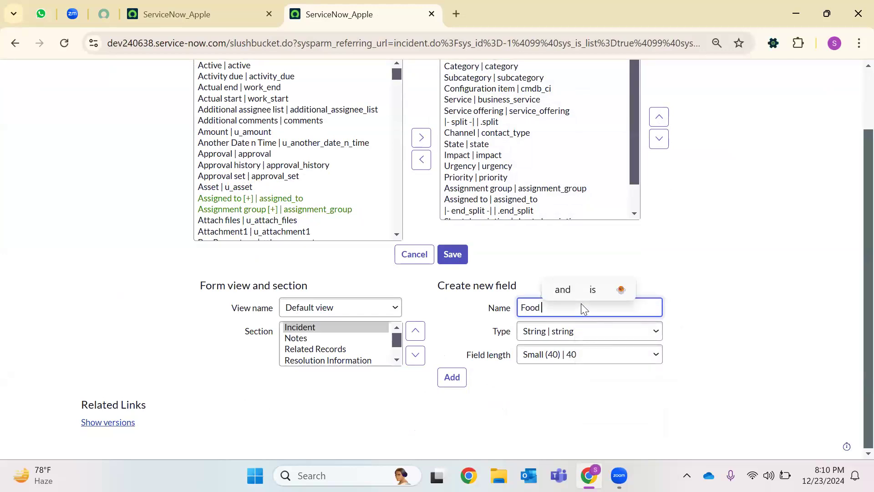
type("Options")
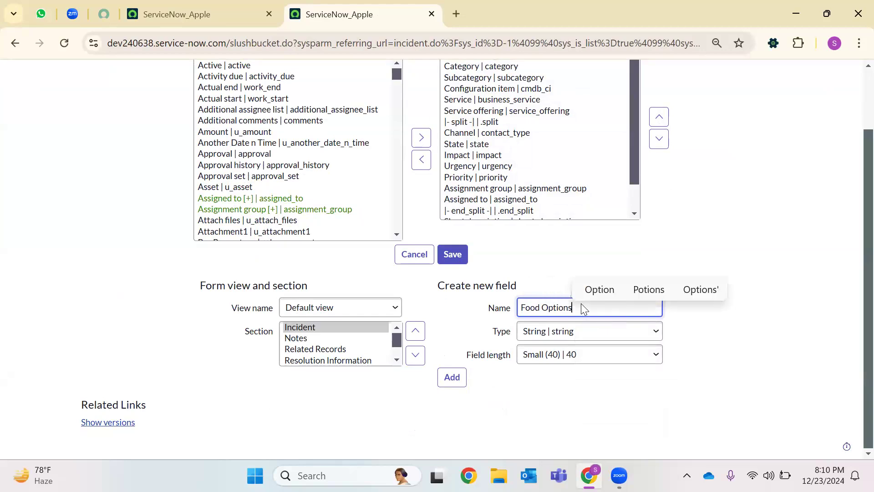
left_click(548, 333)
key("c")
key("h")
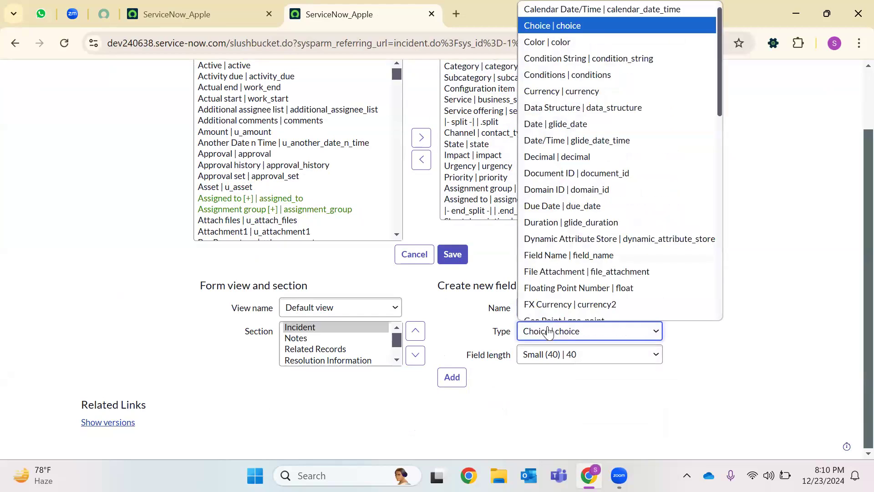
key("Return")
left_click(452, 371)
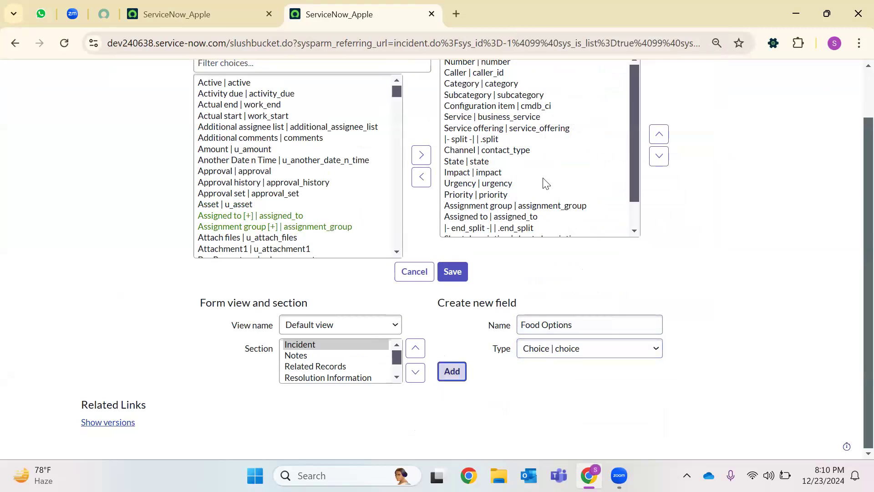
Step: Move Food Options up in the selected fields so it sits directly below Assigned to
scroll(516, 211, "down", 1)
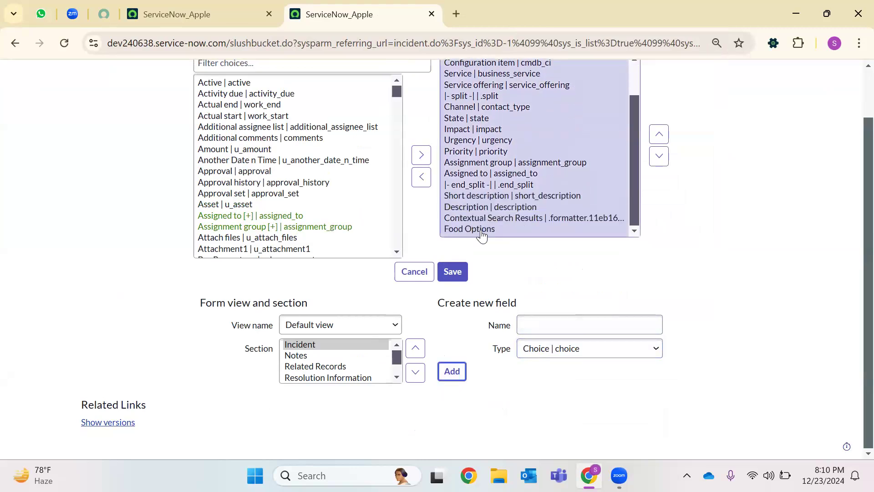
left_click(658, 142)
left_click(659, 142)
left_click(658, 143)
left_click(657, 145)
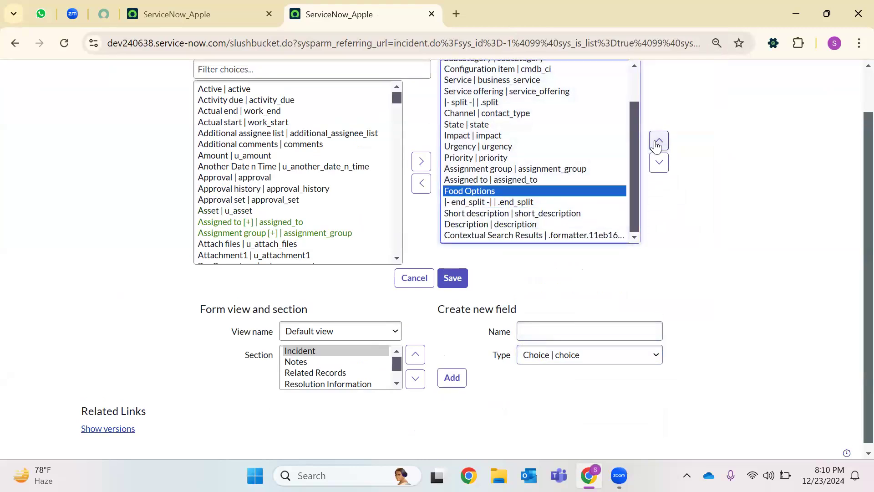
Step: Create a new String field named Food Choices with field length Extra Large (4000) and add it to the form
left_click(552, 329)
type("Food Choices")
left_click(535, 358)
type("string")
key("Return")
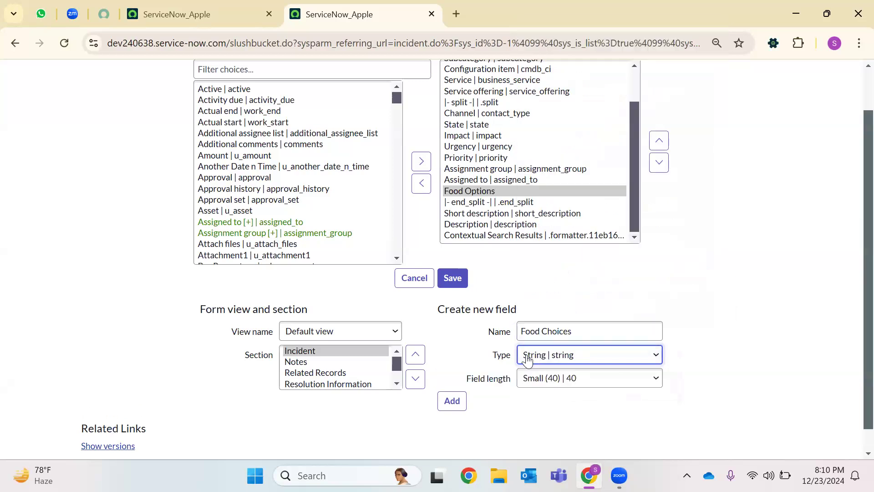
left_click(528, 377)
left_click(529, 364)
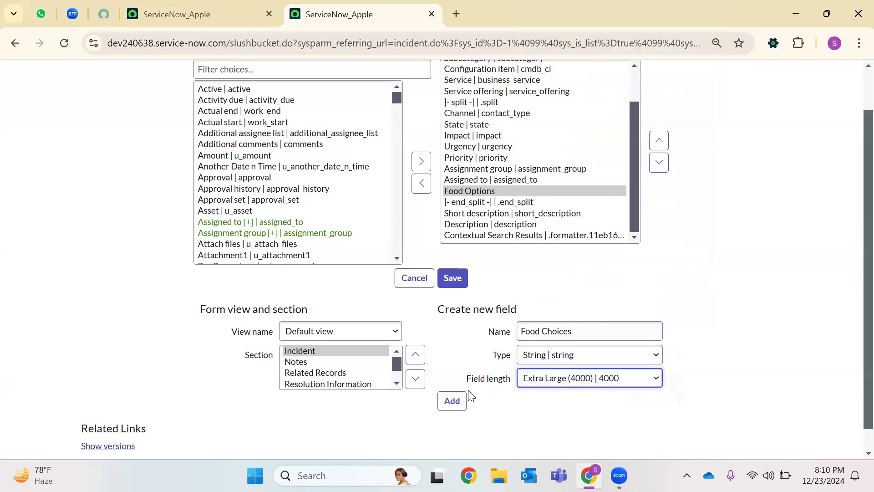
left_click(450, 406)
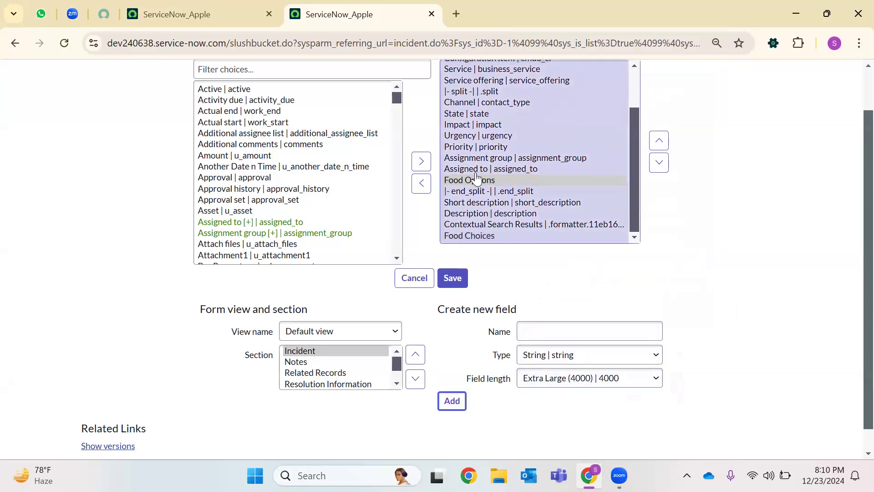
Step: Move Food Choices directly below Food Options, save the form layout and return to the incident form
left_click(486, 235)
left_click(660, 140)
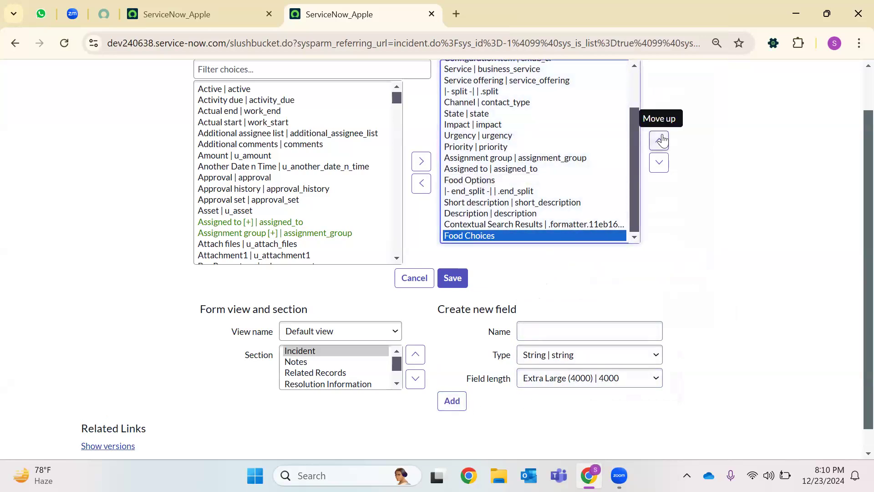
left_click(660, 140)
left_click(660, 141)
left_click(660, 141)
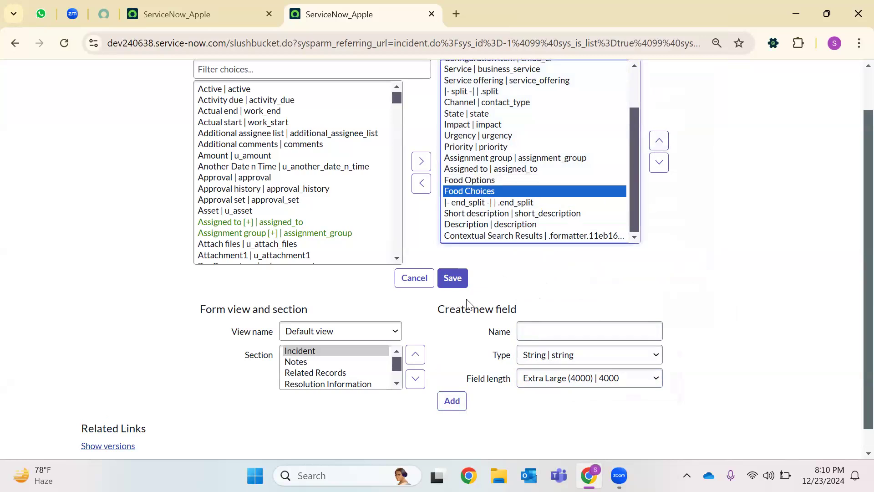
left_click(454, 278)
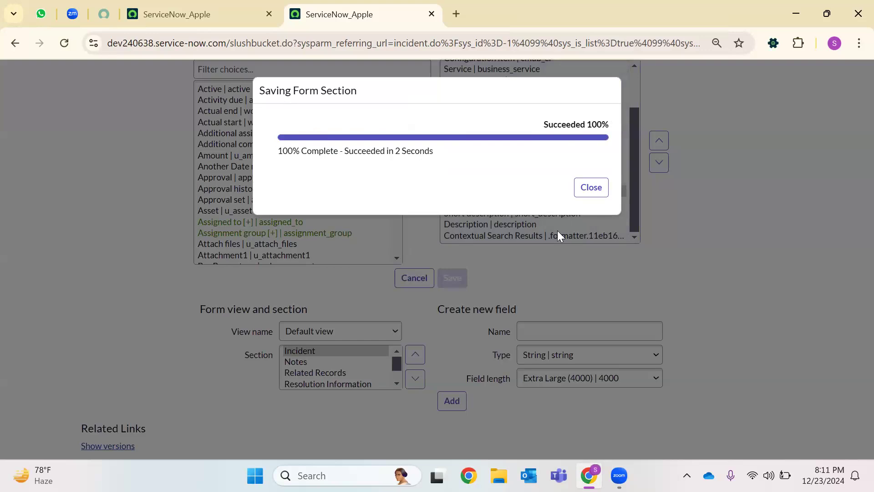
left_click(579, 192)
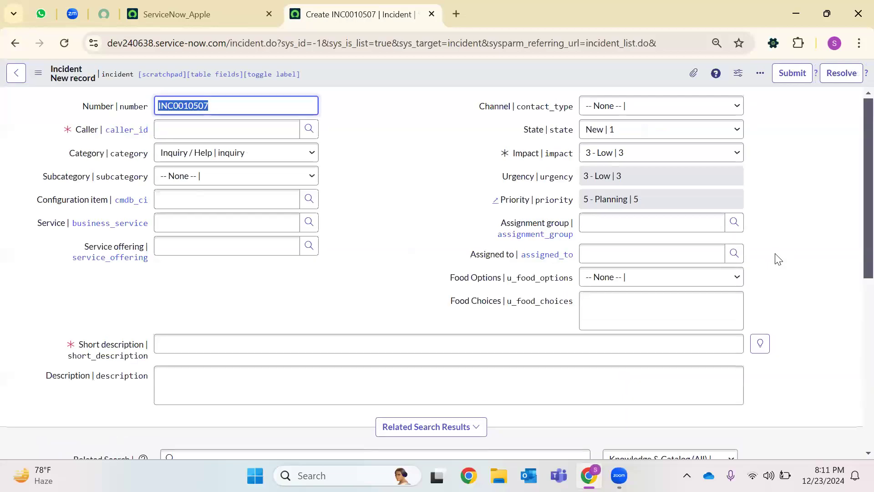
Step: Examine the column names of the new Food Options and Food Choices fields on the incident form
left_click(510, 280)
left_click_drag(558, 283, 569, 283)
left_click_drag(507, 304, 575, 304)
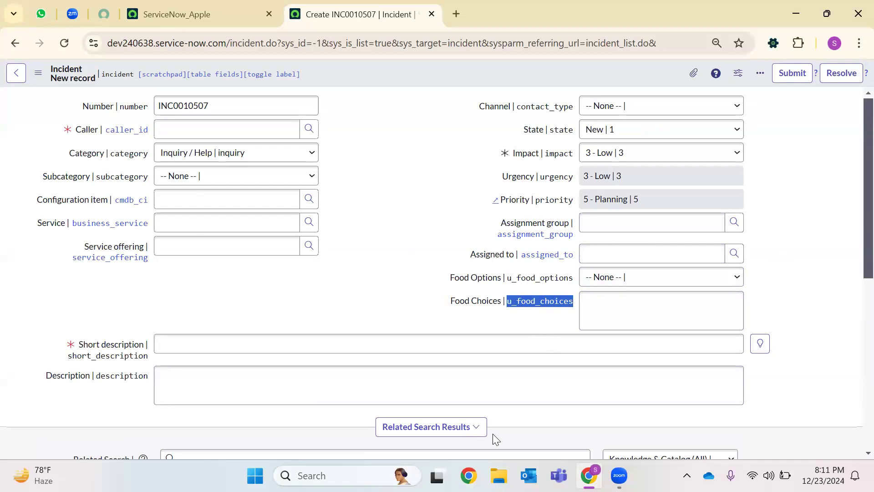
left_click_drag(507, 278, 565, 280)
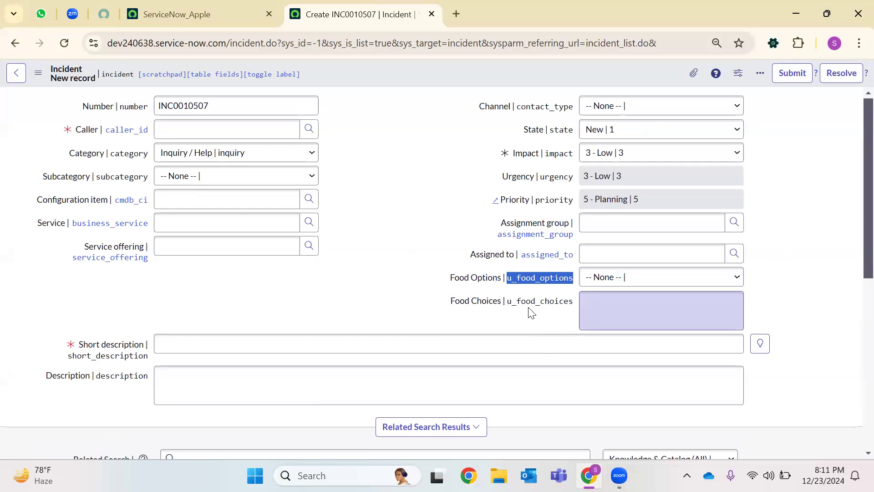
Step: Compare the Food Choices text box with the Category and Subcategory dropdowns, leaving all values as they are
left_click(603, 308)
left_click(176, 152)
left_click(179, 175)
left_click(186, 181)
left_click(626, 316)
left_click(234, 156)
left_click(238, 186)
left_click(236, 178)
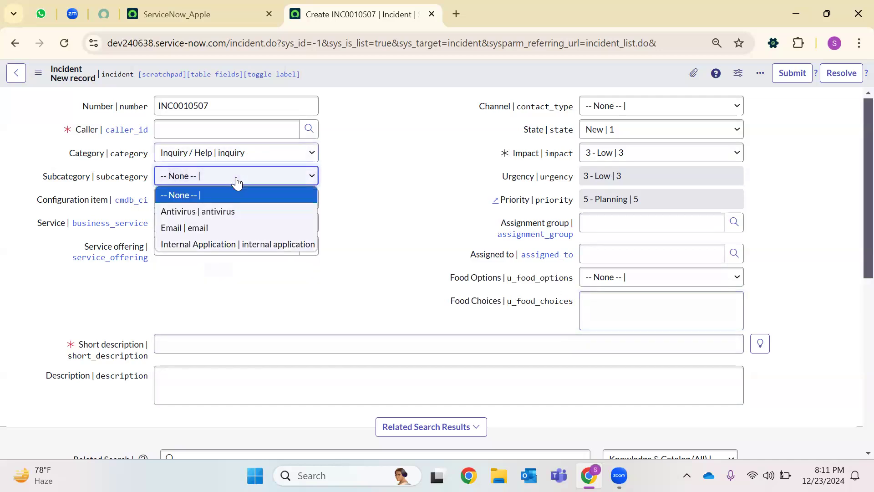
left_click(704, 344)
left_click(692, 302)
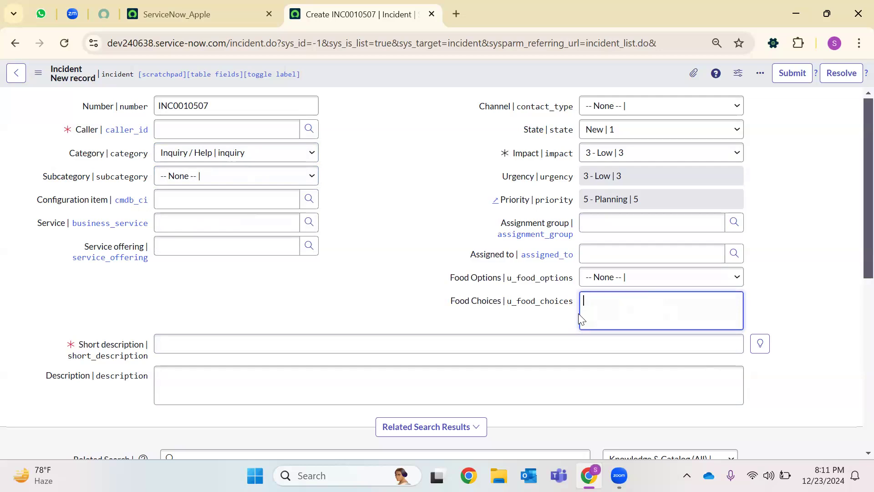
Step: Change the Food Choices field's type to Choice in its dictionary entry and update the record
right_click(466, 301)
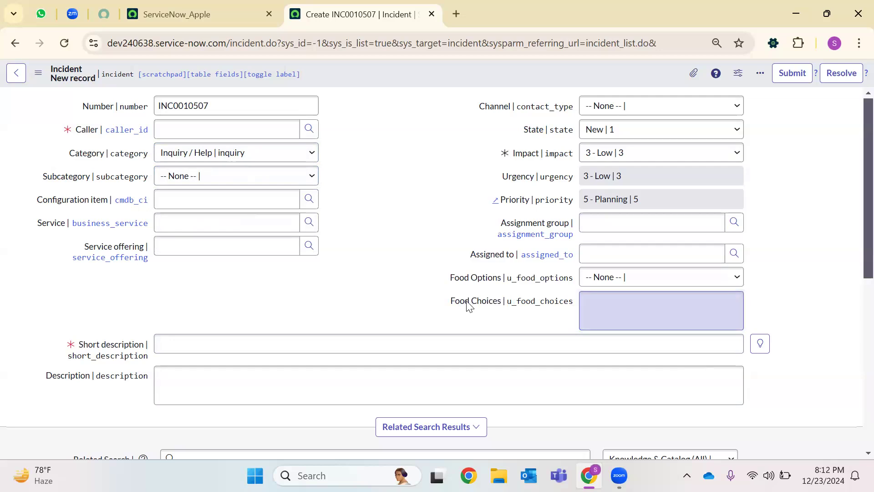
right_click(468, 304)
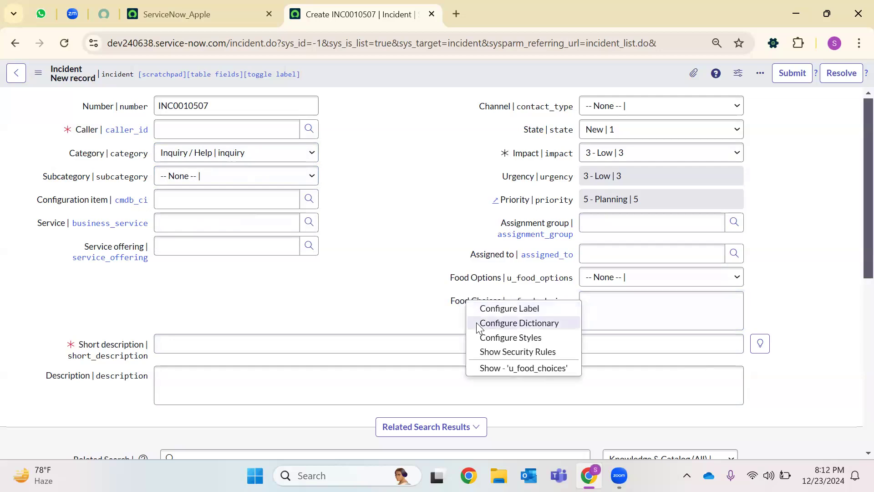
left_click(528, 324)
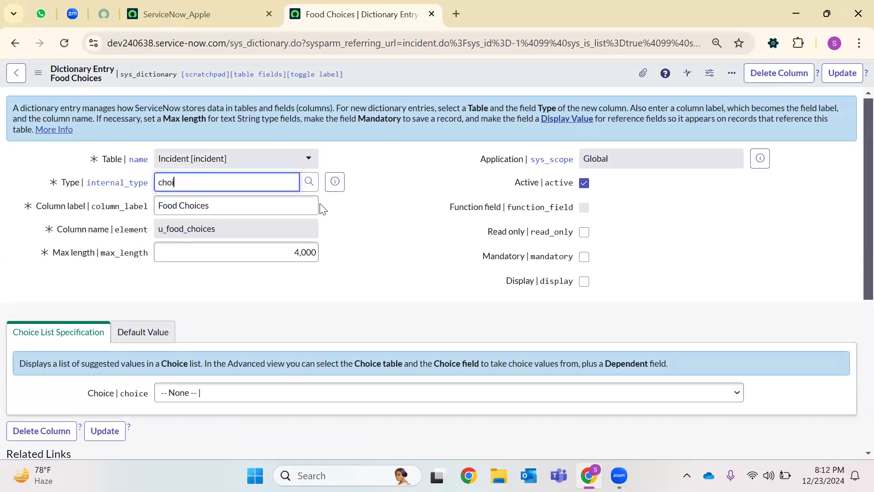
left_click(207, 196)
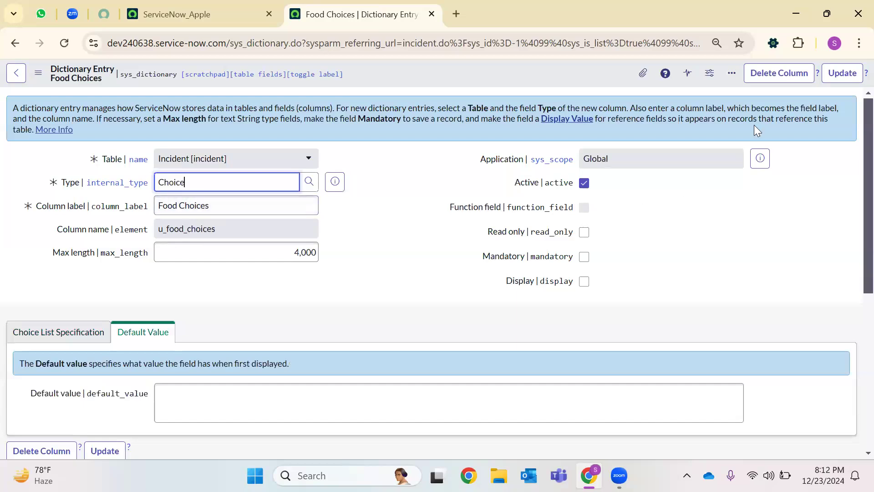
left_click(842, 73)
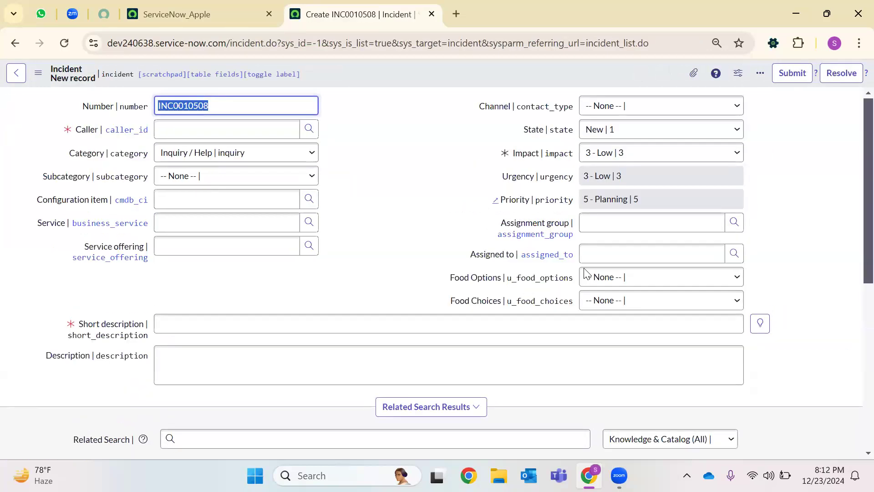
Step: Check the Food Options and Food Choices dropdowns on the new incident form for available values
left_click(648, 278)
left_click(628, 306)
left_click(627, 305)
left_click(549, 313)
left_click_drag(451, 280, 501, 279)
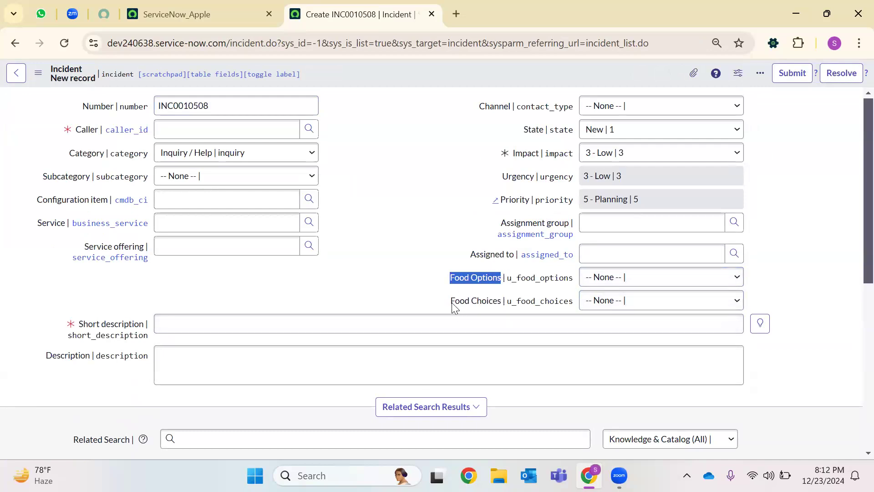
left_click_drag(450, 301, 526, 304)
left_click(630, 296)
left_click(631, 295)
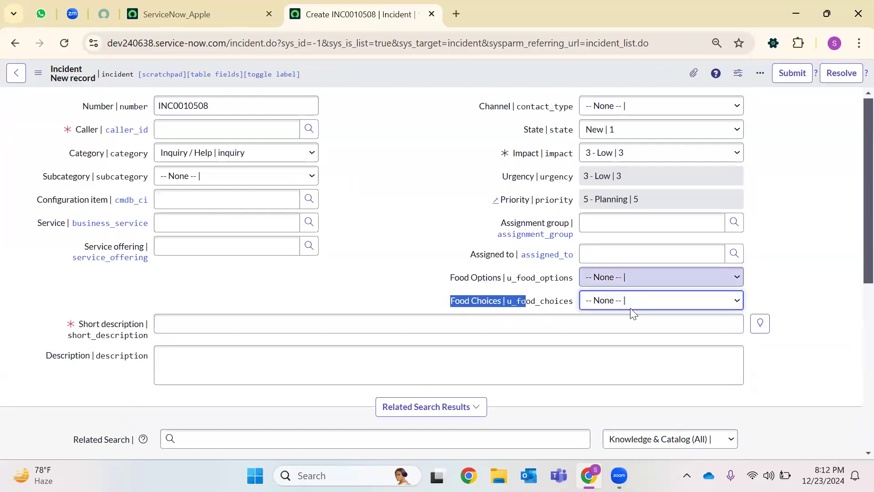
left_click(629, 303)
left_click(630, 305)
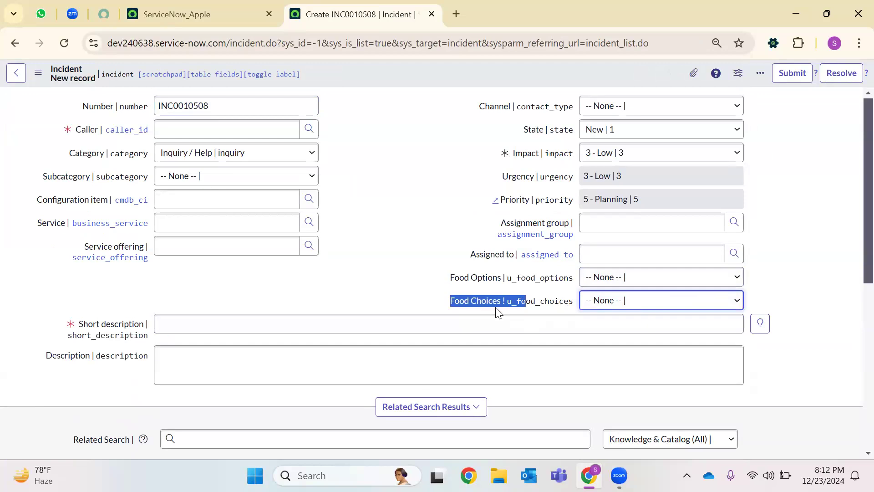
left_click(474, 299)
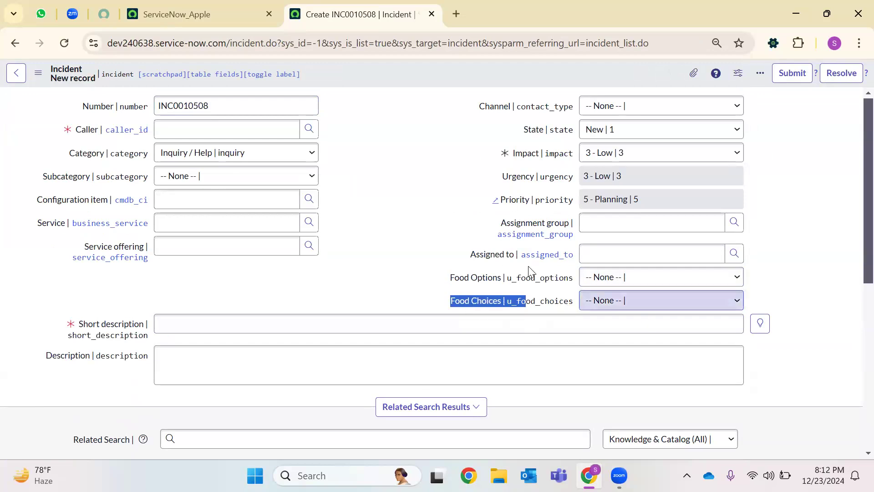
right_click(511, 299)
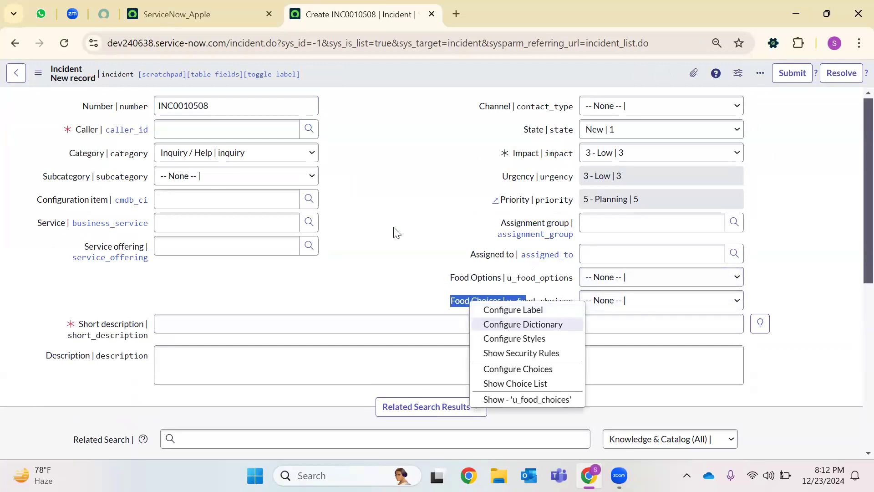
left_click(491, 296)
left_click(475, 280)
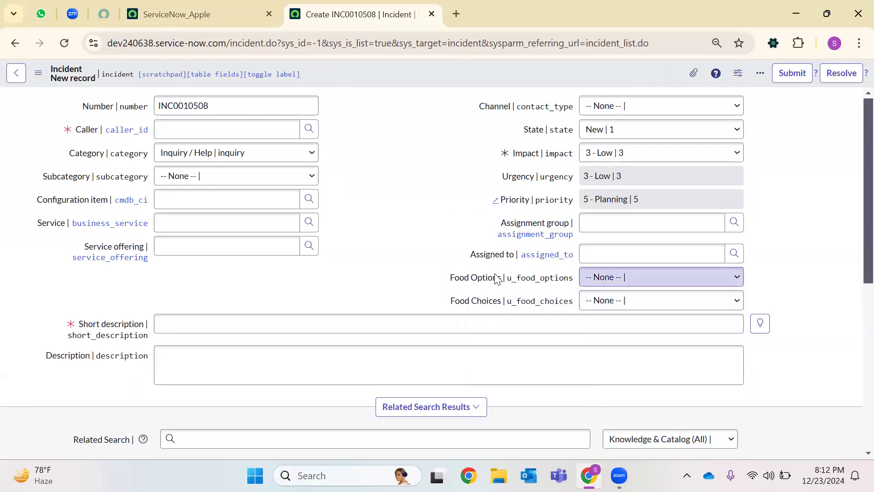
Step: Configure the Food Options field's choices by adding Veg Food, Non Veg Food and Diet Food, and save them
right_click(491, 282)
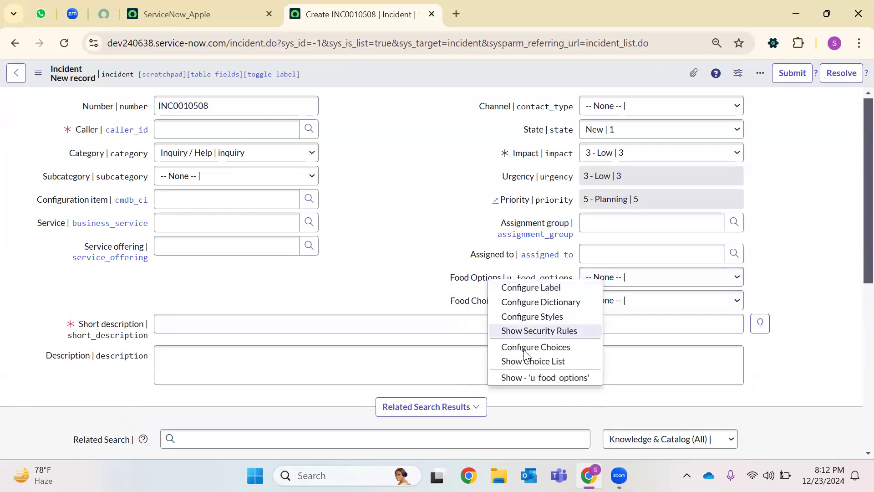
left_click(549, 348)
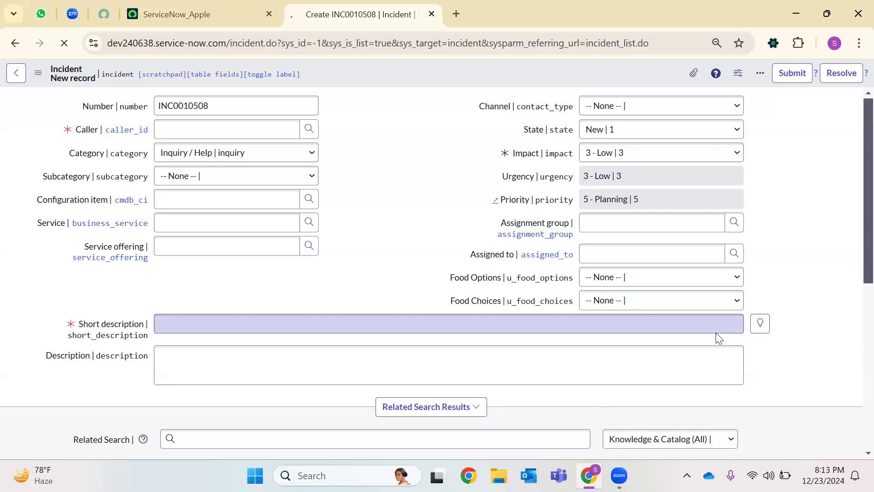
left_click(131, 399)
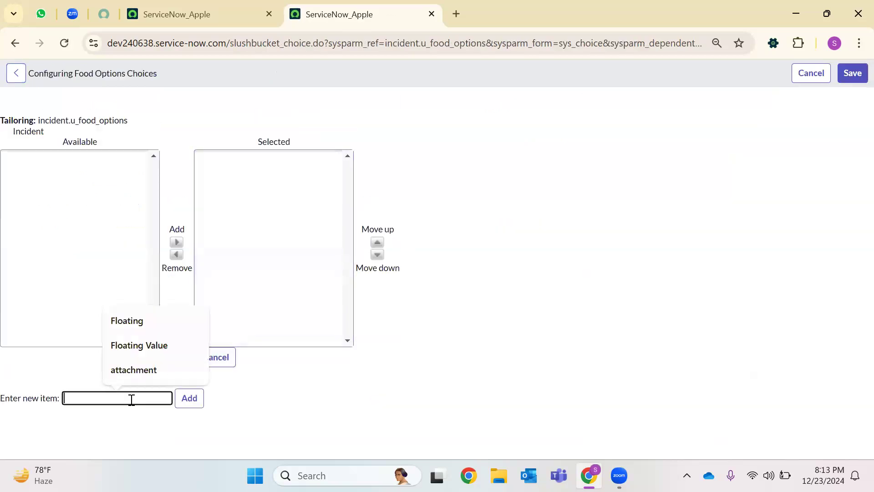
type("Veg Food")
key("Return")
type("N")
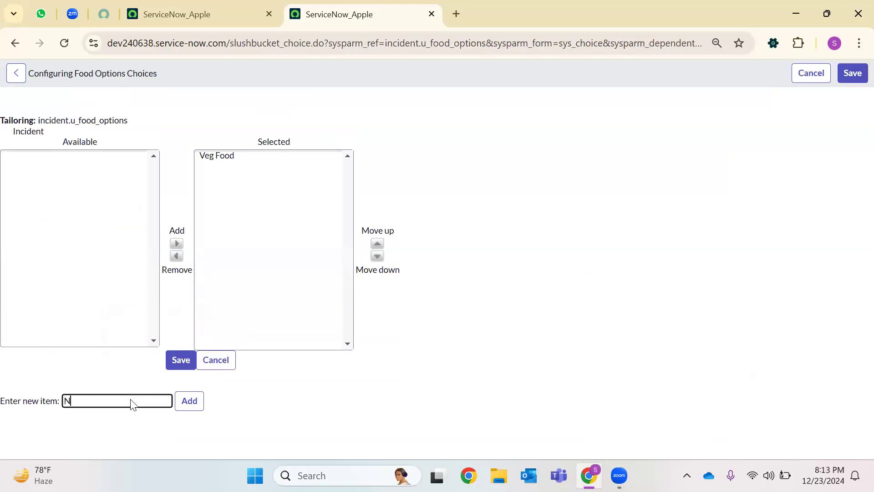
type("on Veg Food")
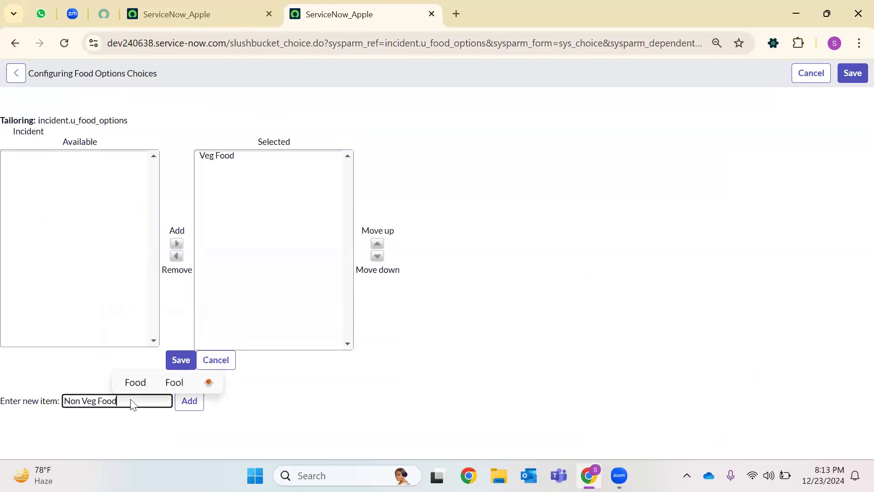
key("Return")
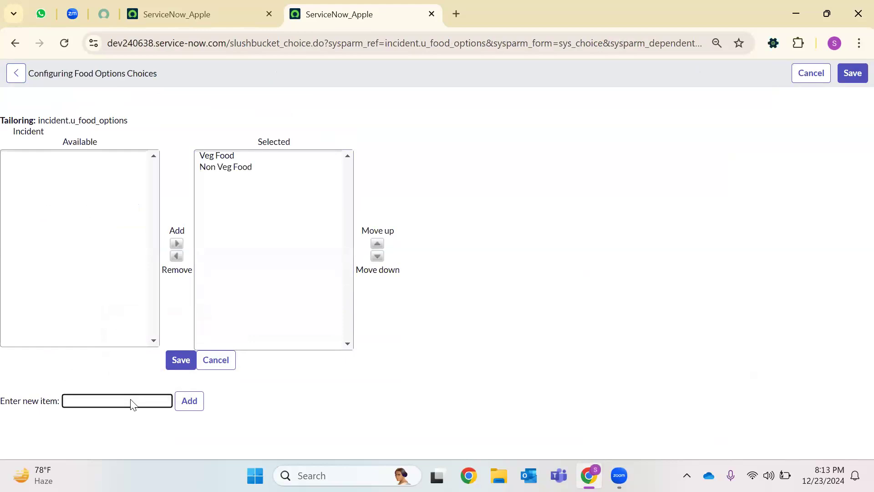
type("Diet Food")
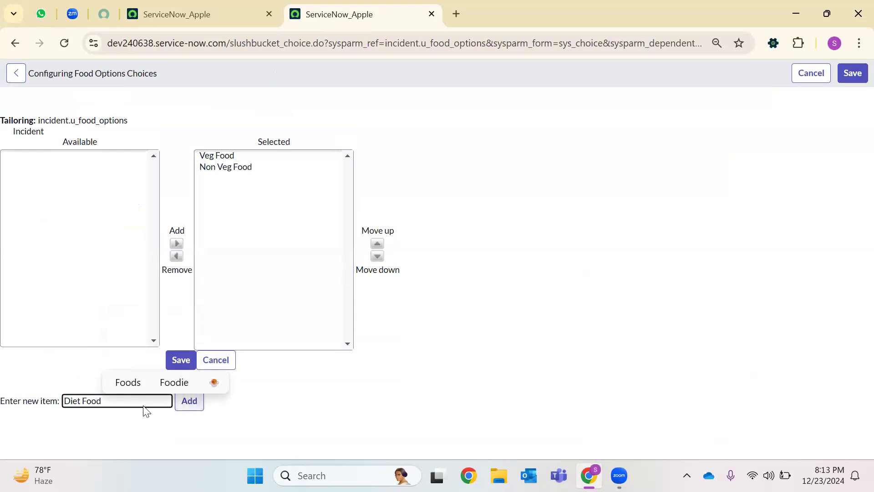
key("Return")
left_click(184, 361)
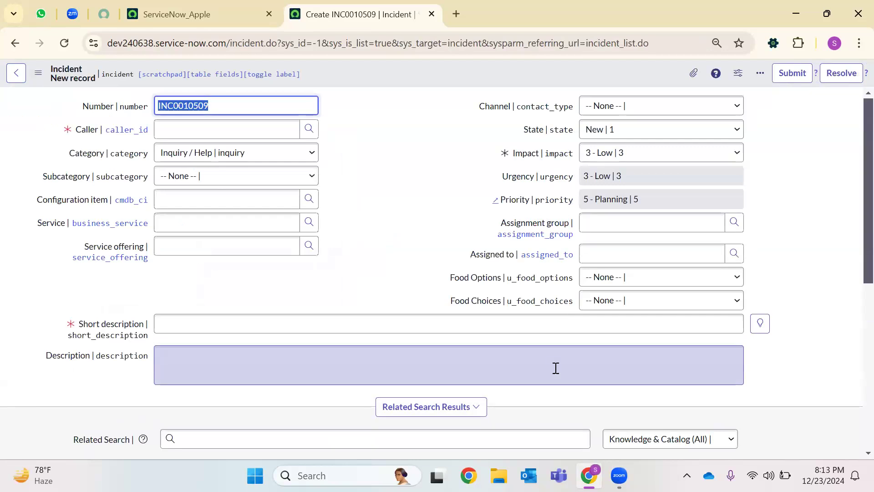
Step: Check the Food Options and Food Choices dropdowns on the new incident form, leaving both at None
left_click(661, 277)
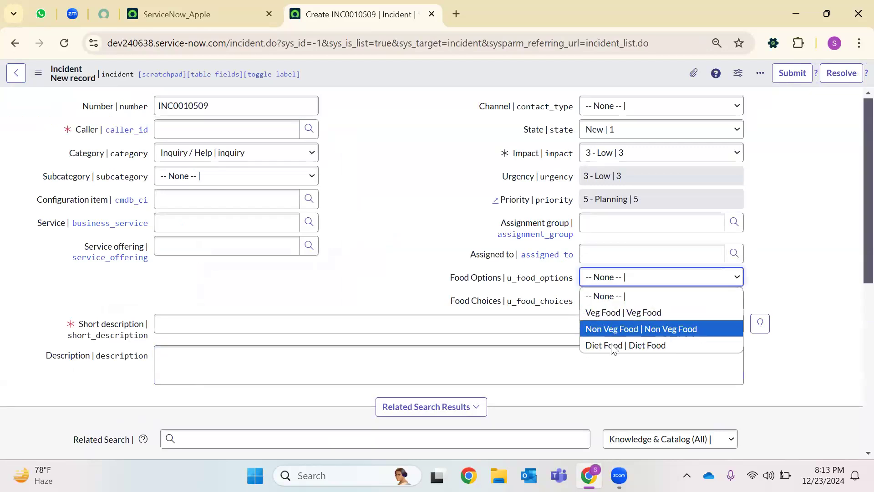
left_click(534, 342)
left_click(630, 308)
left_click(620, 304)
left_click(617, 305)
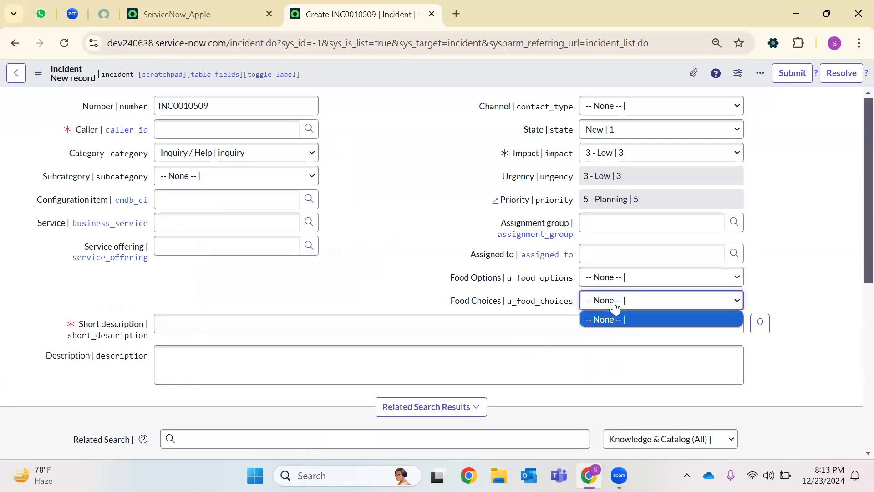
left_click(619, 277)
left_click(480, 307)
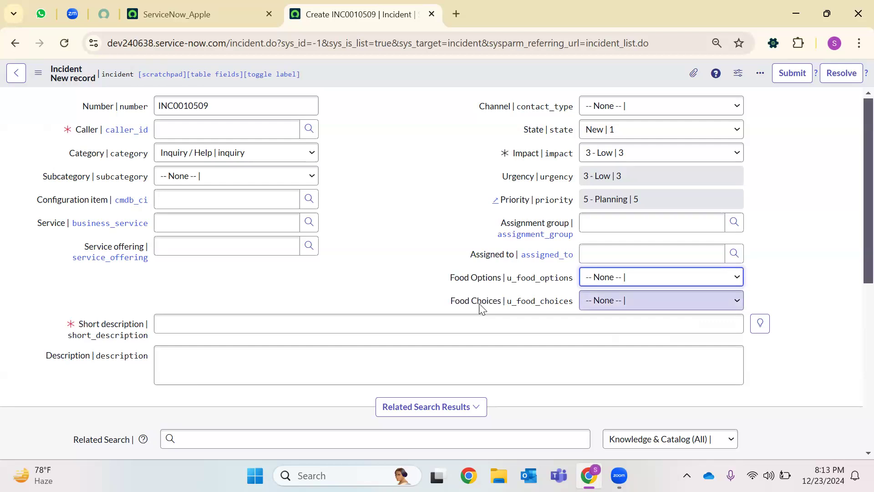
Step: Open the Food Choices field's dictionary entry and display its related list of choices
right_click(481, 309)
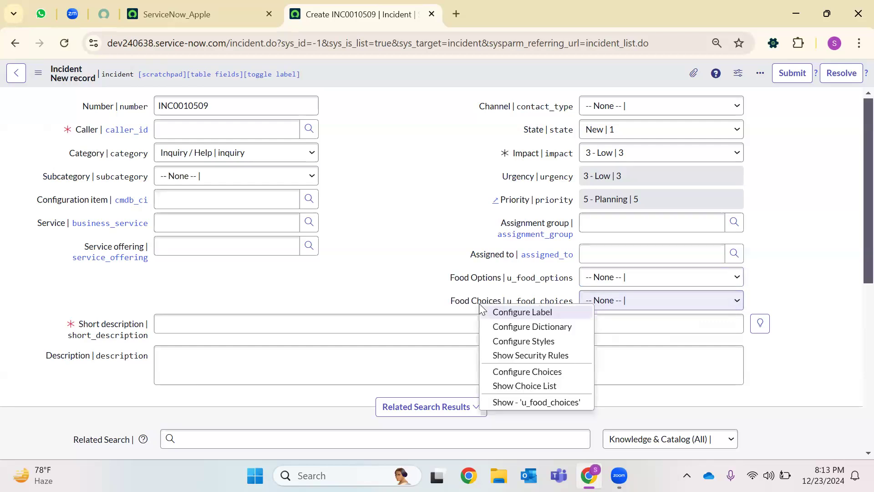
left_click(531, 332)
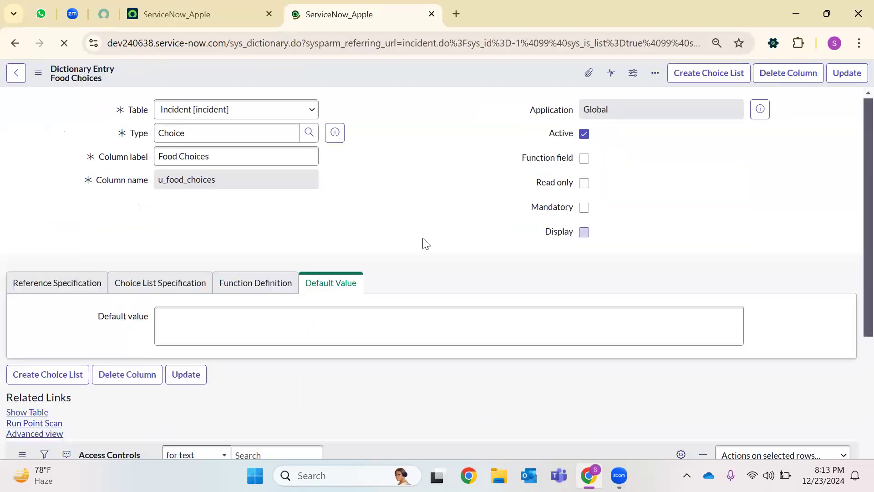
scroll(369, 253, "down", 3)
scroll(109, 296, "down", 6)
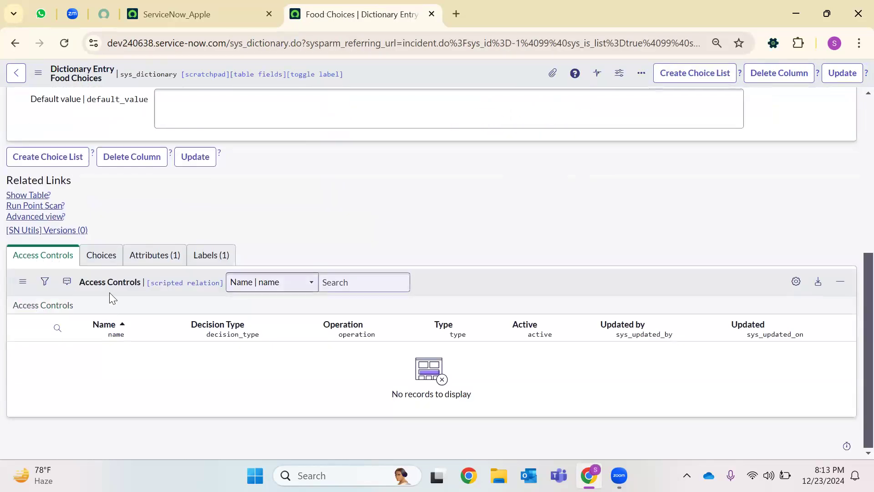
left_click(102, 256)
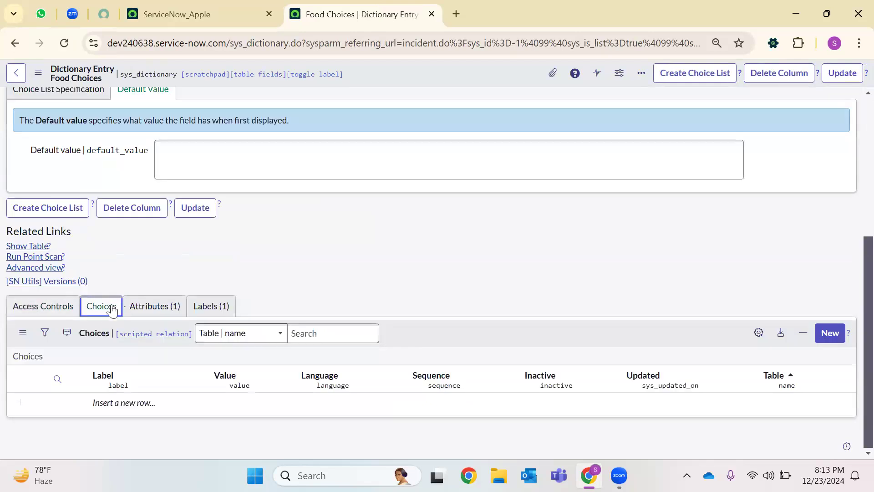
Step: Insert a Food Choices entry with the label Panner Pizza and the value Panner Pizza
double_click(150, 398)
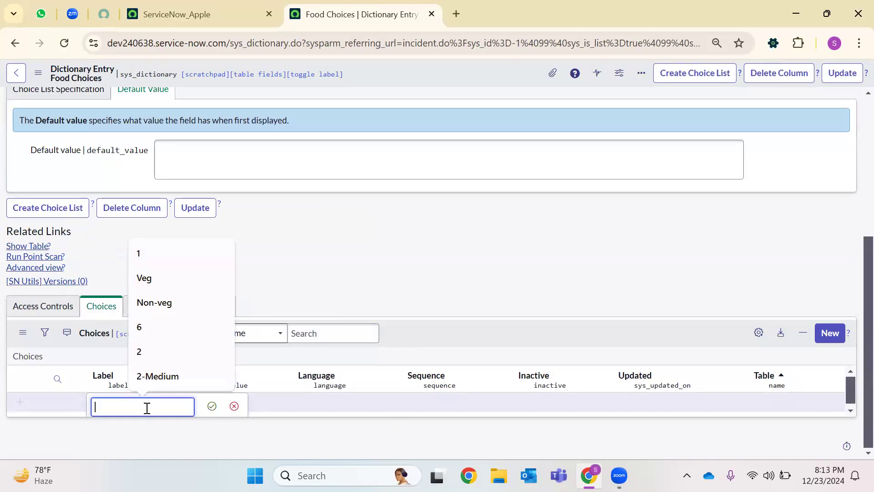
type("P")
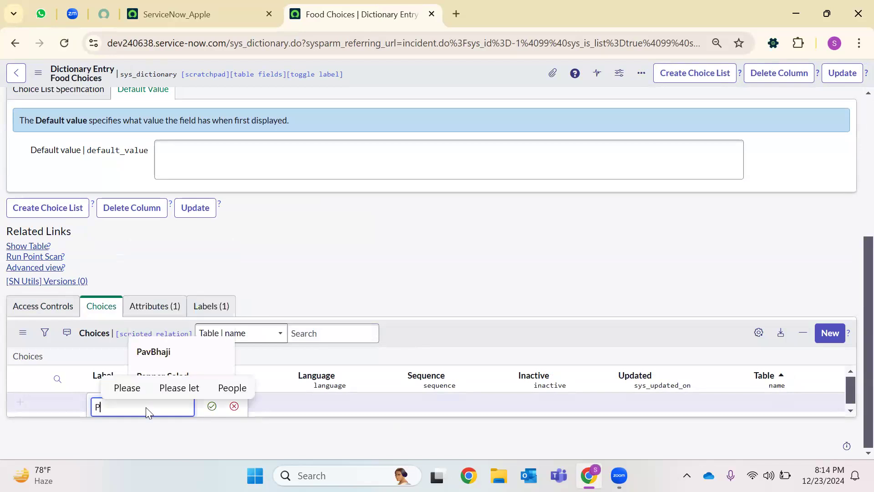
type("anner Pizza")
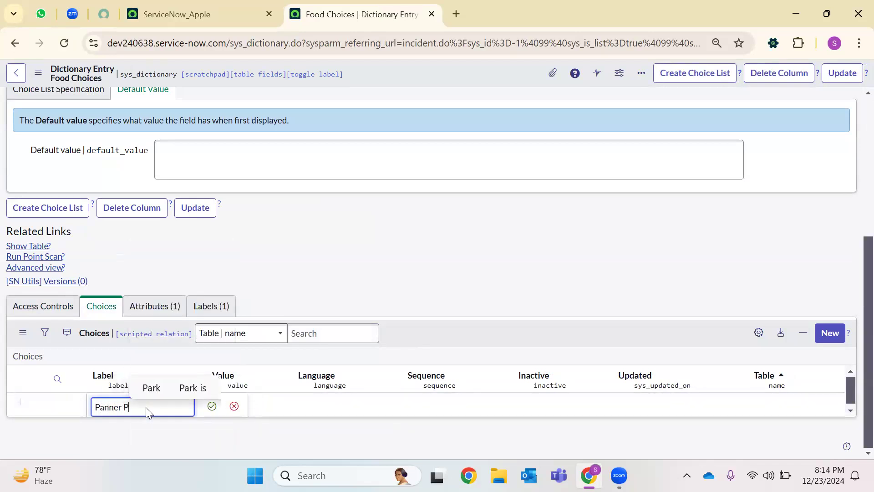
key("Return")
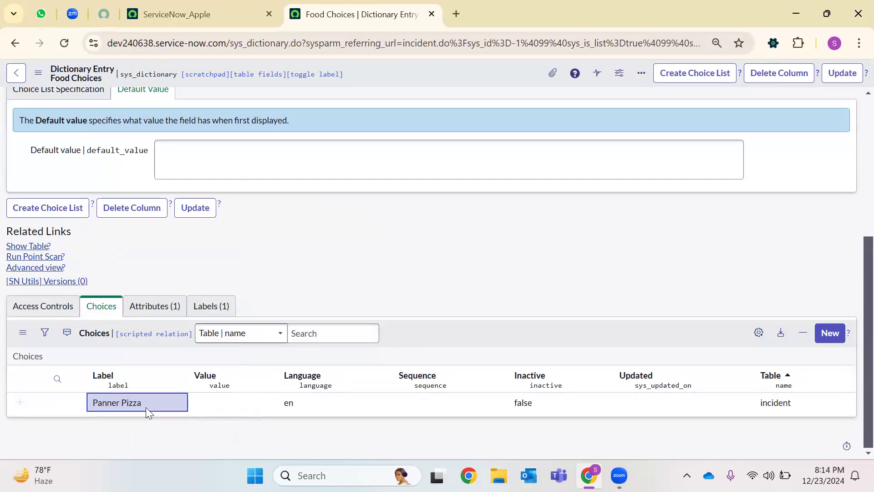
left_click(222, 402)
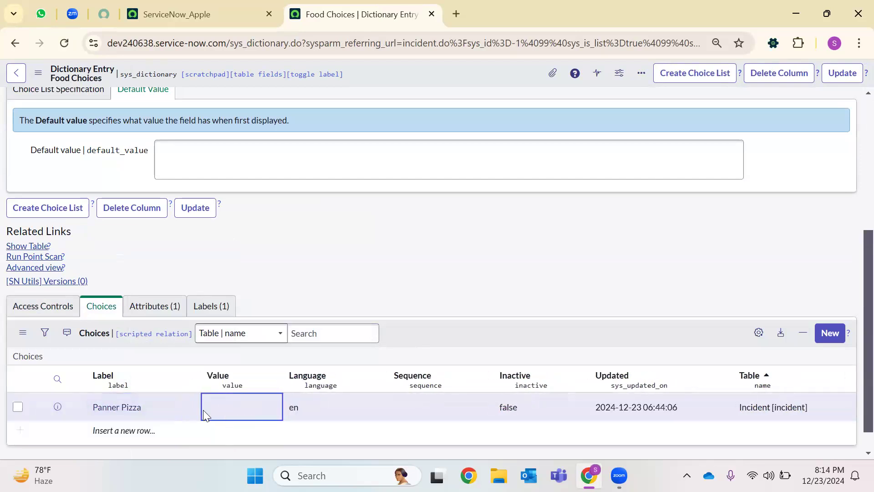
left_click(228, 406)
type("P")
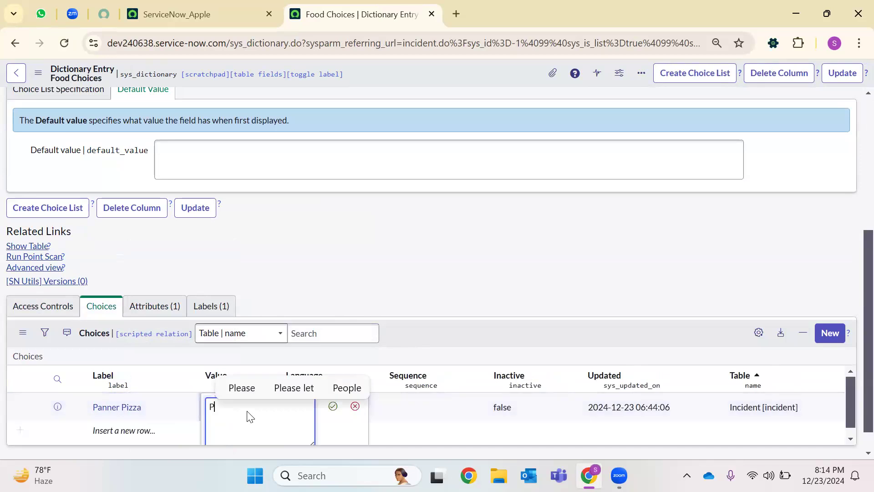
type("anner Pizza")
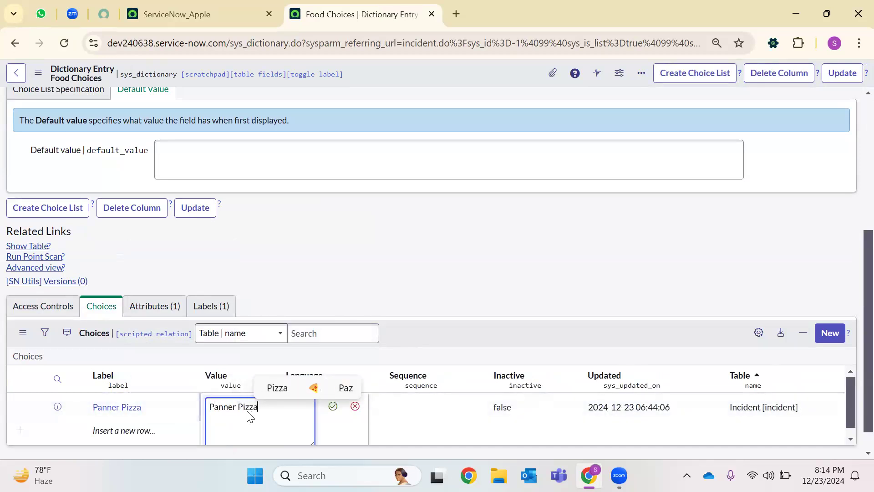
key("Return")
Step: Insert a second Food Choices entry with the label Mushroom Fry
left_click(108, 402)
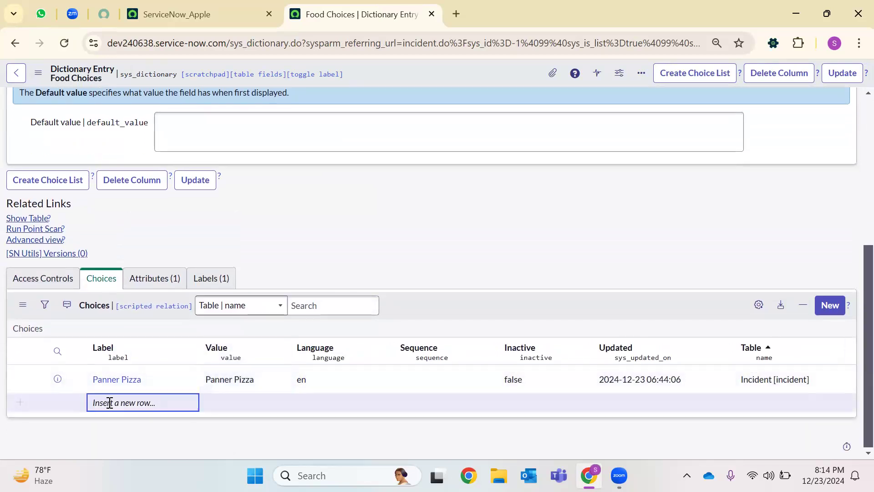
left_click(109, 405)
type("Myshroo")
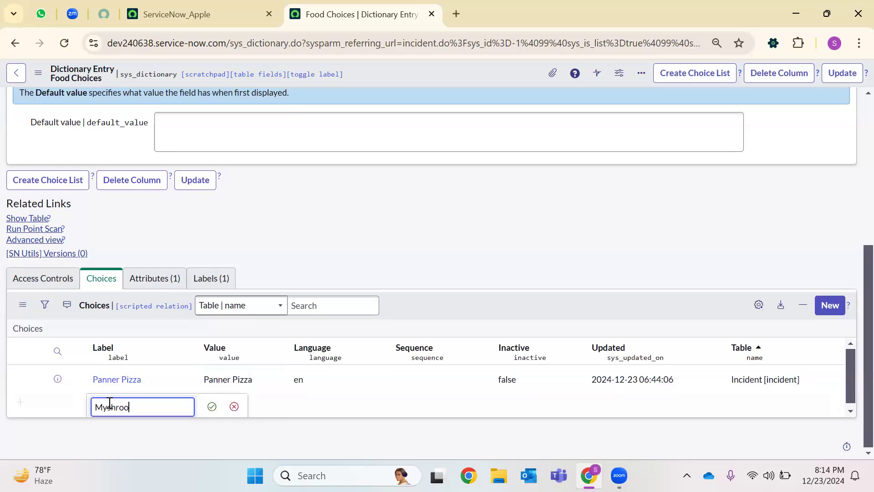
type("m Fry")
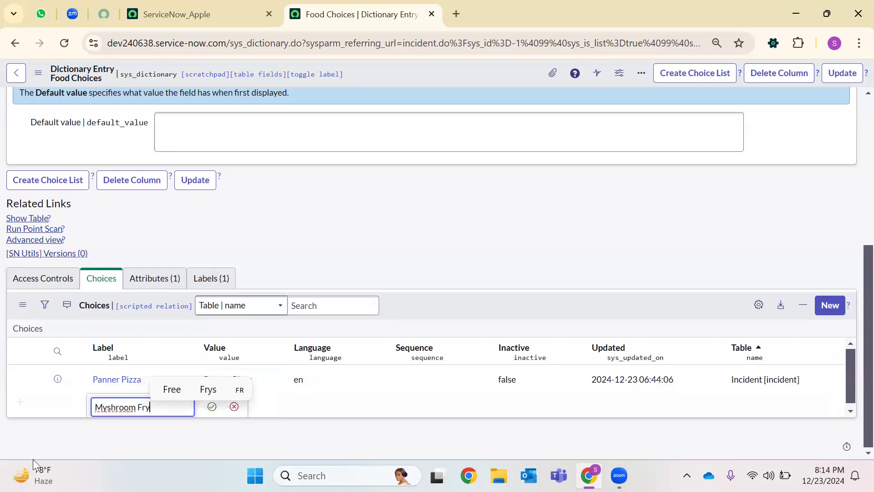
left_click(106, 406)
key("BackSpace")
type("u")
left_click(212, 408)
Step: Set the value of the Mushroom Fry choice to Mushroom Fry
left_click(218, 406)
left_click(227, 404)
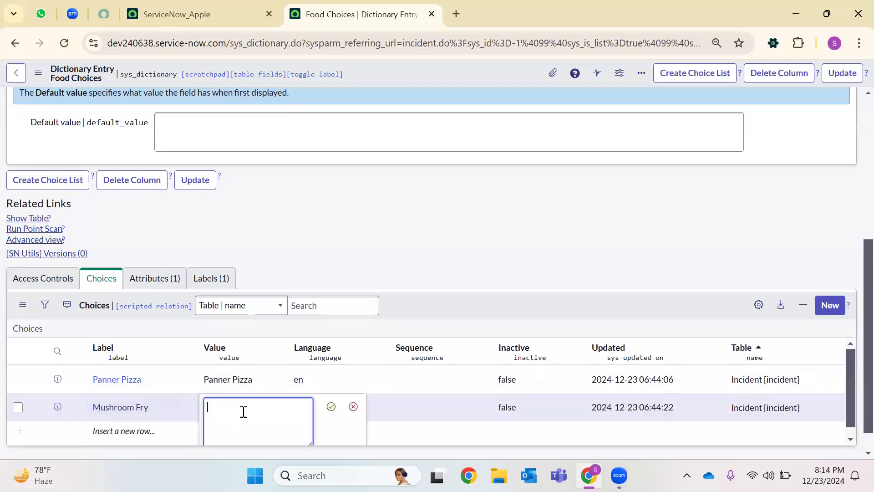
type("Mushroom G")
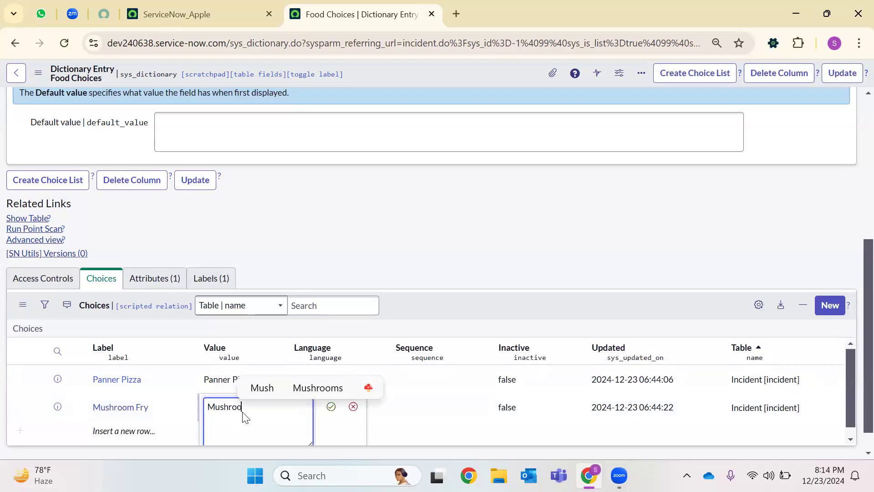
key("BackSpace")
type("Fry")
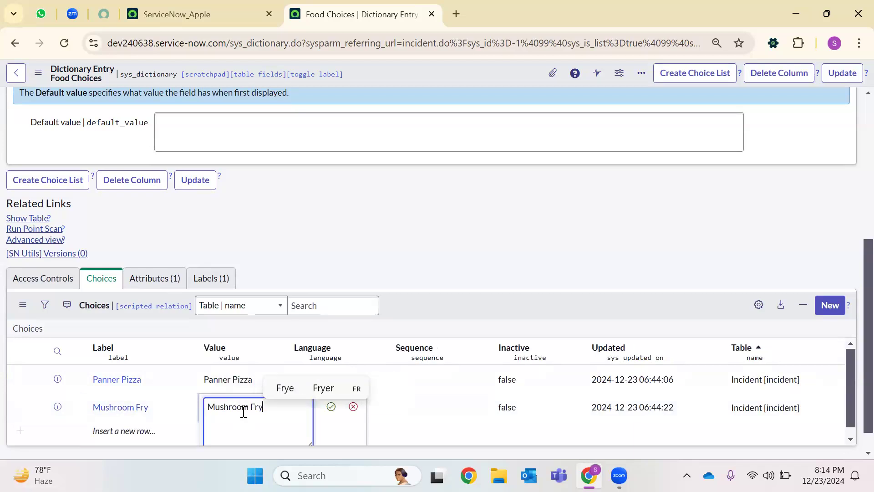
key("Return")
Step: Insert a third Food Choices entry with the label Vegetable Biryani
scroll(238, 394, "down", 1)
left_click(150, 402)
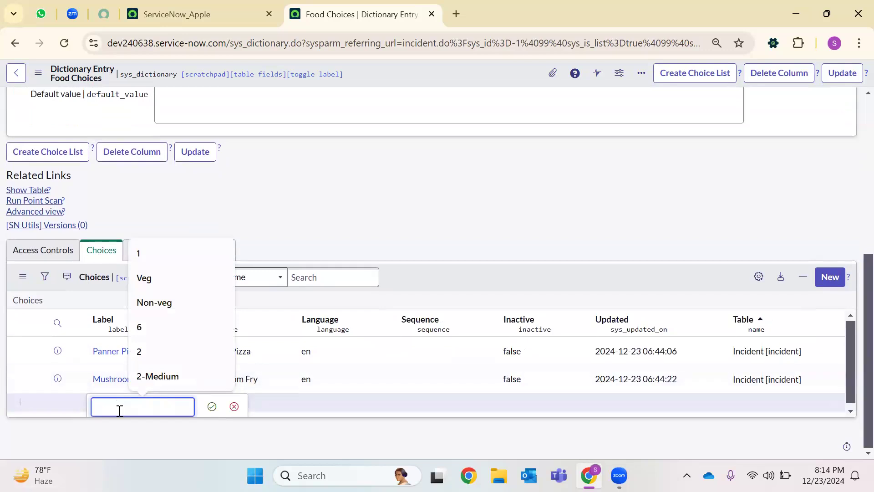
type("V")
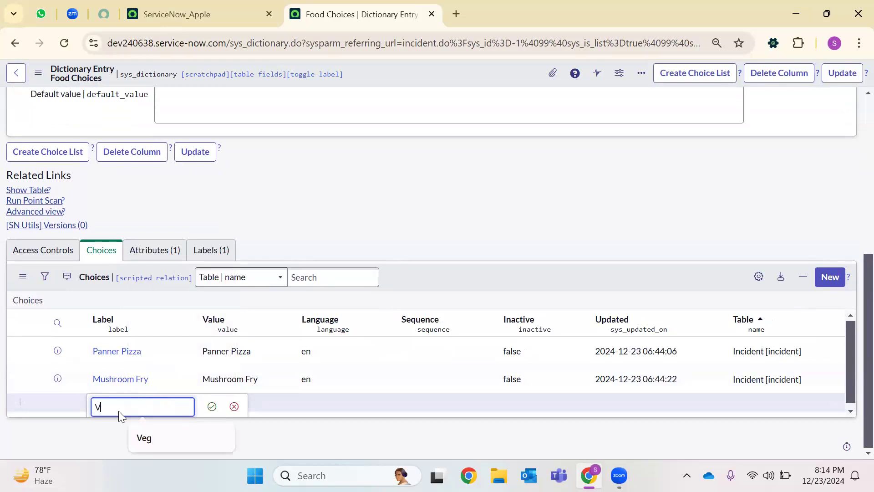
type("egetable V")
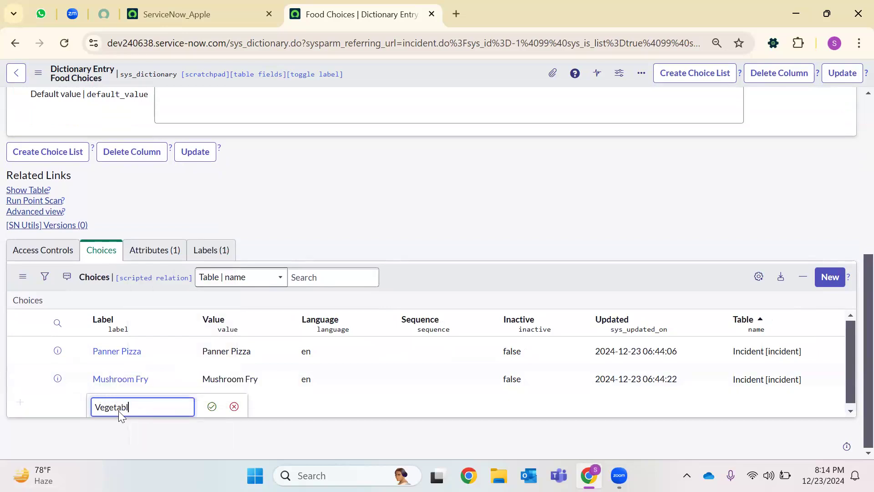
key("BackSpace")
type("Biryani")
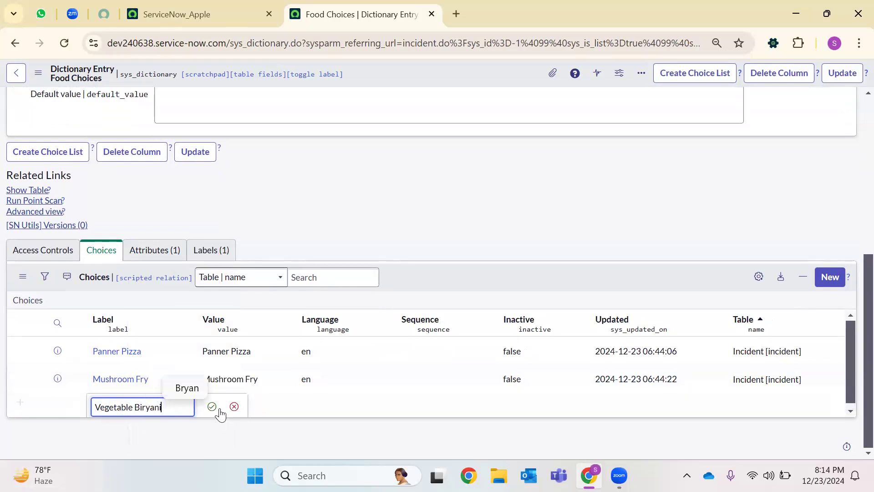
left_click(218, 409)
Step: Set the value of the Vegetable Biryani choice to Vegetable Biryani
double_click(228, 405)
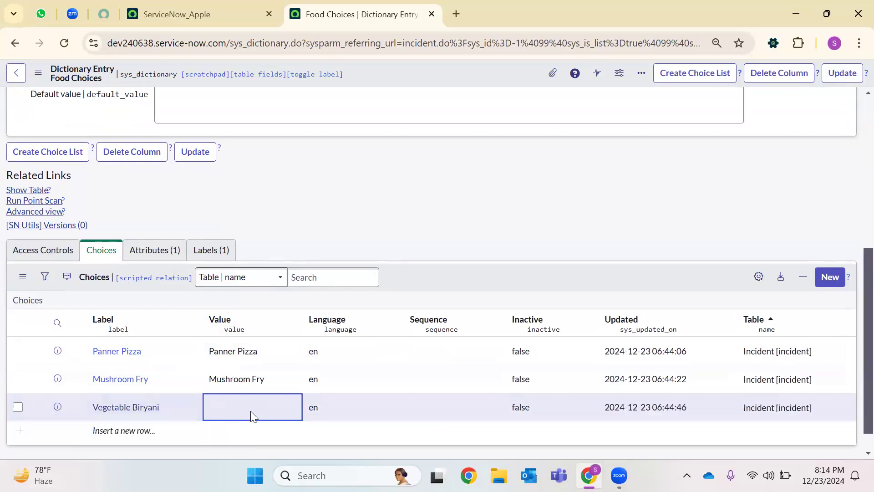
left_click(250, 411)
type("Vege")
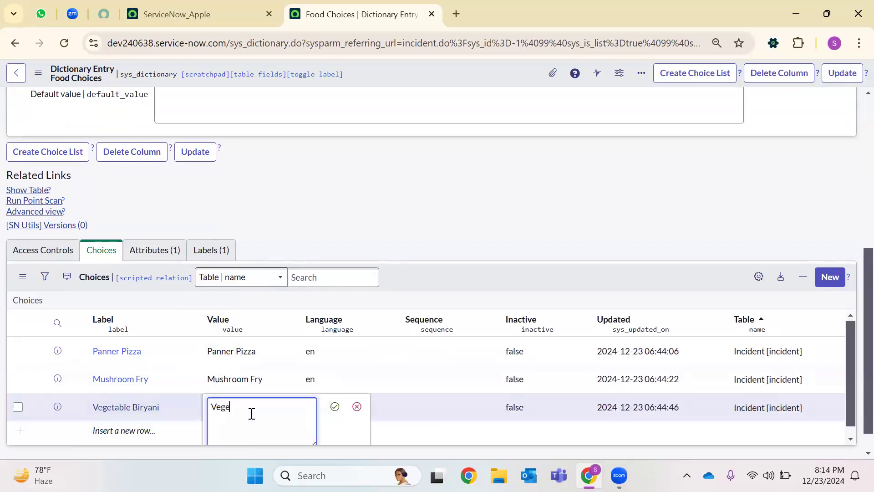
type("table B")
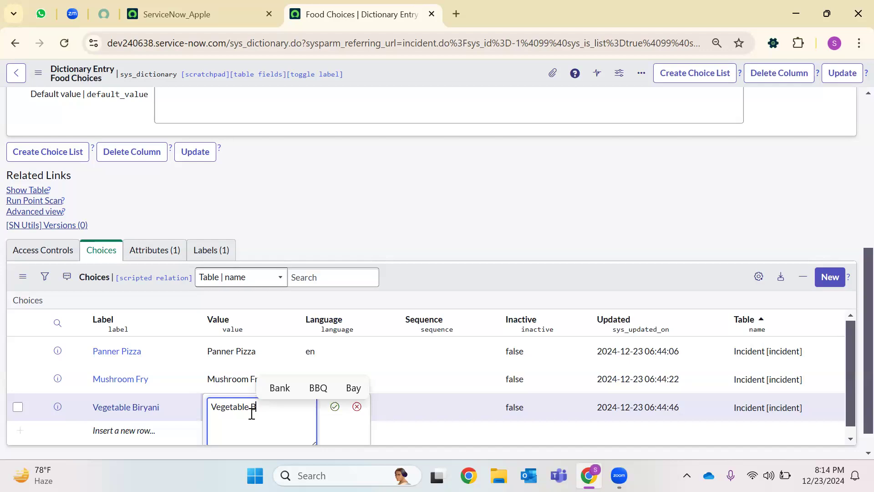
type("iryani")
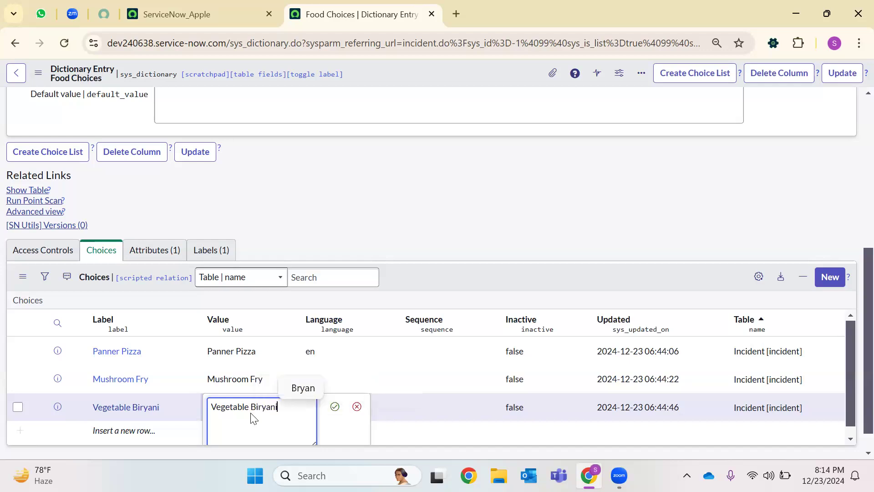
key("Return")
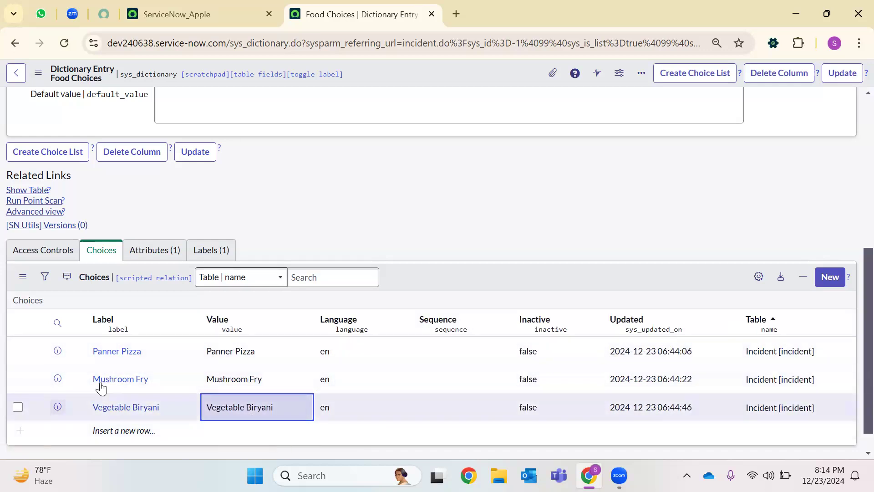
Step: Set the sequence of the Mushroom Fry choice to 0
double_click(163, 379)
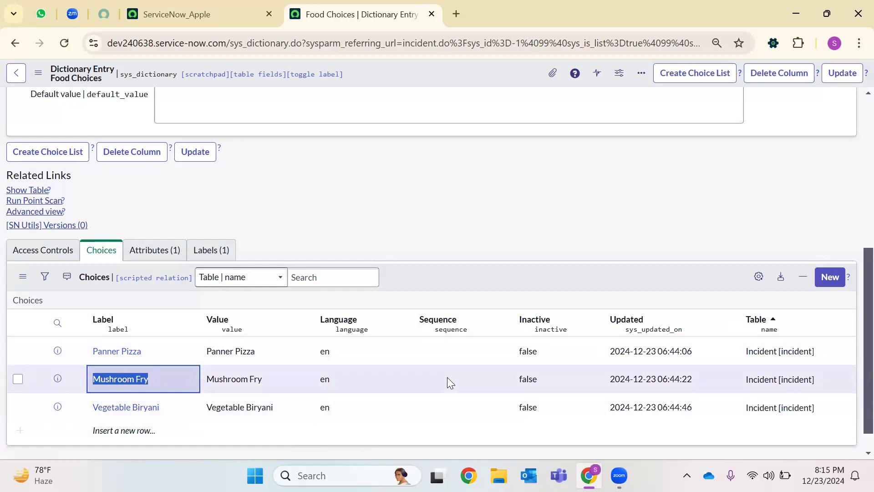
left_click(447, 377)
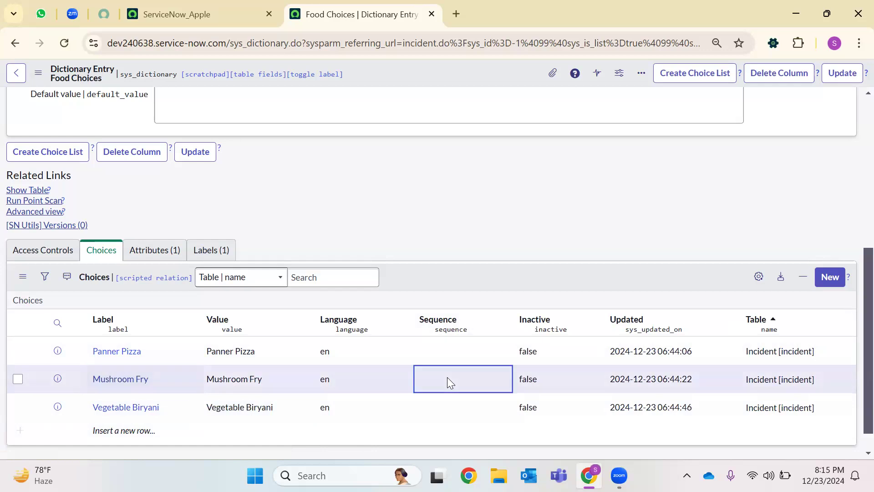
double_click(471, 382)
type("0")
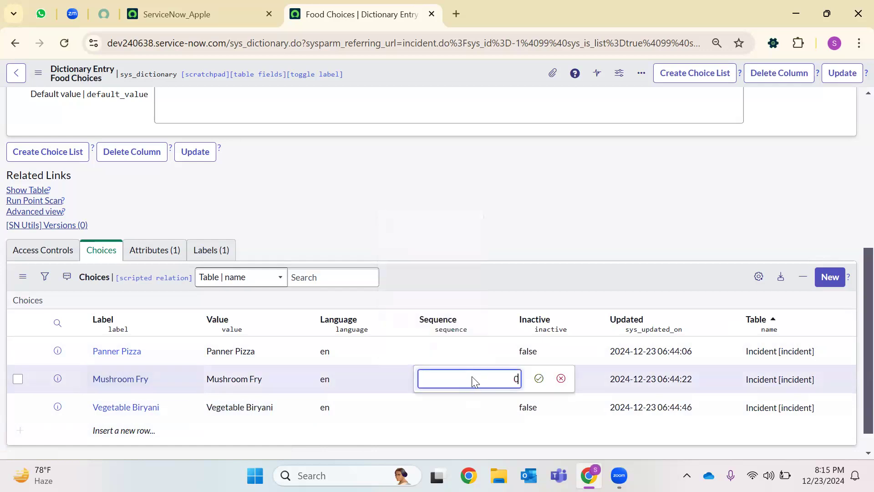
key("Return")
Step: Set the sequence of Panner Pizza to 1 and Vegetable Biryani to 2, and save the Food Choices dictionary entry
left_click(480, 352)
double_click(479, 354)
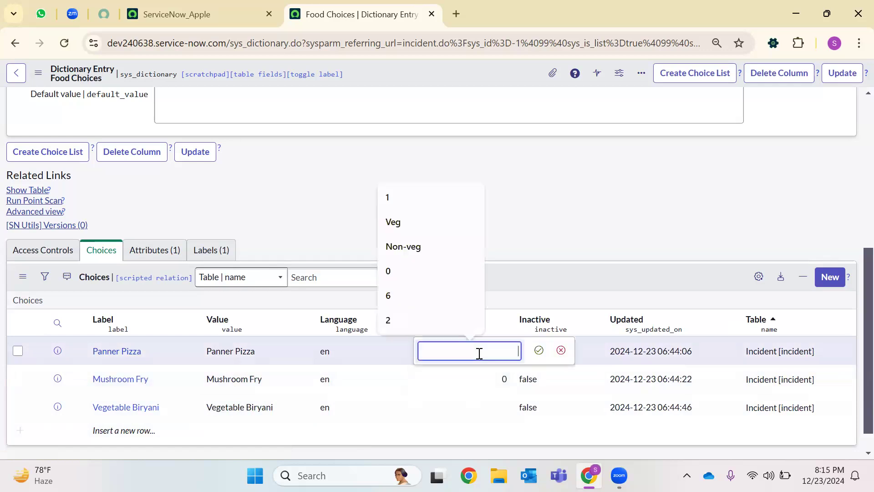
type("1")
key("Return")
left_click(446, 406)
double_click(446, 407)
type("2")
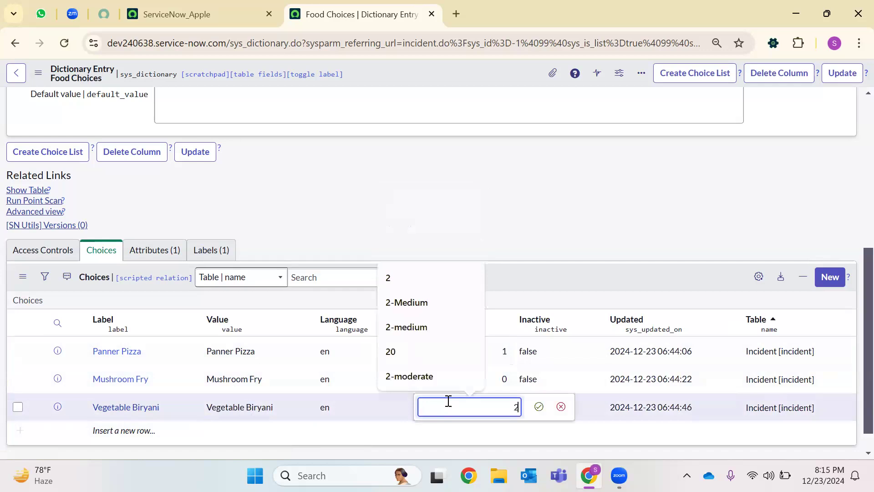
key("Return")
scroll(692, 308, "up", 6)
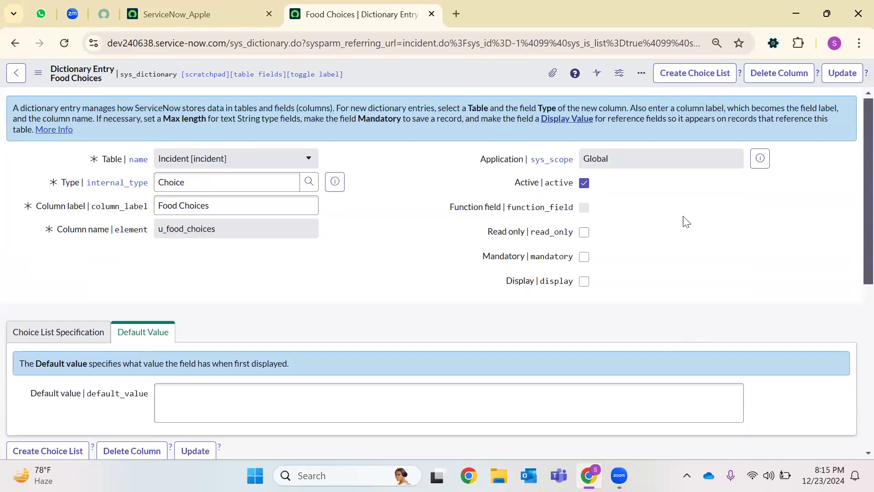
left_click(838, 81)
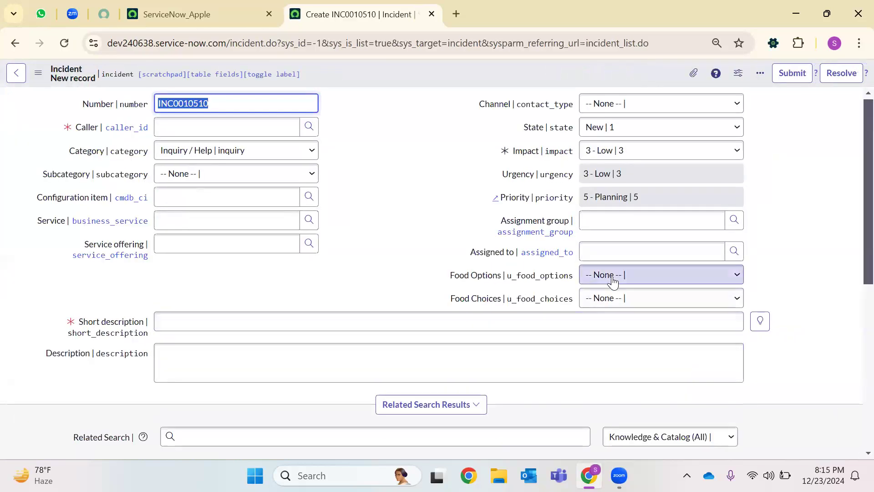
Step: Review the choices offered by the Food Options and Food Choices fields on the new incident form
left_click(608, 275)
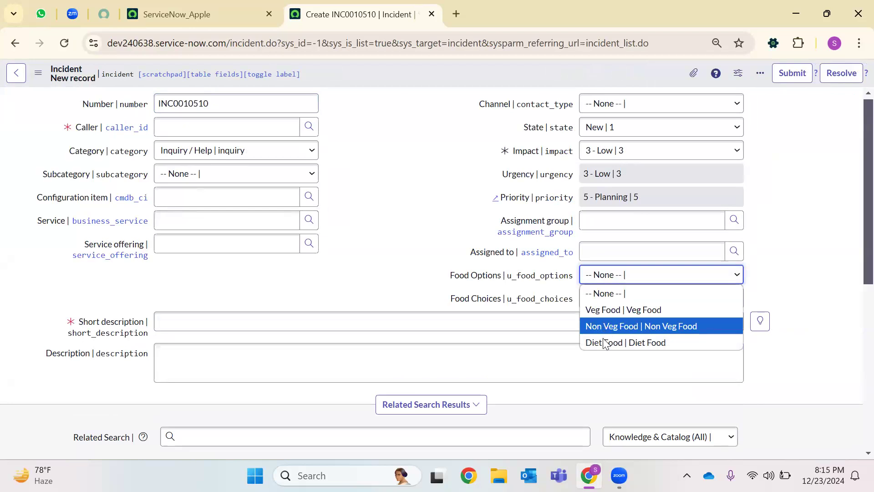
left_click(415, 280)
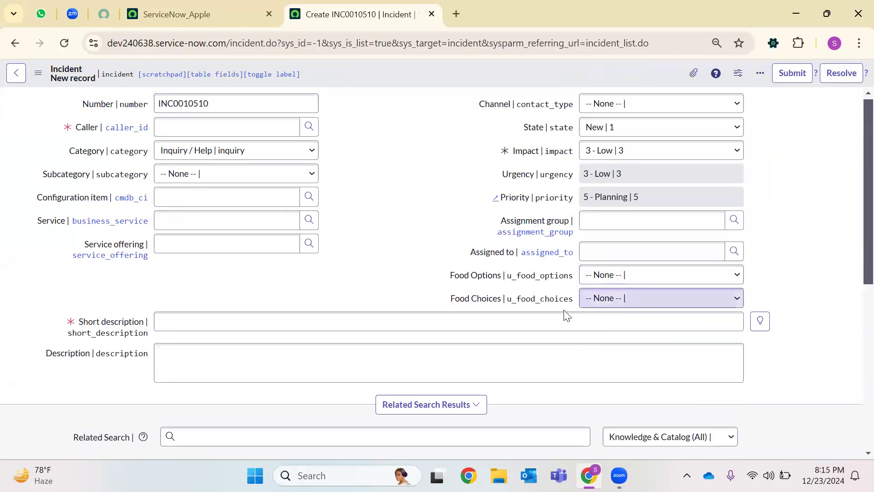
left_click(617, 299)
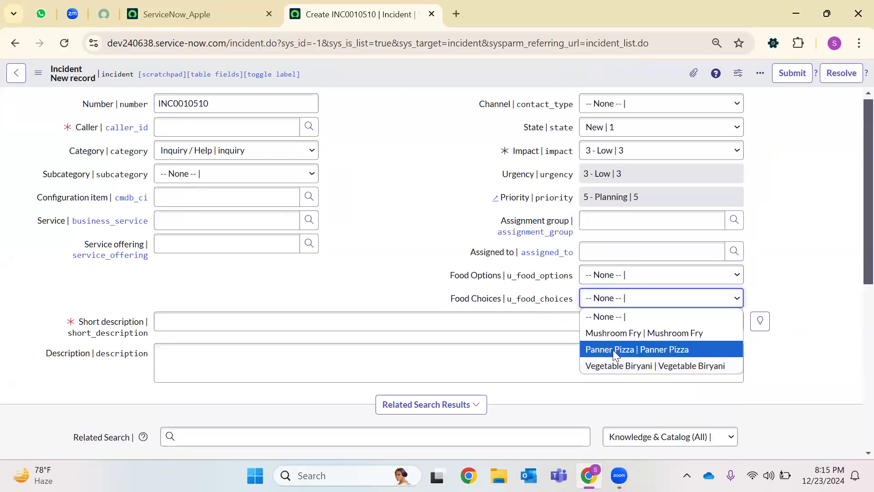
left_click(498, 340)
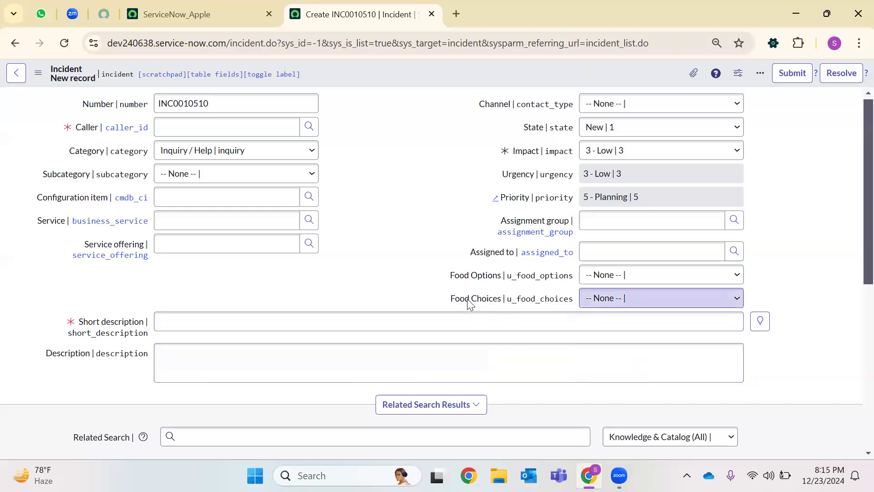
Step: Reopen the dictionary entry of Food Choices and insert a choice with the label Chicken 65
right_click(505, 300)
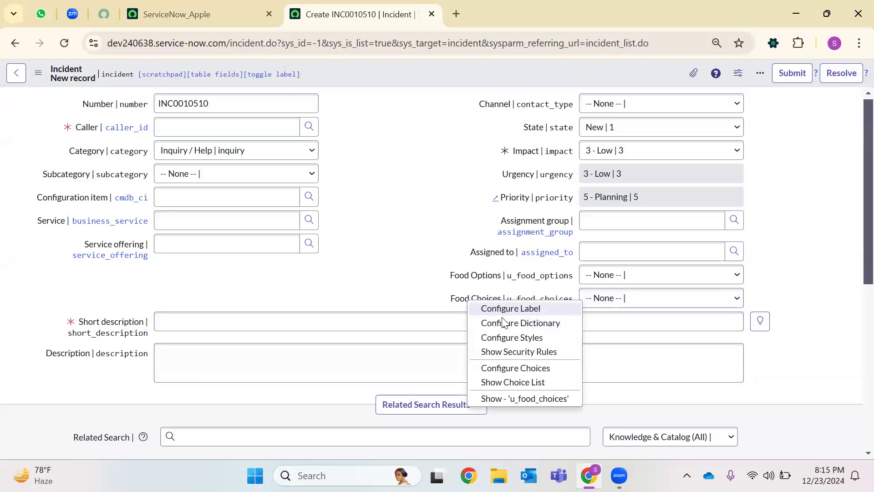
left_click(520, 323)
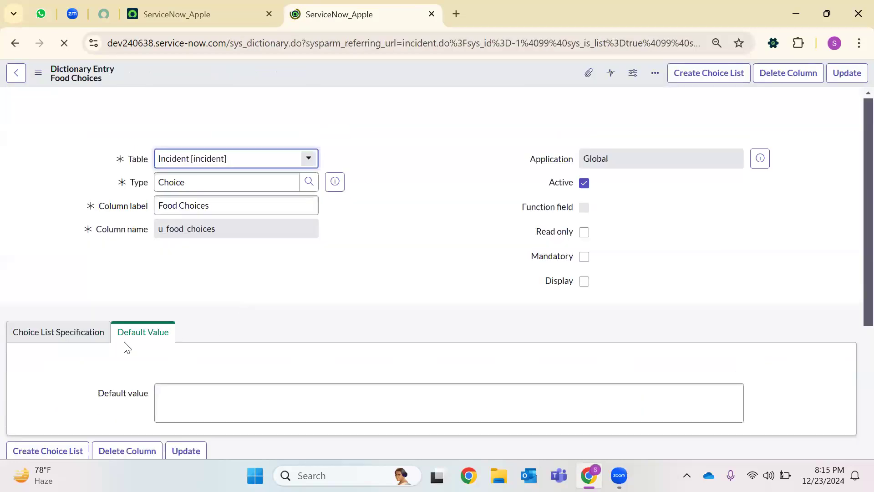
scroll(134, 338, "down", 5)
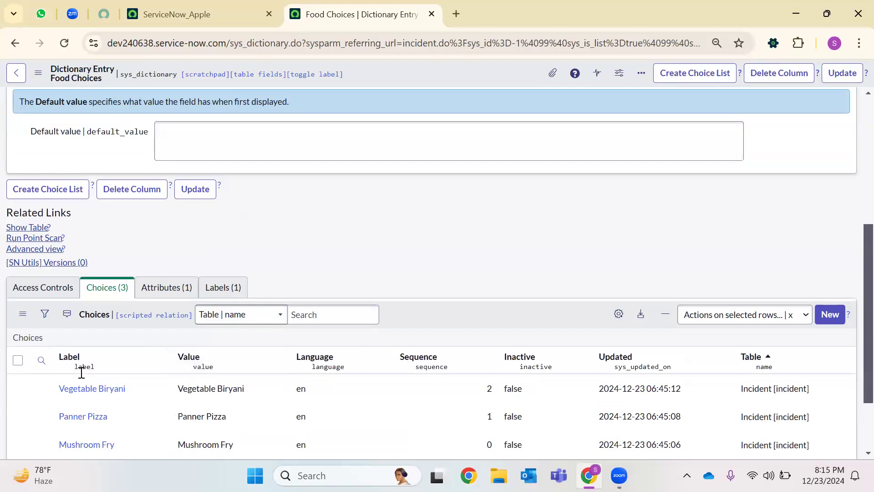
scroll(81, 373, "down", 2)
left_click(76, 374)
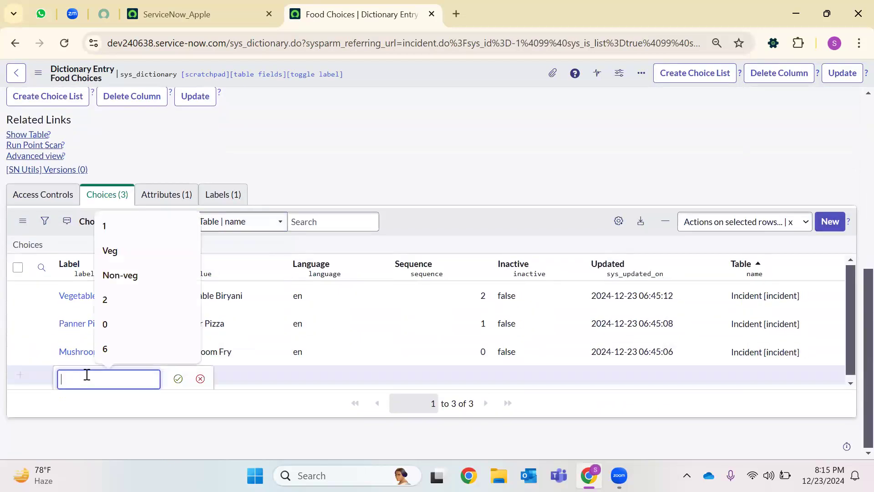
type("Ch")
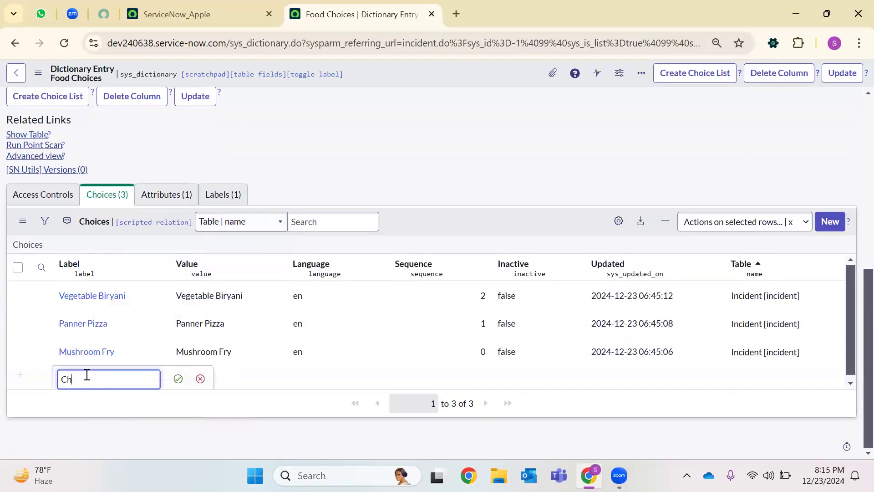
type("icken 65")
key("Return")
Step: Set the value of the Chicken 65 choice to Chicken 65
double_click(208, 378)
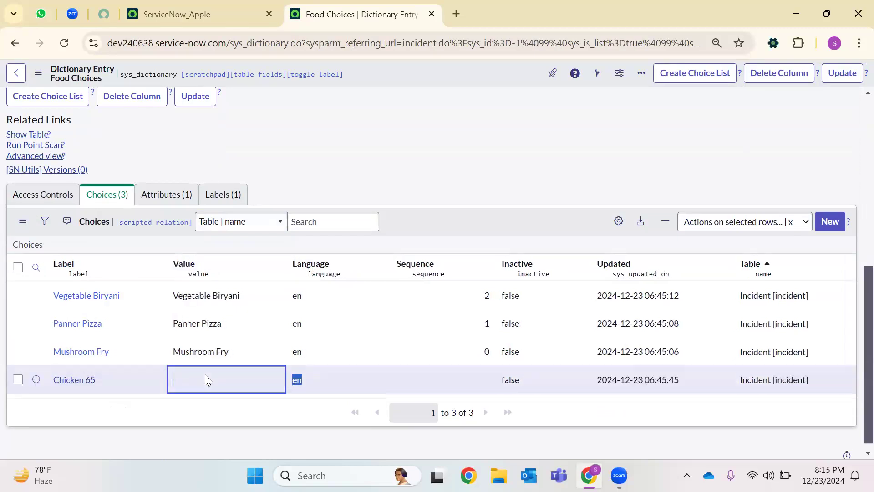
type("Ch")
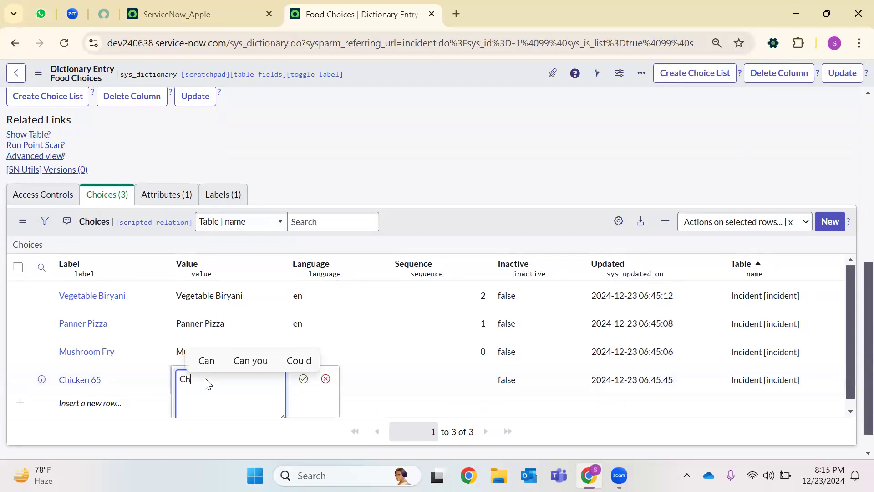
type("icken 65")
key("Return")
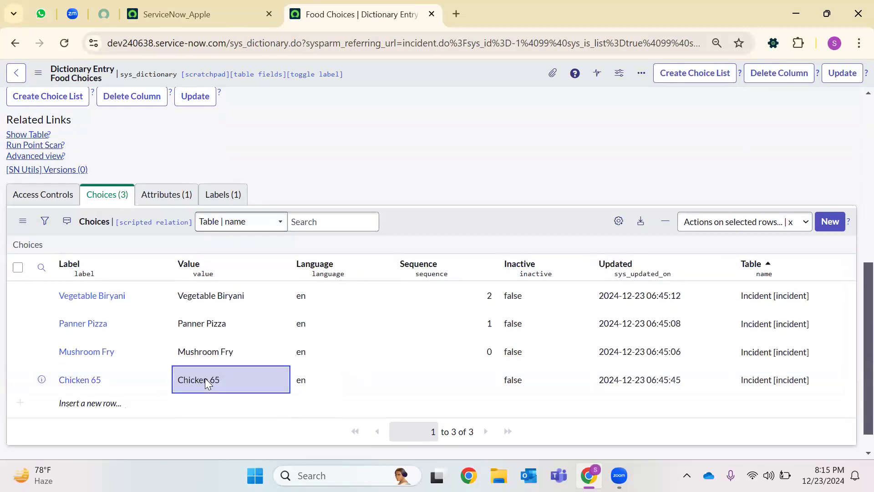
Step: Insert a Food Choices entry with the label Mutton Biryani and the value Mutton Biryani
double_click(101, 400)
type("Mutton")
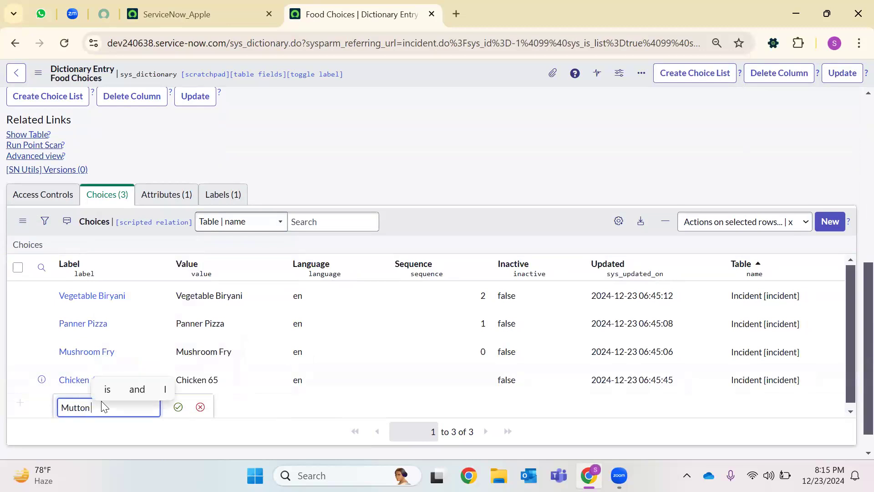
type(" Biryani")
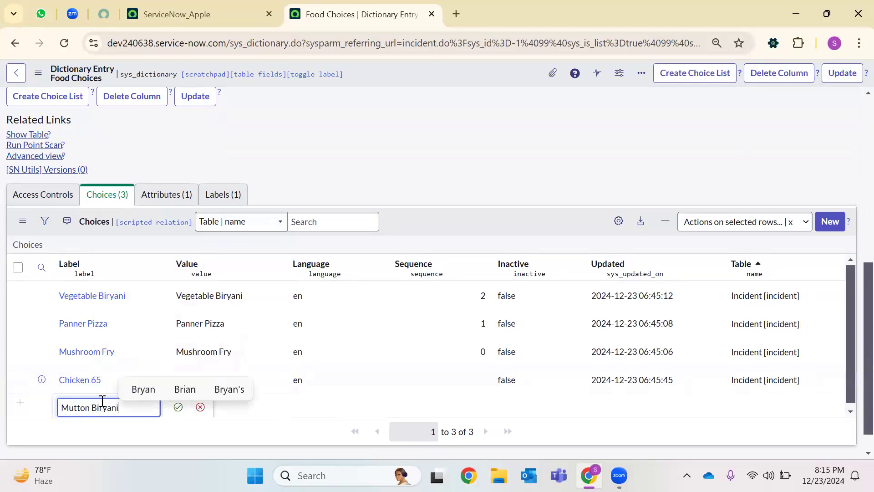
key("Return")
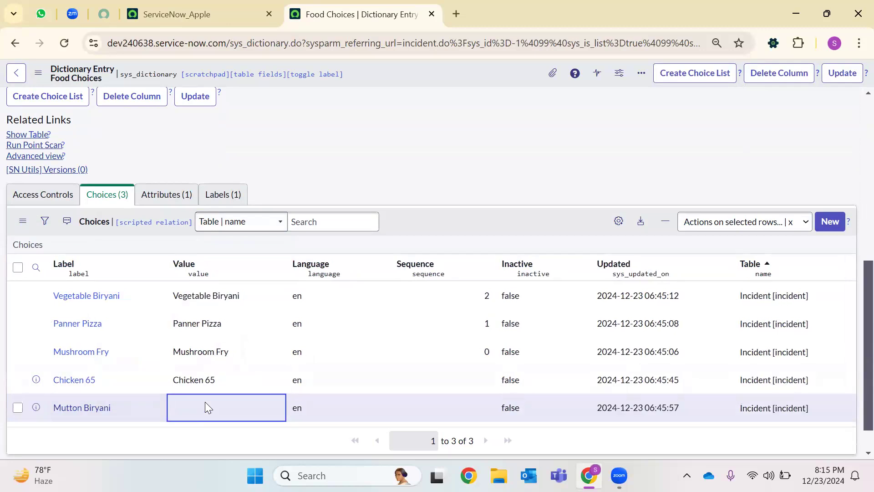
double_click(206, 402)
type("Mutton VB")
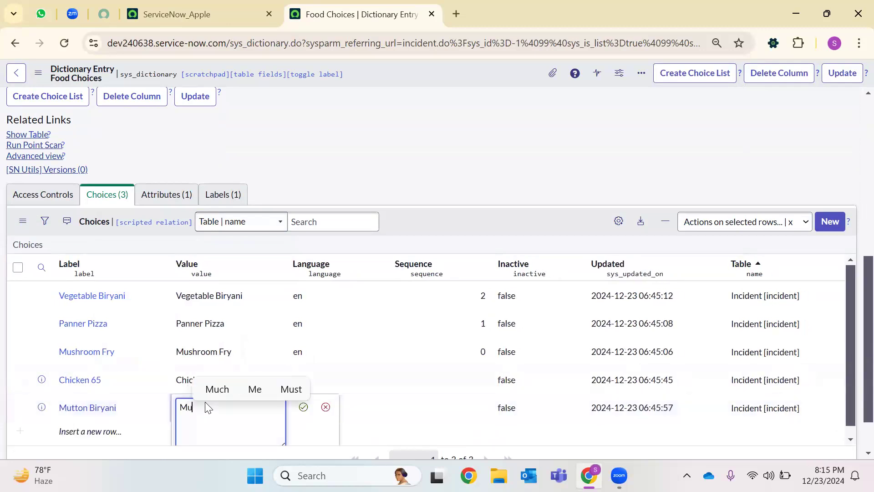
key("BackSpace")
key("BackSpace")
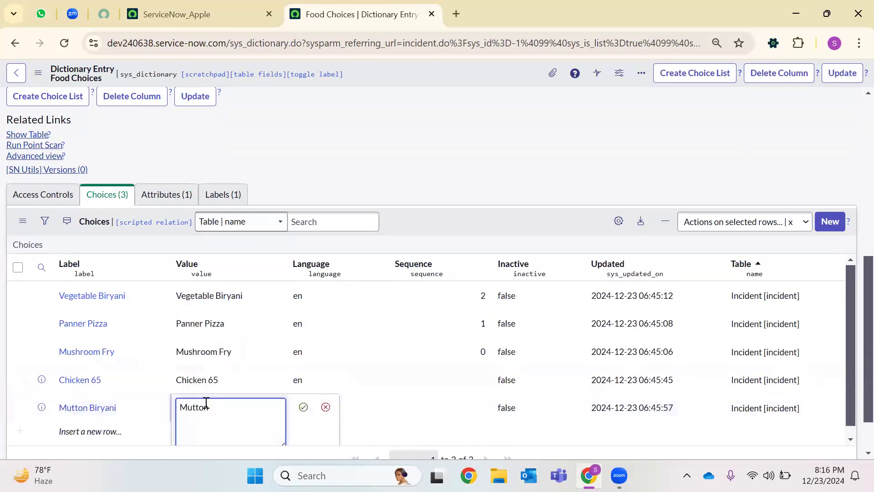
type("Biryan")
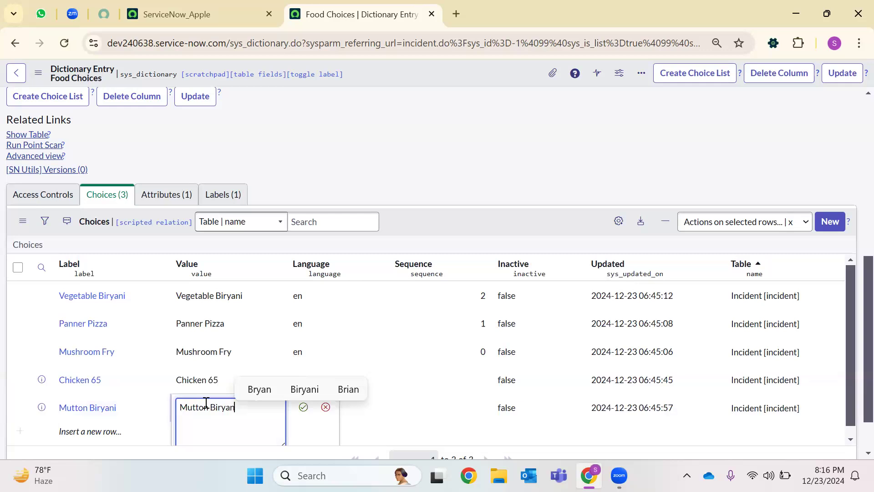
type("i")
key("Return")
Step: Insert a Food Choices entry with the label Fish n Chips and the value Fish n Chips
left_click(125, 432)
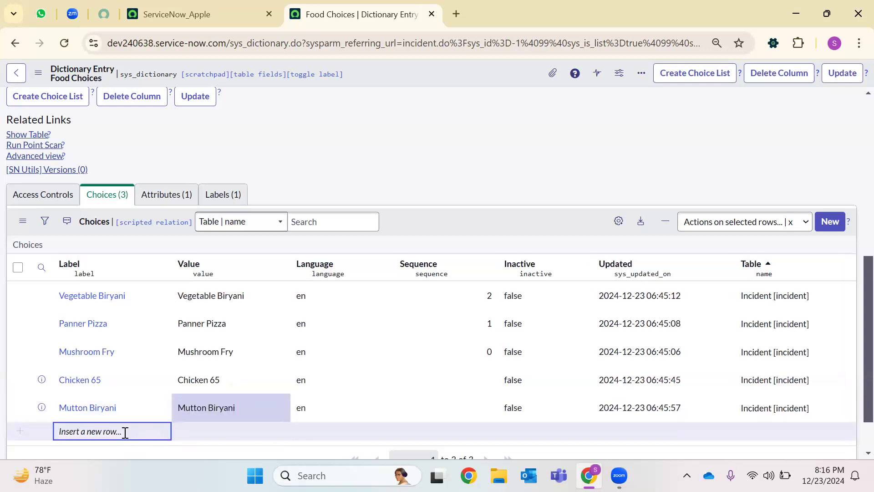
type("F")
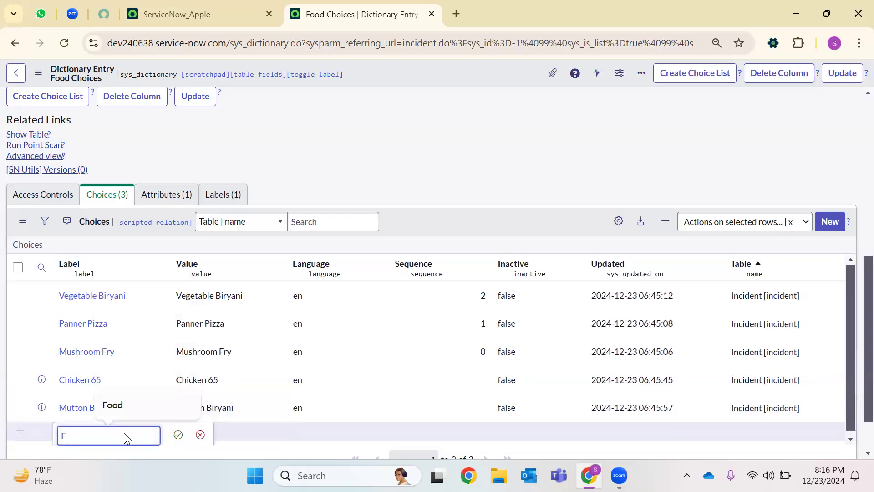
type("ish n Chips")
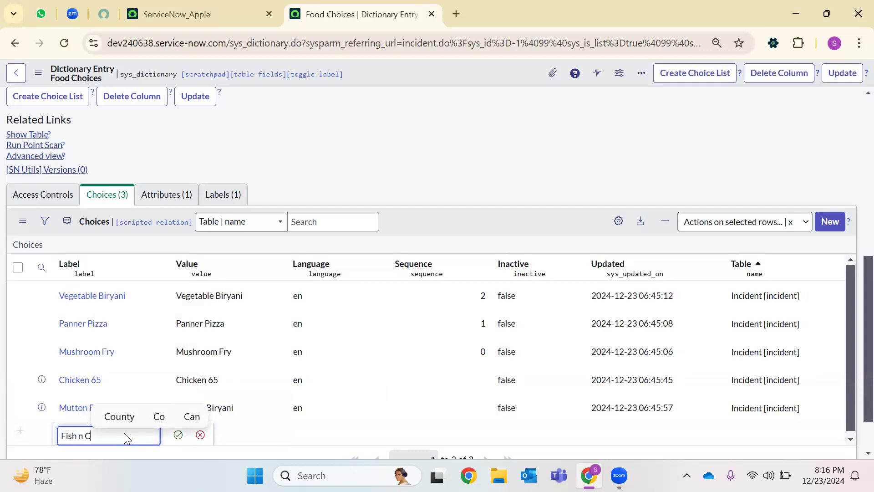
key("Return")
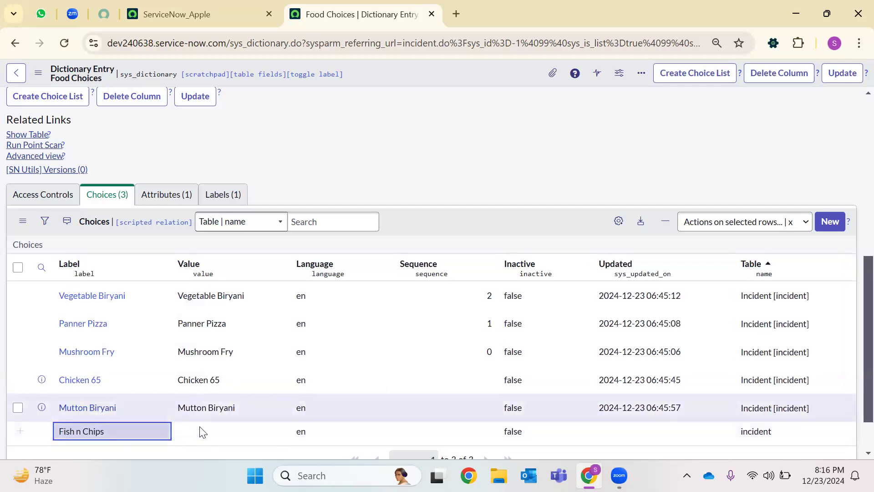
double_click(200, 430)
type("Fish n Chips")
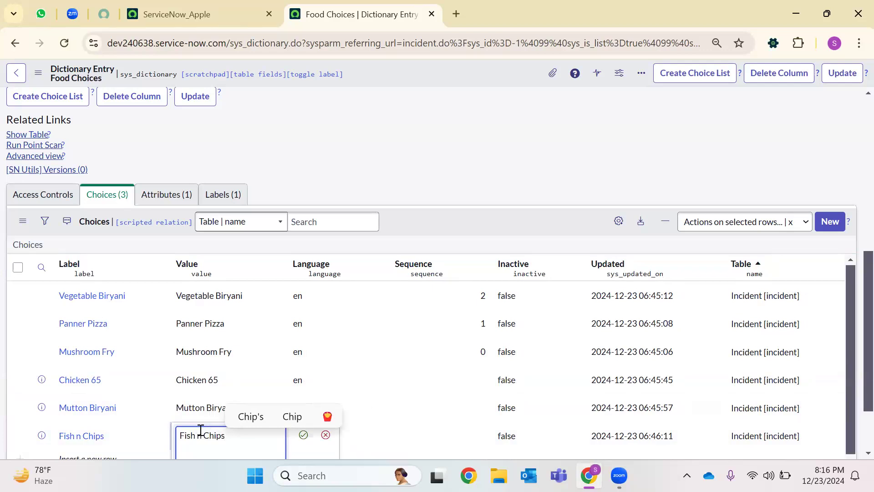
key("Return")
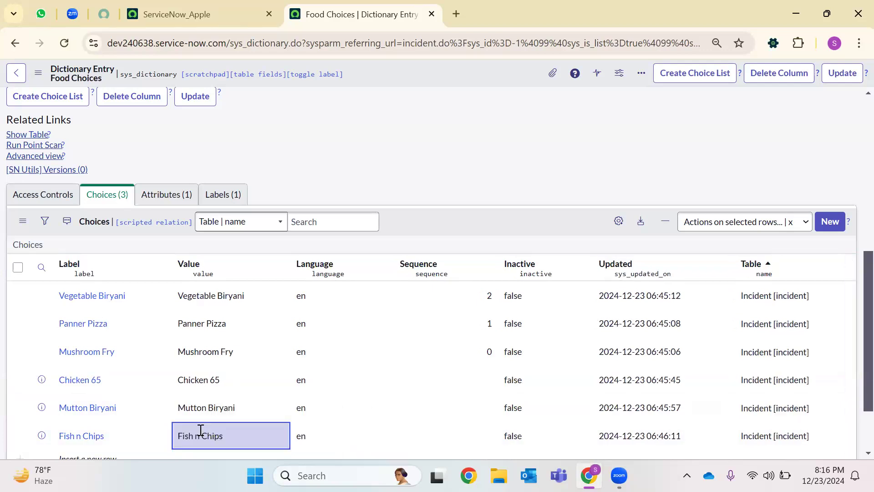
Step: Set the sequence of the Chicken 65 choice to 3
left_click(424, 379)
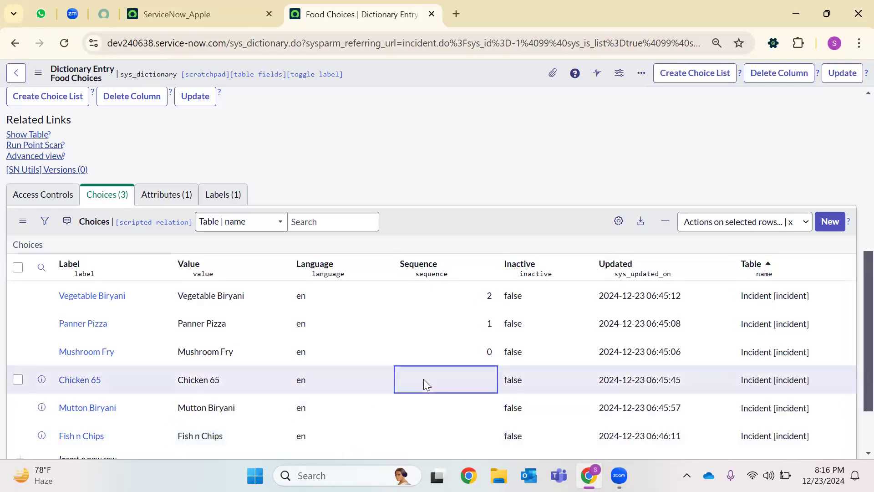
left_click(455, 380)
type("3")
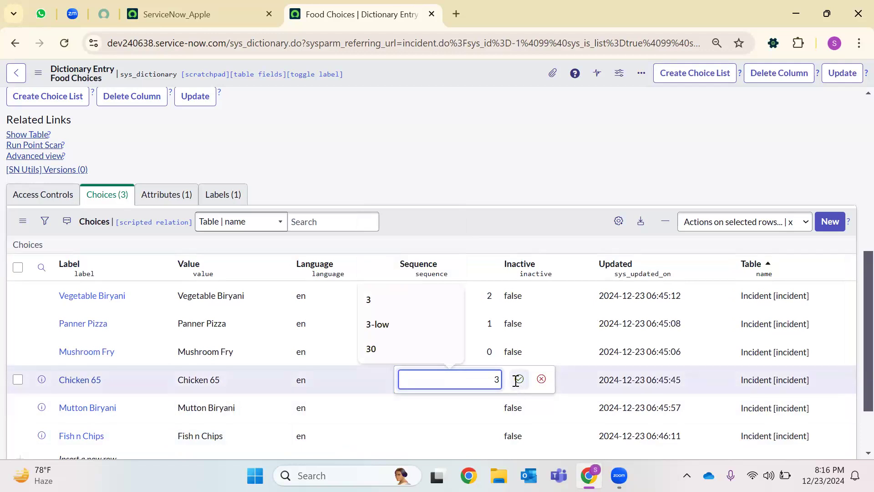
left_click(519, 379)
Step: Set the sequence of the Mutton Biryani choice to 4
left_click(484, 408)
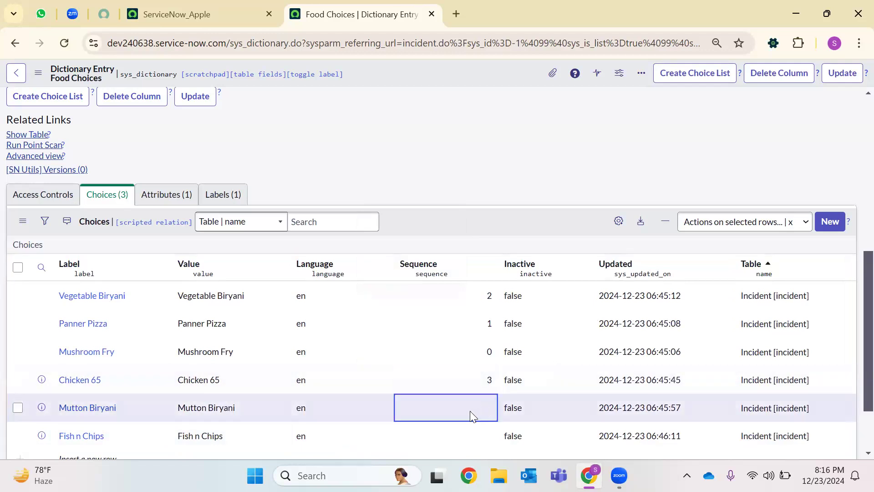
left_click(473, 412)
scroll(495, 346, "down", 2)
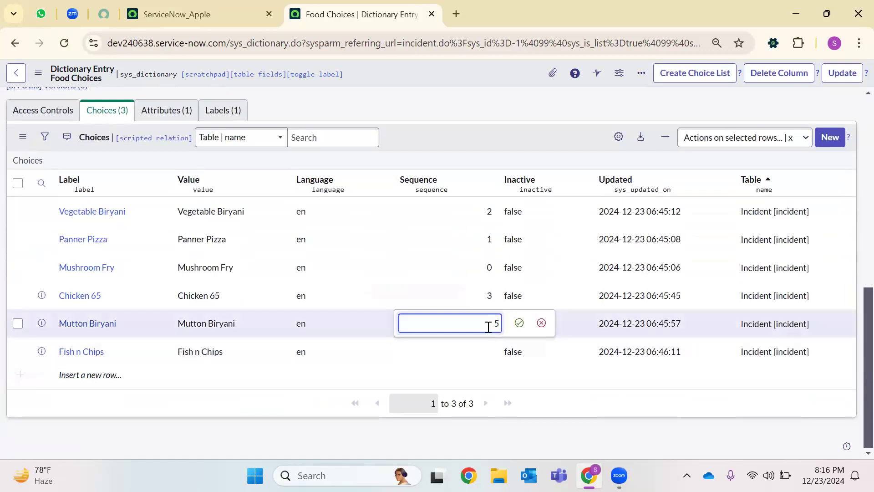
key("BackSpace")
type("4")
key("Return")
Step: Set the sequence of the Fish n Chips choice to 5 and save the Food Choices dictionary entry
left_click(477, 351)
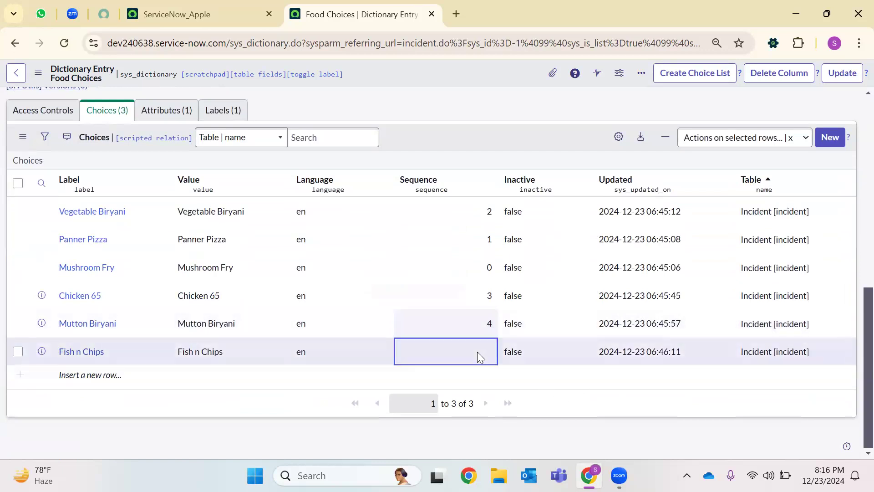
left_click(477, 352)
type("5")
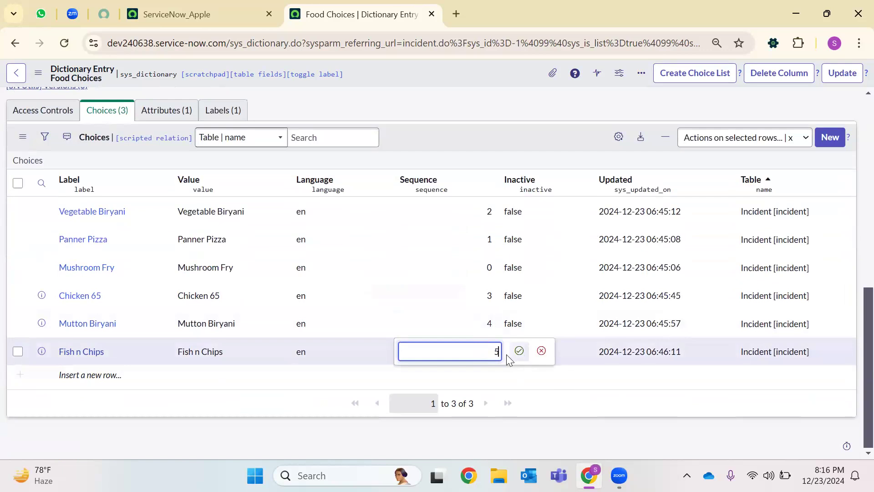
key("Return")
right_click(492, 79)
left_click(529, 85)
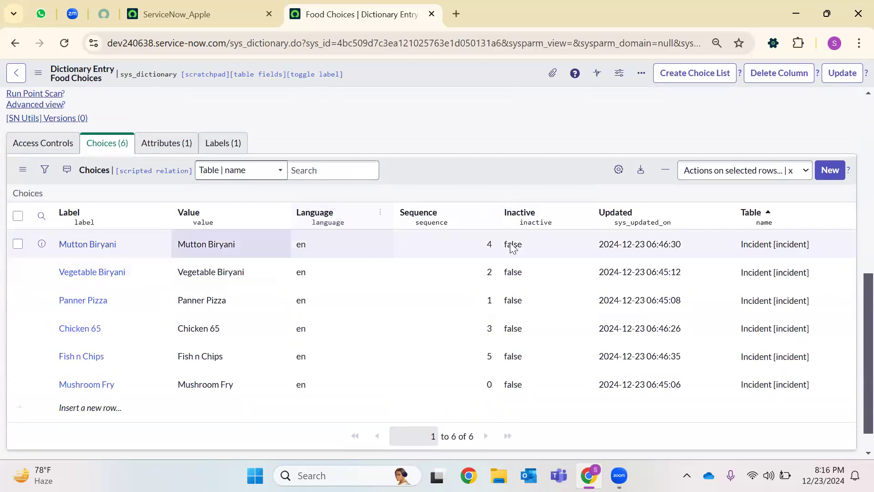
Step: Start a new choice record for Food Choices with the label Vegetable Salad and sequence 6
left_click(830, 172)
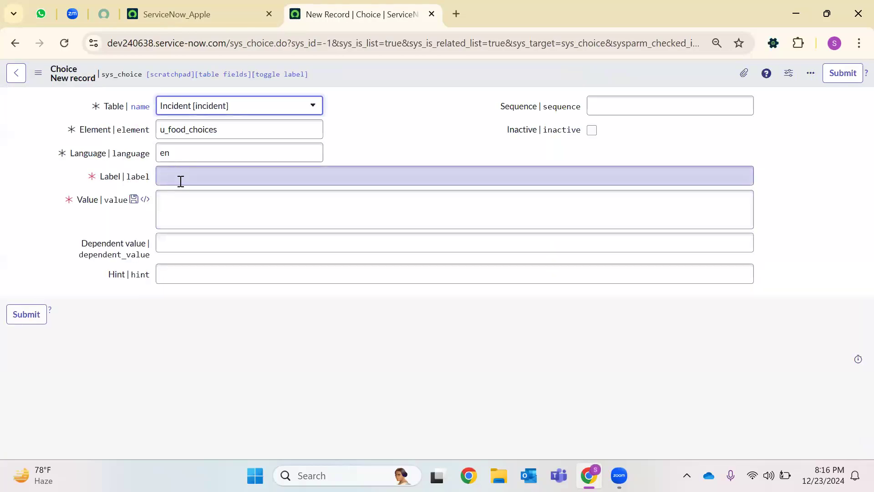
left_click(181, 181)
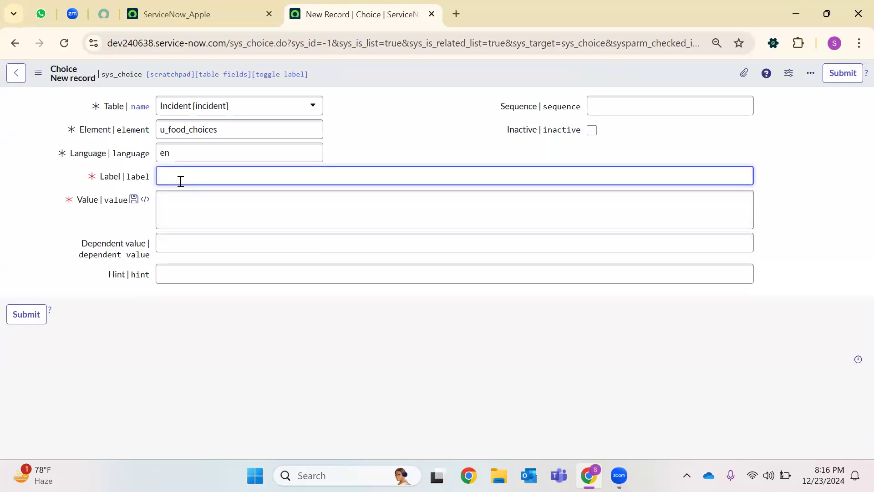
type("Vegetab")
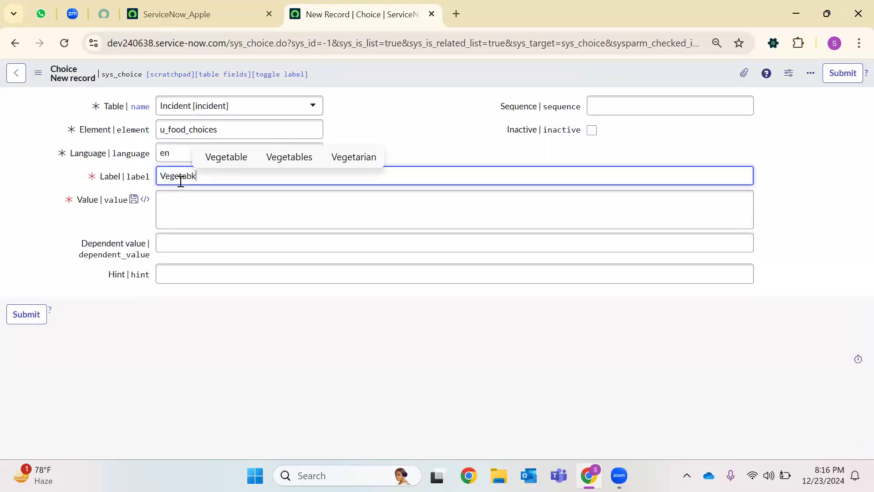
type("le Salad")
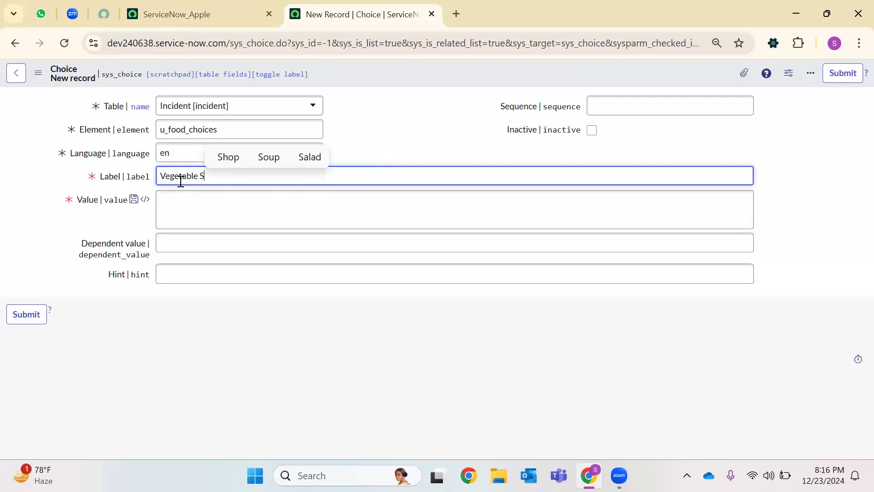
left_click(629, 101)
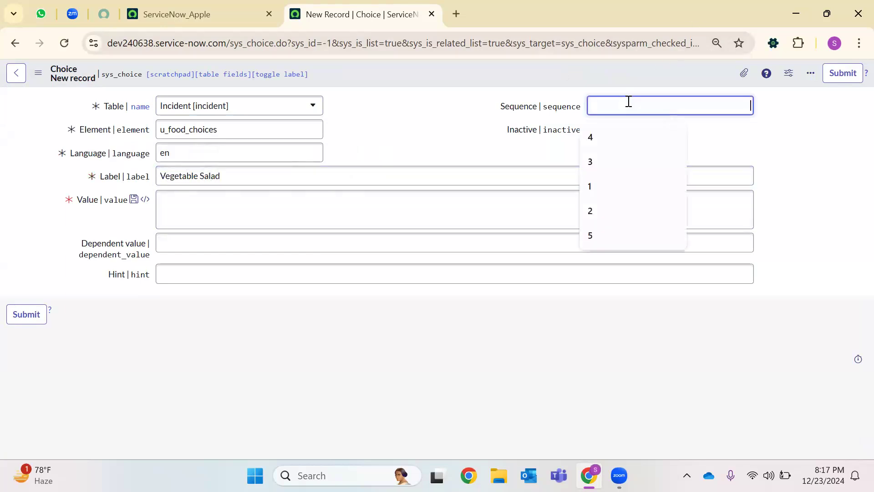
type("6")
Step: Copy the label Vegetable Salad into the choice's value and save the record, staying on its form
left_click_drag(234, 173, 86, 185)
key("ctrl+c")
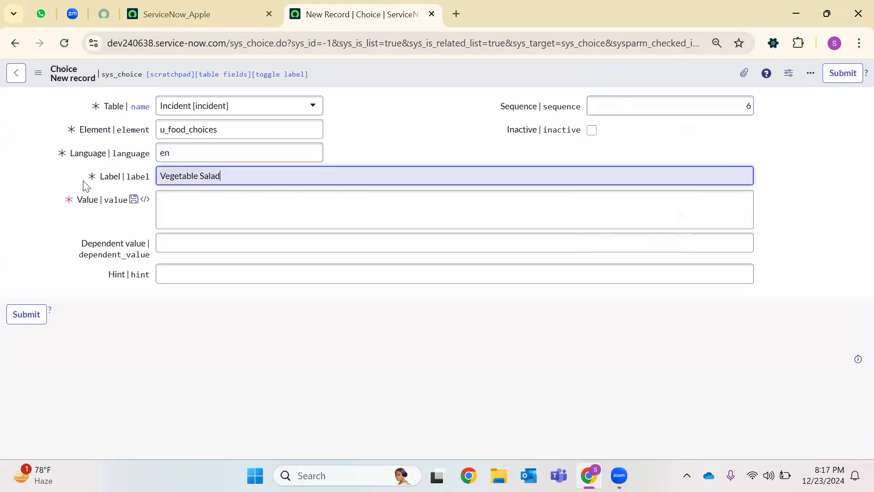
left_click(312, 199)
key("ctrl+v")
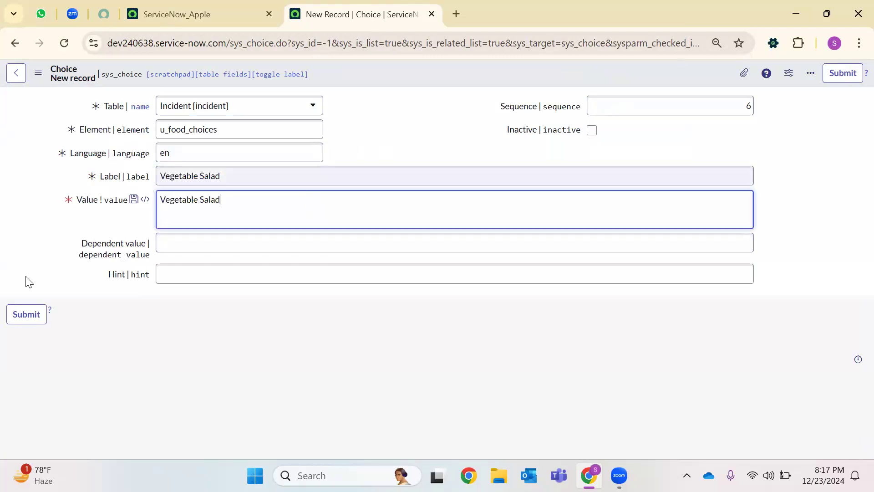
right_click(411, 74)
left_click(455, 172)
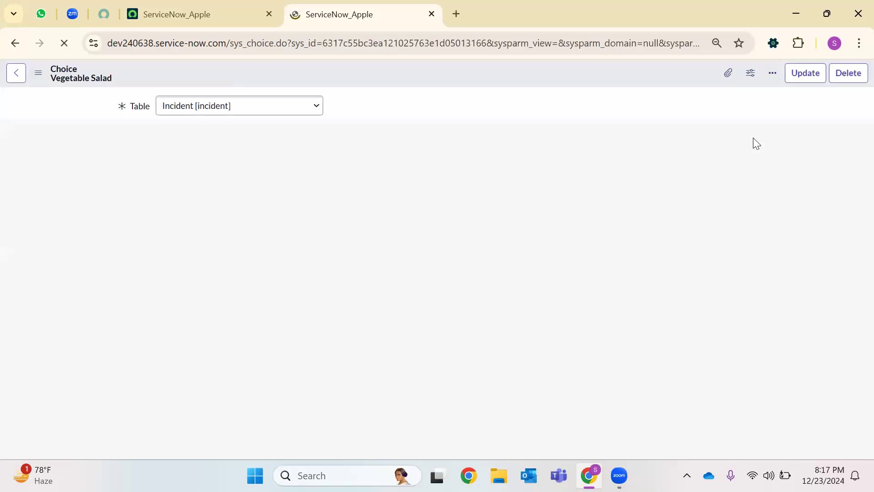
Step: Change the sequence on the open choice form to 7 and the label to Panner Salad
left_click(748, 105)
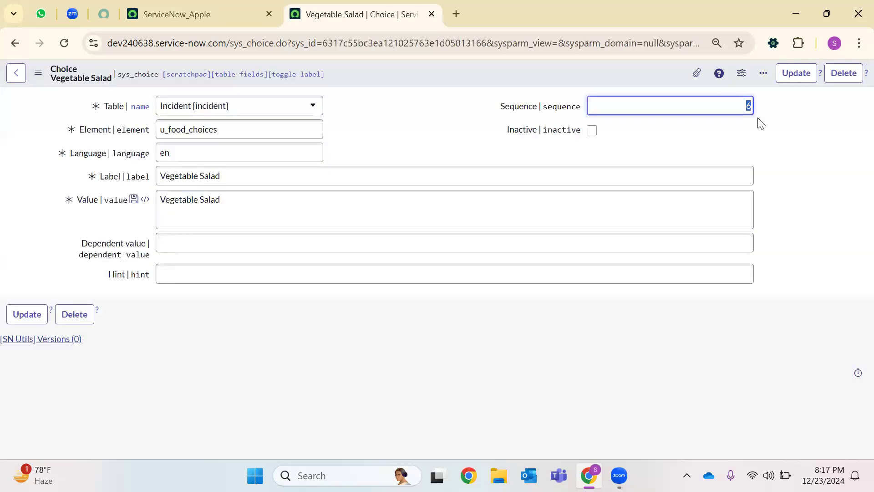
type("7")
left_click(163, 182)
double_click(180, 176)
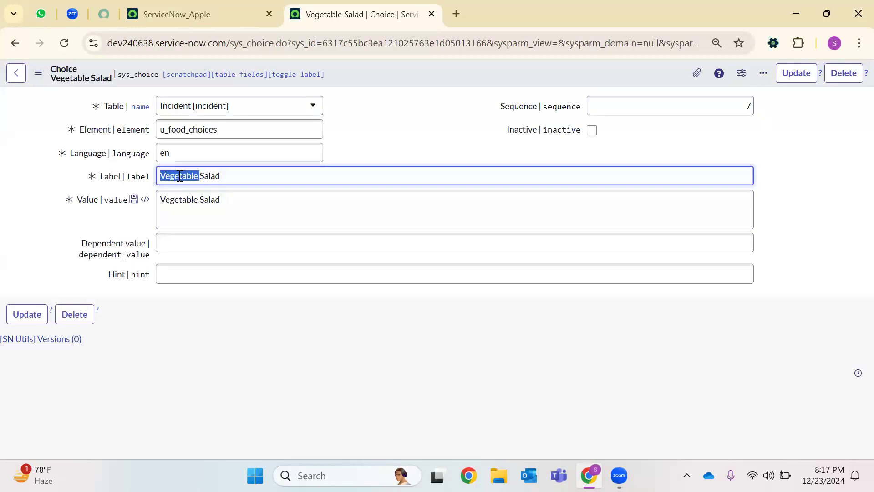
key("BackSpace")
type("Panner")
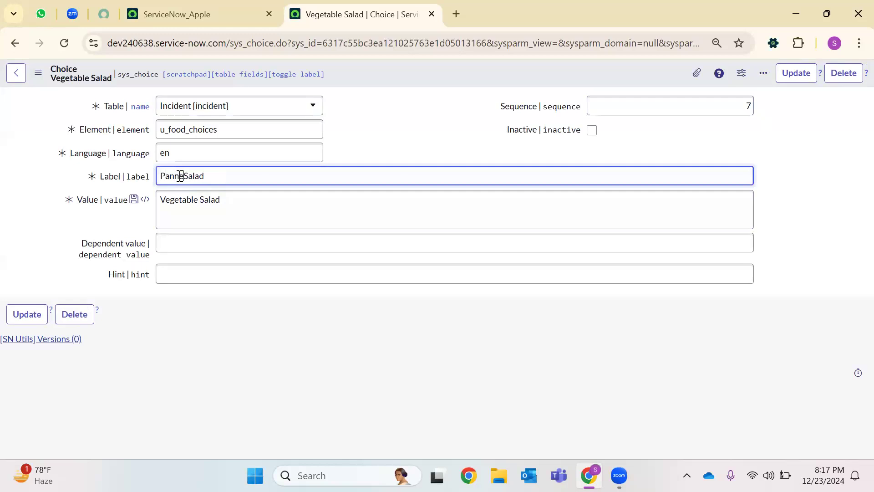
Step: Set the value to Panner Salad and insert it as a separate choice record, staying on the form
triple_click(164, 202)
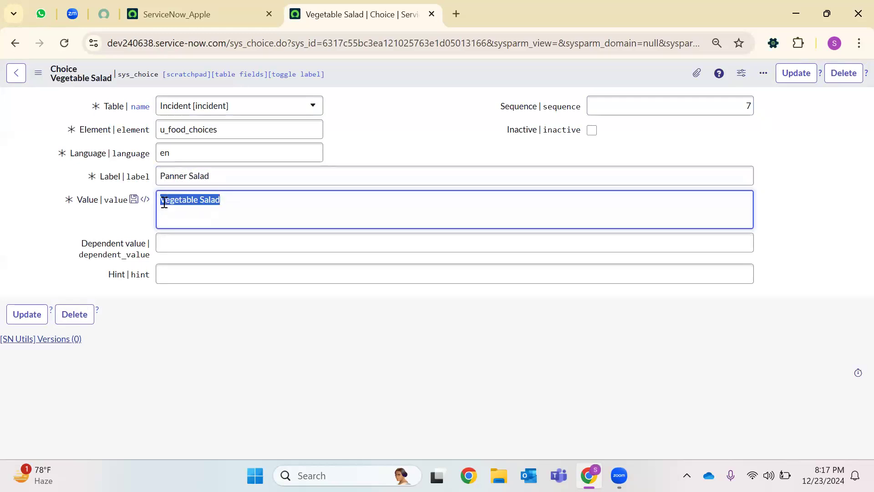
key("BackSpace")
type("Pan")
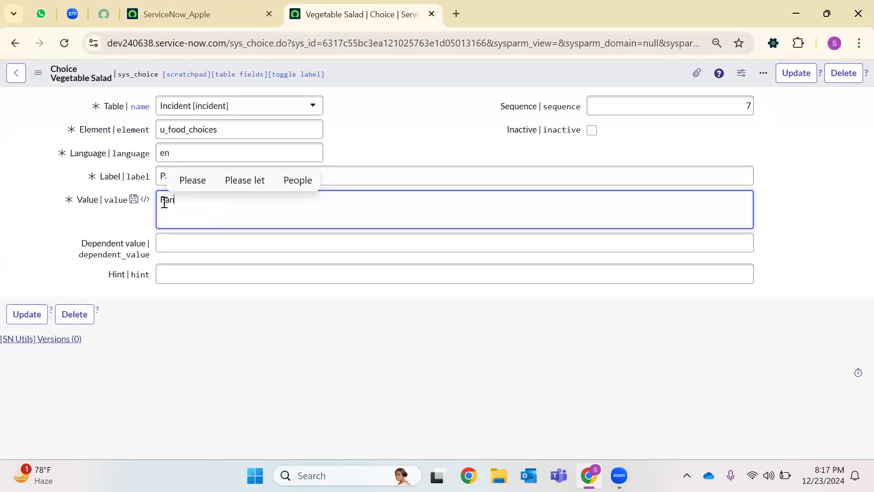
type("ner Salad")
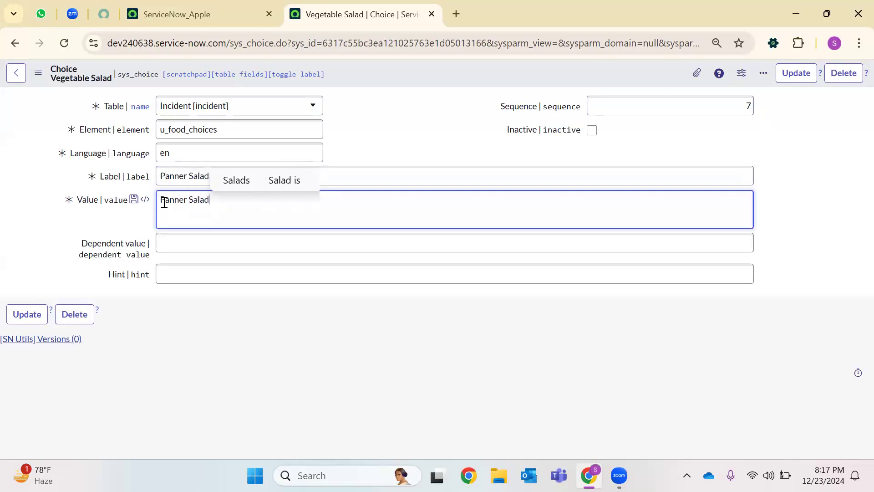
right_click(376, 80)
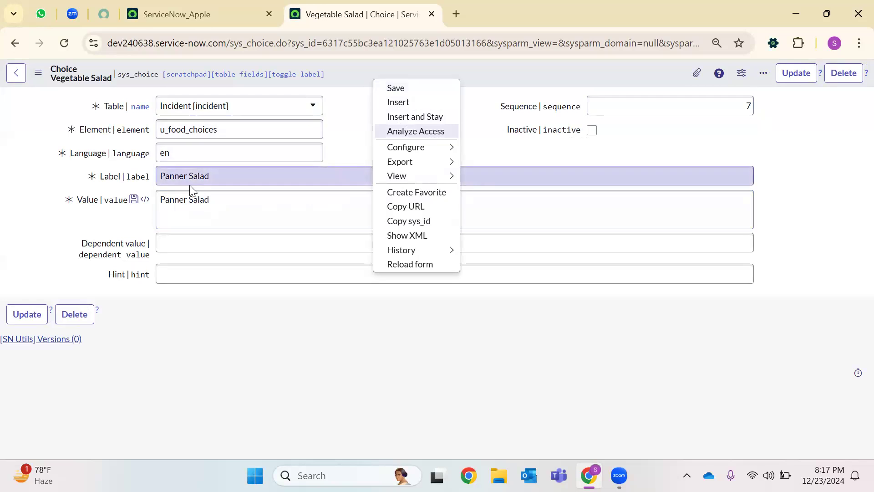
left_click(413, 120)
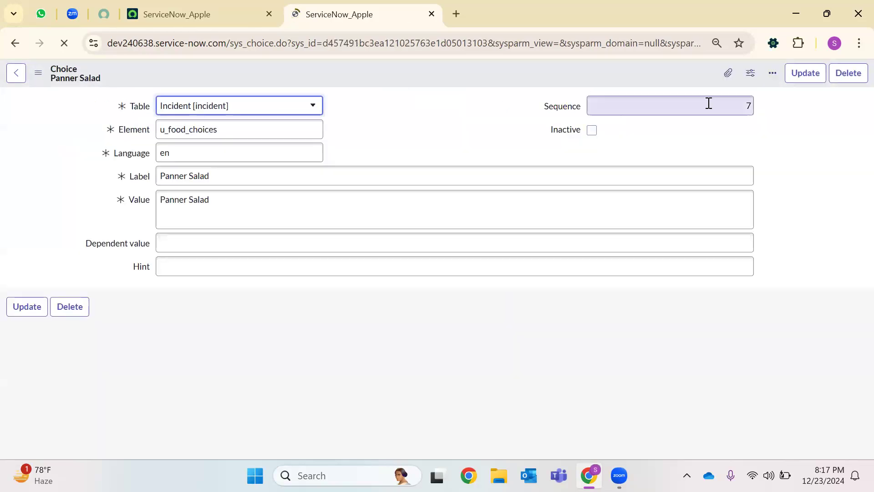
Step: Change the sequence on the Panner Salad form to 8 and the label to chicken Salad
left_click(749, 107)
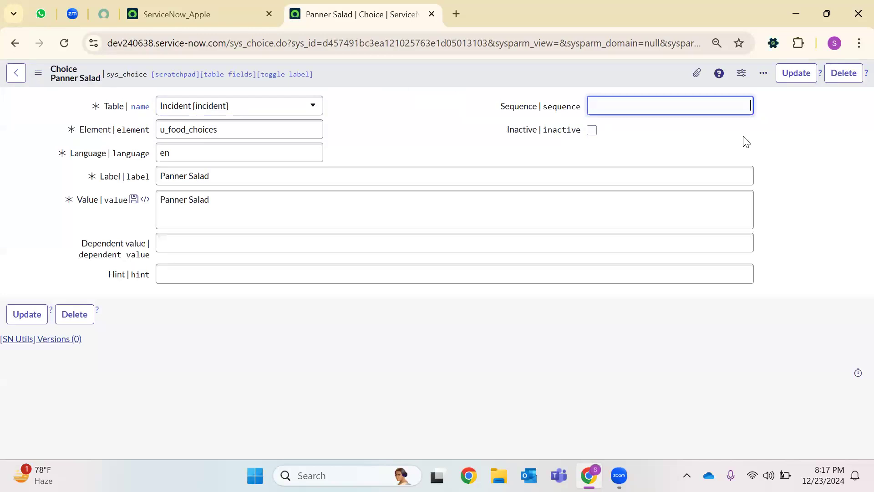
left_click(162, 176)
double_click(163, 177)
key("BackSpace")
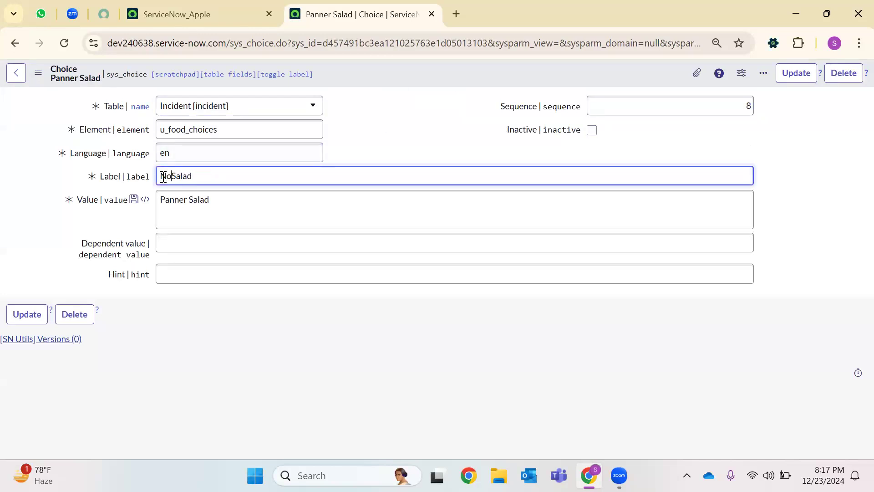
type("chicken")
Step: Set the value to chicken Salad, insert it as a separate choice record and return to the Food Choices list of choices
left_click(181, 197)
double_click(180, 196)
type("chicken")
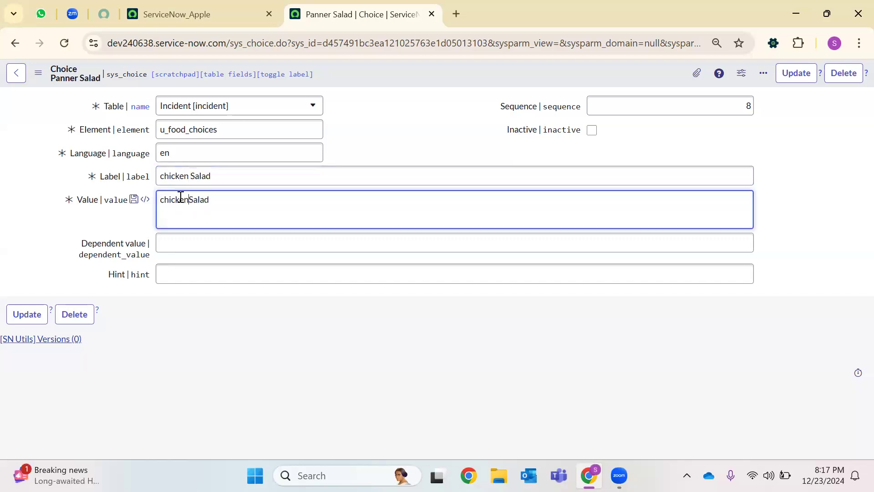
right_click(421, 70)
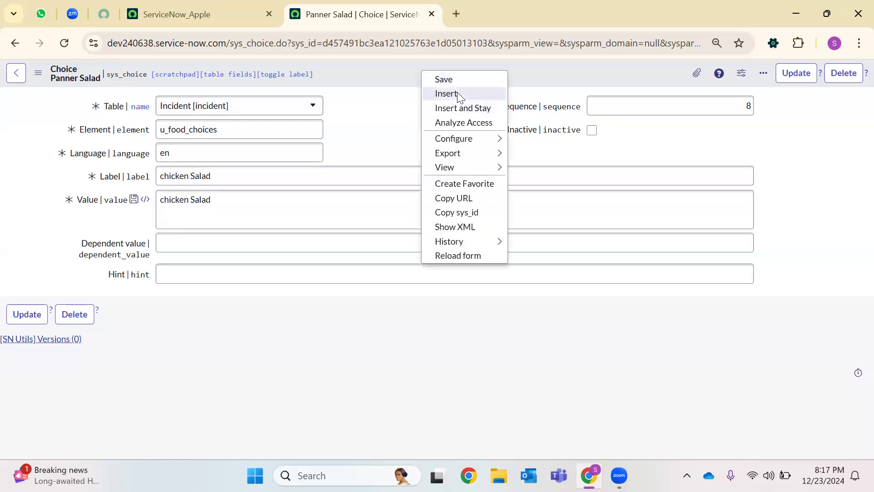
left_click(457, 92)
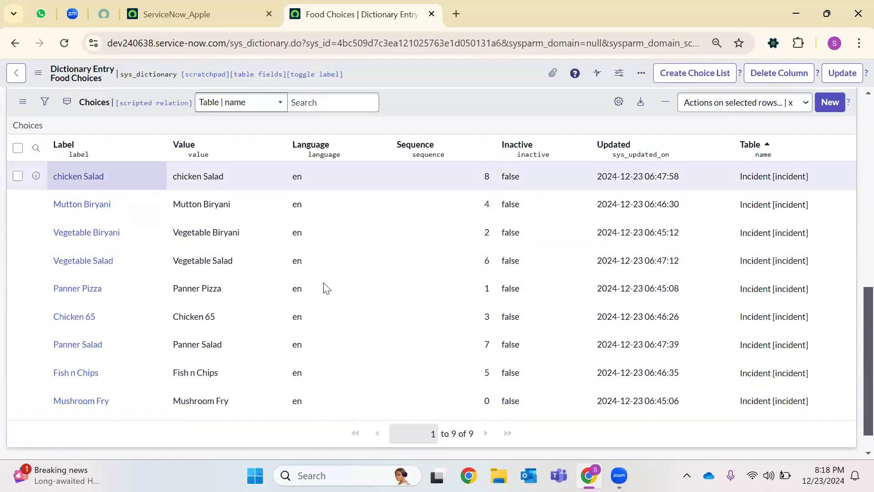
scroll(389, 253, "down", 3)
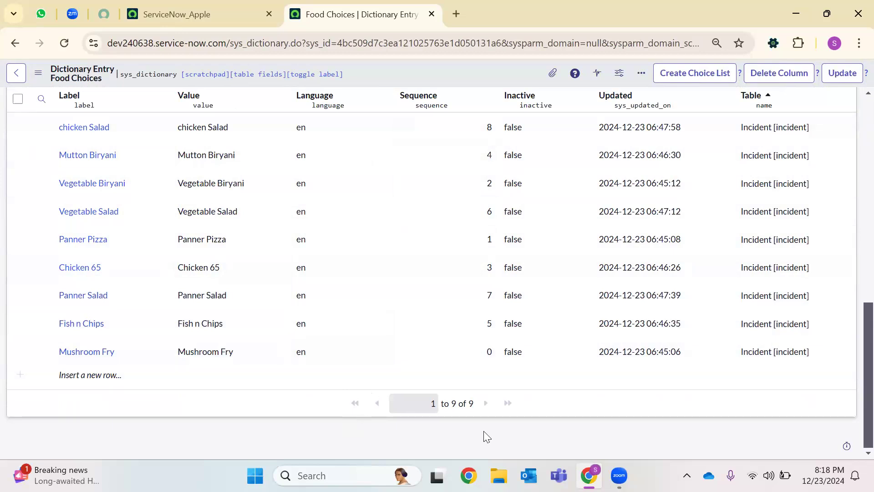
Step: Open a blank incident form from the ServiceNow home page using Incident.do
key("ctrl+shift+Tab")
left_click(65, 79)
type("Incident.")
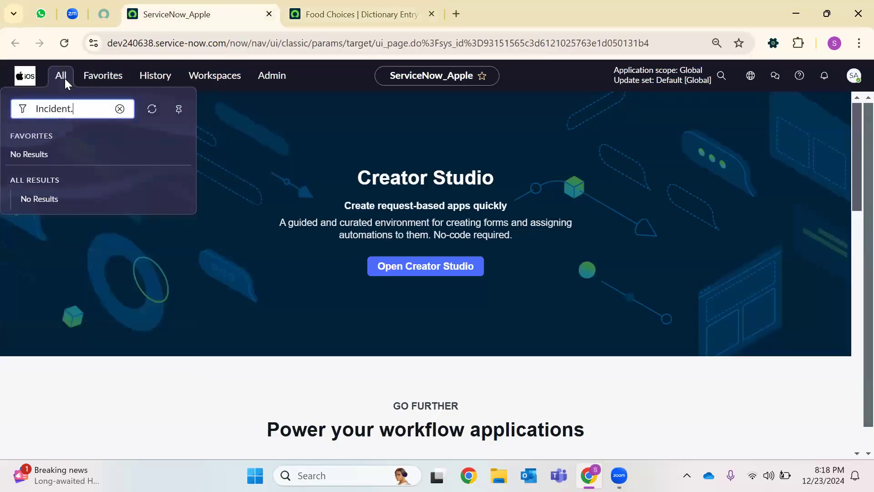
type("do")
key("Return")
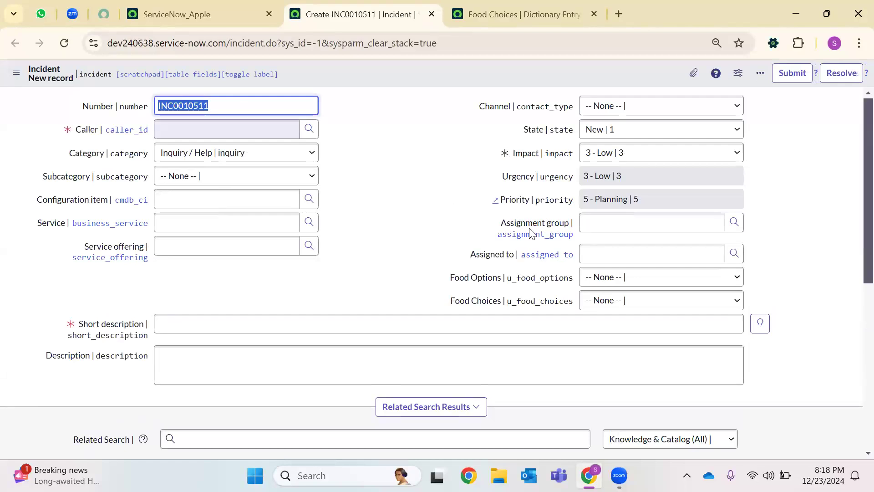
Step: Review the choices offered by the Food Options and Food Choices fields on the new incident form
left_click(610, 278)
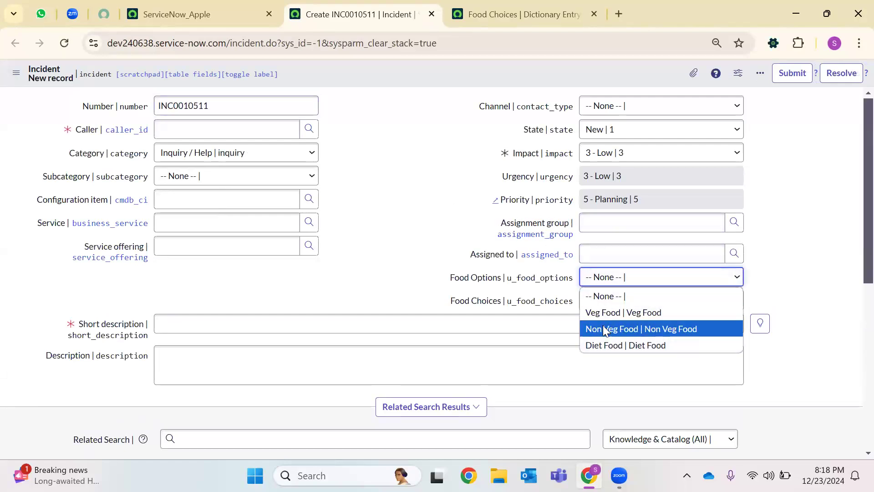
left_click(601, 347)
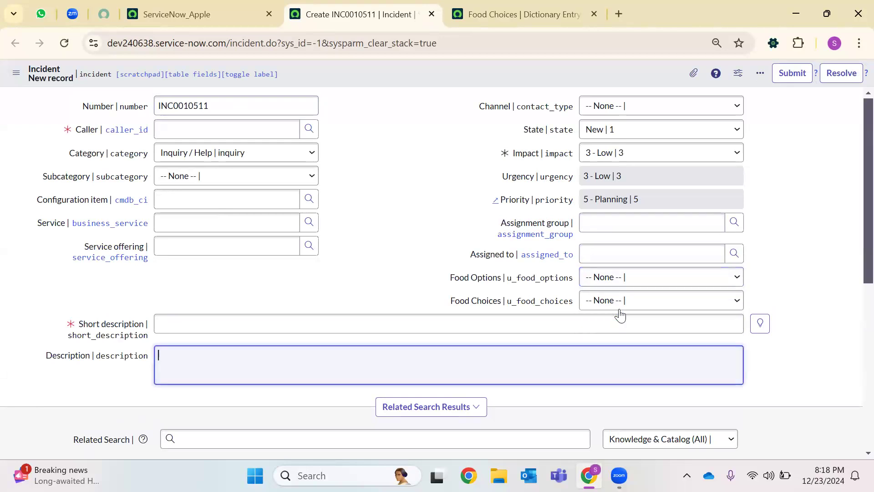
left_click(617, 301)
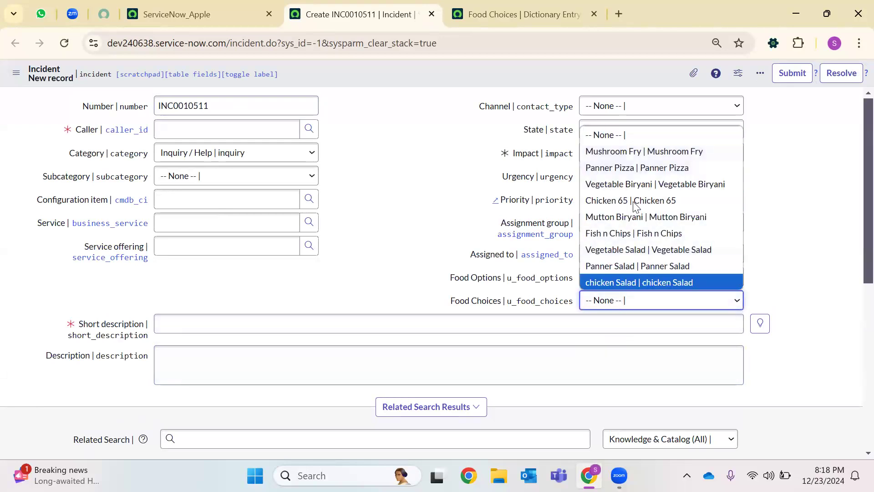
left_click(460, 280)
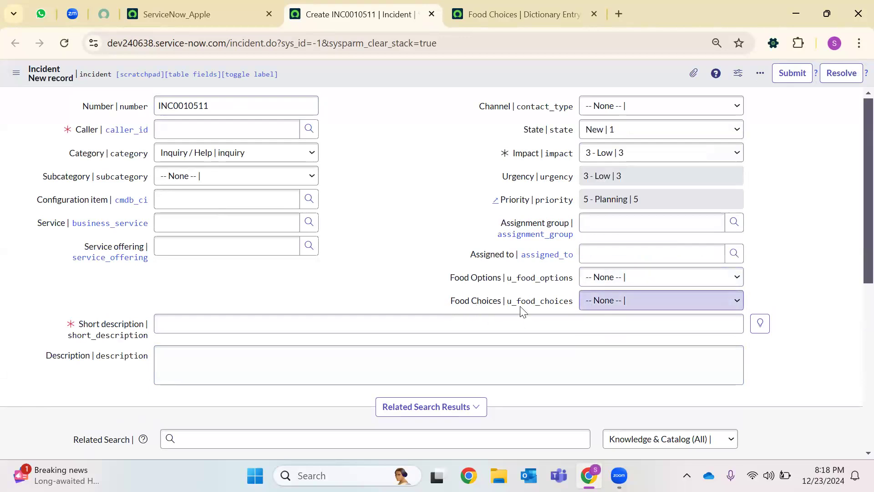
Step: Open the Food Choices dictionary entry from the incident form in its advanced view, closing the older duplicate tab of that entry
right_click(490, 303)
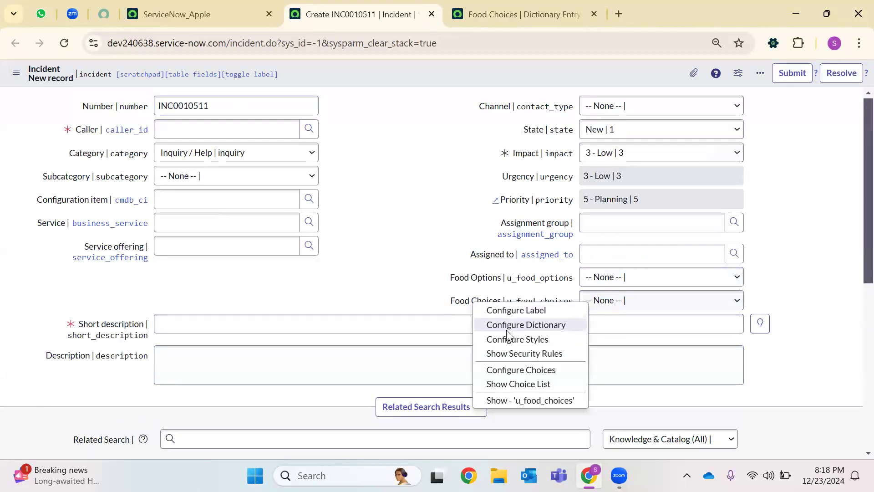
left_click(594, 20)
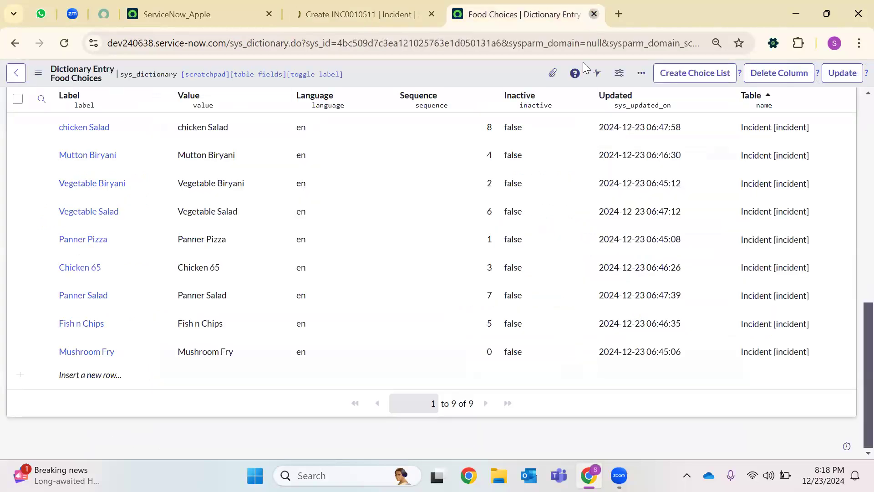
left_click(594, 14)
scroll(414, 216, "down", 5)
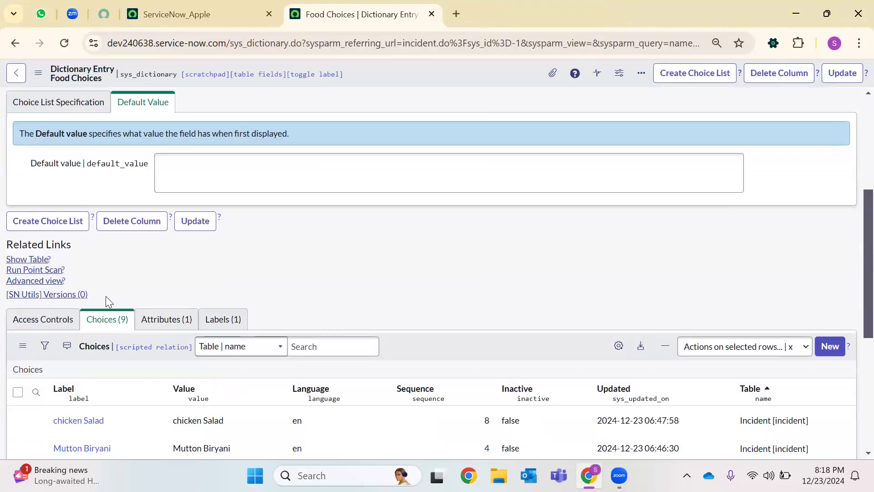
left_click(43, 282)
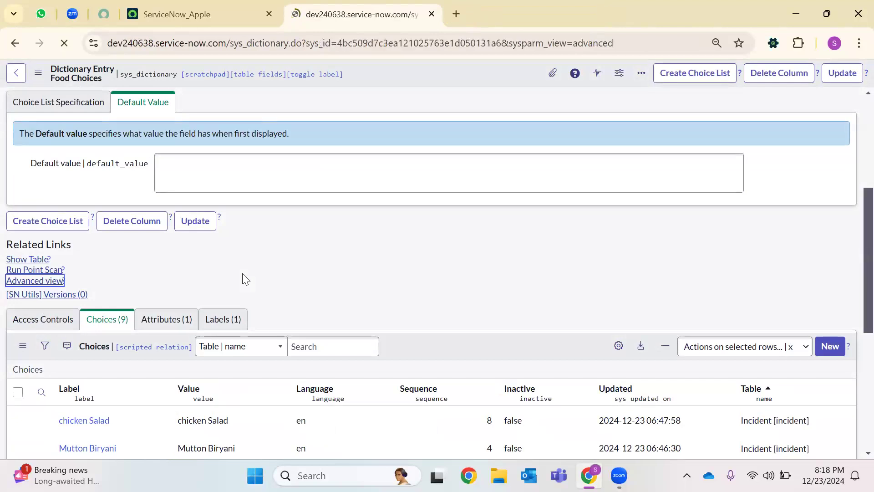
Step: Enable the use of a dependent field for Food Choices and make it dependent on the Food Options field
scroll(234, 308, "down", 1)
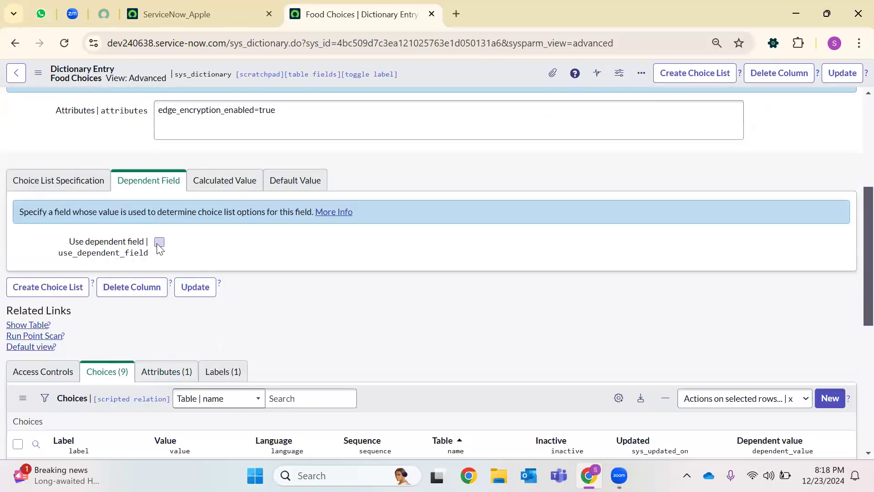
left_click(160, 242)
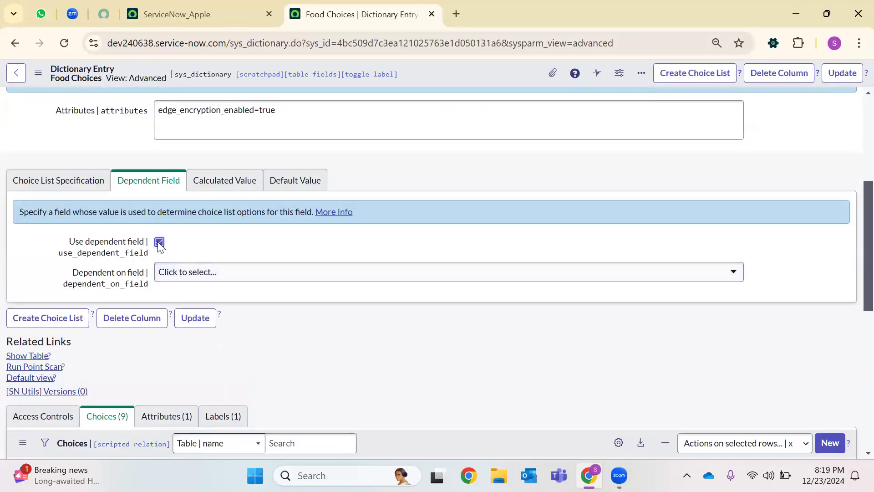
left_click(331, 273)
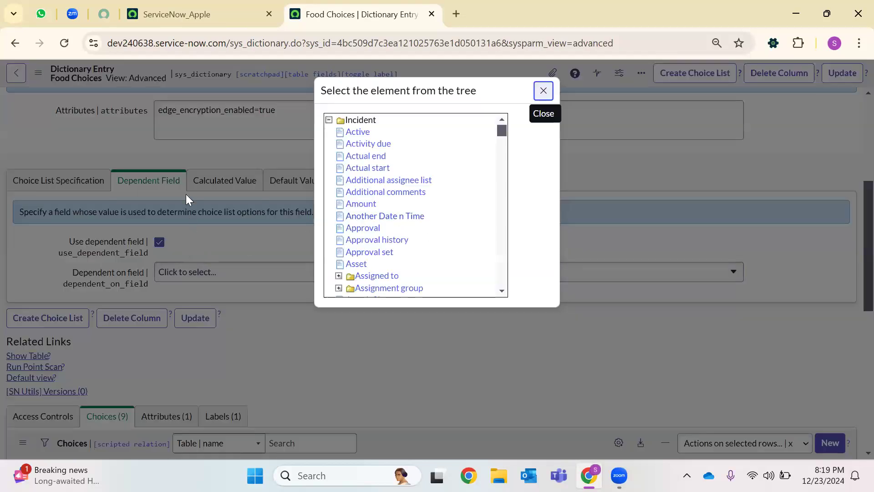
scroll(383, 246, "down", 10)
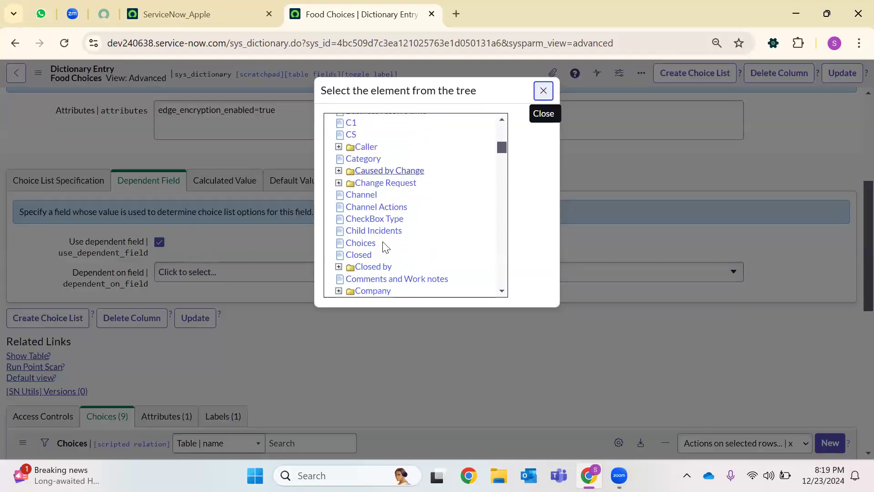
scroll(383, 245, "down", 3)
scroll(388, 246, "down", 15)
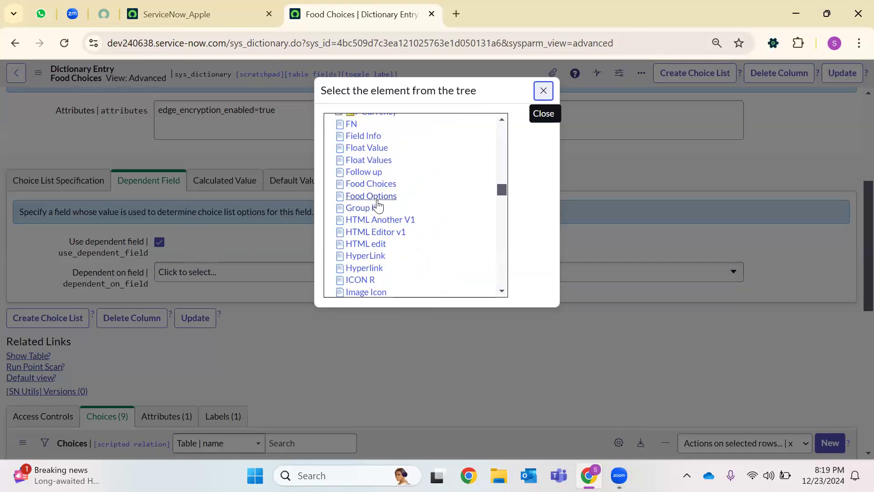
left_click(377, 200)
scroll(384, 271, "down", 7)
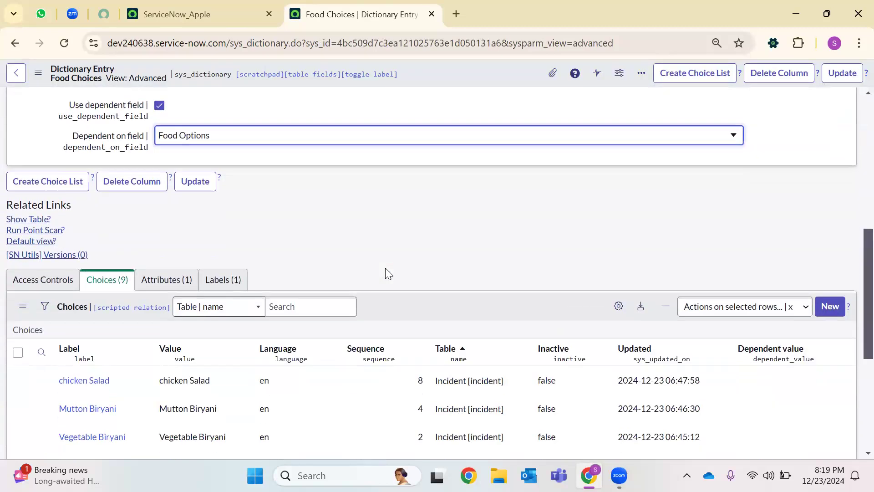
scroll(630, 228, "up", 3)
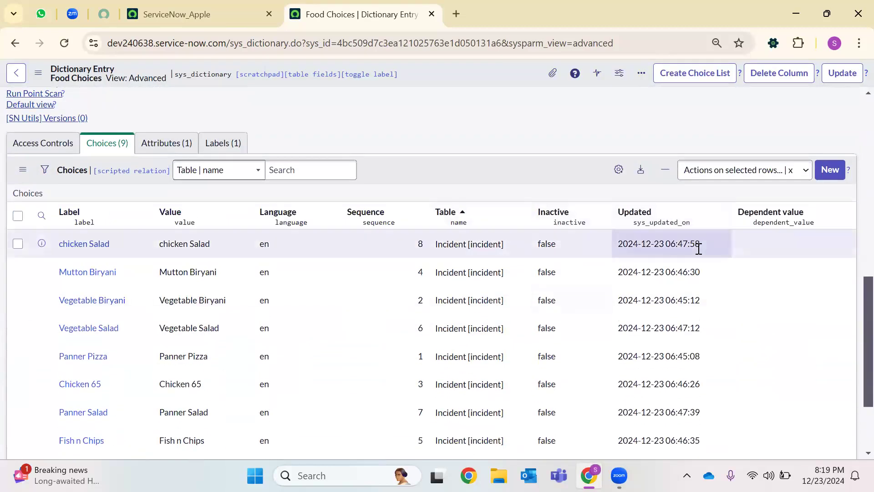
Step: Open another blank incident form using Incident.DO and check the choices of the Food Options field
left_click(173, 14)
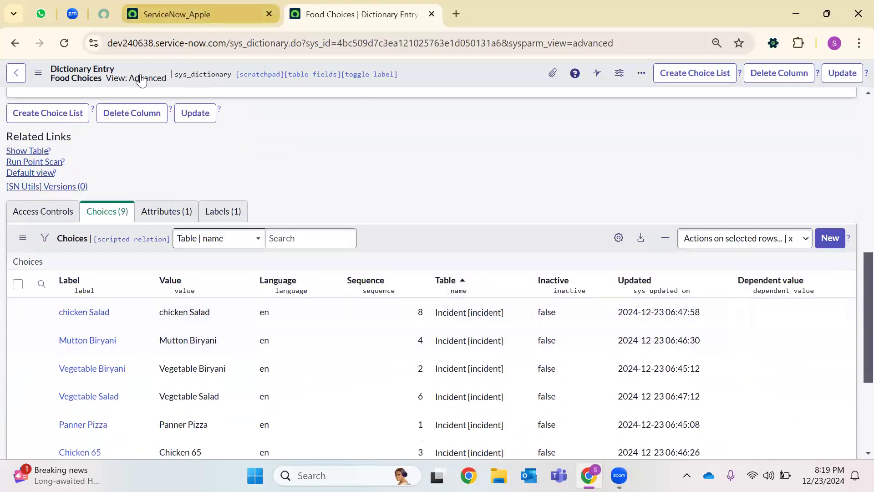
left_click(61, 76)
type("I")
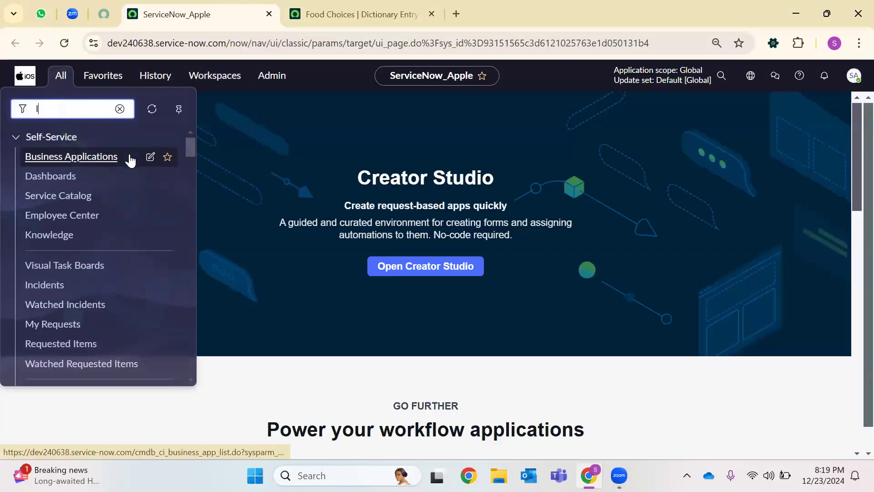
type("ncident.DO")
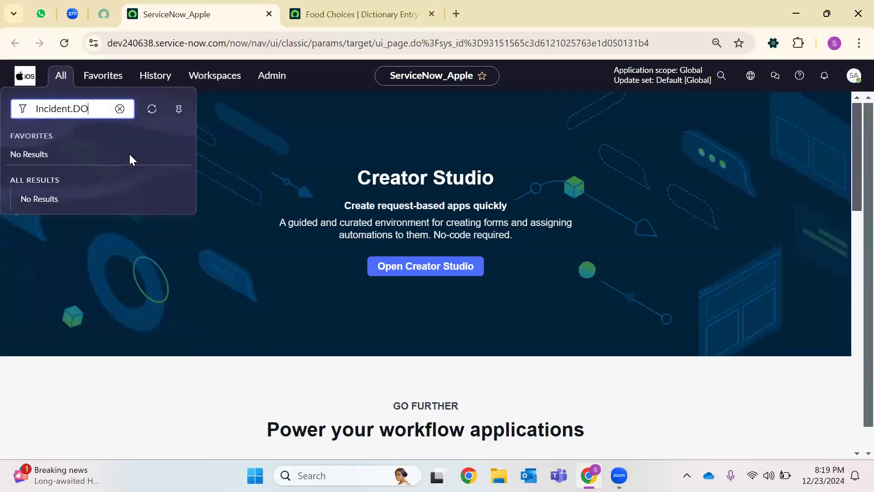
key("Return")
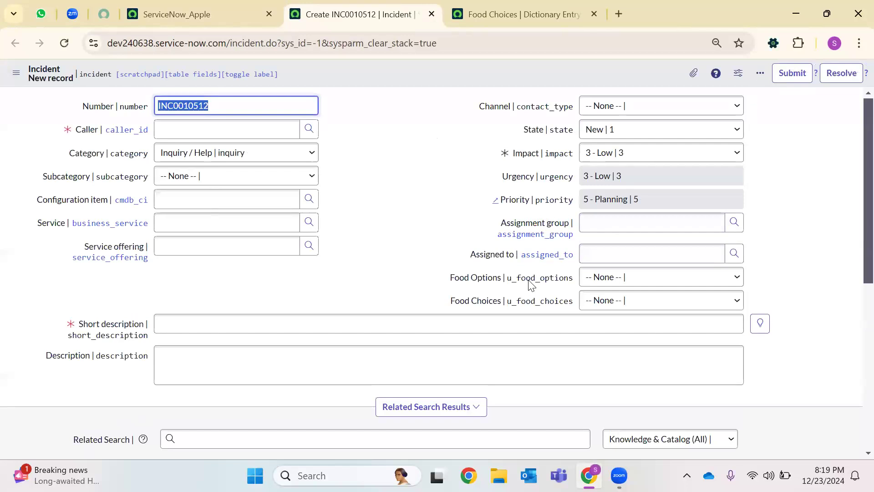
left_click(624, 280)
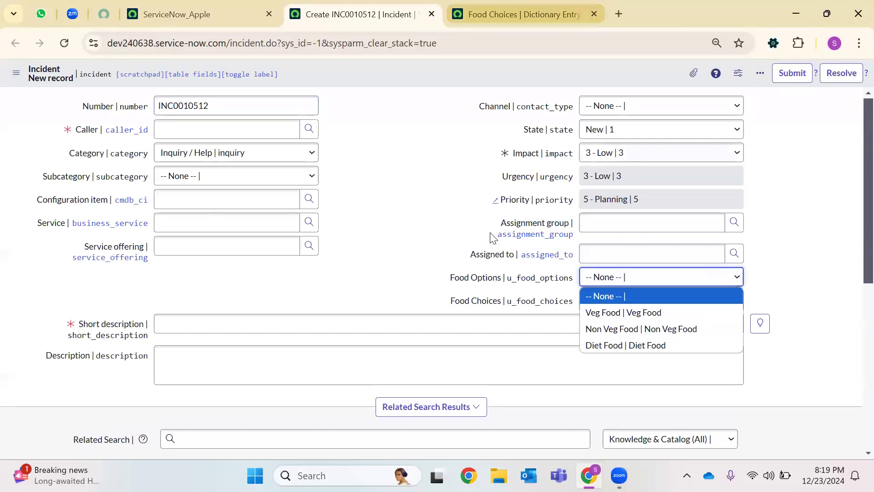
left_click(483, 282)
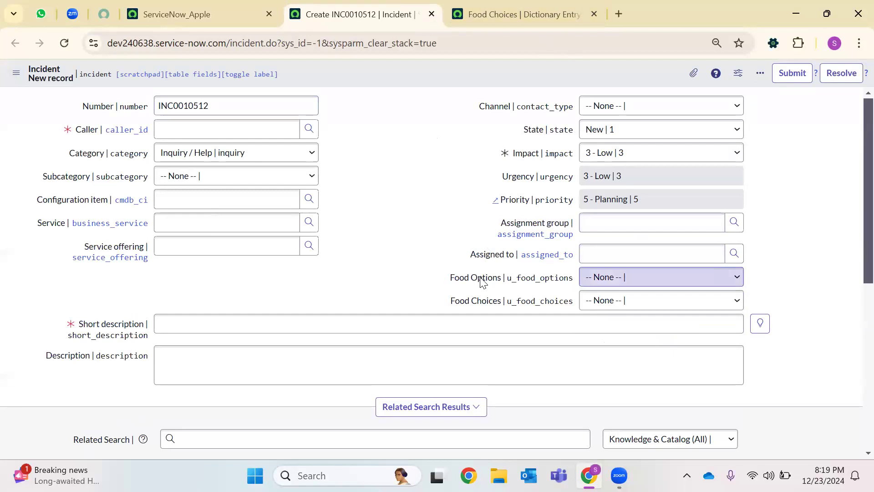
Step: Open the Food Options dictionary entry from the incident form and copy the value of its Veg Food choice
right_click(483, 282)
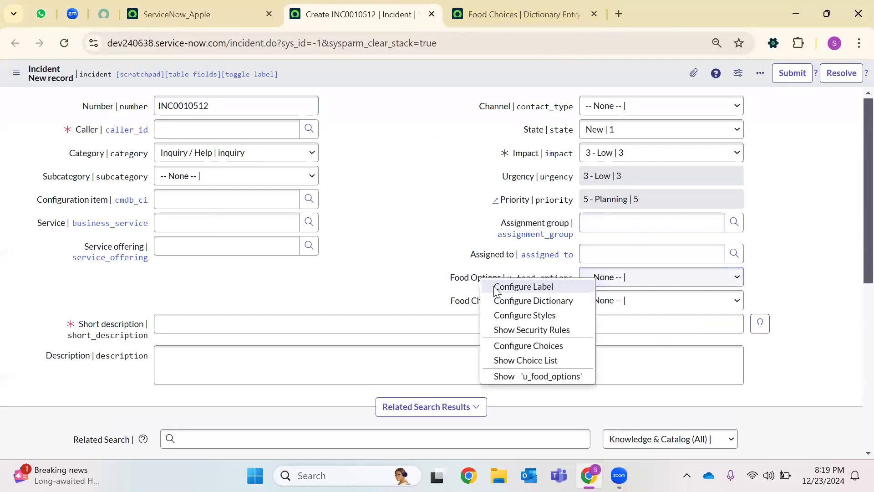
left_click(526, 303)
scroll(340, 235, "down", 2)
scroll(301, 255, "down", 6)
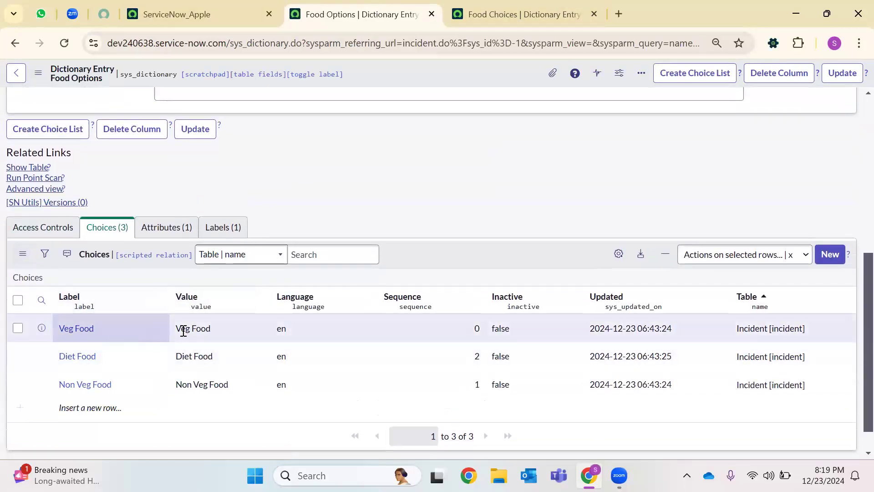
double_click(228, 331)
key("ctrl+c")
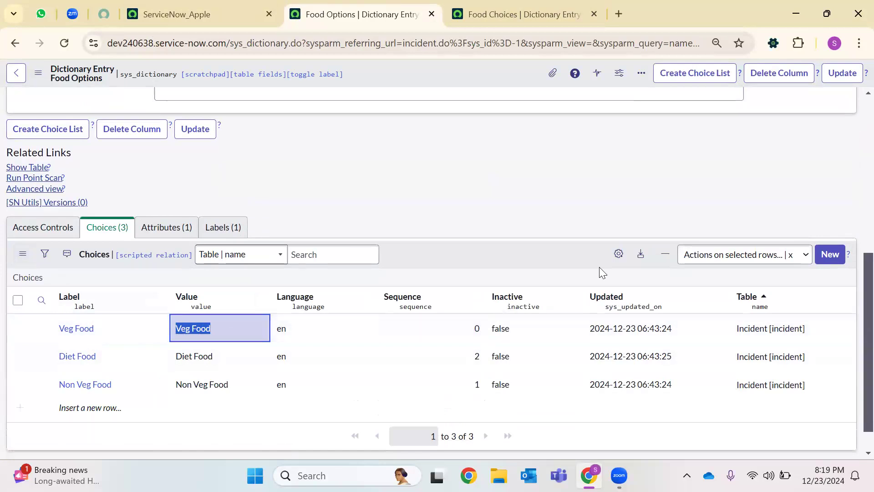
Step: In the Food Choices dictionary entry, set the dependent value of the Panner Pizza choice to Veg Food
left_click(546, 14)
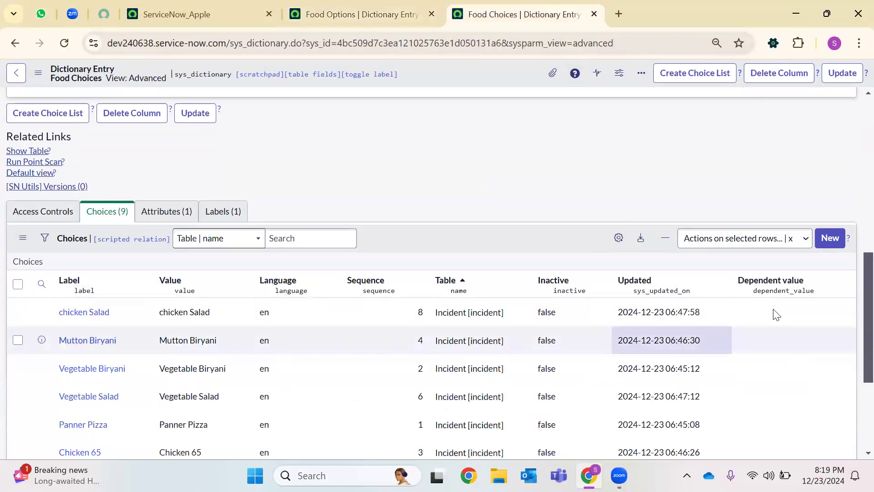
left_click(779, 302)
scroll(776, 304, "down", 3)
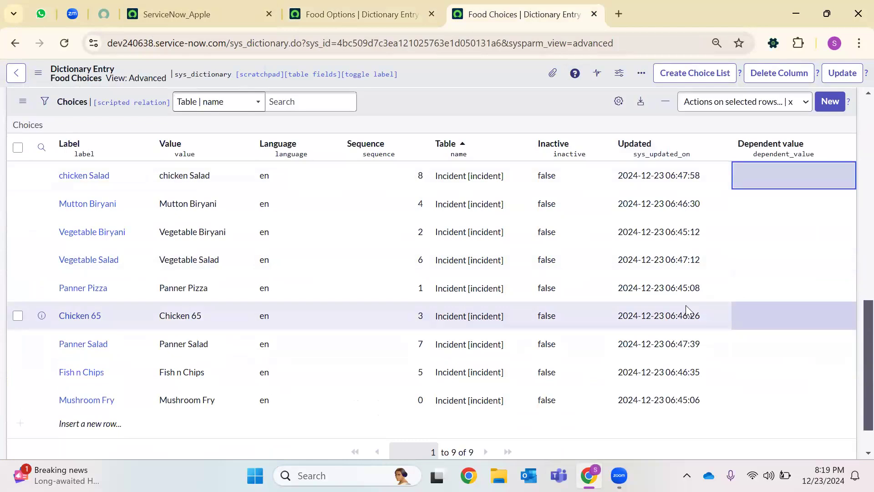
left_click(788, 290)
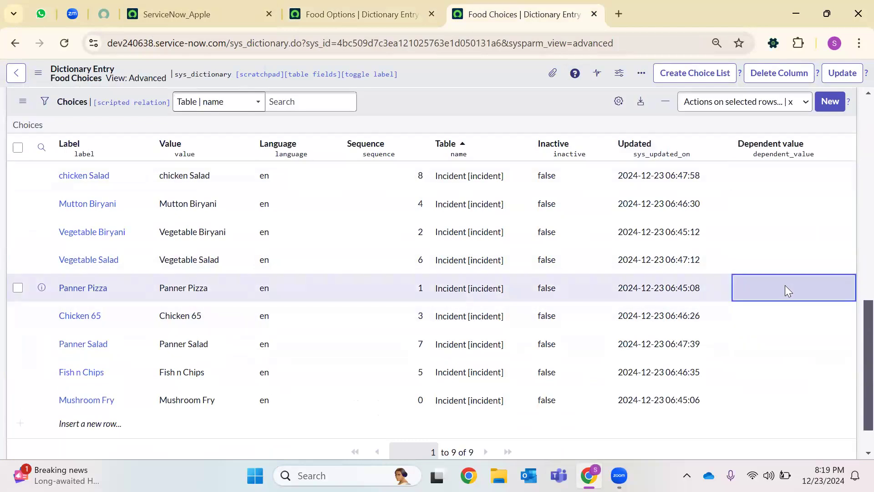
double_click(780, 288)
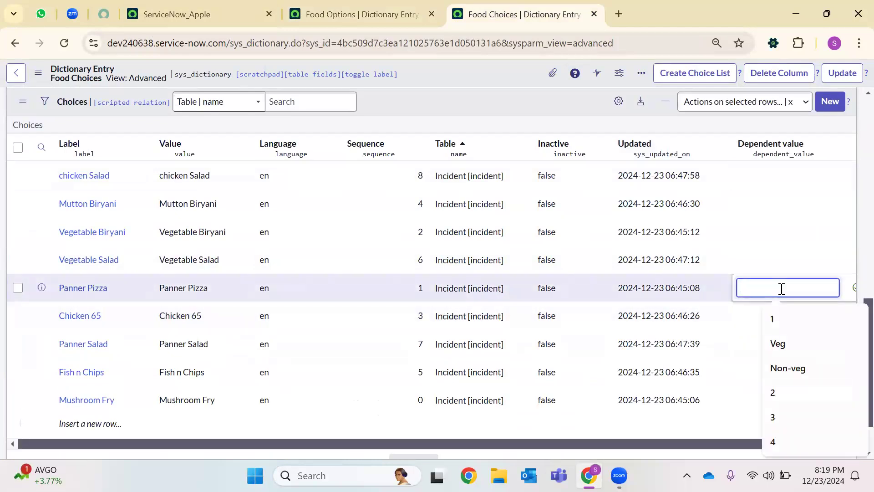
type("Veg Food")
key("Return")
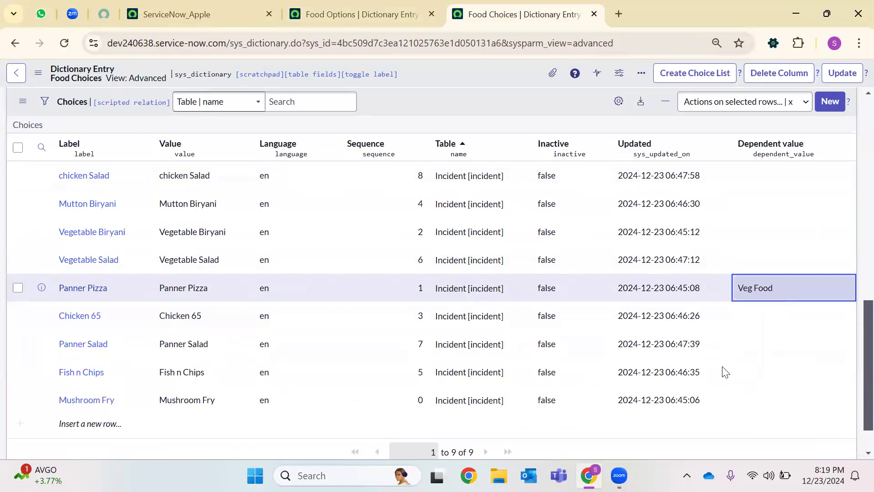
Step: Set the dependent value of the Vegetable Biryani choice to Veg Food
scroll(724, 305, "up", 1)
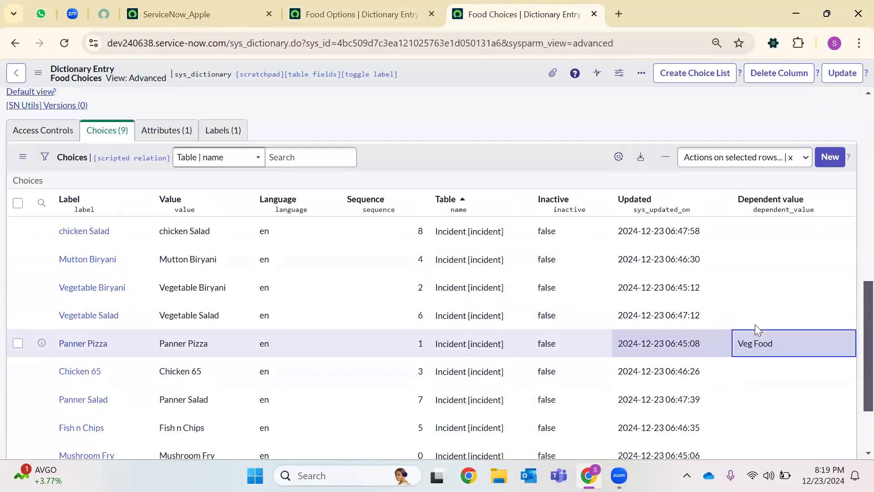
left_click(758, 303)
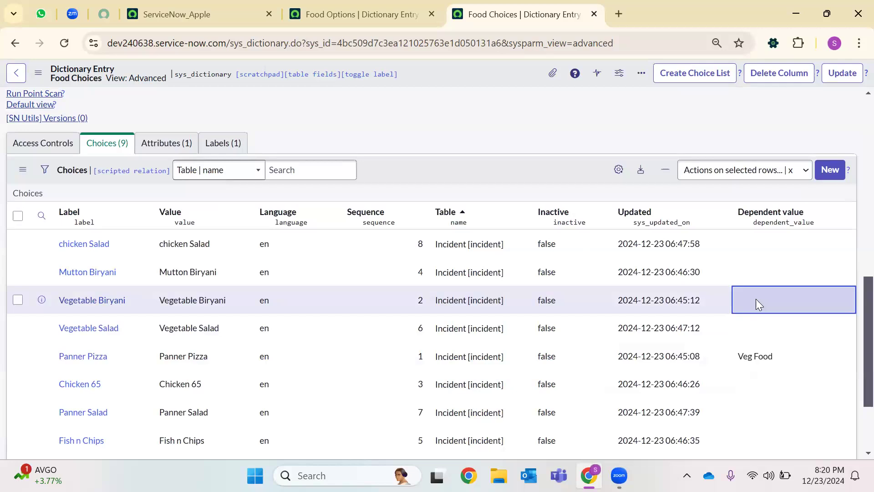
left_click(756, 298)
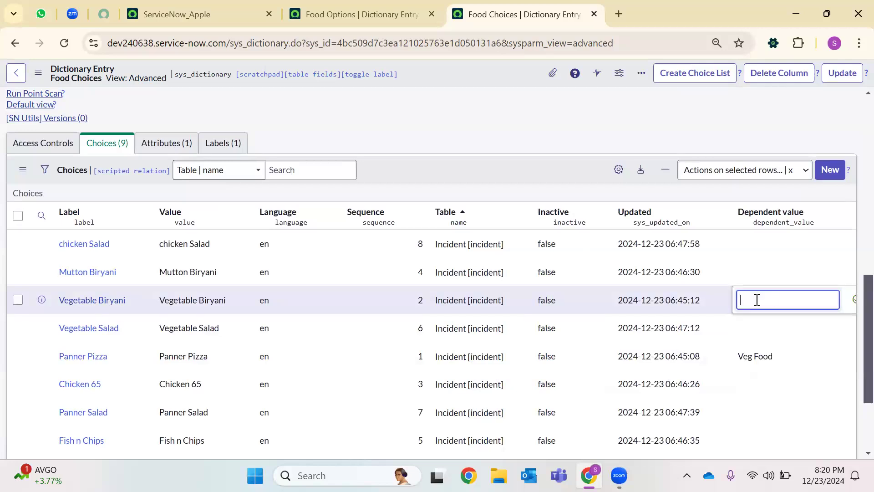
key("ctrl+v")
key("Return")
scroll(612, 337, "down", 2)
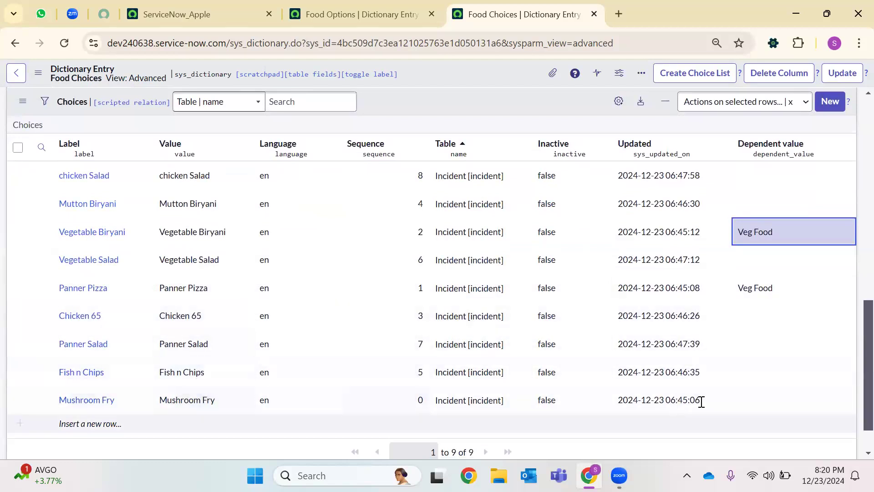
Step: Set the dependent value of the Mushroom Fry choice to Veg Food
left_click(754, 388)
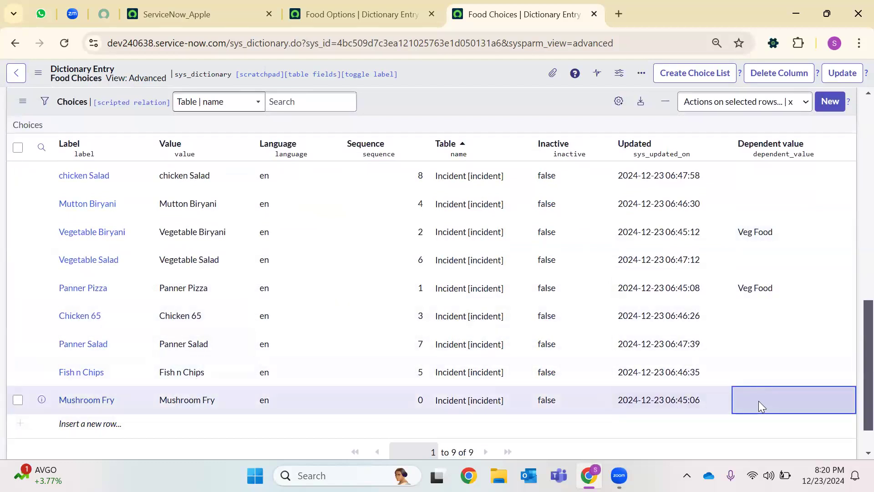
left_click(756, 404)
type("Veg Food")
key("Return")
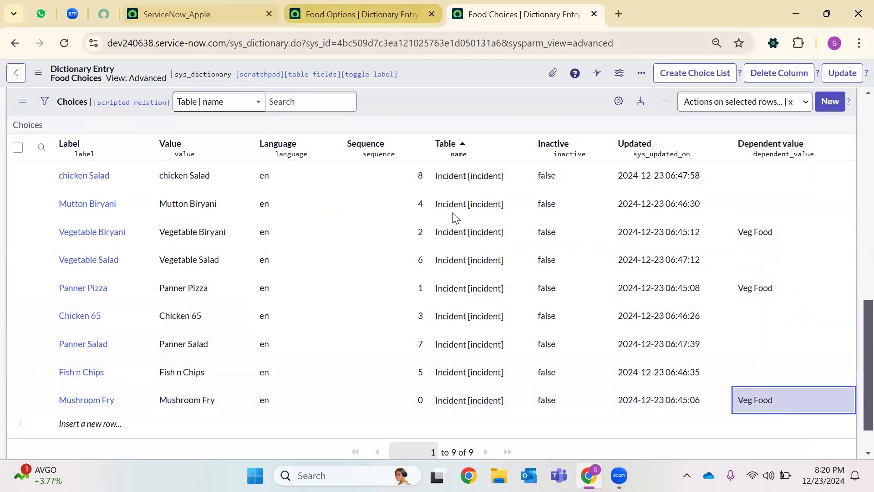
Step: Copy the Diet Food value from the Food Options dictionary entry and enter it as the chicken Salad choice's dependent value in Food Choices
key("ctrl+shift+Tab")
left_click(198, 360)
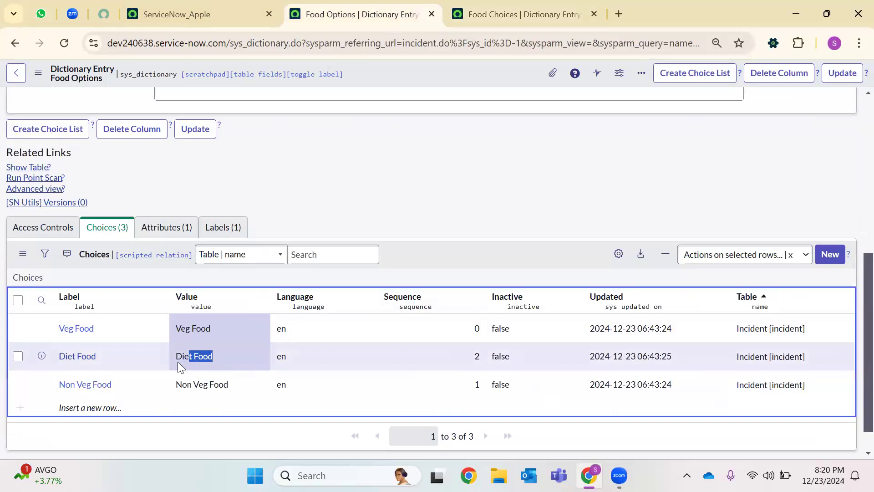
left_click(573, 6)
scroll(747, 318, "up", 3)
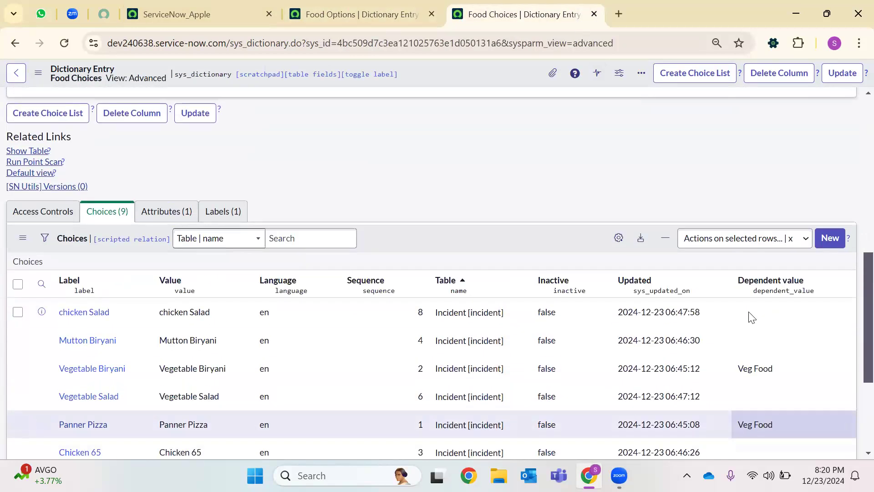
scroll(758, 331, "down", 2)
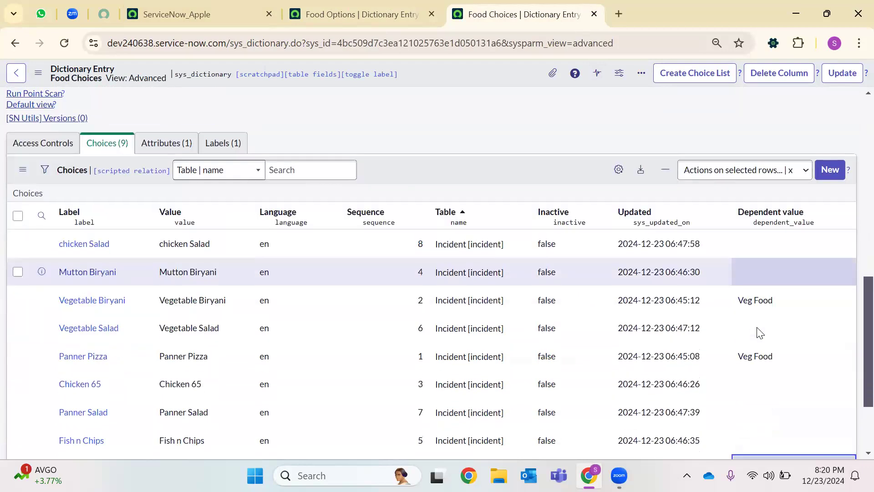
scroll(758, 332, "down", 2)
scroll(697, 182, "up", 5)
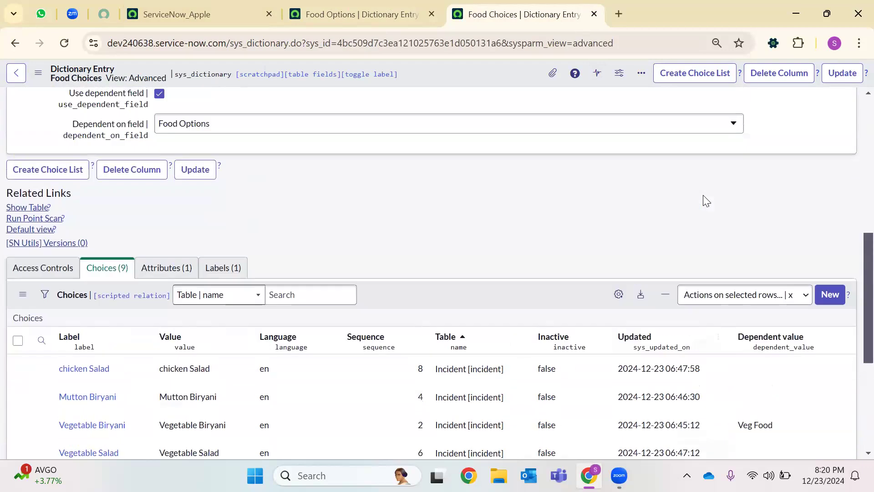
double_click(769, 376)
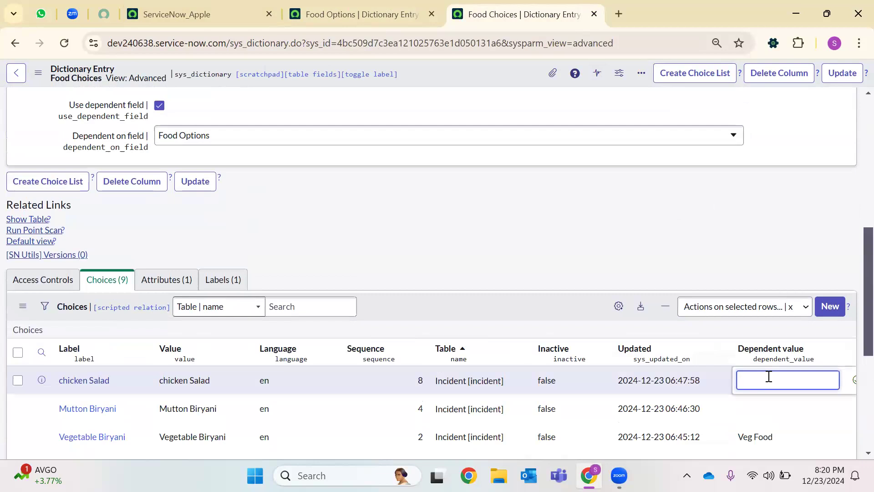
type("Diet Food")
key("Return")
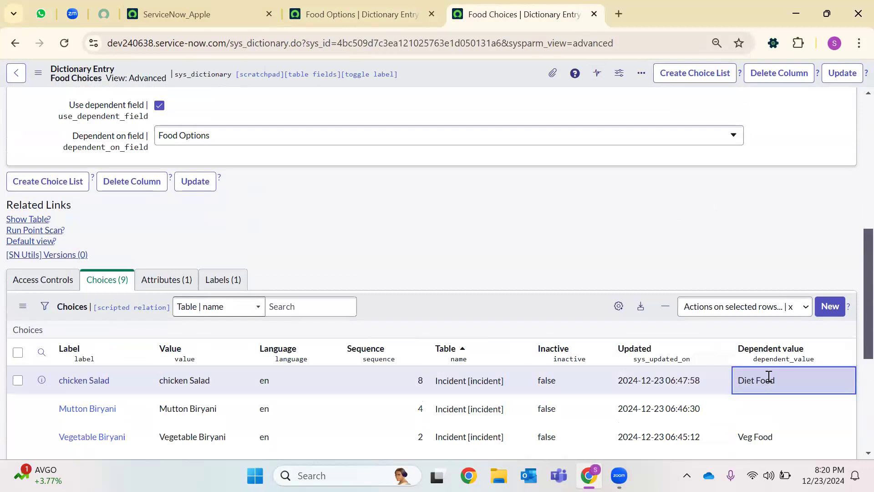
Step: Set the dependent value of the Panner Salad choice to Diet Food
scroll(701, 387, "down", 3)
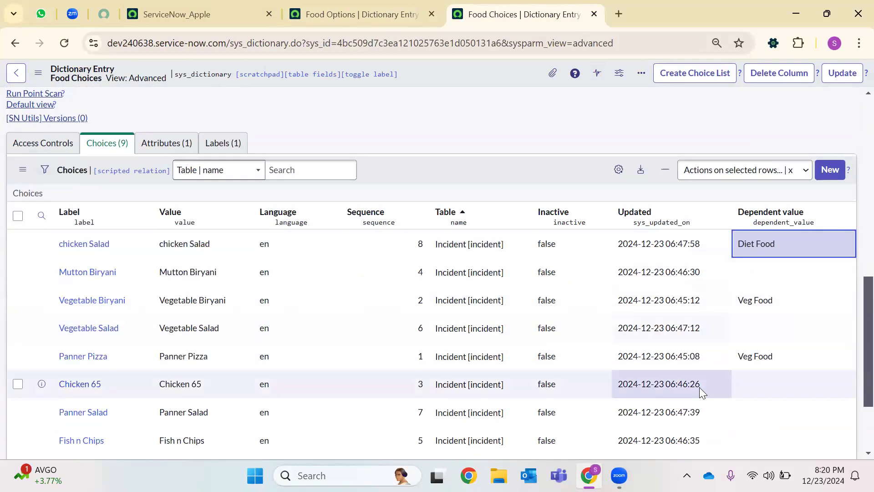
scroll(711, 384, "down", 2)
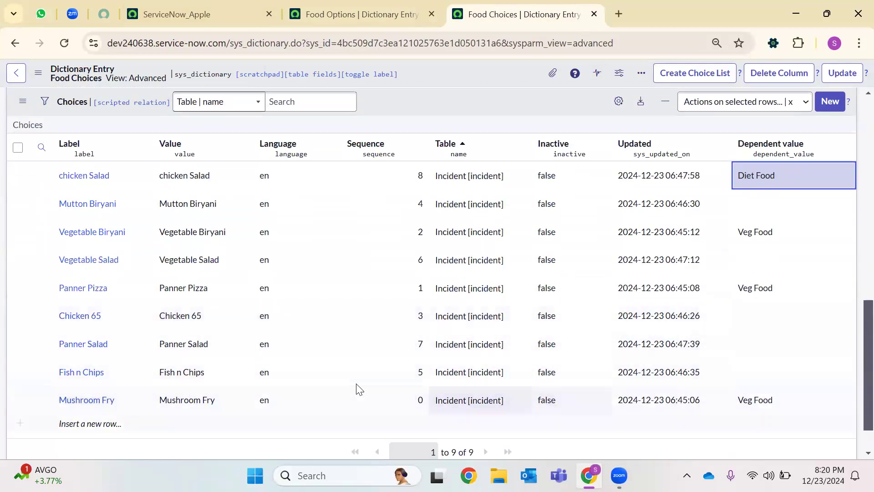
left_click(769, 343)
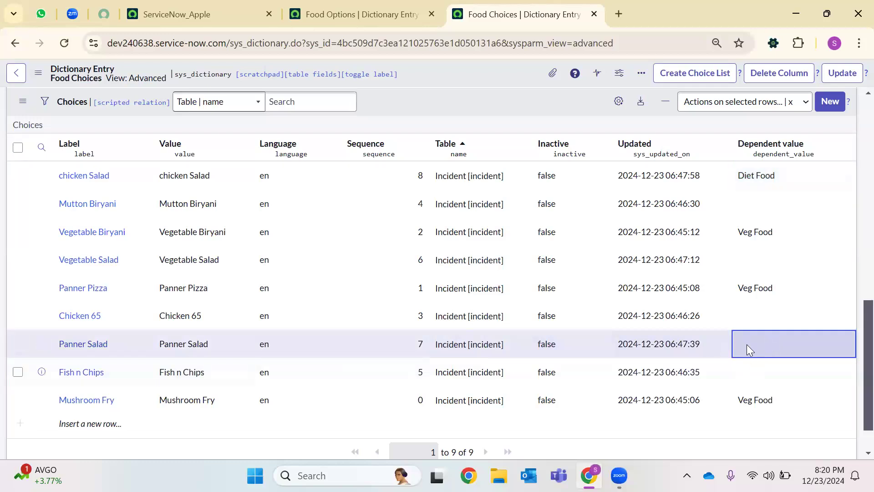
key("Return")
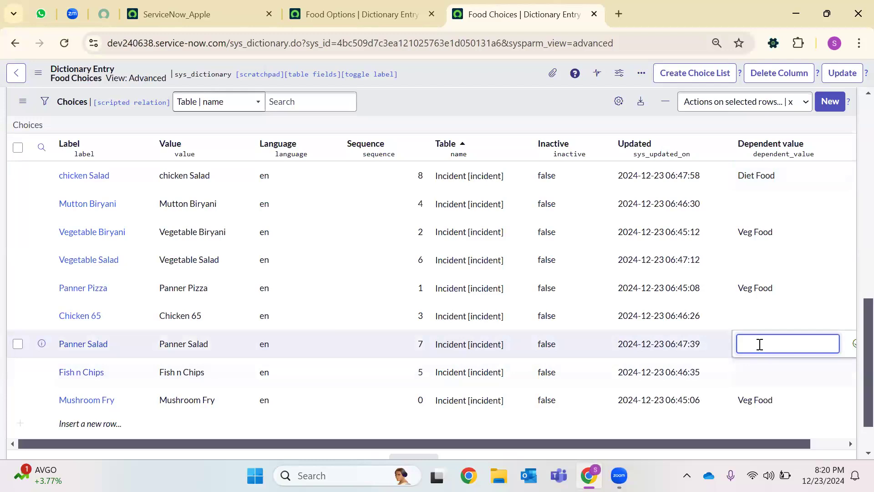
type("Diet Food")
key("Return")
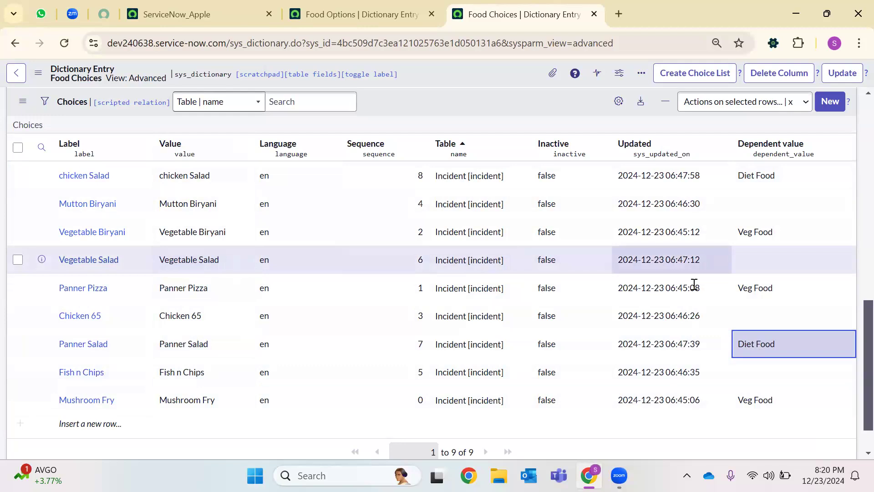
Step: Set the dependent value of the Vegetable Salad choice to Diet Food
scroll(694, 285, "up", 3)
scroll(743, 363, "down", 2)
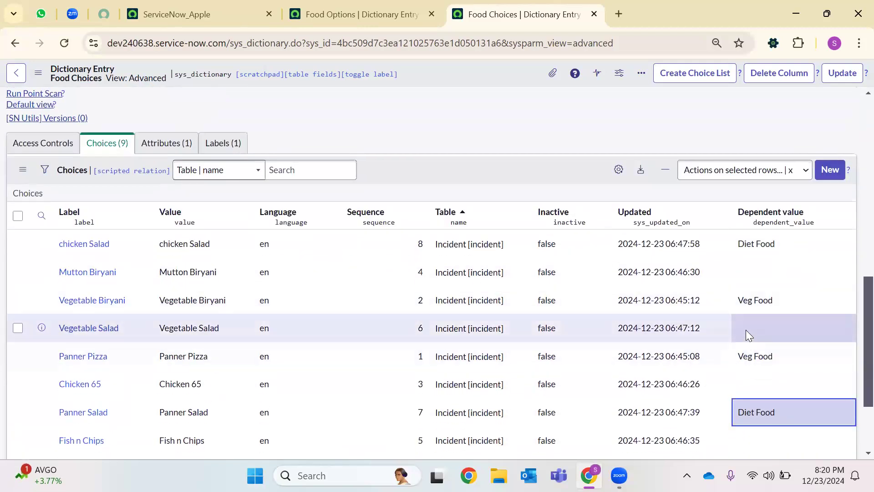
left_click(747, 335)
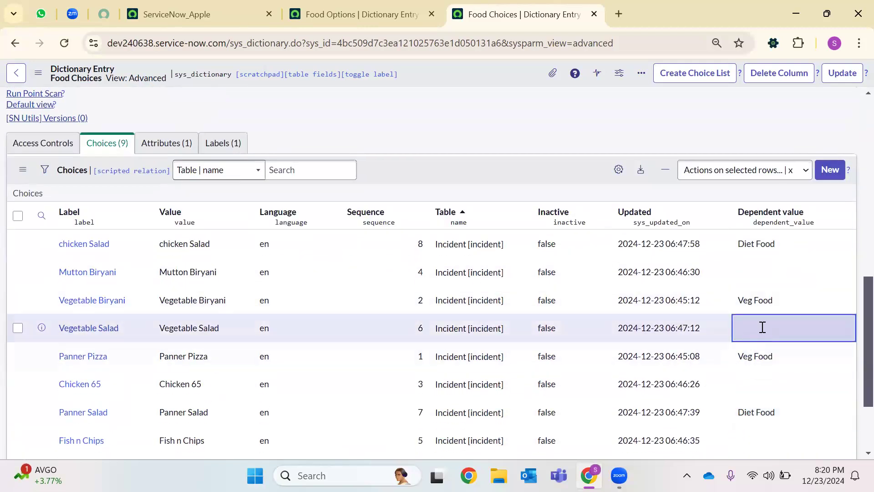
left_click(763, 327)
type("Diet Food")
key("Return")
Step: Copy the value of the Non Veg Food choice from the Food Options dictionary entry
left_click(328, 8)
scroll(236, 337, "down", 1)
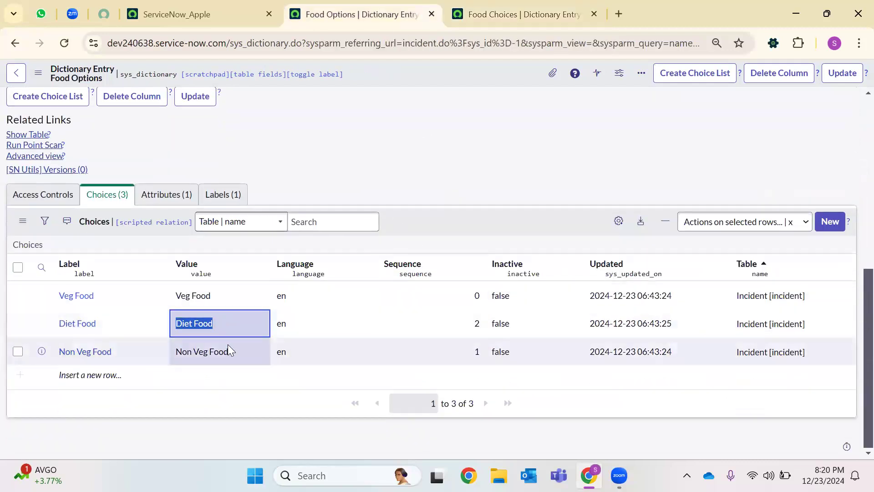
left_click(208, 351)
key("ctrl+c")
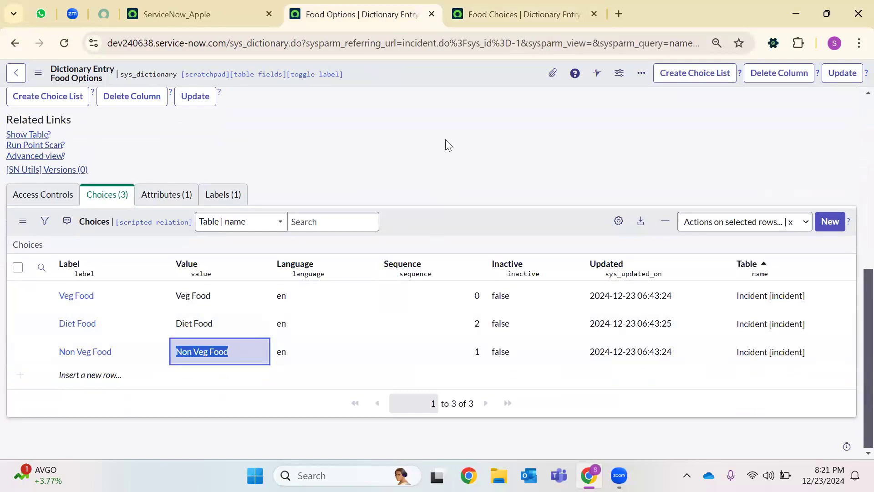
Step: In the Food Choices dictionary entry, filter the choices to those with an empty dependent value
left_click(520, 6)
right_click(724, 275)
left_click(827, 269)
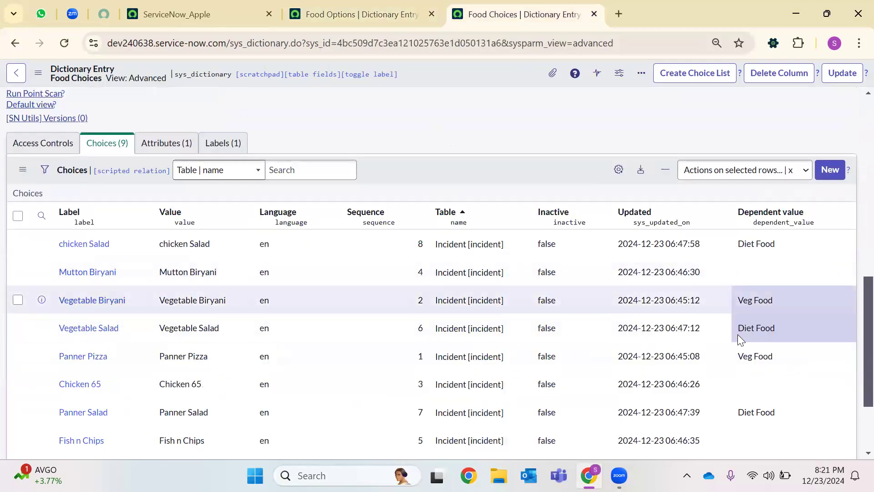
Step: Set the dependent value of Mutton Biryani, Chicken 65 and Fish n Chips together to Non Veg Food and save the dictionary entry
left_click(758, 291)
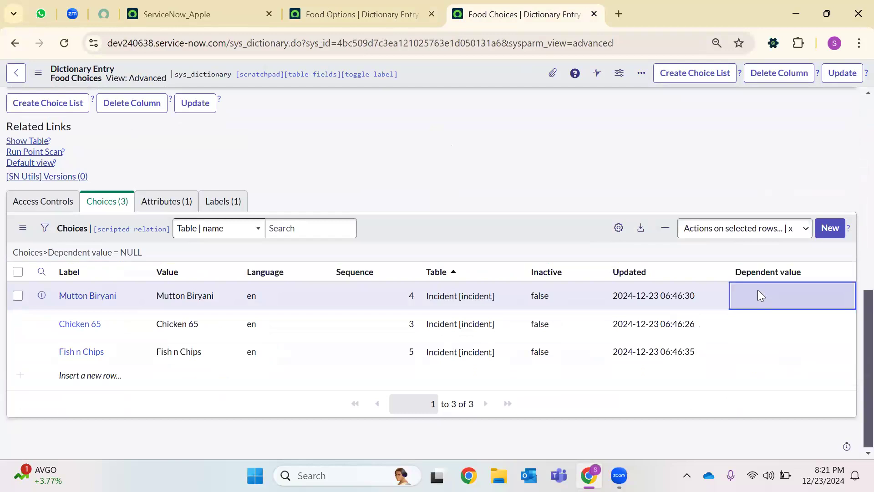
key("shift+Down")
key("shift+Down")
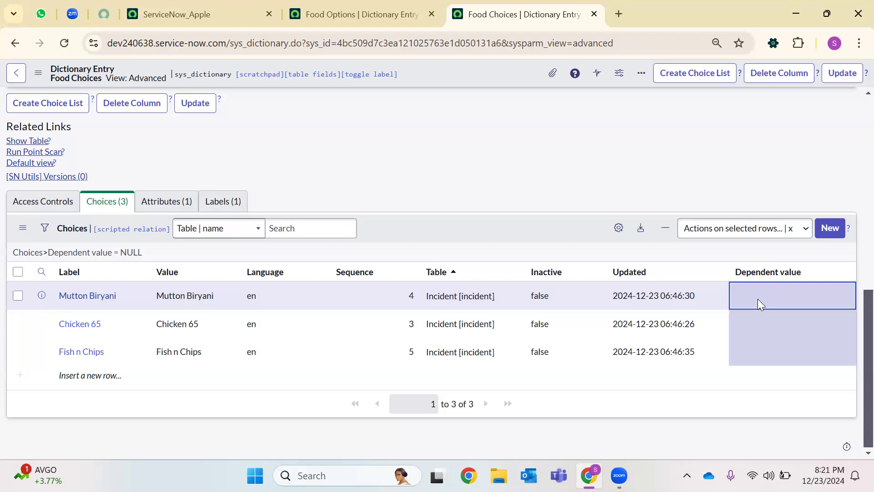
key("Return")
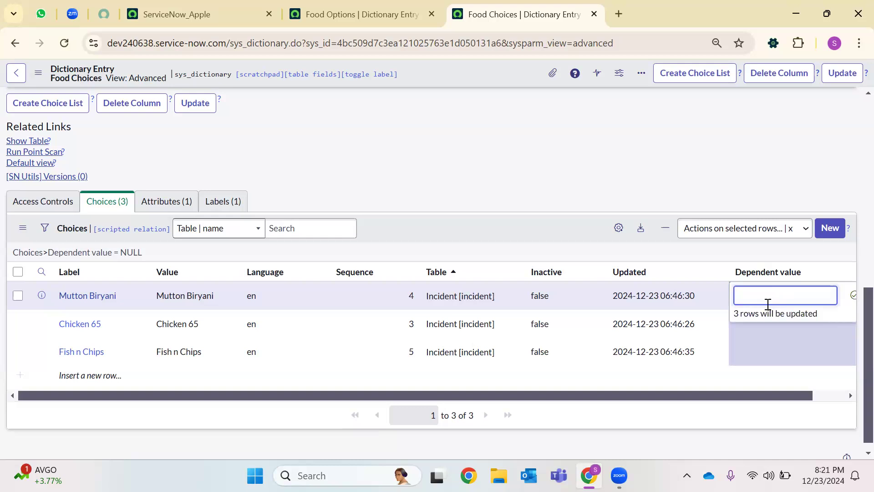
key("ctrl+v")
key("Return")
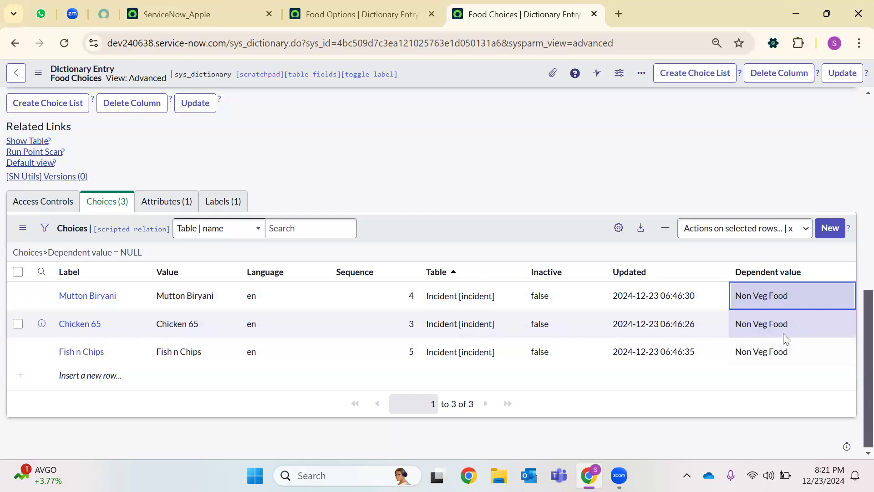
right_click(488, 67)
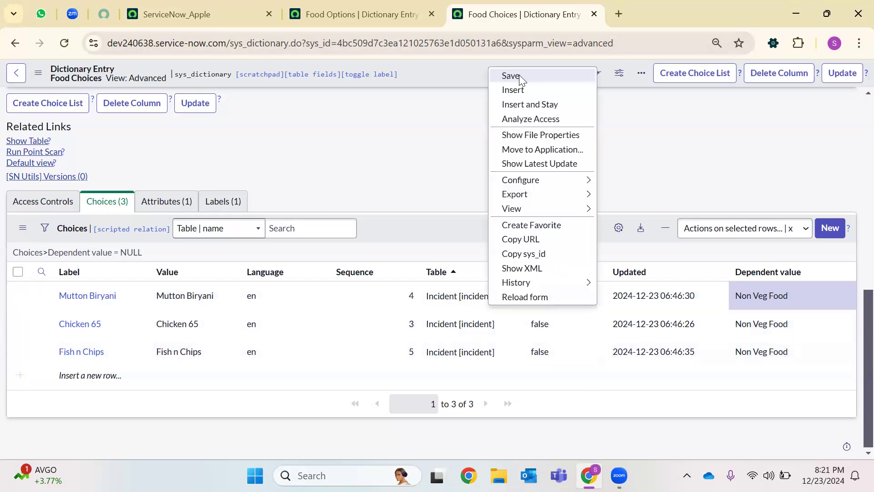
left_click(520, 77)
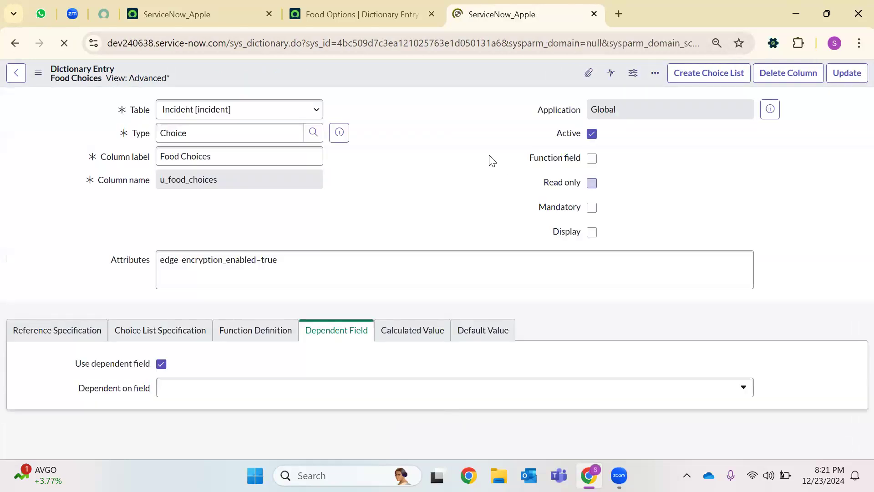
Step: Open the new incident record from the navigation history in a separate browser tab and reload it
left_click(362, 14)
left_click(174, 5)
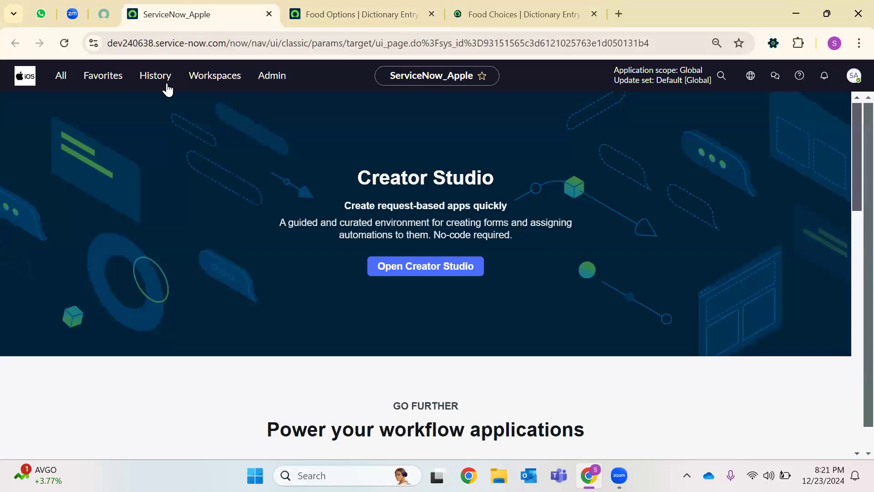
left_click(160, 77)
right_click(91, 196)
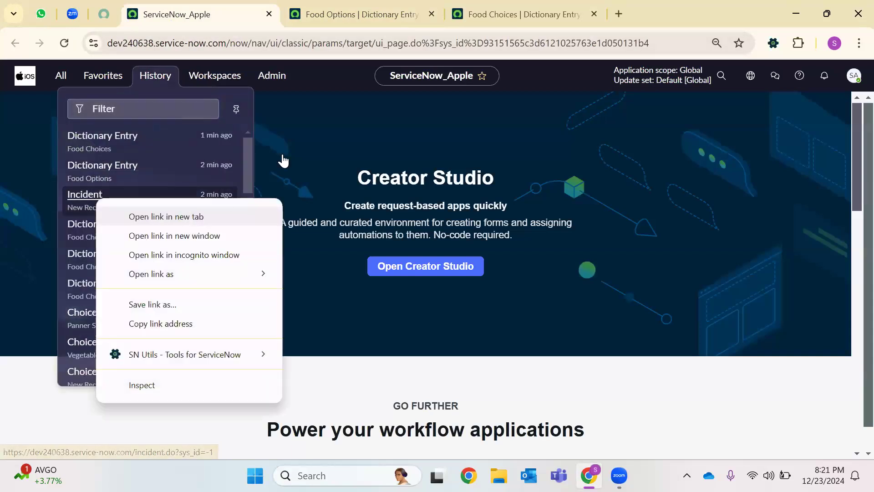
left_click(150, 217)
key("ctrl+Tab")
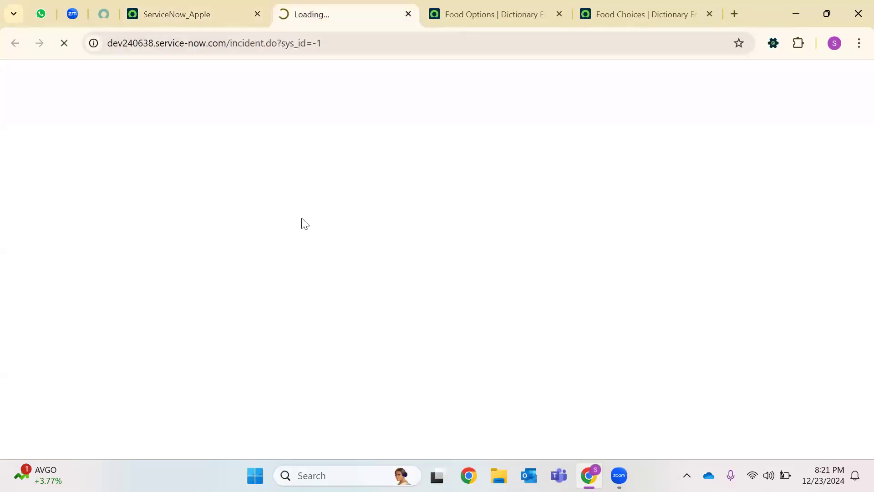
left_click(65, 46)
Step: Set Food Options to Veg Food on the incident form and check the available Food Choices
left_click(605, 279)
left_click(602, 312)
left_click(623, 303)
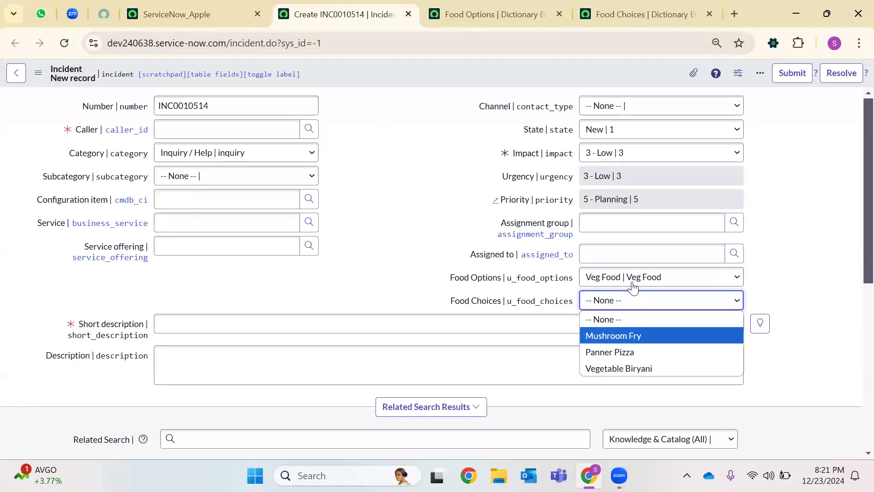
Step: Set Food Options to Non Veg Food and check the available Food Choices
left_click(633, 284)
left_click(605, 328)
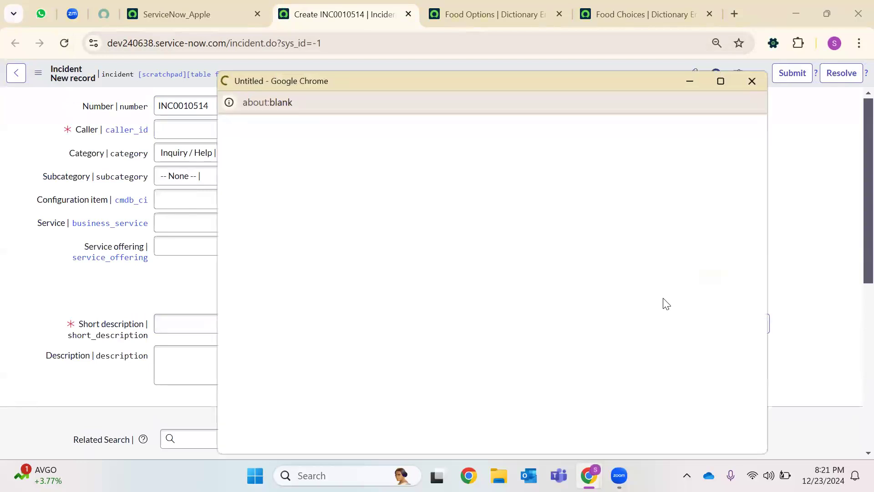
left_click(751, 81)
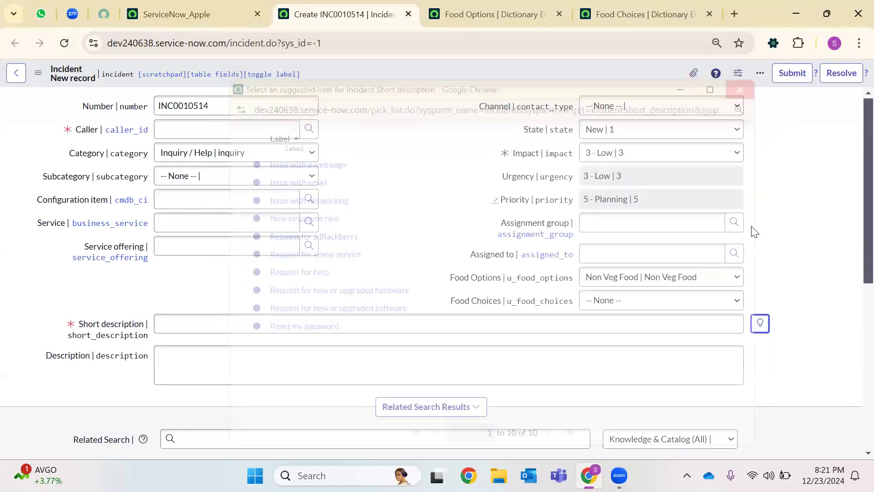
left_click(658, 304)
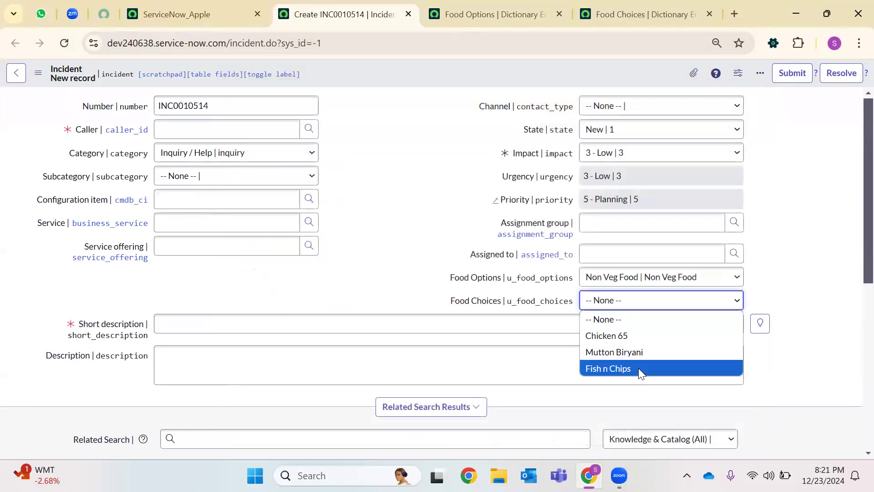
Step: Set Food Options to Diet Food and check the available Food Choices
left_click(609, 279)
left_click(608, 280)
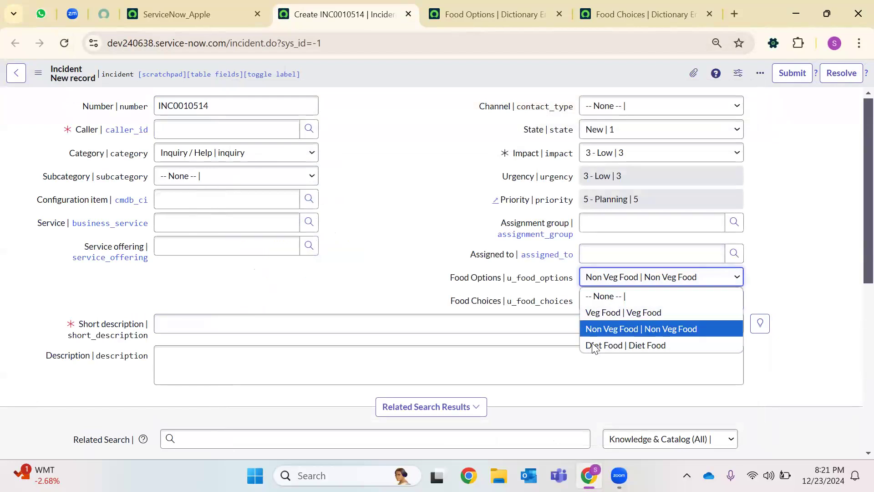
left_click(601, 345)
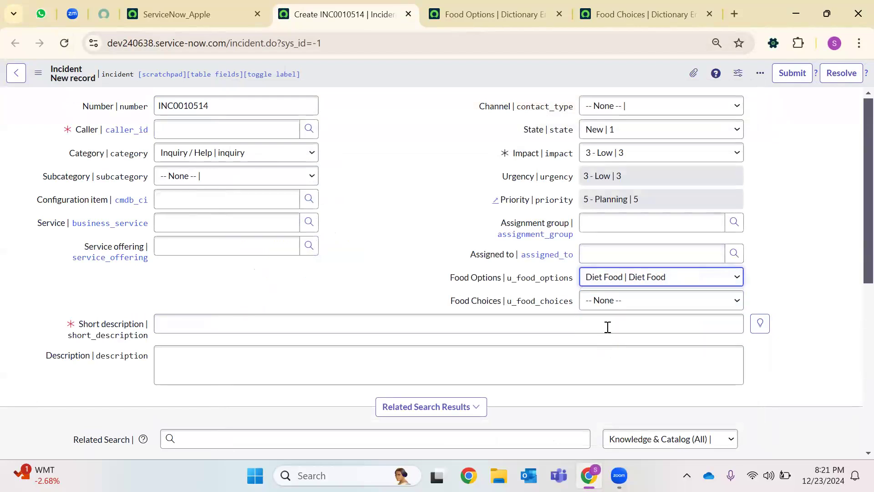
left_click(614, 303)
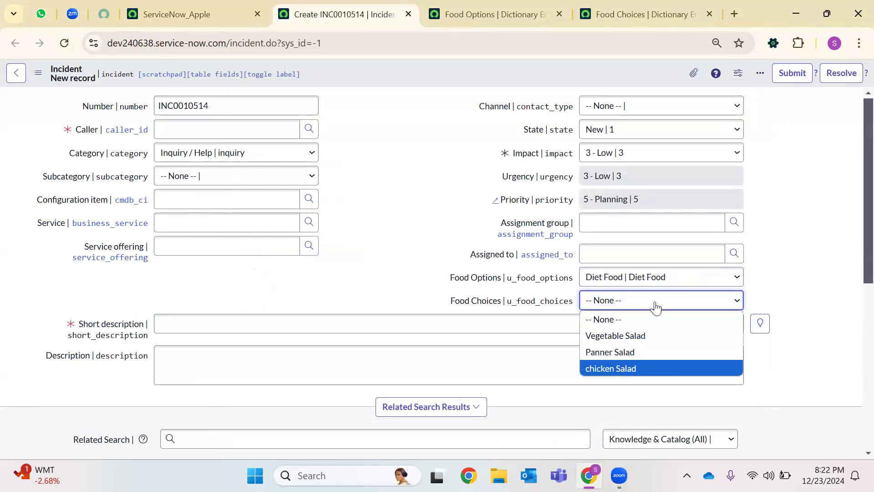
left_click(656, 276)
left_click(656, 277)
left_click(650, 277)
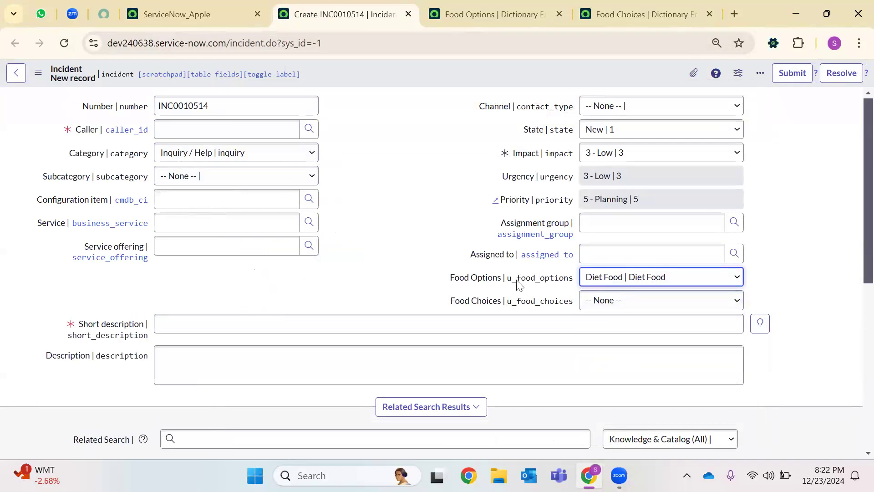
Step: Reselect Diet Food in Food Options on the incident form and review its available Food Choices
left_click_drag(433, 281, 788, 303)
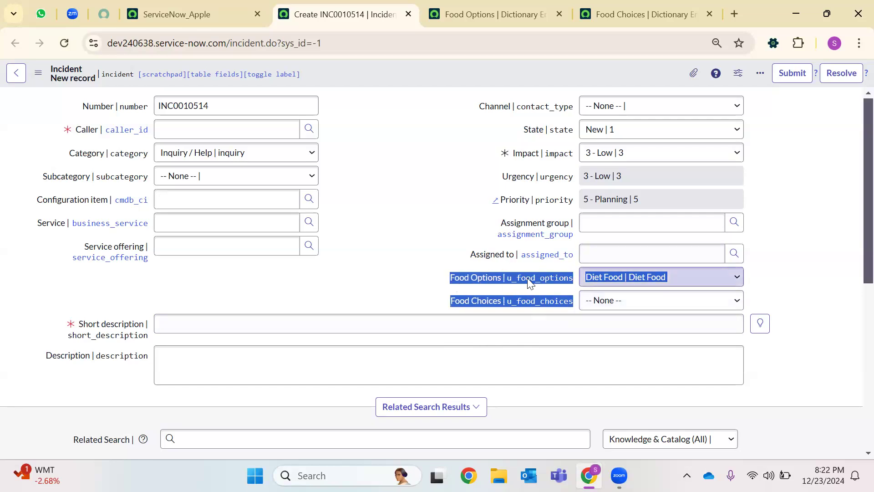
left_click(621, 301)
left_click(811, 300)
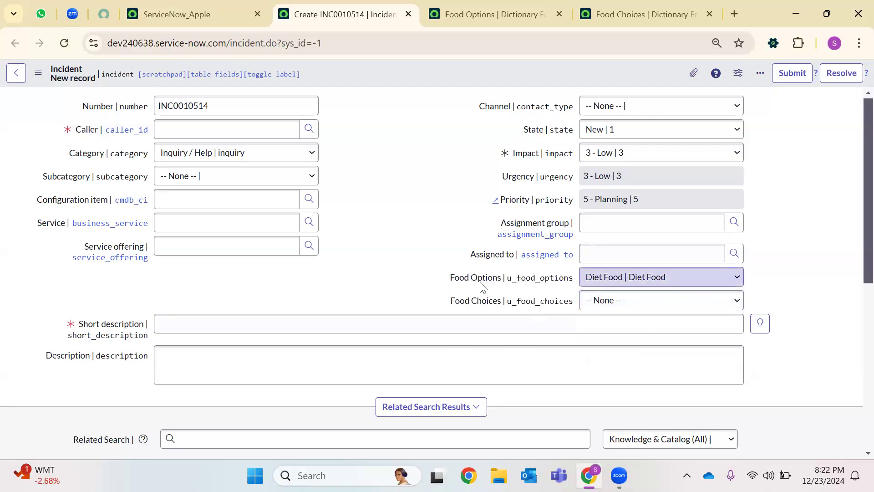
left_click(659, 282)
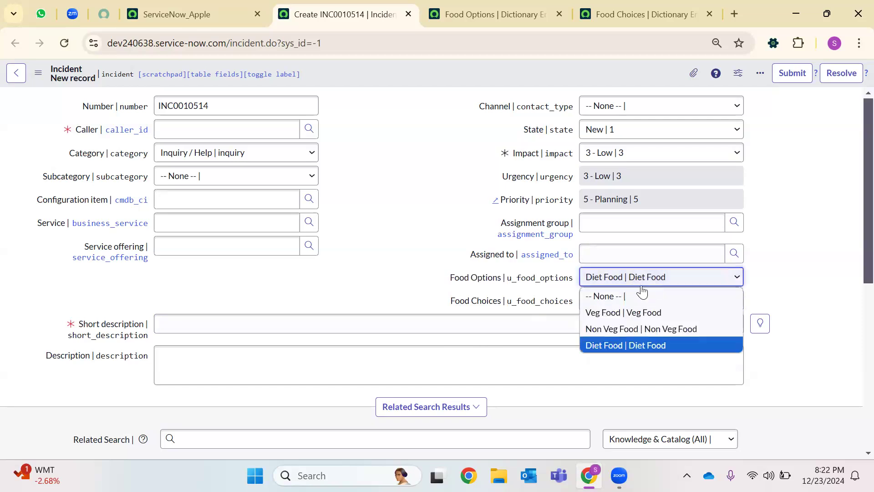
left_click(666, 344)
left_click(613, 302)
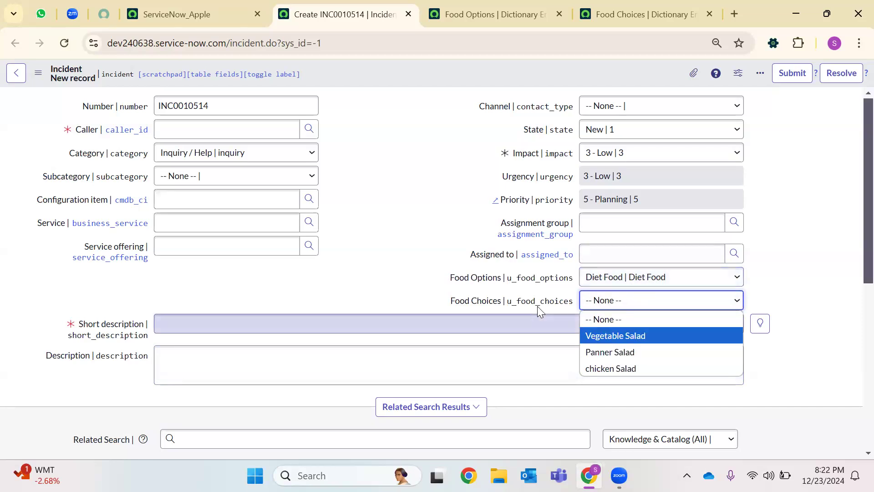
left_click(472, 303)
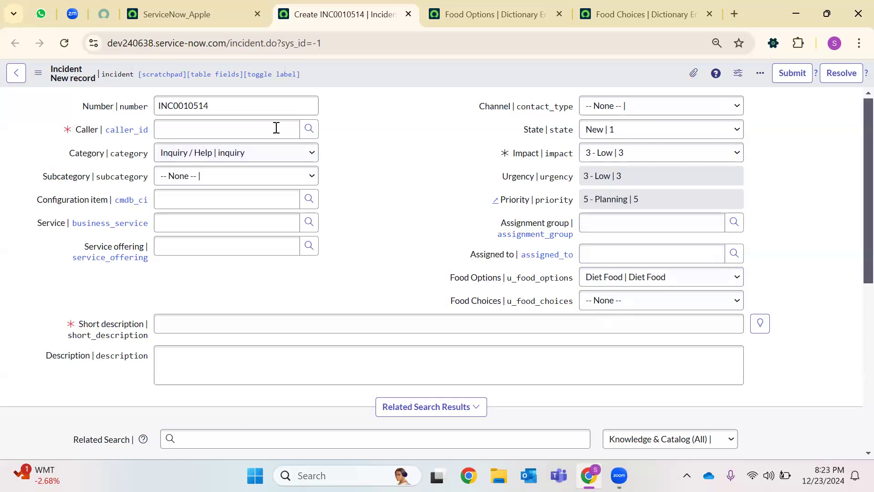
Step: Close the Food Options and Food Choices dictionary entry pages
left_click(560, 14)
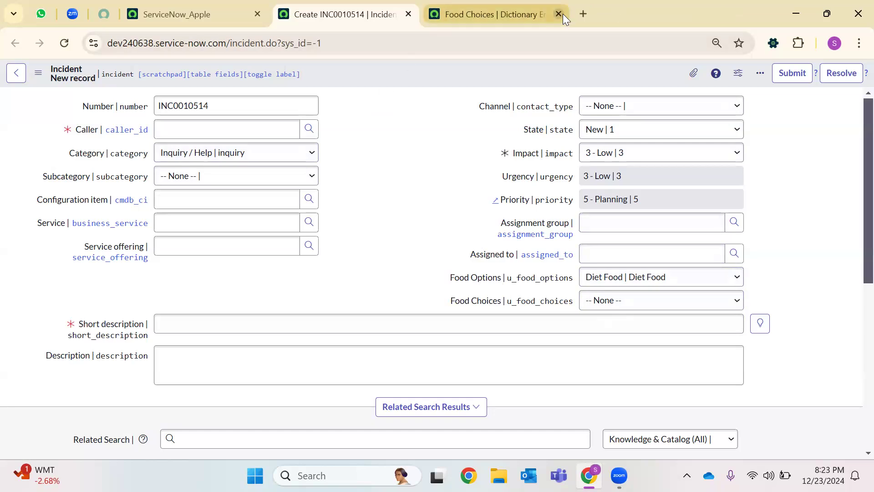
left_click(593, 224)
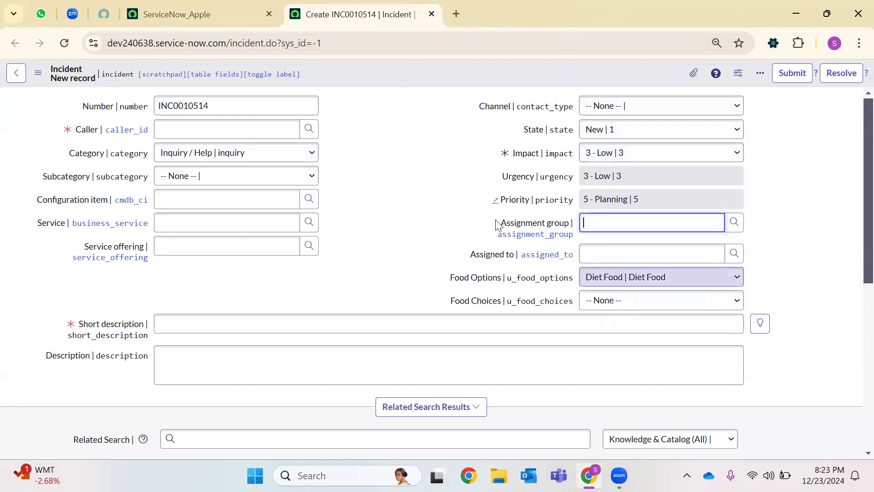
left_click_drag(458, 253, 531, 257)
left_click(291, 211)
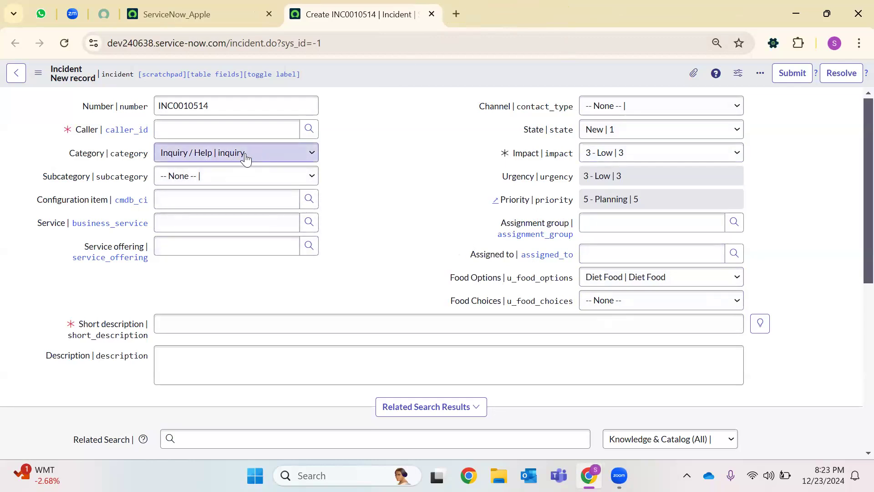
Step: Find Assignment Lookup Rules in the ServiceNow navigator and open the list in a separate browser tab beside the main page
left_click(200, 14)
left_click(52, 80)
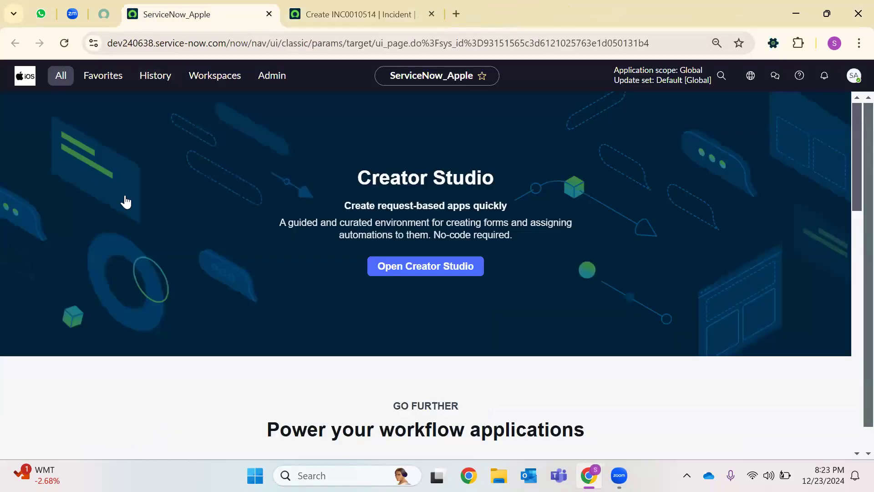
type("Assignment Loo")
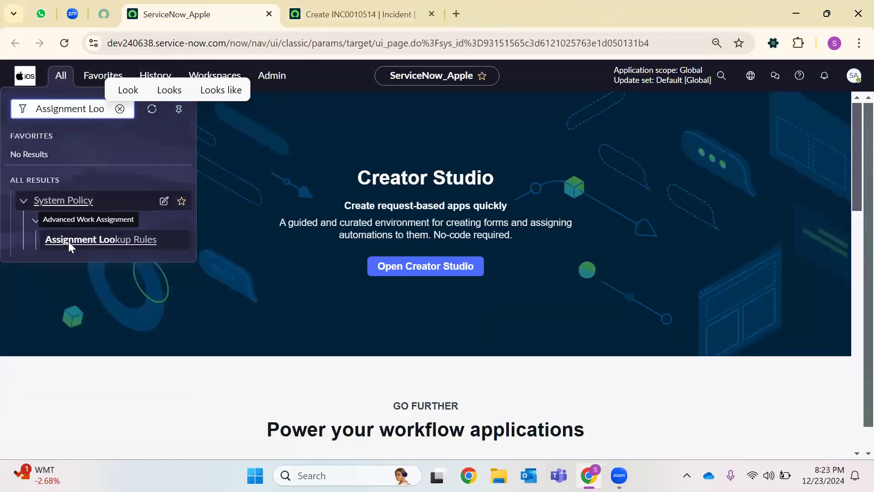
left_click(82, 244)
right_click(82, 244)
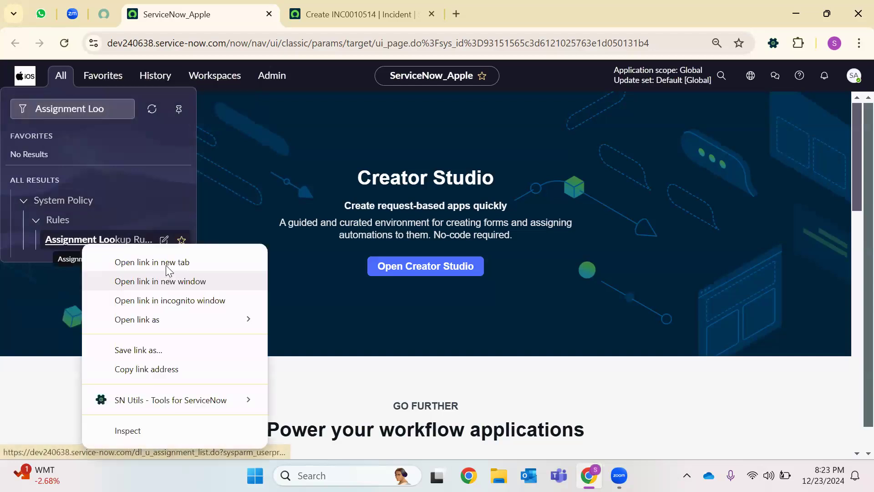
left_click(167, 263)
left_click_drag(451, 5, 319, 5)
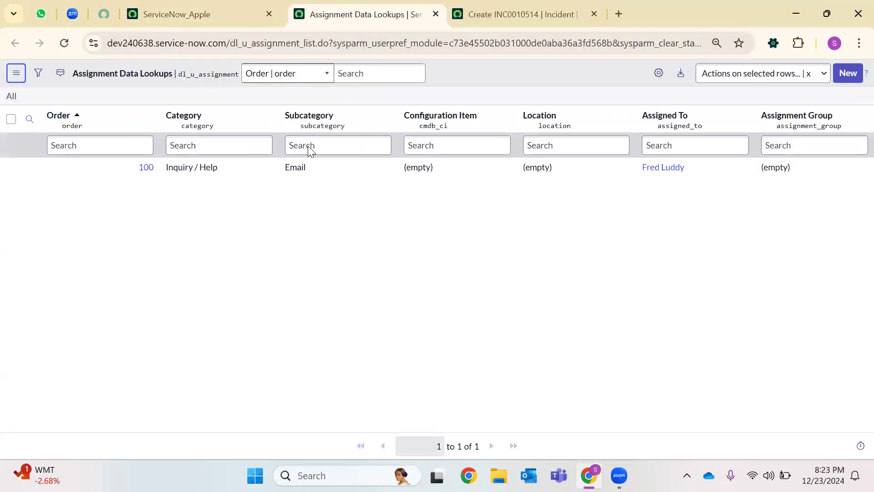
Step: Examine the Category, Subcategory and Assigned To values of the existing assignment lookup rule
left_click_drag(228, 168, 155, 161)
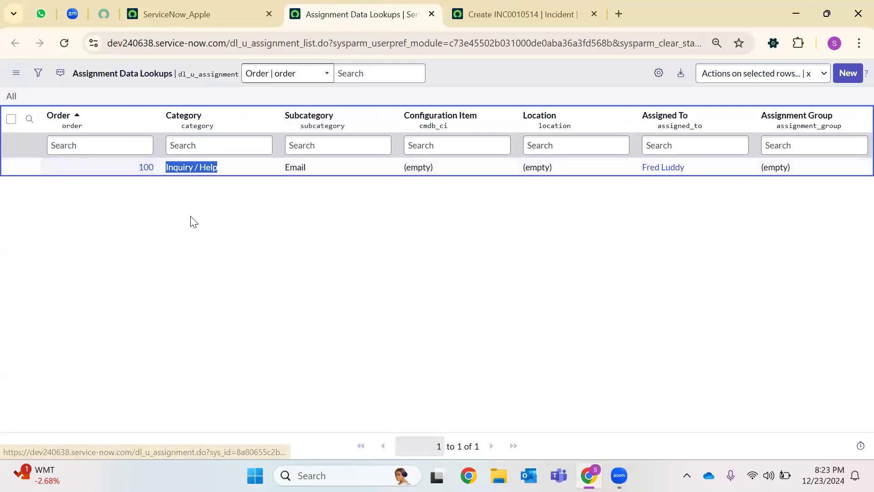
left_click_drag(234, 176, 123, 178)
left_click(220, 184)
left_click(237, 169)
left_click_drag(339, 171, 277, 180)
left_click(702, 168)
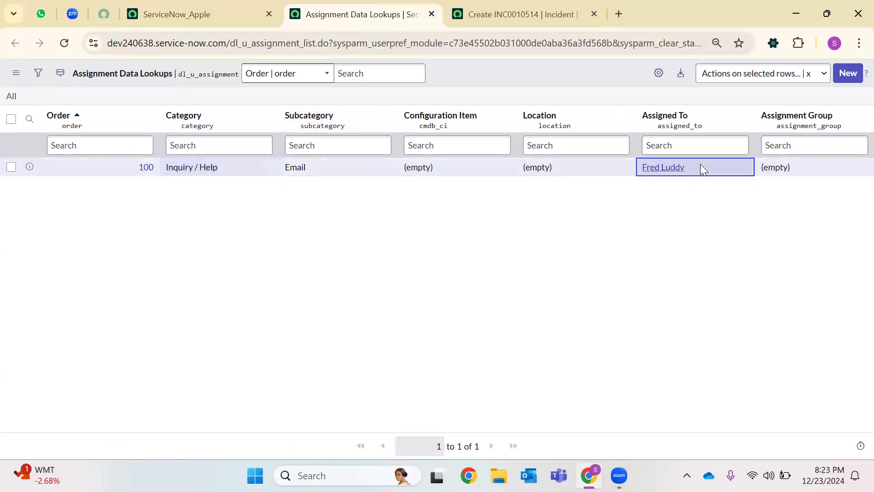
left_click_drag(640, 168, 621, 216)
left_click(620, 216)
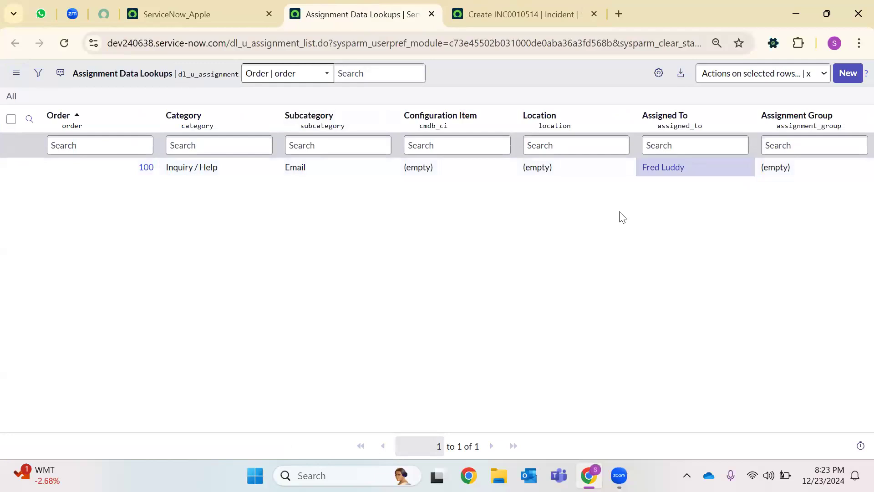
Step: Set the new incident's subcategory to Email under Inquiry / Help and check the Assigned to field
left_click(569, 14)
left_click(268, 153)
left_click(269, 152)
left_click(229, 176)
left_click(193, 227)
left_click(383, 214)
triple_click(610, 254)
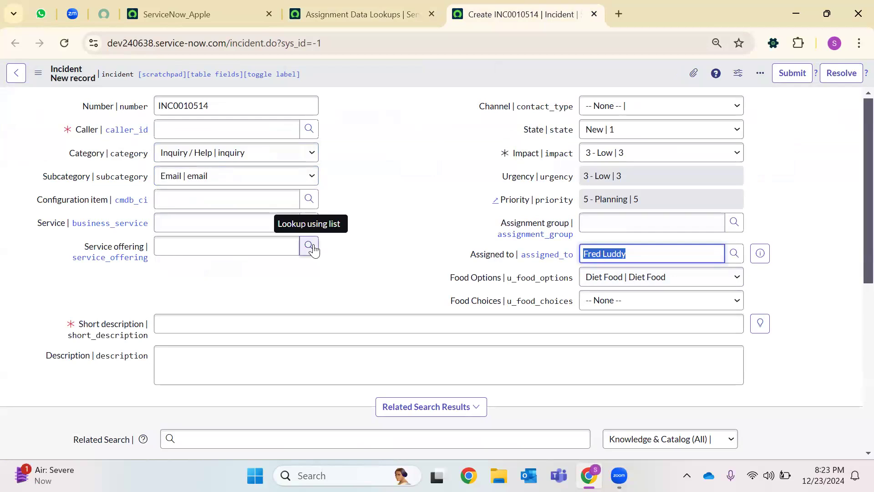
Step: Start a new Assignment Data Lookup record and review its table name and matching fields
key("ctrl+shift+Tab")
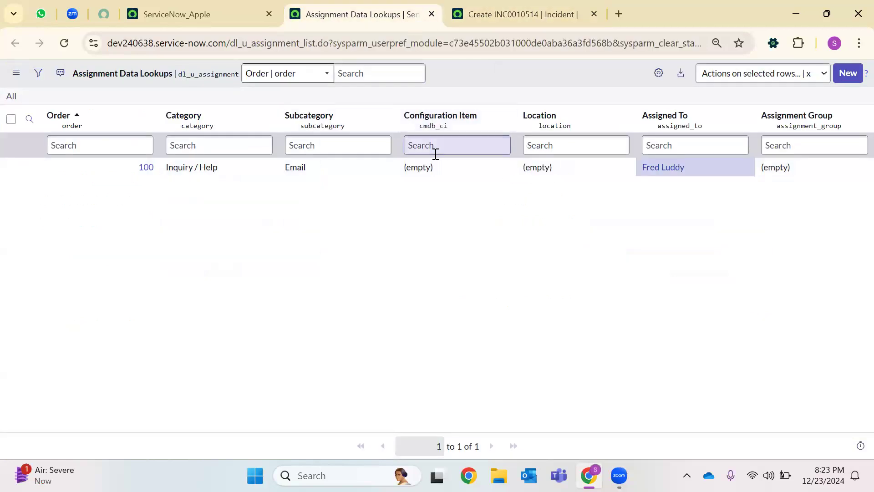
left_click(848, 73)
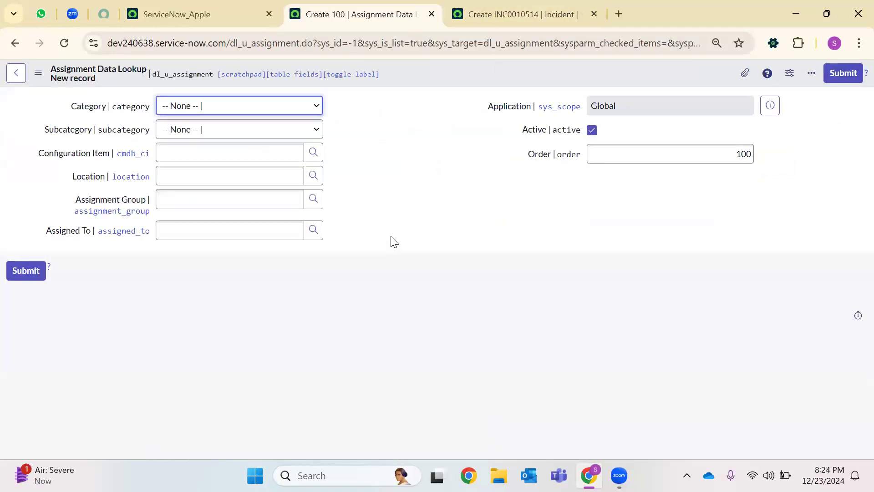
double_click(263, 46)
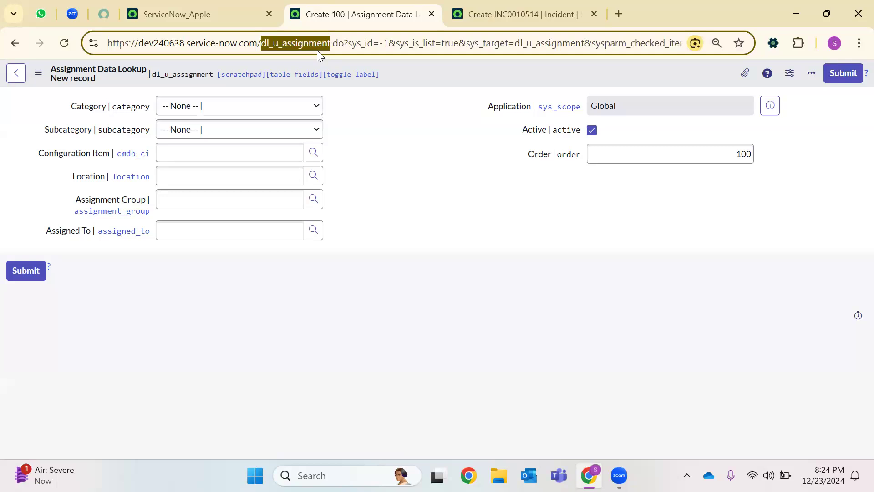
left_click_drag(88, 114, 78, 144)
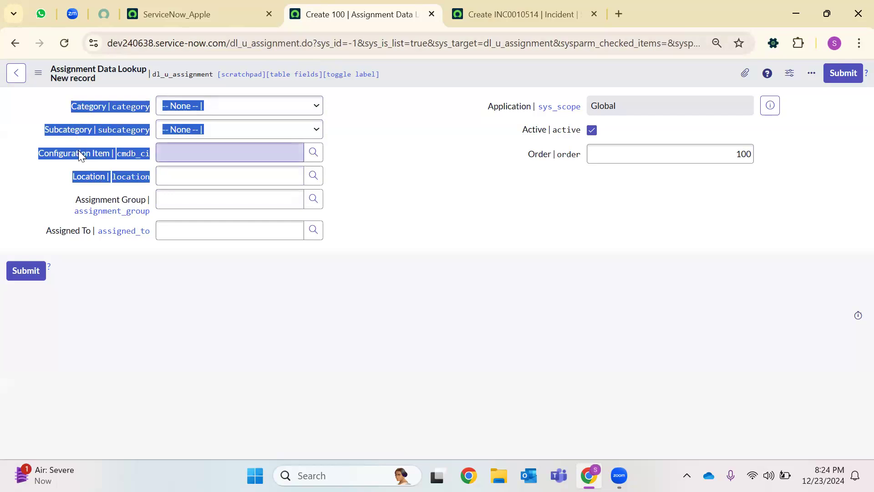
Step: Open the form layout configuration of the incident form, discarding the unsaved changes to the new incident
left_click(508, 1)
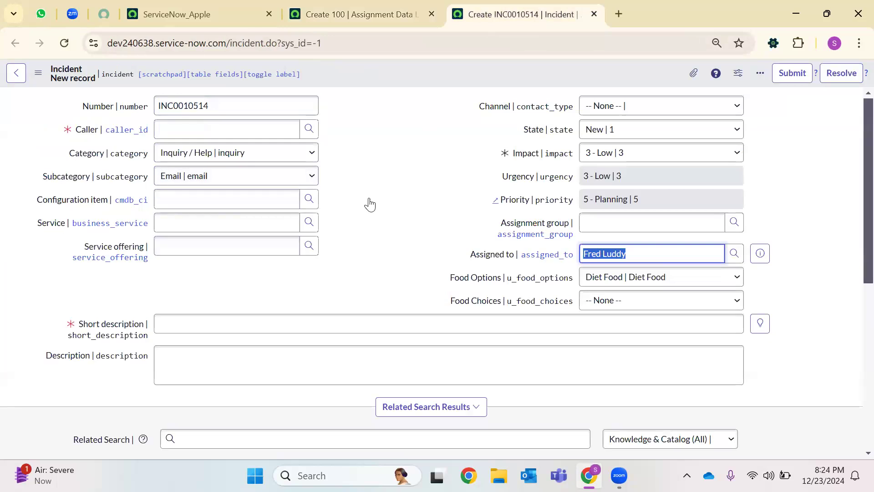
right_click(415, 71)
mouse_move(432, 101)
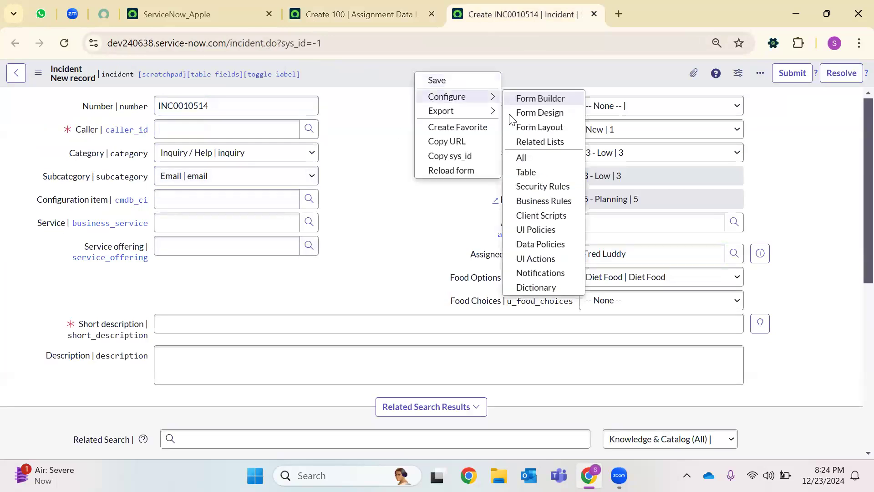
left_click(512, 128)
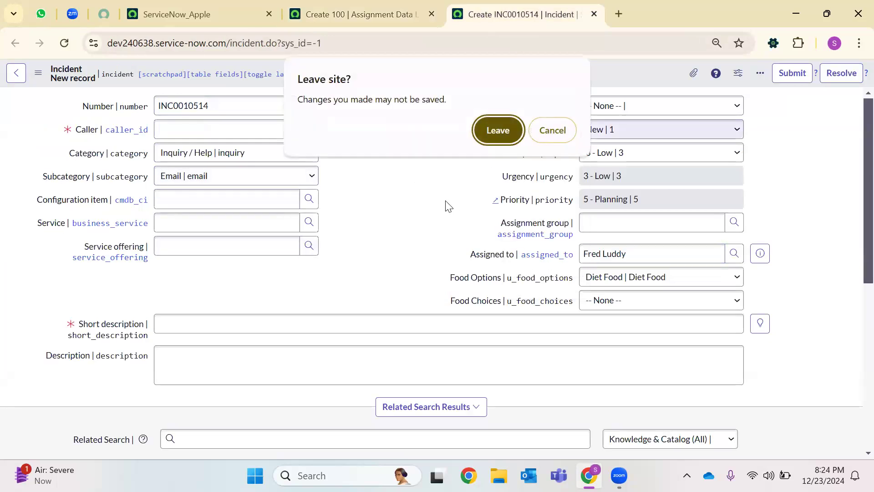
left_click(513, 131)
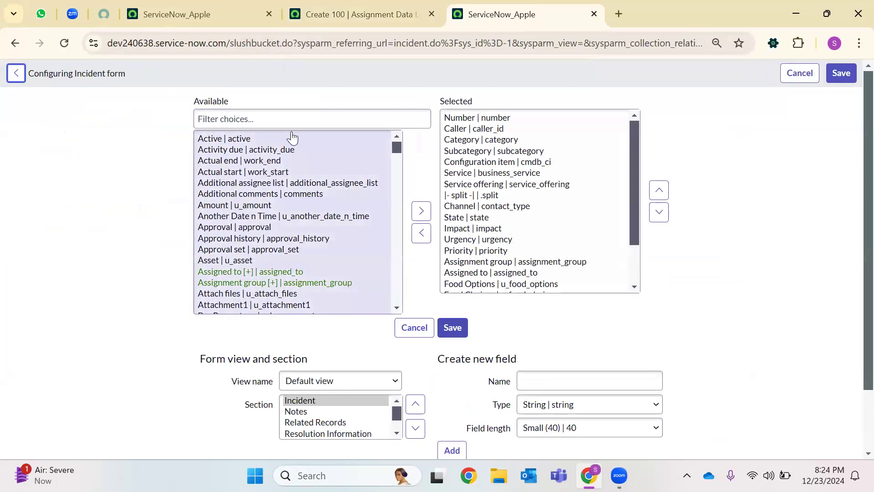
Step: Filter the available incident fields by "Locatio" and add the Location field to the selected fields
left_click(301, 118)
type("Lo")
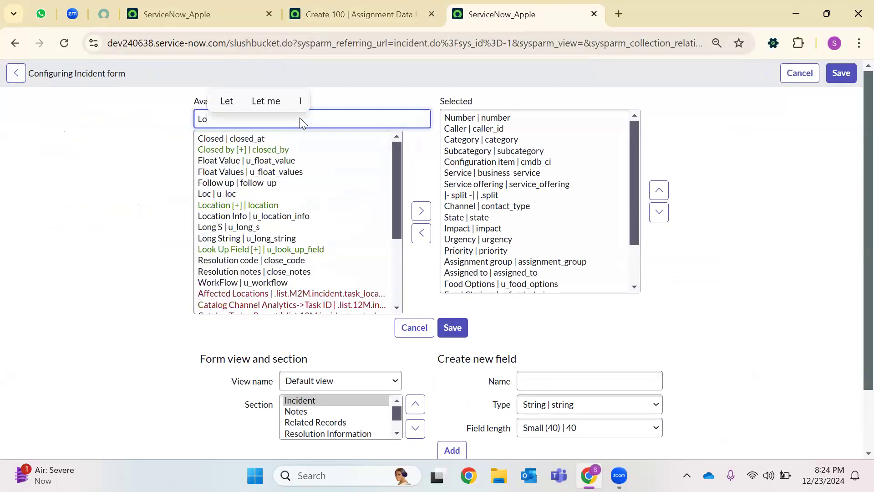
type("catio")
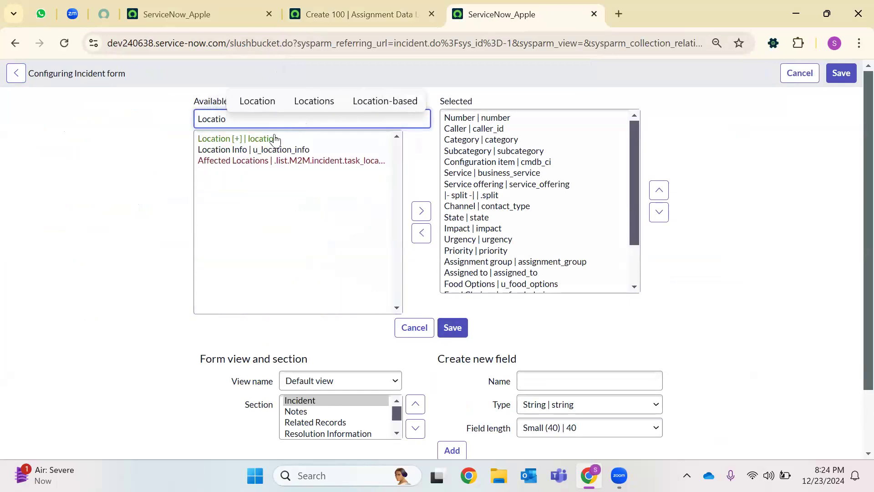
left_click(277, 139)
left_click(421, 222)
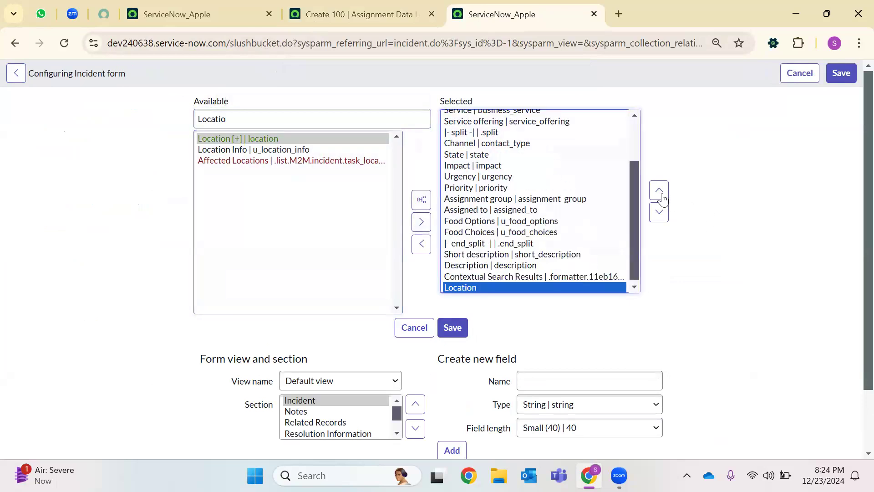
Step: Move Location directly below Configuration item, save the form layout, and check the field on the incident form
left_click(659, 190)
left_click(658, 190)
left_click(659, 190)
double_click(659, 190)
double_click(659, 190)
double_click(659, 191)
left_click(658, 190)
double_click(659, 190)
double_click(659, 191)
double_click(658, 190)
scroll(628, 214, "up", 2)
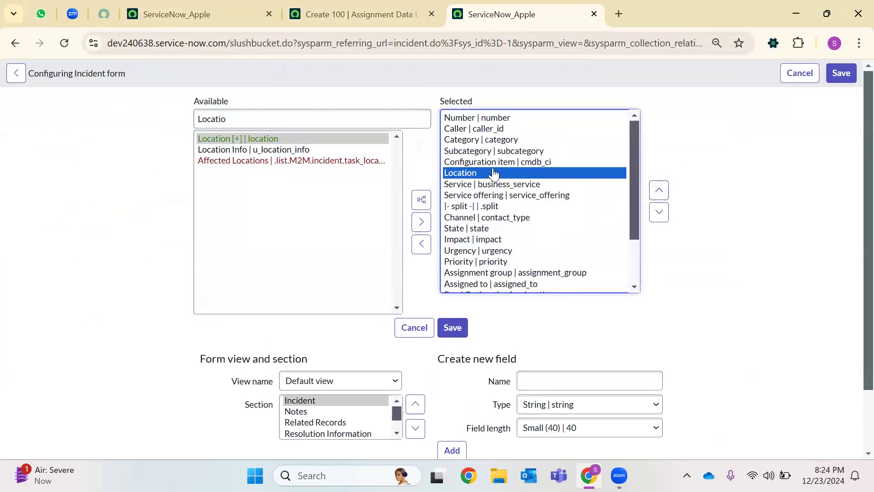
left_click(452, 328)
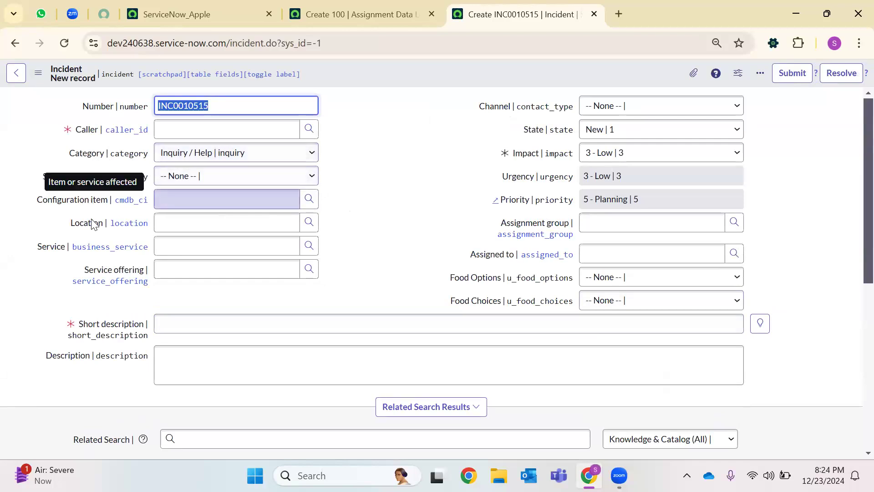
left_click_drag(106, 225, 55, 172)
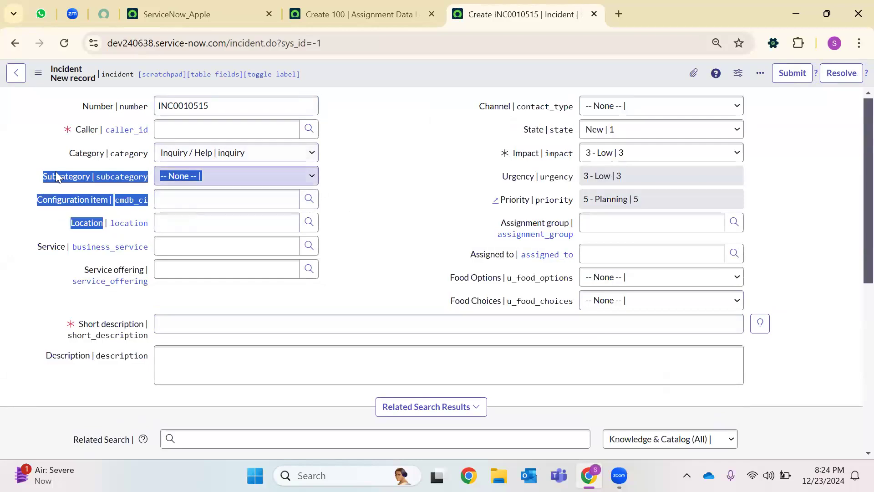
Step: Set the category of the new Assignment Data Lookup record to Network and look at the Subcategory choices
left_click(358, 6)
left_click(397, 140)
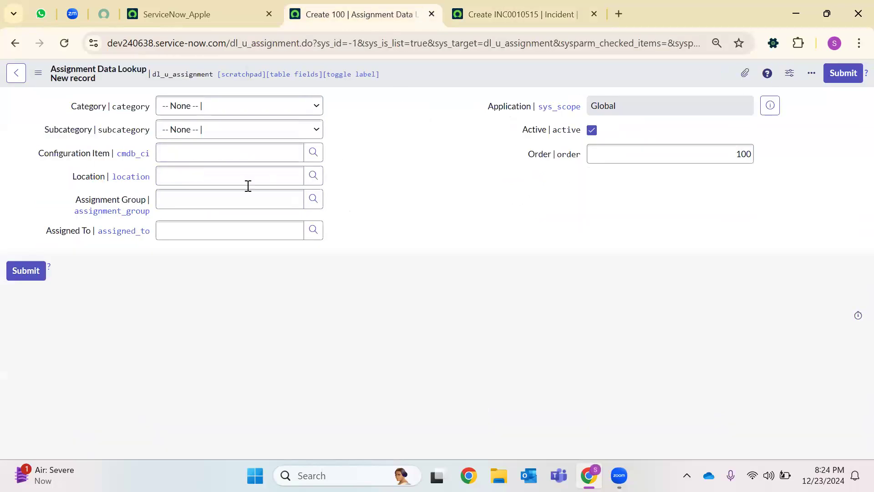
left_click(219, 107)
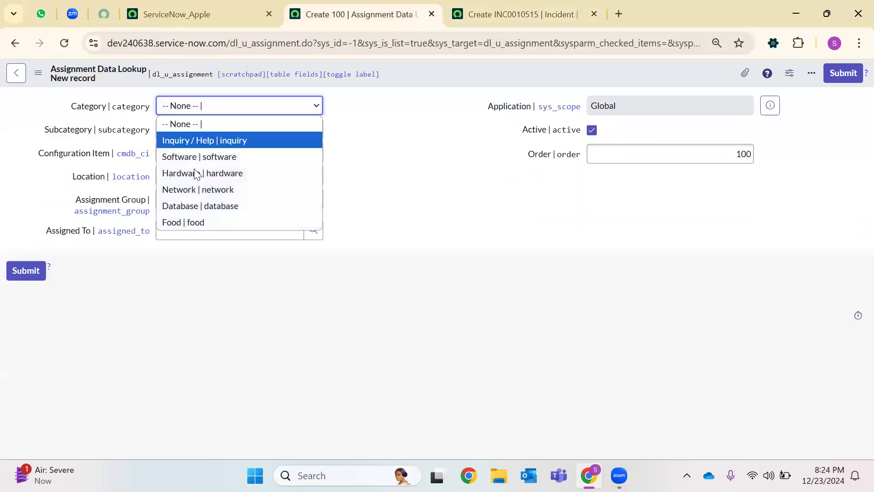
left_click(189, 186)
left_click(224, 134)
left_click(382, 148)
Step: Set the new incident's category to Network and check which subcategories it offers
left_click(473, 17)
left_click(240, 156)
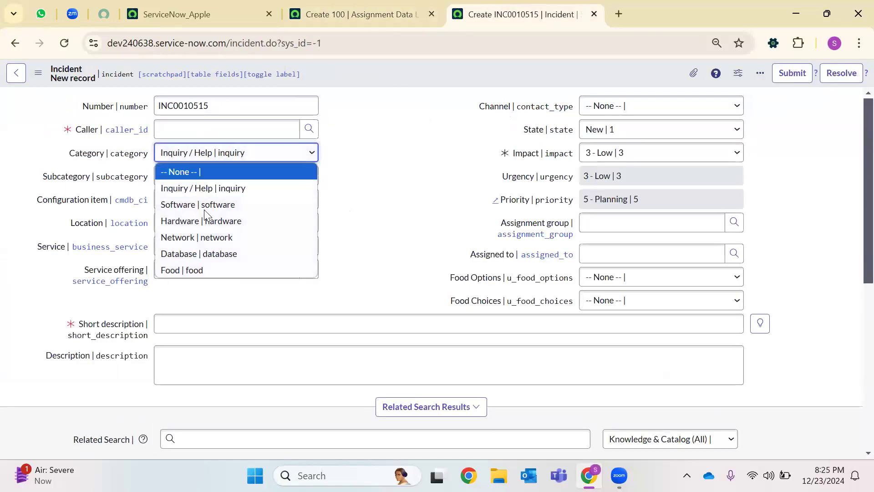
left_click(266, 236)
left_click(265, 179)
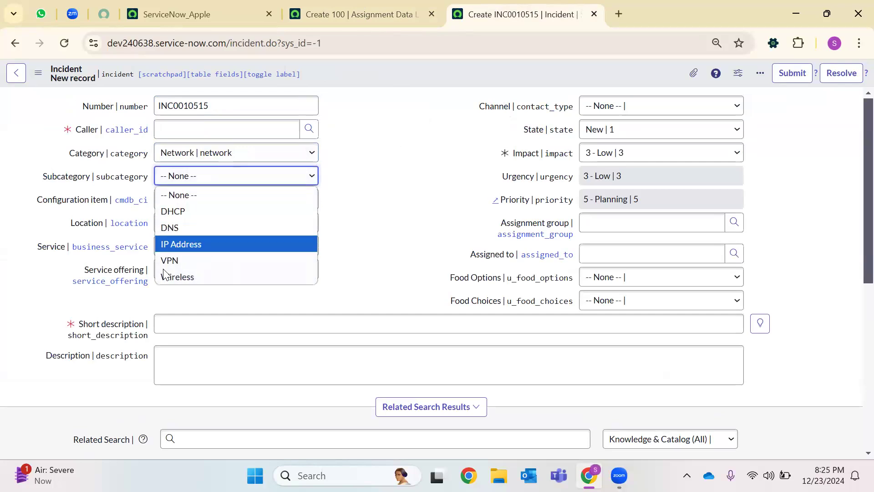
Step: Set the Assignment Data Lookup record's subcategory to Wireless and its configuration item to *ANNIE-IBM
left_click(321, 8)
left_click(236, 133)
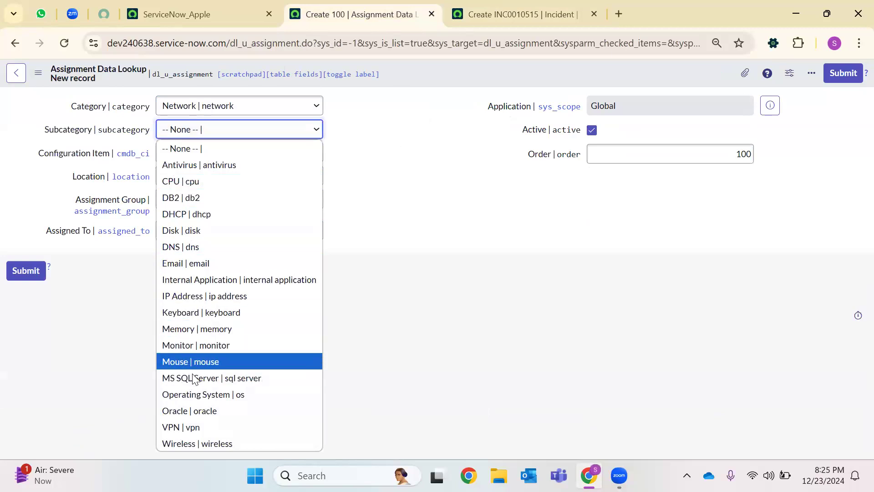
left_click(191, 444)
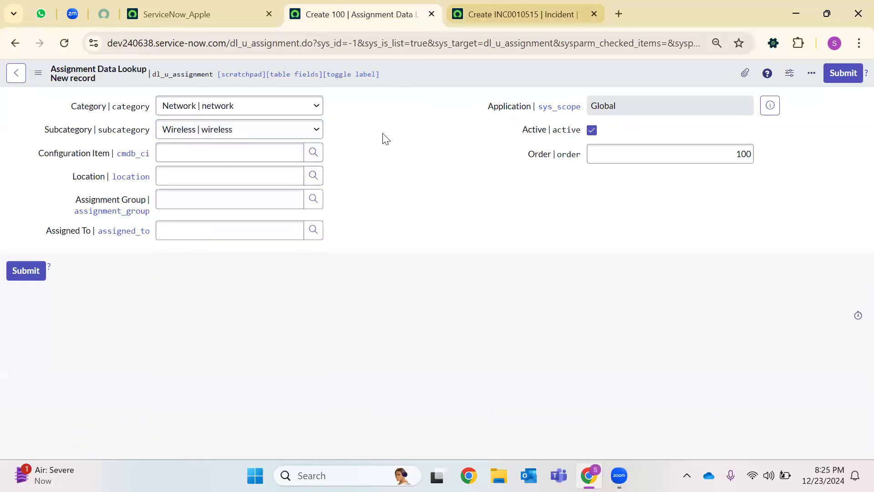
left_click(519, 14)
left_click(313, 202)
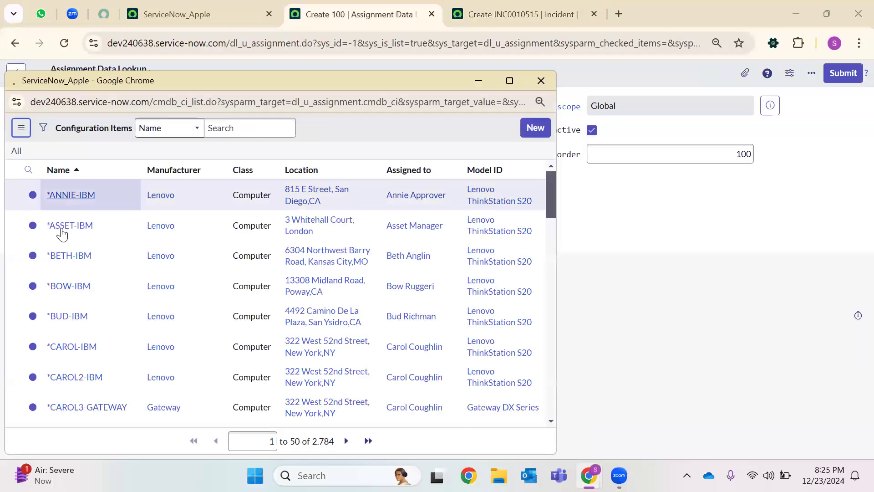
Step: Search the user list by first name on the new incident and choose the matching person as the caller
left_click(535, 3)
left_click(308, 129)
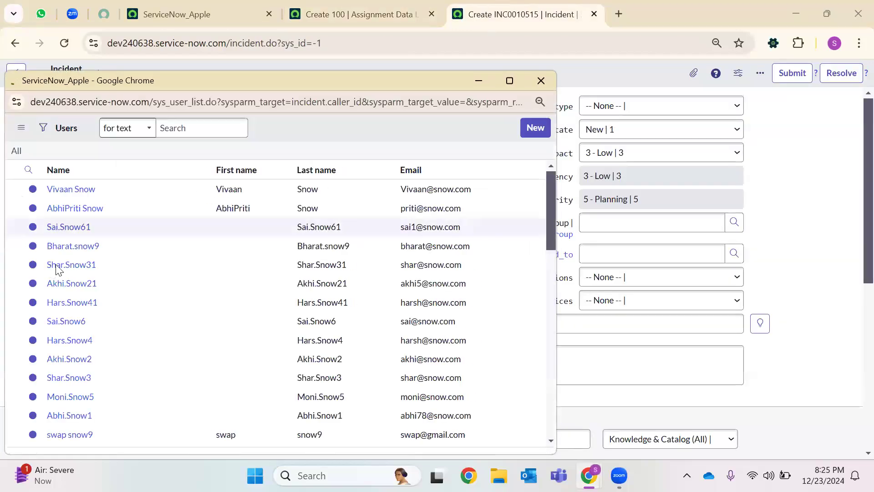
scroll(66, 283, "down", 4)
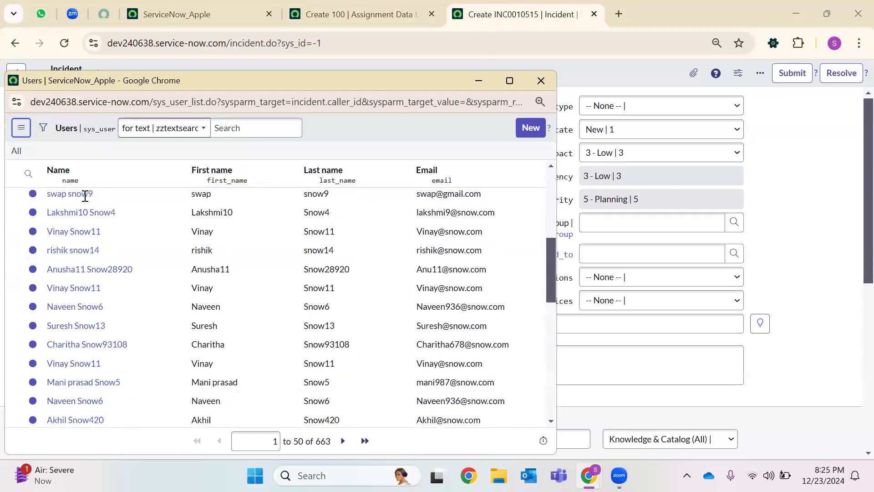
scroll(83, 198, "up", 4)
left_click(78, 201)
left_click(120, 257)
key("Return")
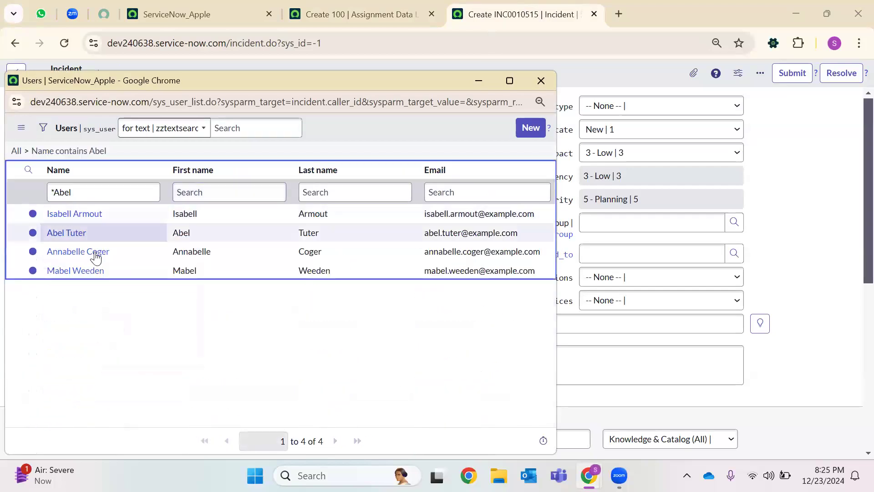
left_click(64, 233)
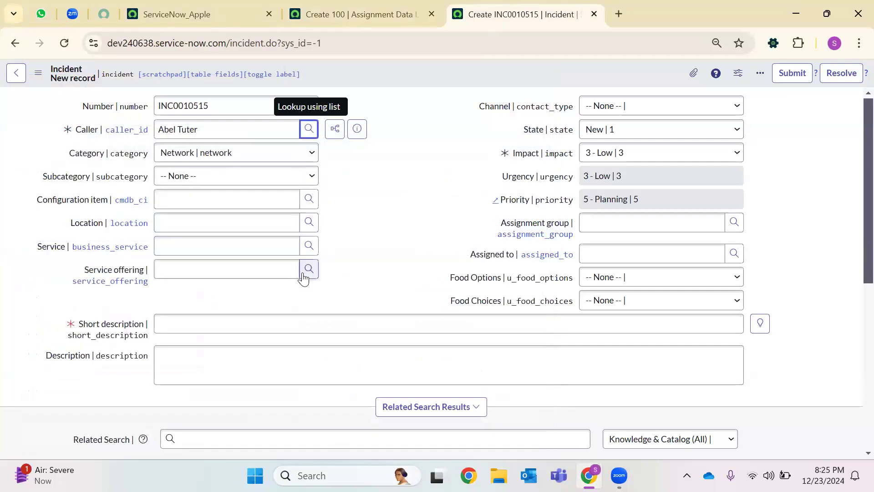
Step: Copy the caller's location from the incident into the Location field of the Assignment Data Lookup record
triple_click(226, 222)
key("ctrl+c")
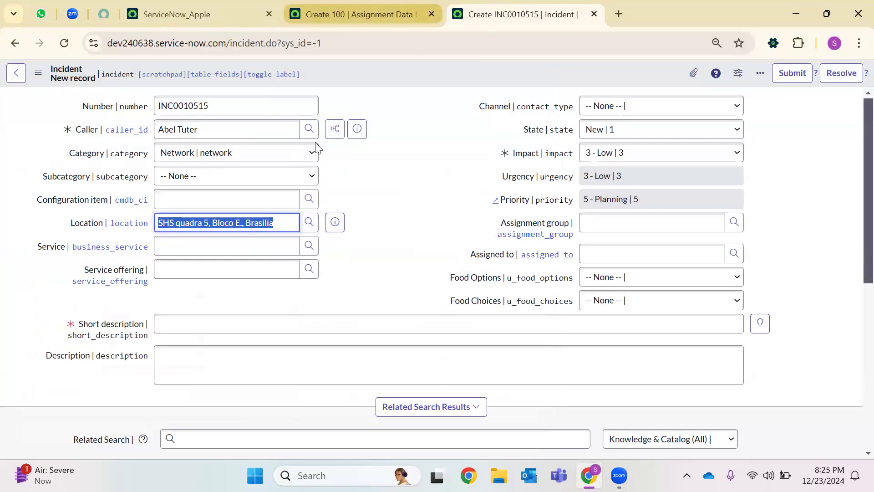
left_click(360, 14)
left_click(202, 172)
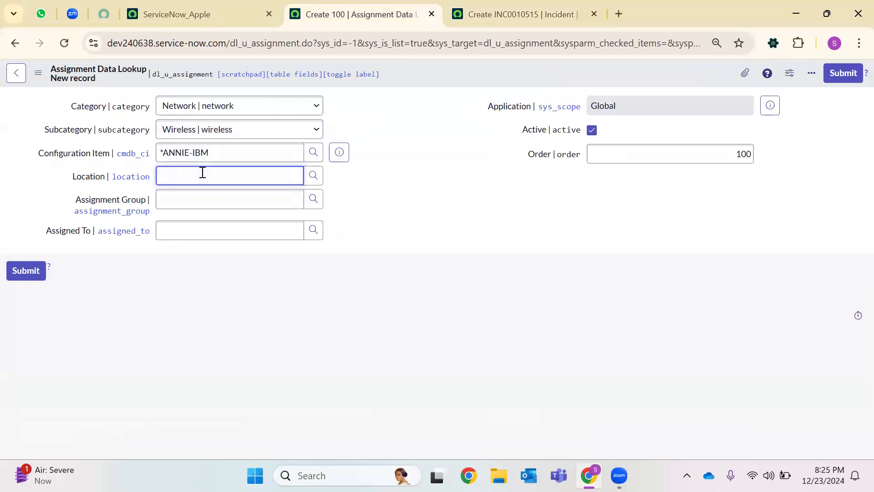
key("ctrl+v")
left_click(409, 226)
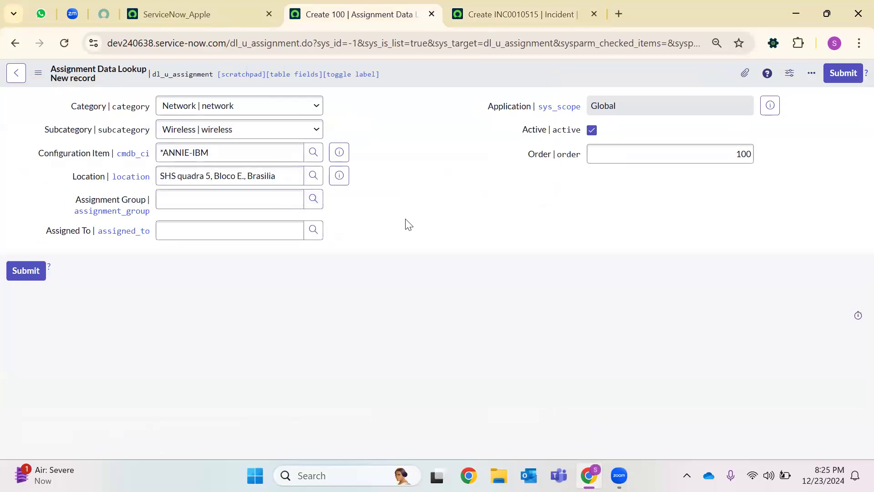
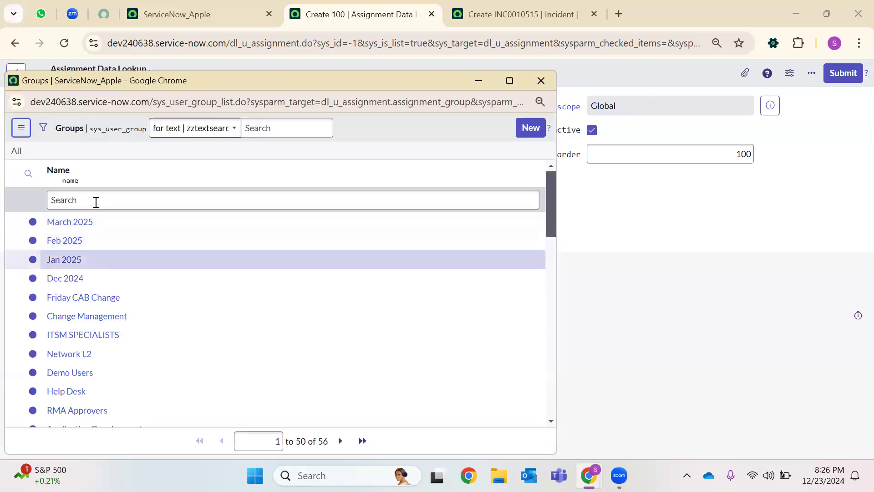
Step: Filter the groups by "Network" and set the lookup record's assignment group to Network
left_click(97, 199)
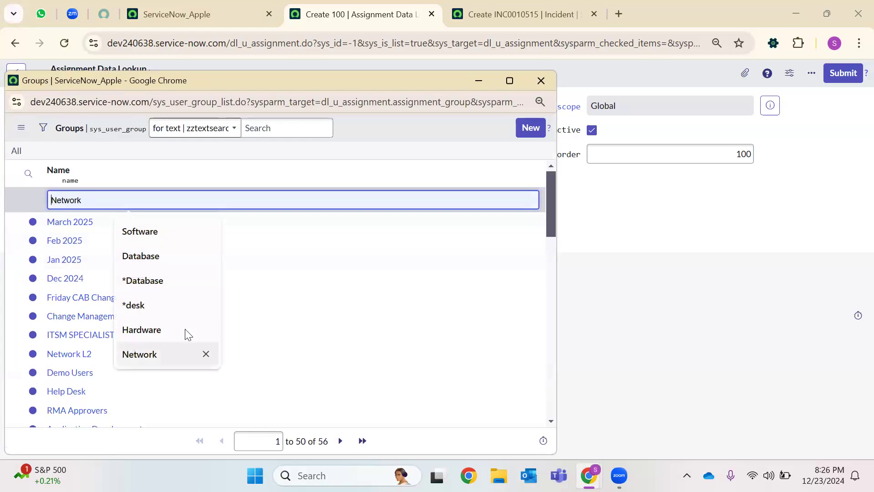
left_click(182, 354)
key("Return")
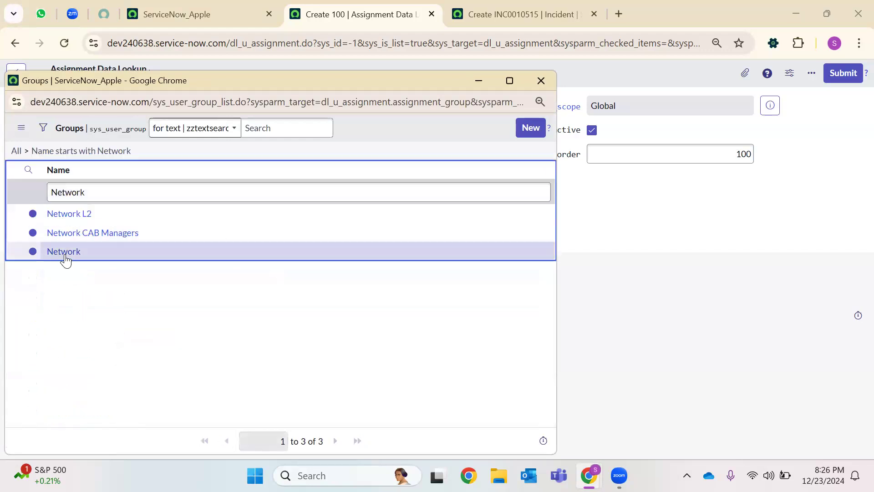
left_click(64, 251)
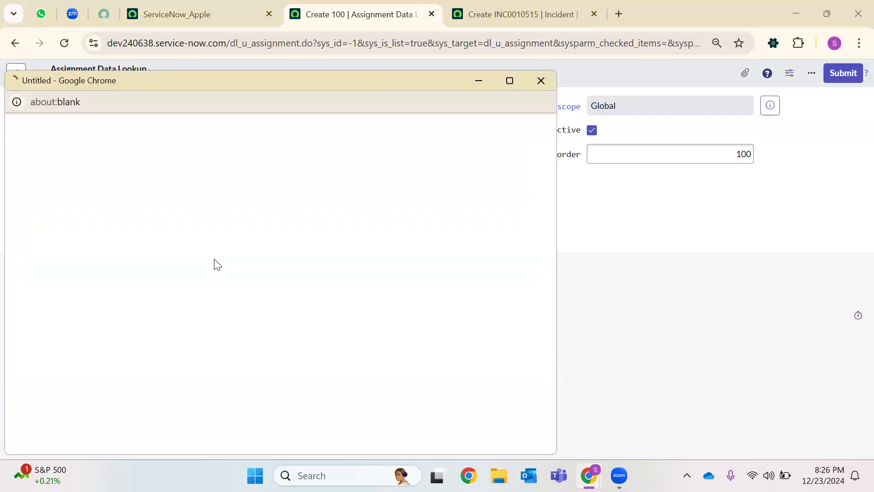
left_click(539, 80)
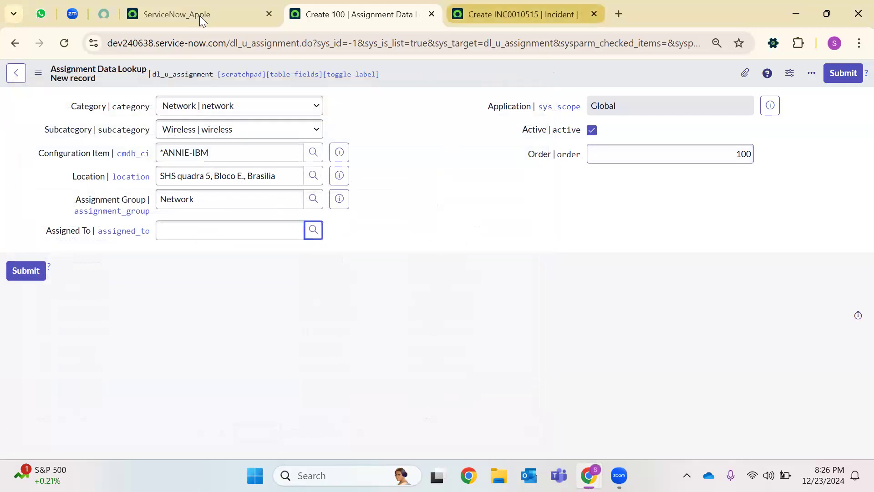
Step: Open the user group table list from the navigator with sys_user_group.LIST
left_click(200, 15)
left_click(63, 75)
key("BackSpace")
key("BackSpace")
key("BackSpace")
key("BackSpace")
key("BackSpace")
key("BackSpace")
key("BackSpace")
key("BackSpace")
key("BackSpace")
key("BackSpace")
key("BackSpace")
key("BackSpace")
key("BackSpace")
key("BackSpace")
type("s")
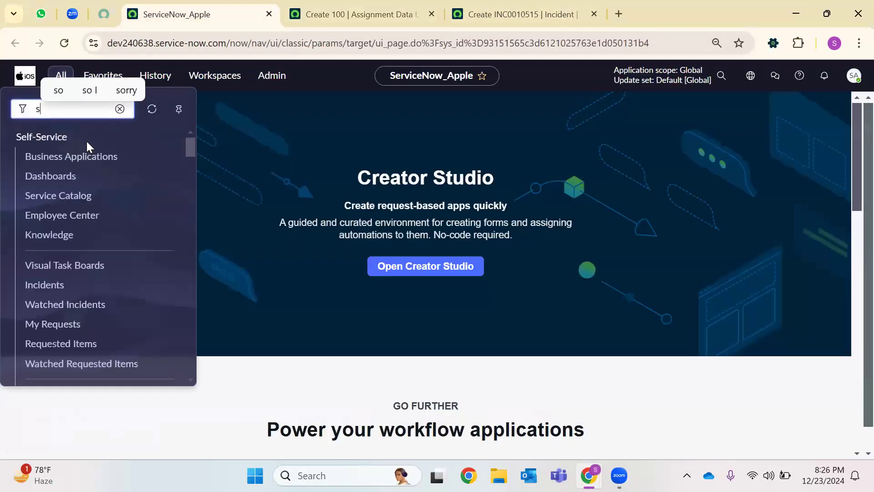
type("ys_user_")
type("group.LIST")
key("Return")
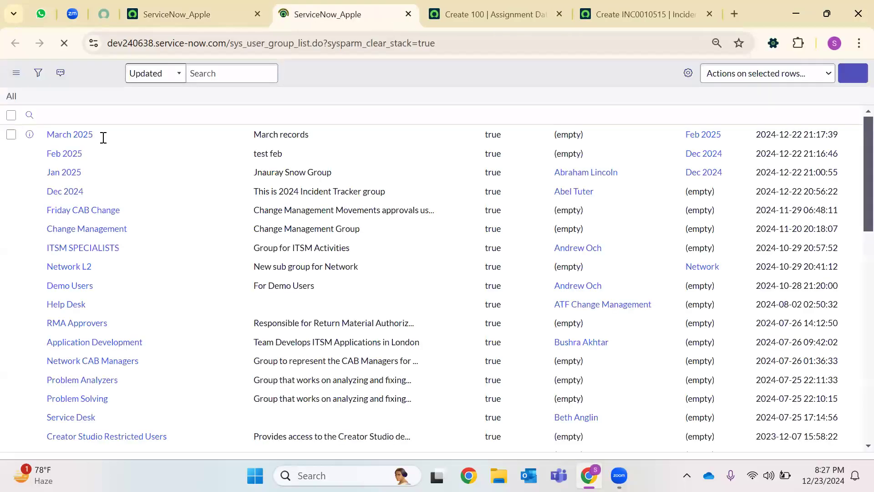
Step: Filter the groups list by the name Network, open the Network group, and review its group members
left_click(133, 301)
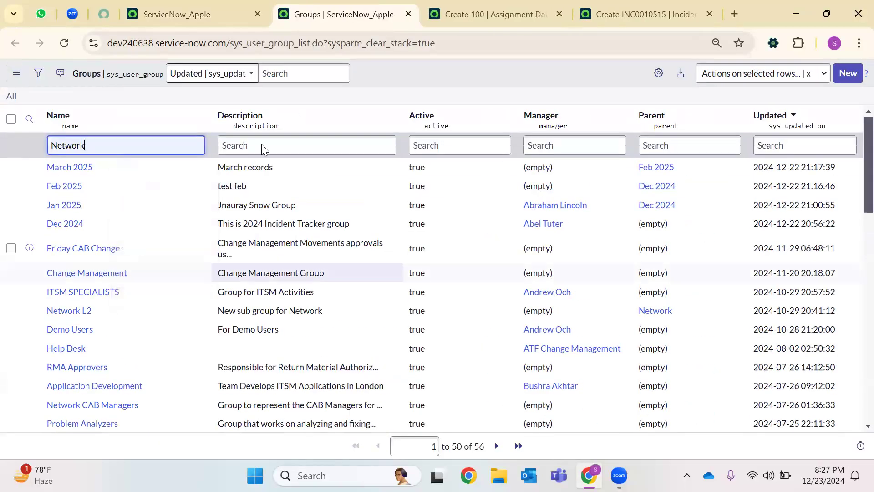
key("Return")
left_click(63, 206)
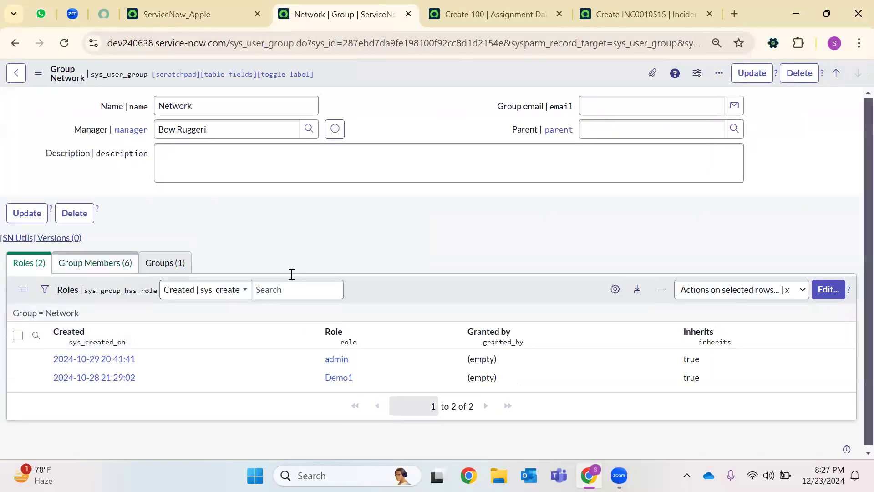
left_click(95, 263)
scroll(96, 263, "down", 2)
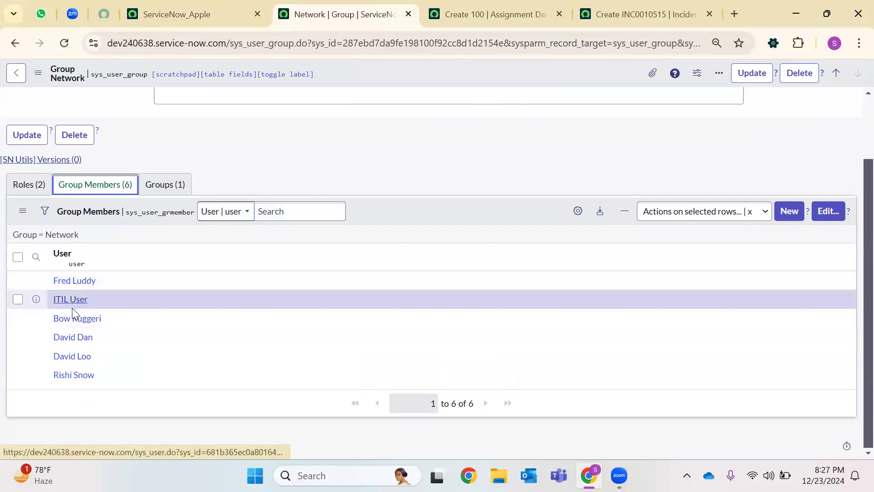
Step: Set Assigned To on the lookup record to a Network group member found by last name, and save the record
left_click(439, 7)
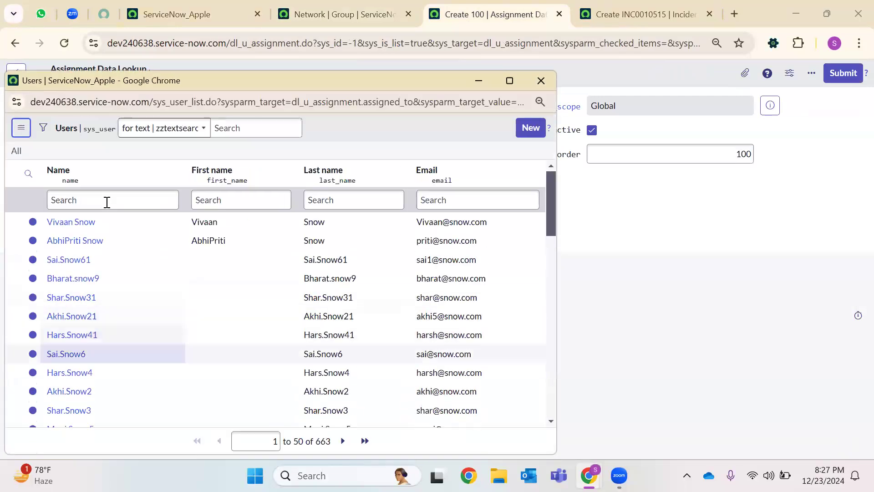
left_click(107, 200)
type("*L")
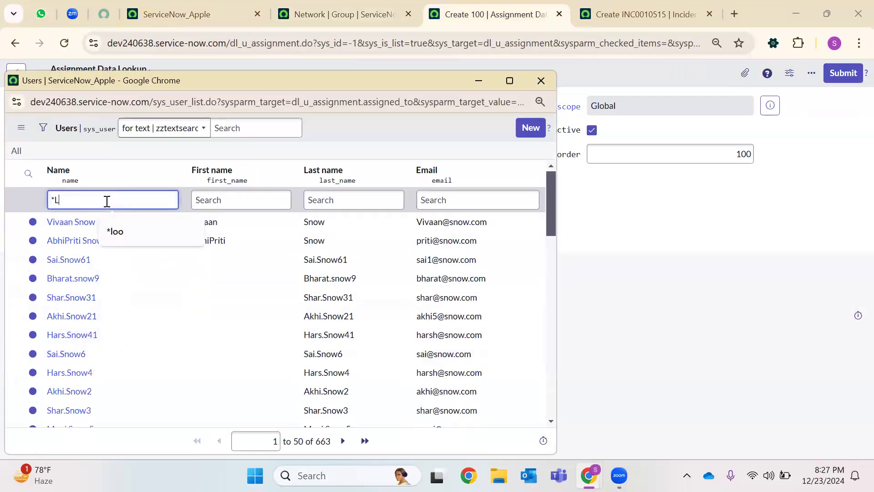
type("oo")
key("Return")
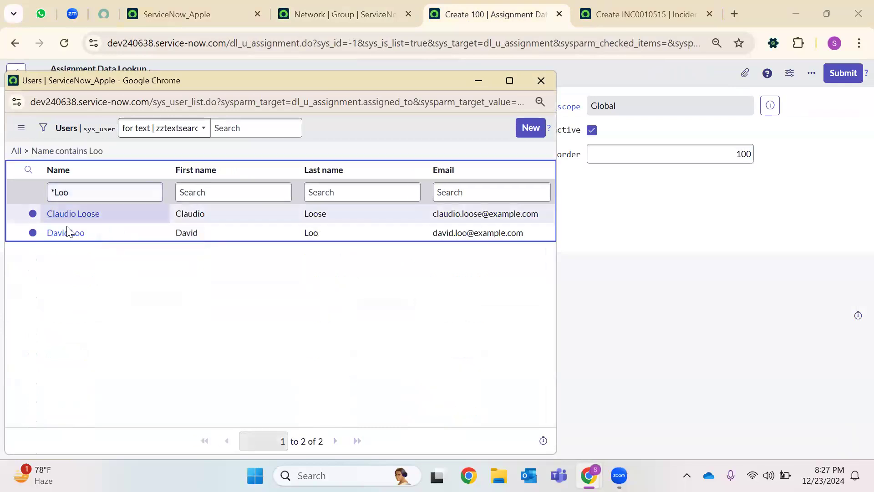
left_click(68, 232)
right_click(446, 72)
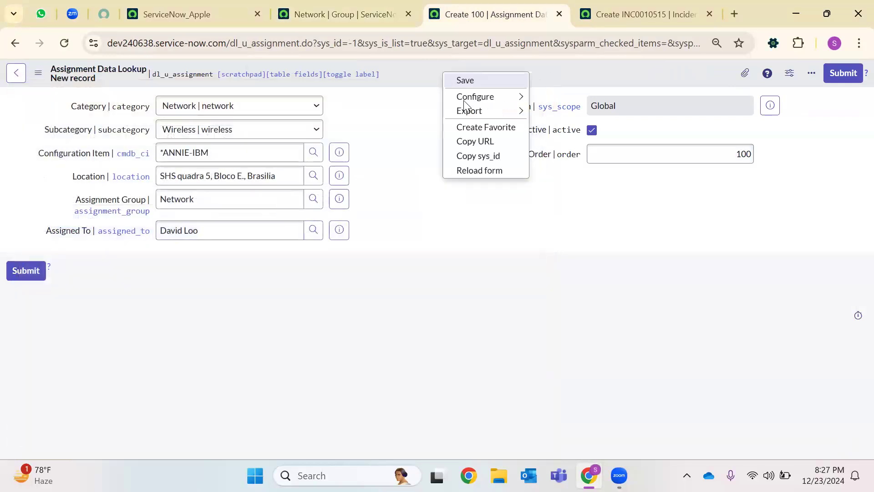
left_click(464, 79)
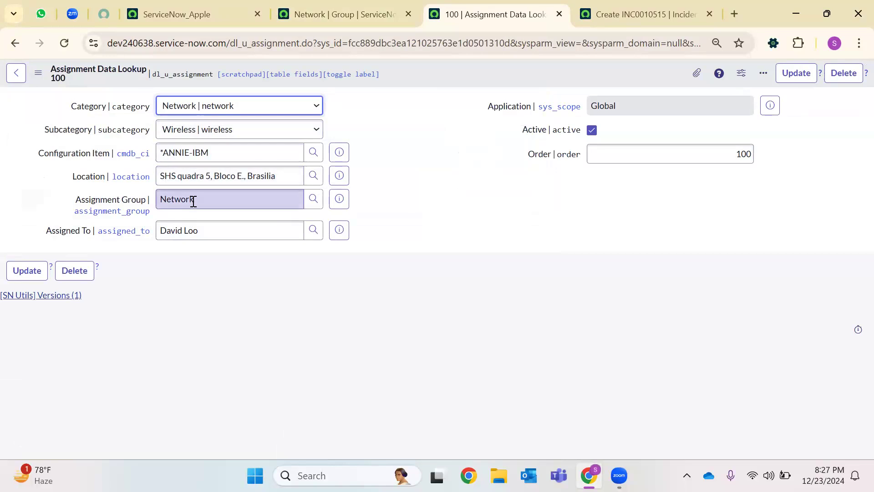
Step: Set the new incident's subcategory to Wireless and configuration item to *ANNIE-IBM, and check the Assignment group and Assigned to fields
left_click(592, 9)
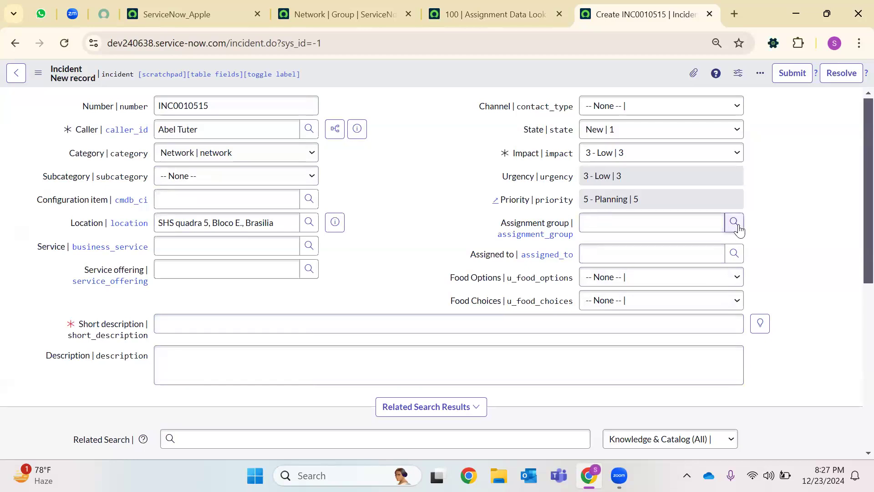
left_click_drag(569, 222, 501, 223)
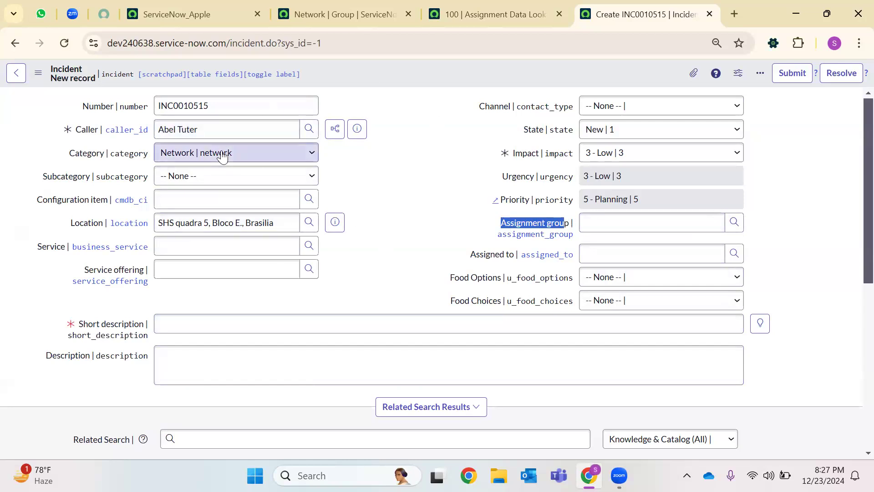
left_click(215, 176)
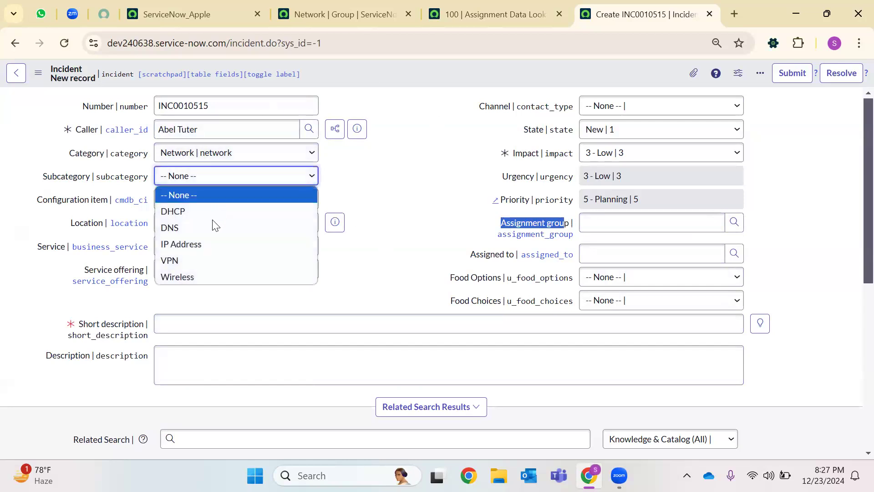
left_click(197, 276)
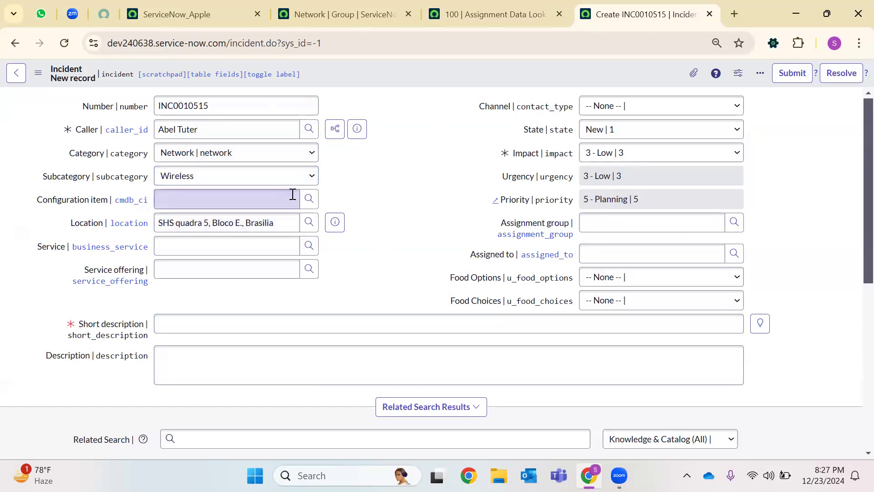
left_click(308, 199)
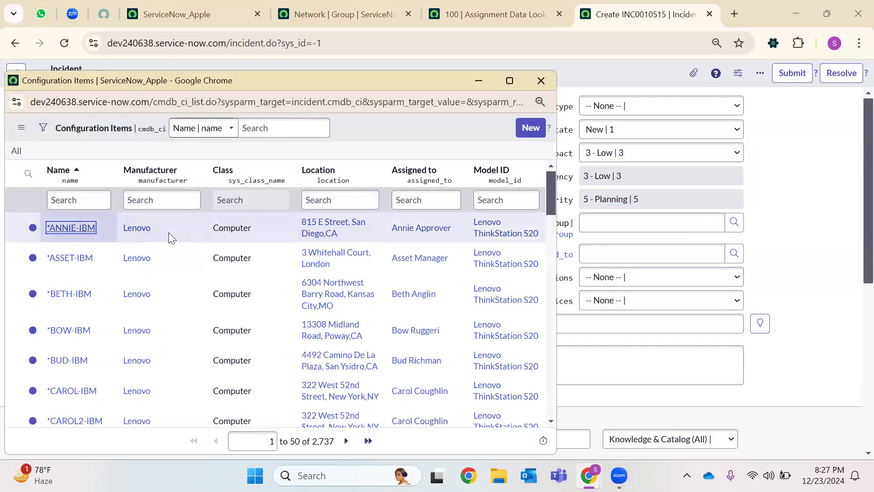
double_click(604, 226)
double_click(596, 259)
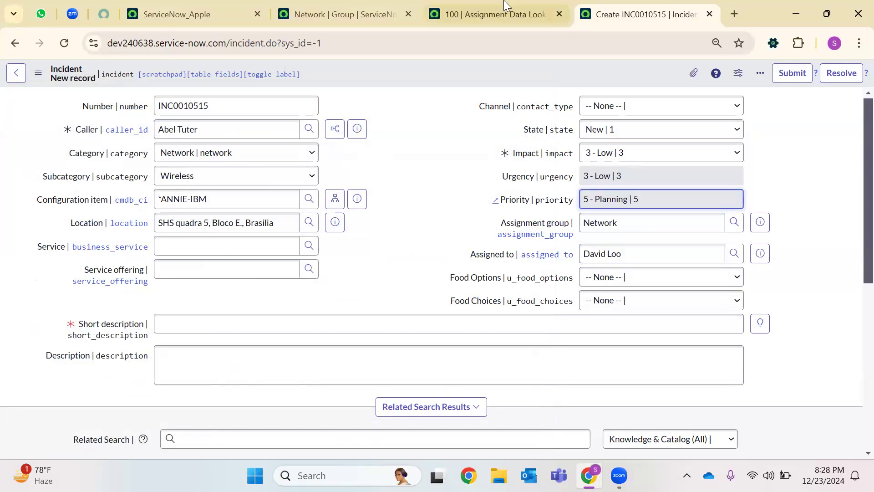
Step: Update the Assignment Data Lookup record and close its browser tab
left_click(487, 14)
left_click(797, 73)
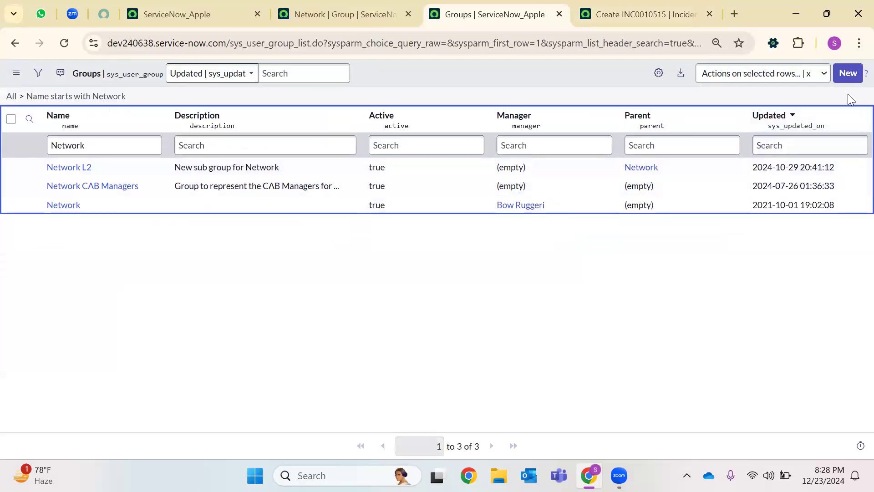
left_click(559, 14)
Step: Find Assignment Lookup Rules in the application navigator and open it in a new browser tab
left_click(177, 14)
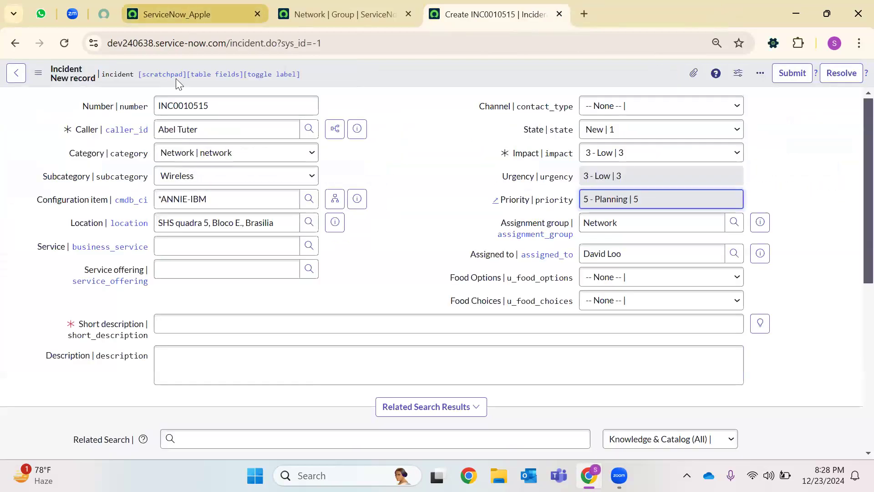
left_click(61, 75)
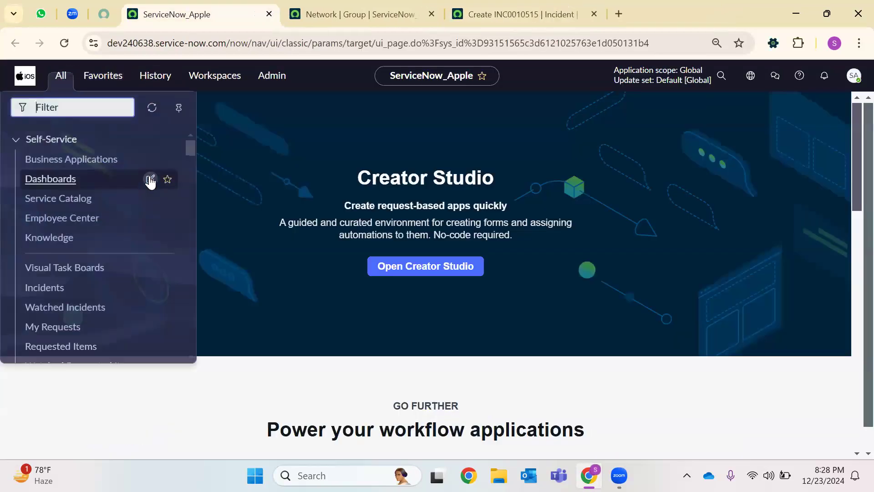
type("Assignm")
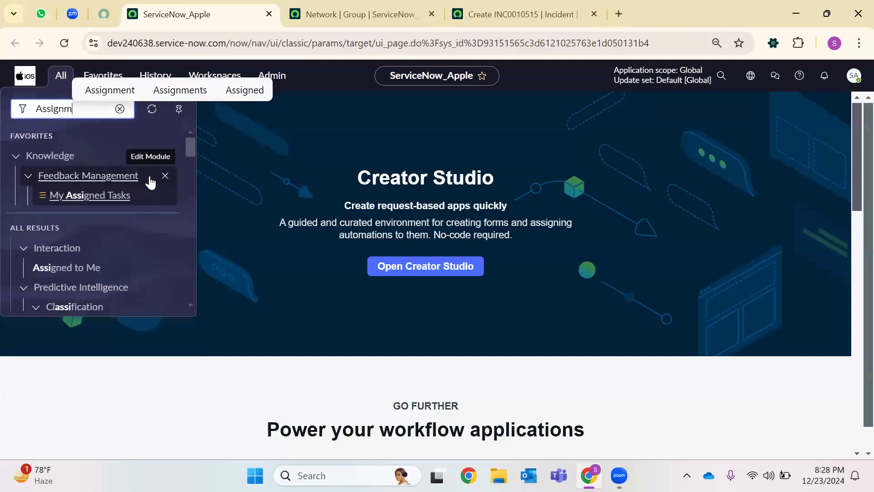
type("ent Look")
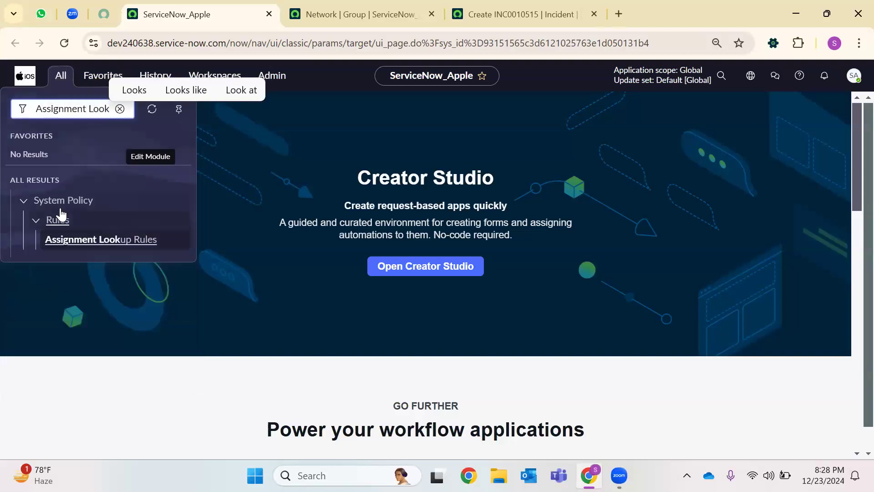
right_click(63, 242)
left_click(133, 261)
left_click(352, 17)
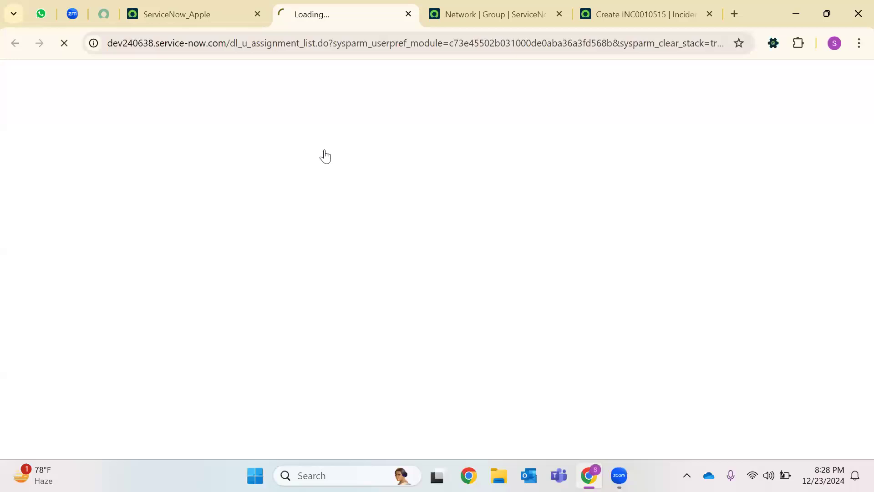
Step: On the open incident form, set the category to Hardware and subcategory to Keyboard, and point out the Configuration item and Location fields
left_click(622, 13)
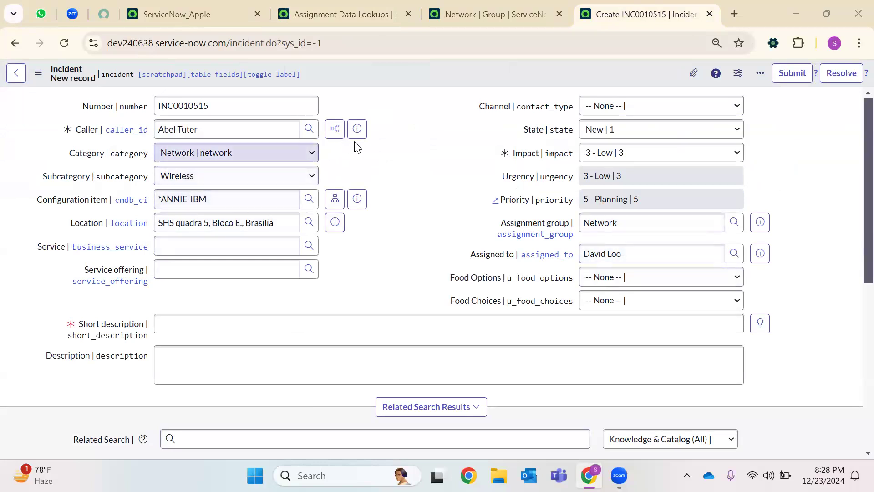
left_click(212, 158)
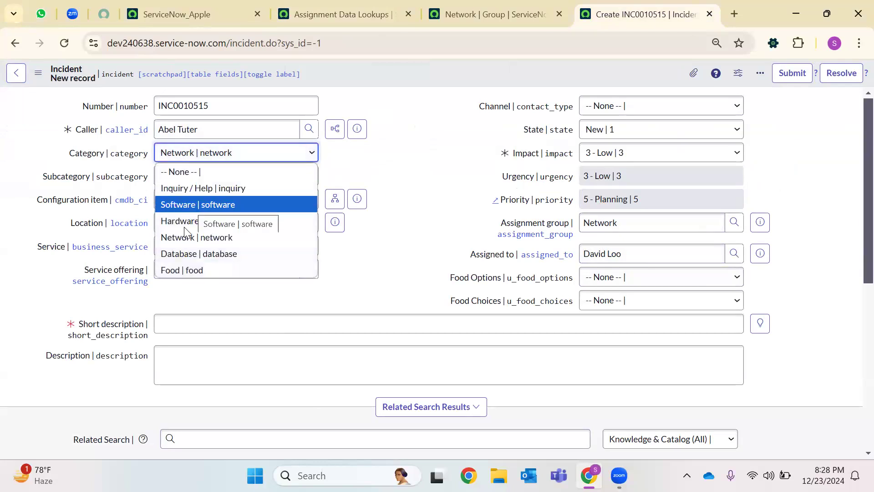
key("Return")
left_click(202, 177)
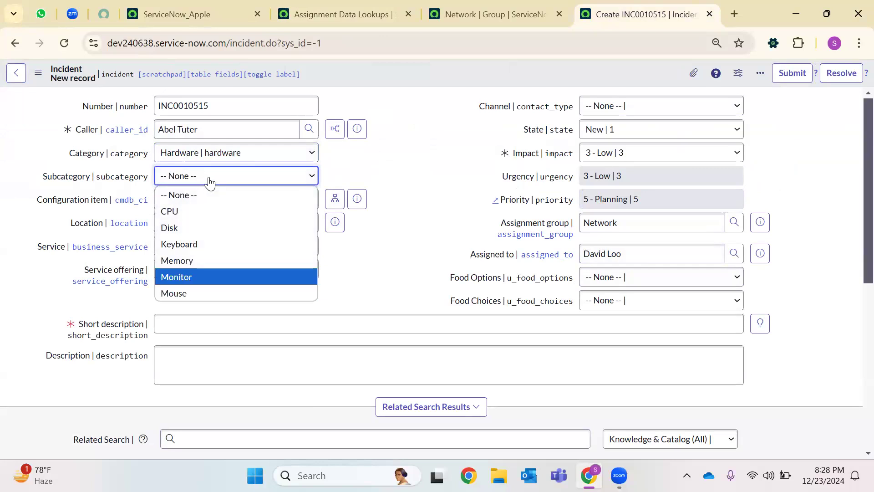
left_click(204, 244)
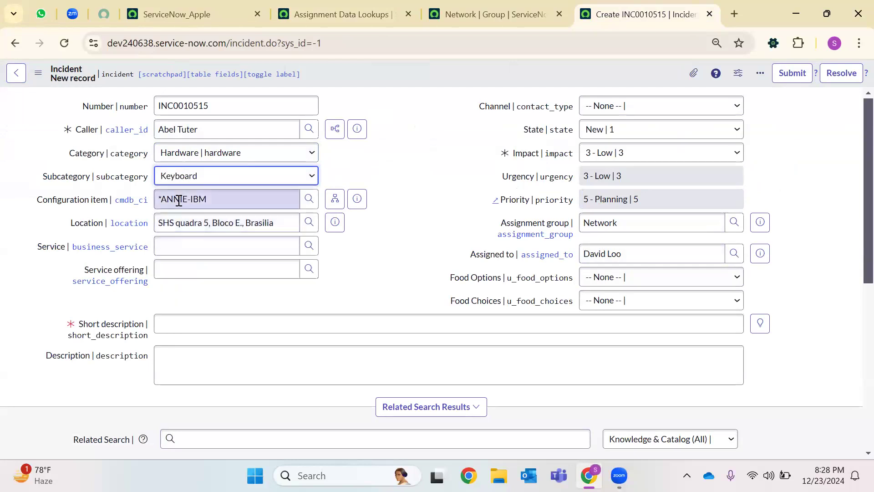
left_click_drag(38, 199, 110, 199)
left_click_drag(70, 223, 103, 223)
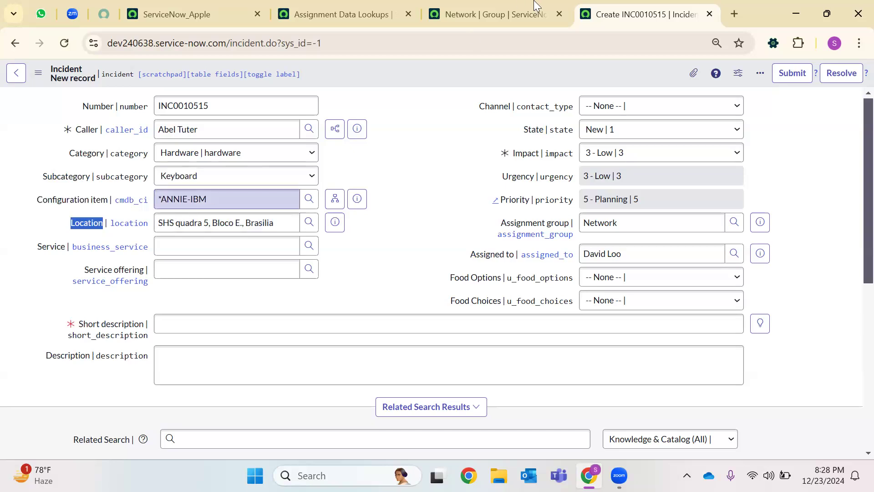
Step: Start a new Assignment Data Lookup record with category Hardware and subcategory Keyboard
left_click(342, 14)
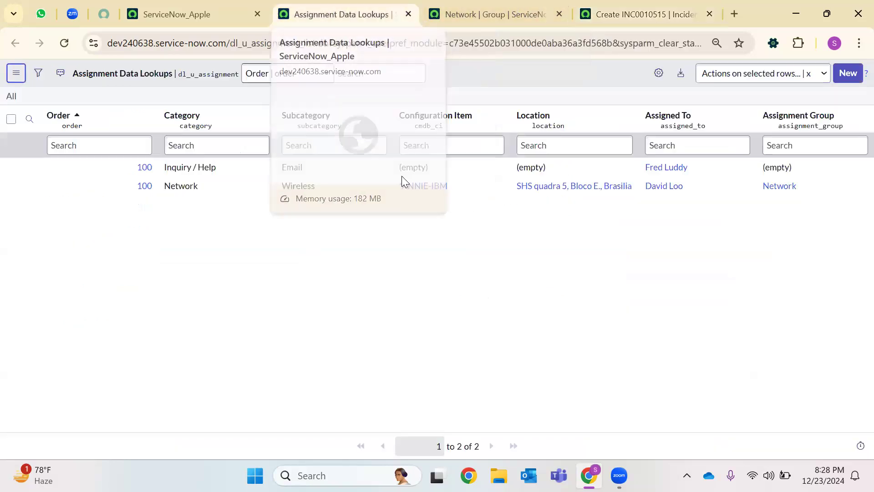
left_click(848, 74)
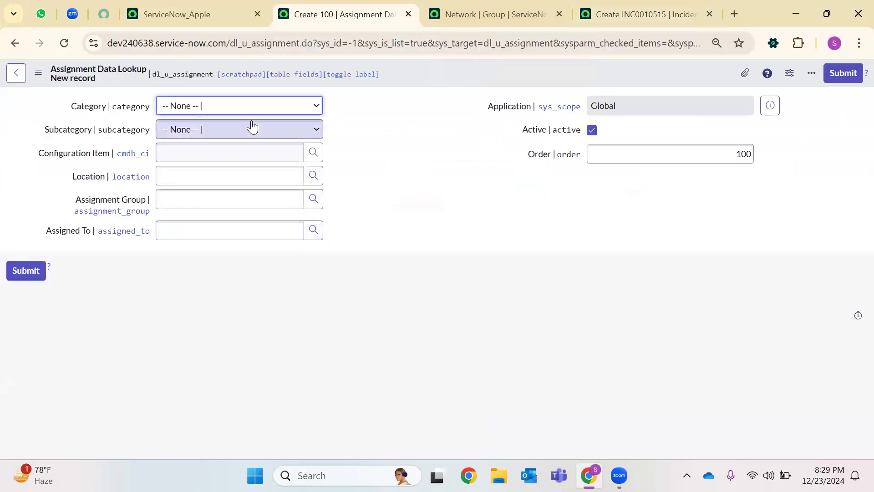
left_click(254, 111)
left_click(218, 173)
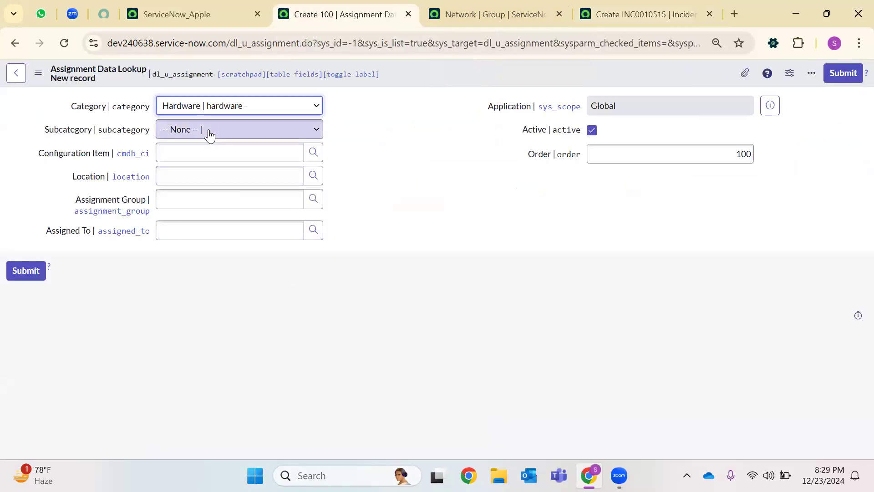
left_click(208, 132)
left_click(214, 312)
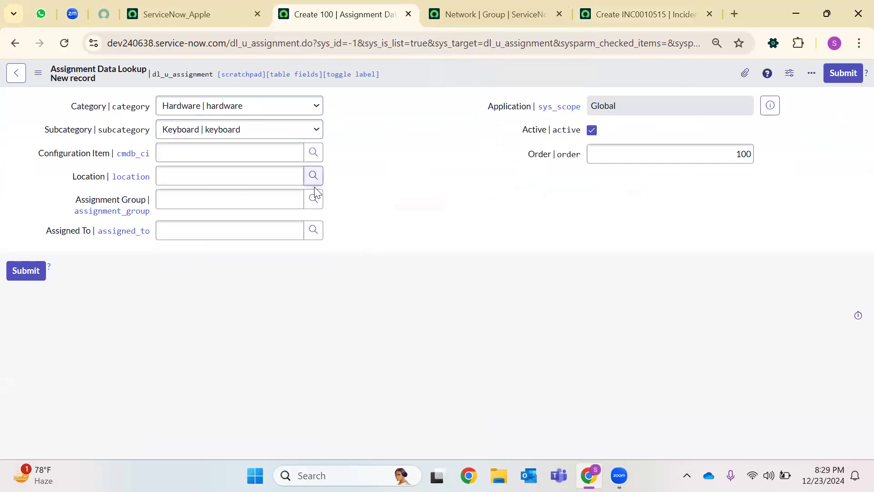
Step: Set the lookup record's assignment group to Hardware via a group name search, and submit the record
left_click(317, 203)
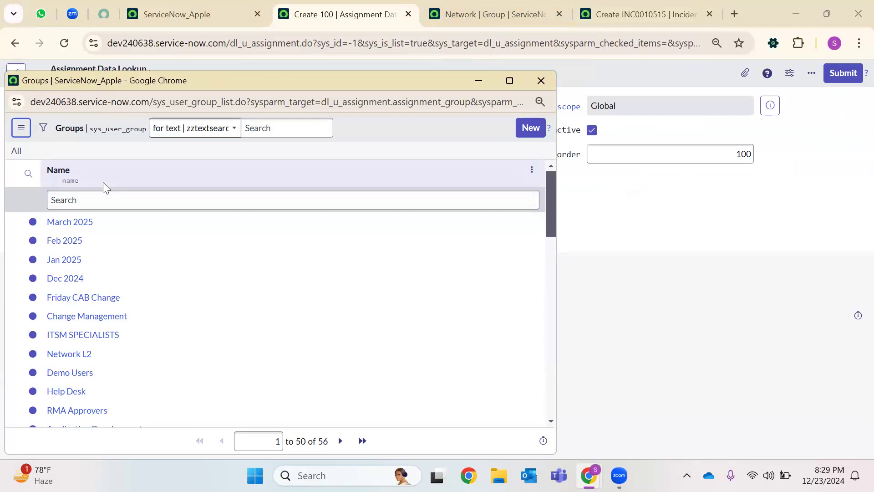
left_click(113, 203)
type("Hardware")
key("Return")
left_click(77, 213)
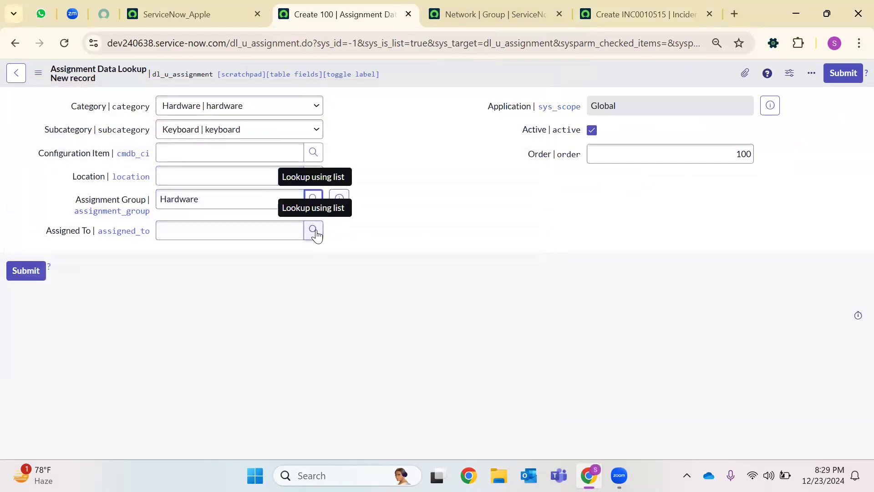
left_click(20, 270)
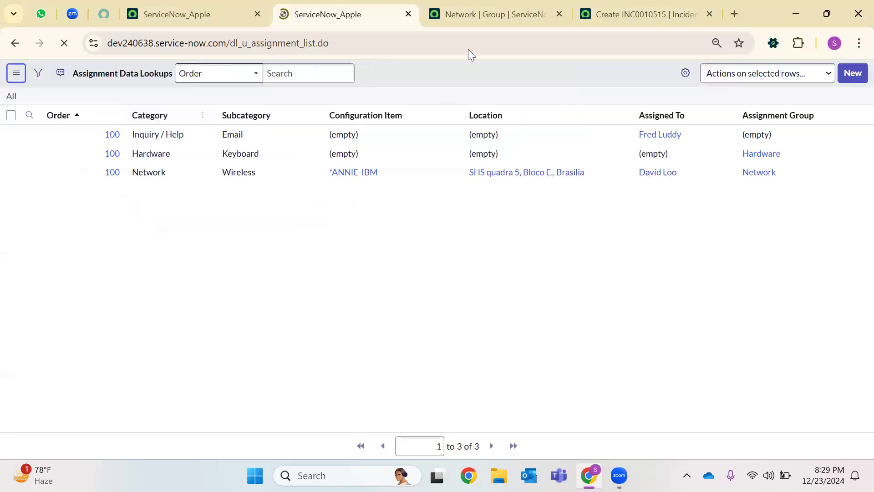
Step: Reload the new incident form, set category to Hardware and subcategory to Keyboard, and check the Assignment group field
left_click(628, 13)
key("F5")
left_click(504, 120)
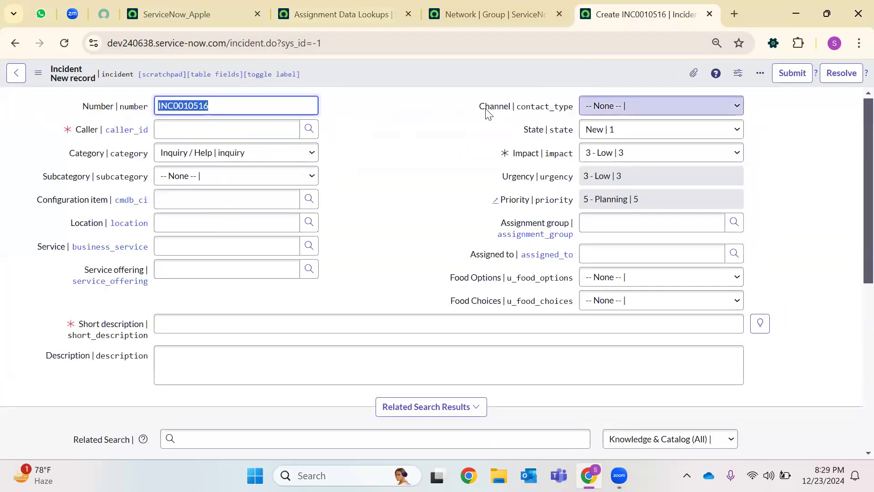
left_click(270, 152)
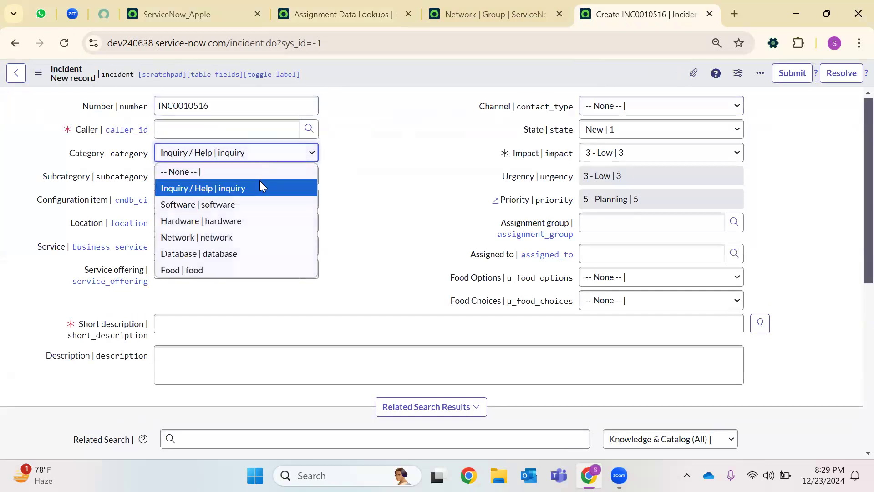
left_click(234, 221)
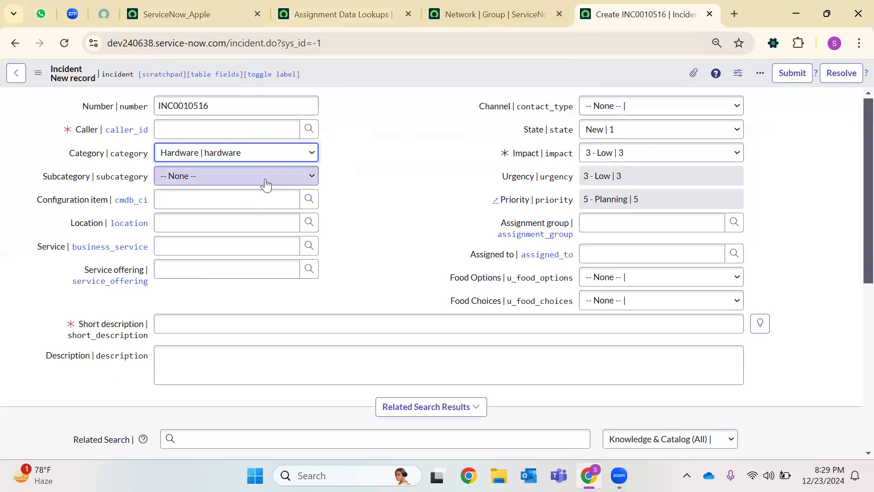
left_click_drag(77, 150, 328, 176)
left_click(328, 176)
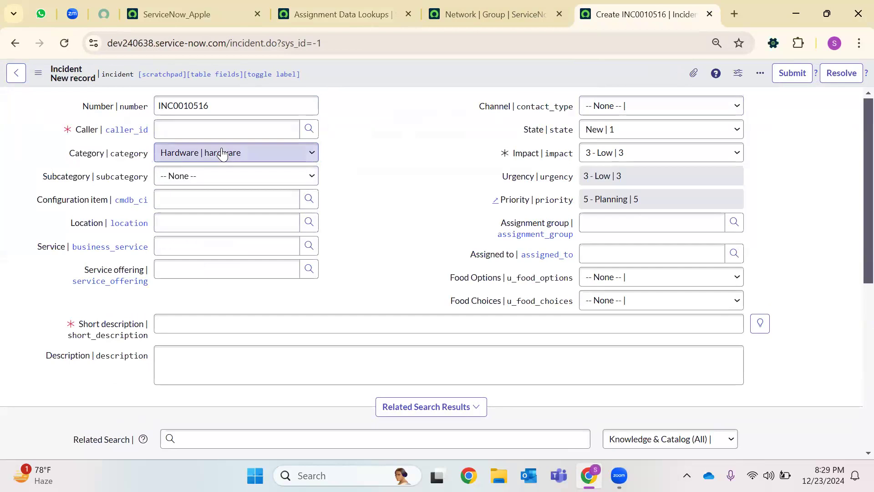
left_click(198, 178)
left_click(204, 244)
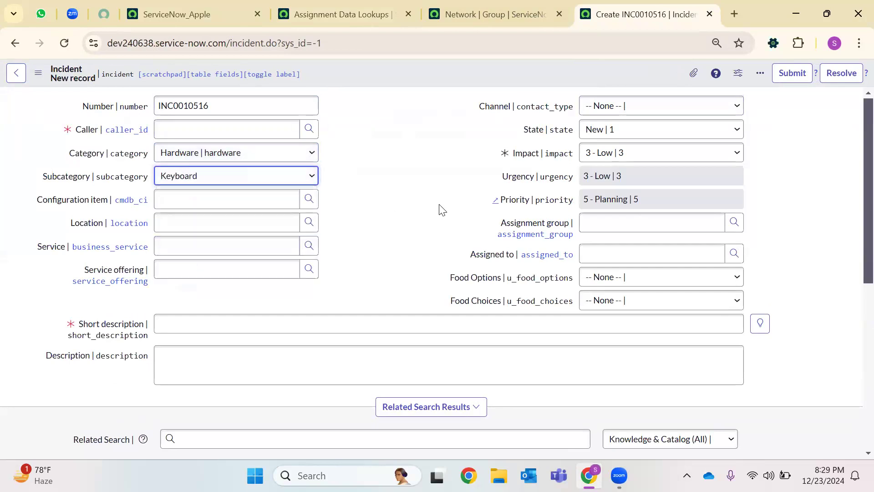
double_click(609, 222)
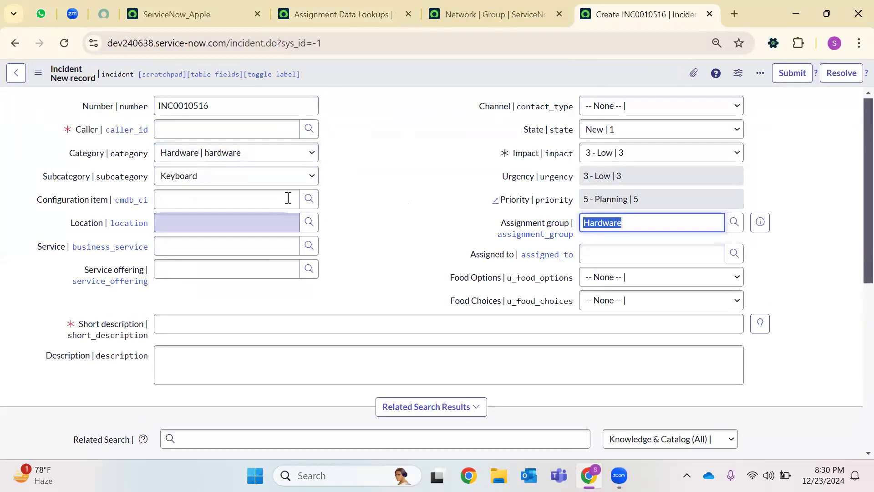
Step: Review the Assignment Data Lookups list, and close the Network group and Assignment Data Lookups browser tabs
left_click(401, 11)
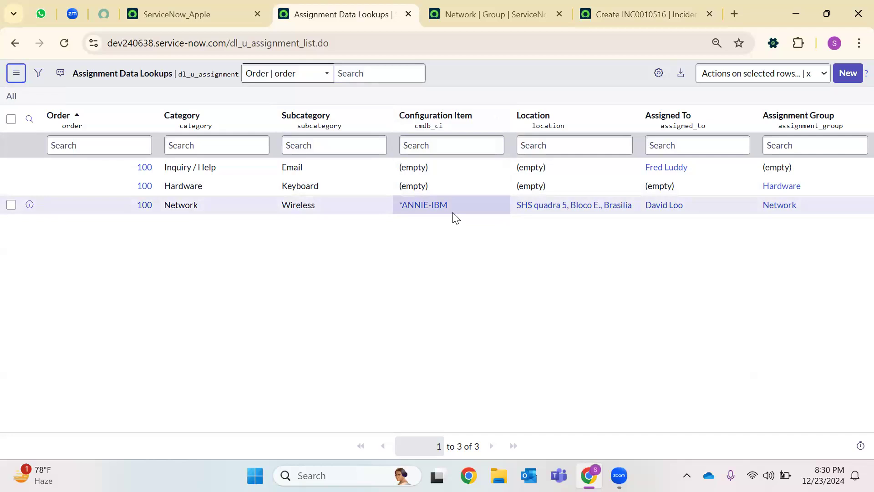
left_click(528, 4)
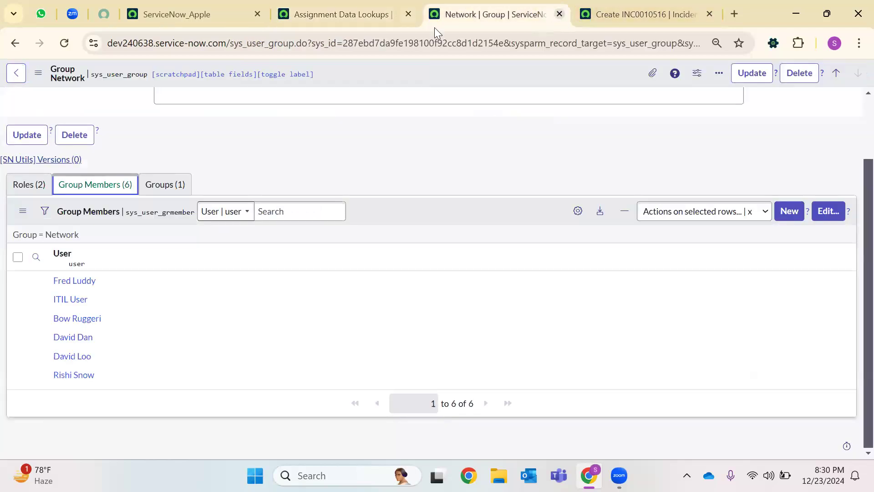
key("ctrl+w")
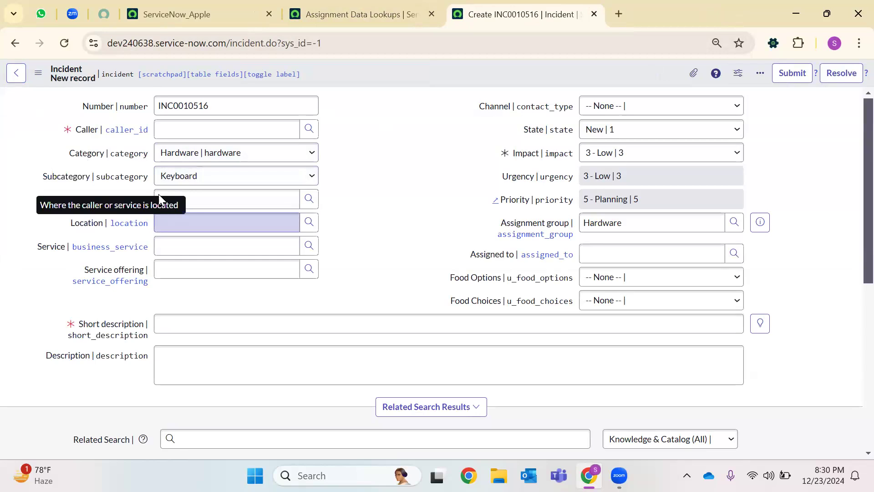
left_click(432, 14)
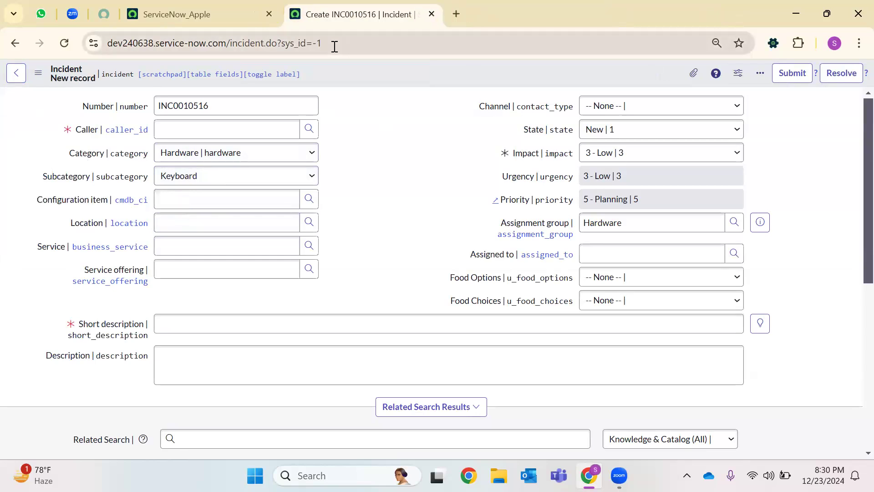
Step: Replace the application navigator filter on the ServiceNow home tab with Assignment Rules
left_click(176, 9)
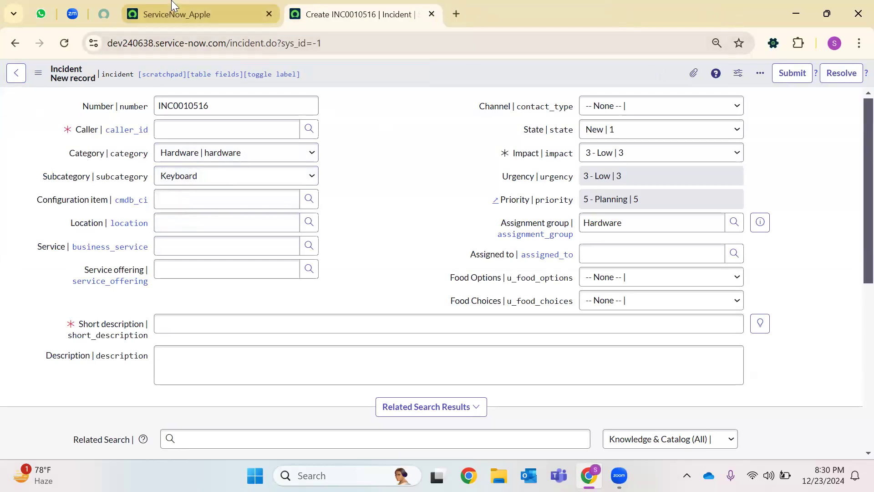
left_click(73, 84)
key("BackSpace")
key("BackSpace")
key("BackSpace")
key("BackSpace")
key("BackSpace")
key("BackSpace")
key("BackSpace")
key("BackSpace")
key("BackSpace")
key("BackSpace")
key("BackSpace")
key("BackSpace")
key("BackSpace")
key("BackSpace")
key("BackSpace")
type("A")
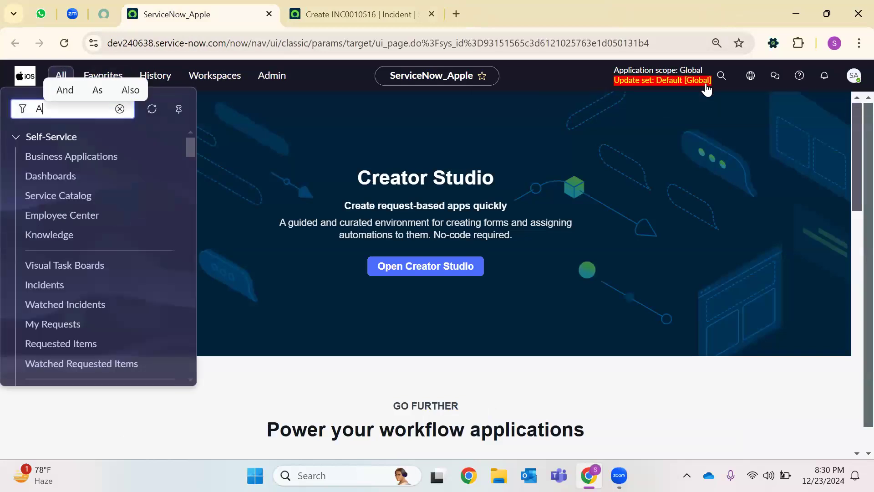
type("ssignment ")
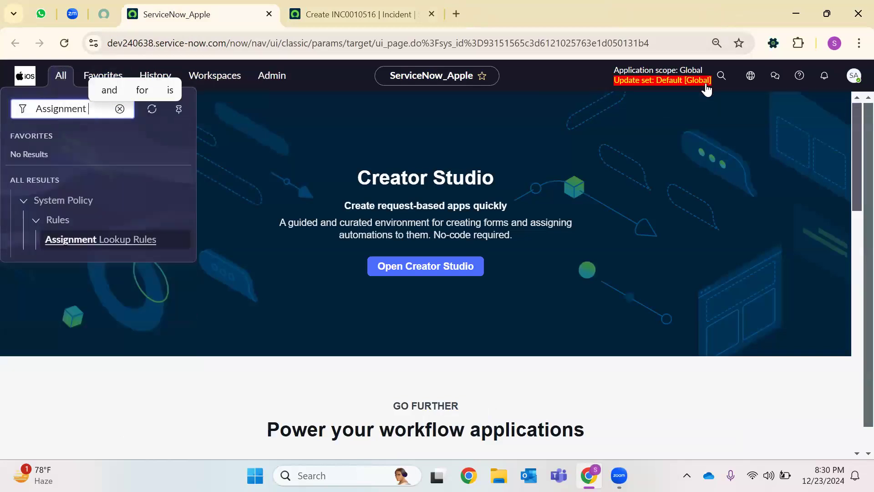
type("Rules")
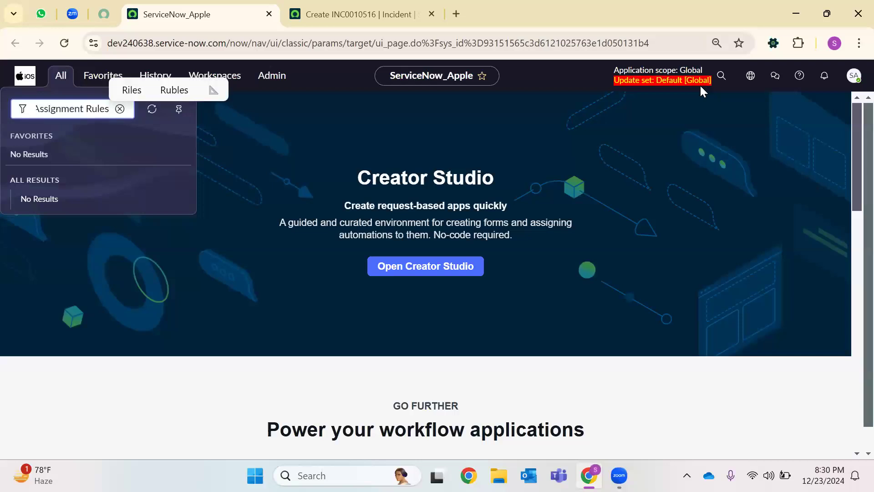
Step: Shorten the navigator filter to Assignment and look through the matching modules for assignment rules
key("BackSpace")
key("BackSpace")
key("BackSpace")
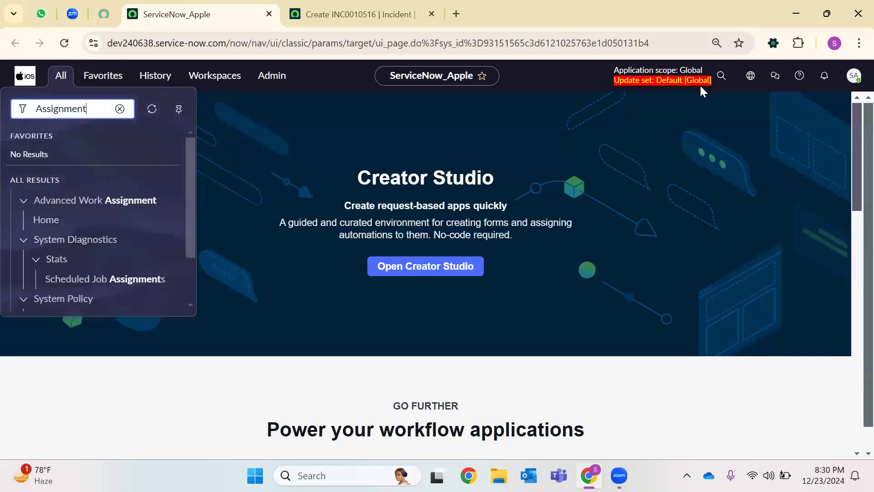
type("r")
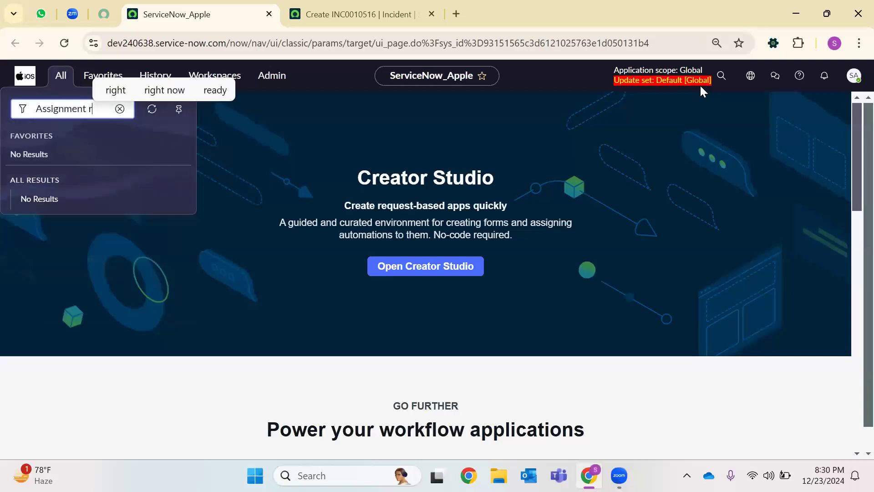
key("BackSpace")
key("BackSpace")
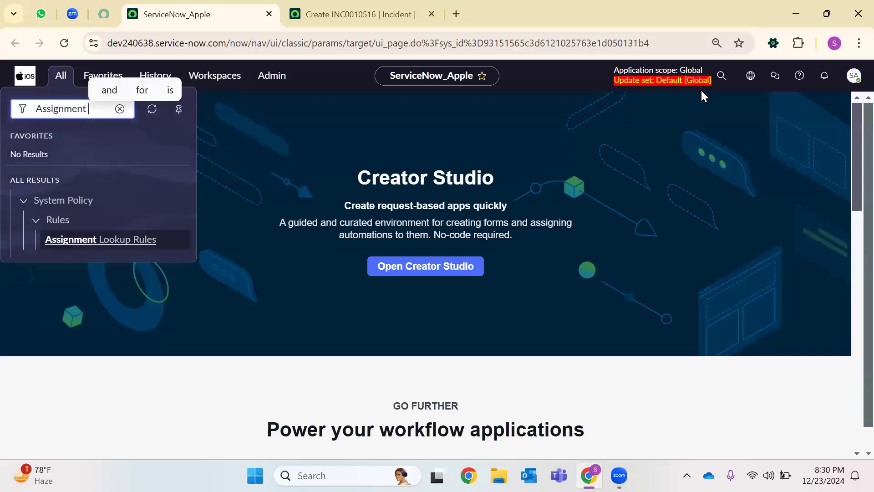
scroll(429, 183, "down", 2)
scroll(429, 183, "down", 2)
scroll(429, 183, "up", 4)
Step: Clear the application navigator filter, enter Assignment again, and find the Assignment module under System Policy > Rules
key("BackSpace")
key("BackSpace")
key("BackSpace")
key("BackSpace")
key("BackSpace")
key("BackSpace")
key("BackSpace")
key("BackSpace")
key("BackSpace")
key("BackSpace")
key("BackSpace")
type("Ass")
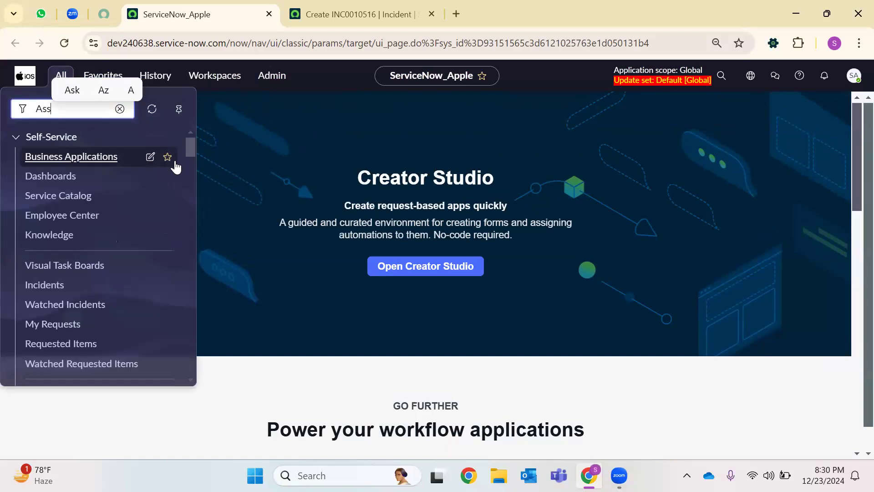
type("ignment")
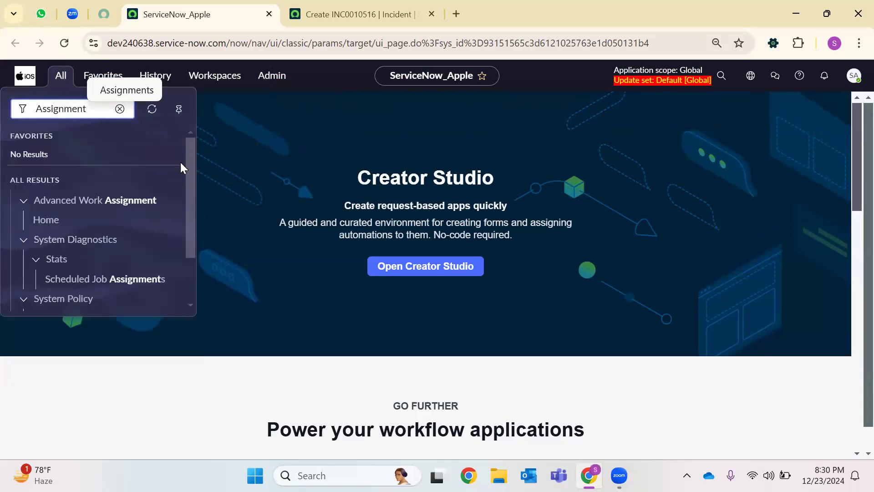
scroll(114, 222, "down", 2)
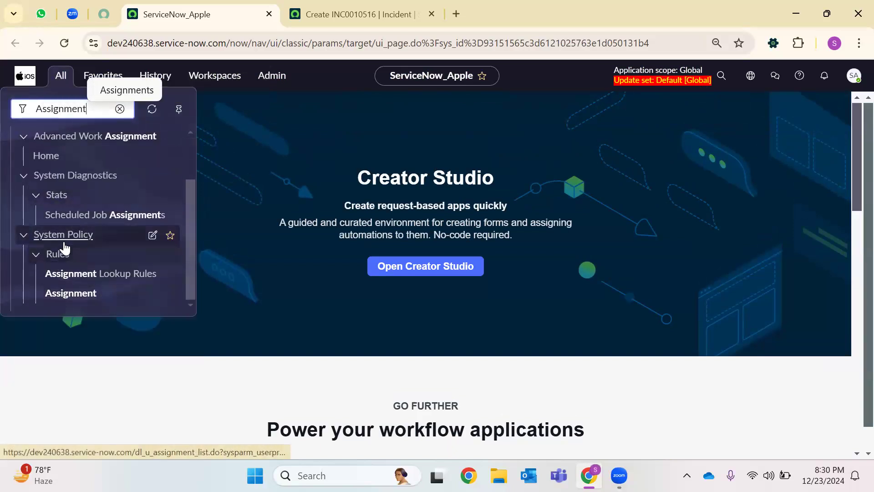
Step: Open the System Policy Assignment module in a new browser tab and examine the Assignment Rules list and its table name
right_click(79, 296)
left_click(175, 109)
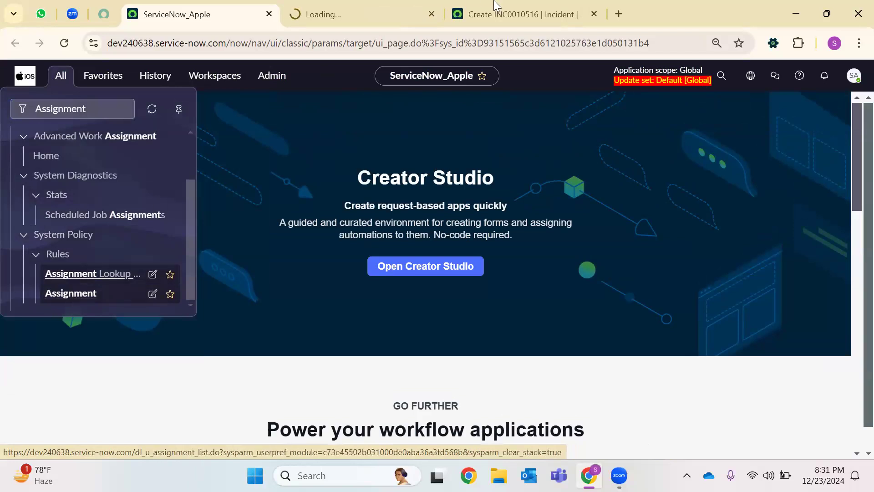
left_click(386, 7)
scroll(297, 304, "down", 2)
scroll(294, 338, "up", 2)
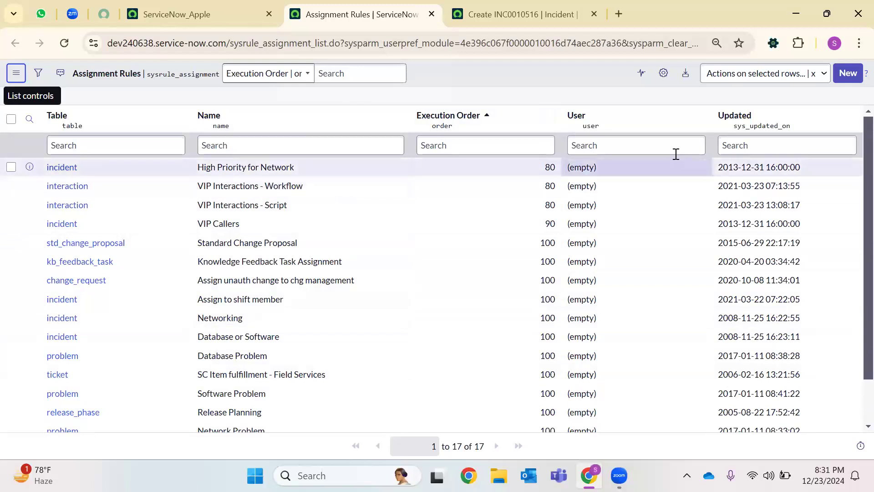
double_click(268, 43)
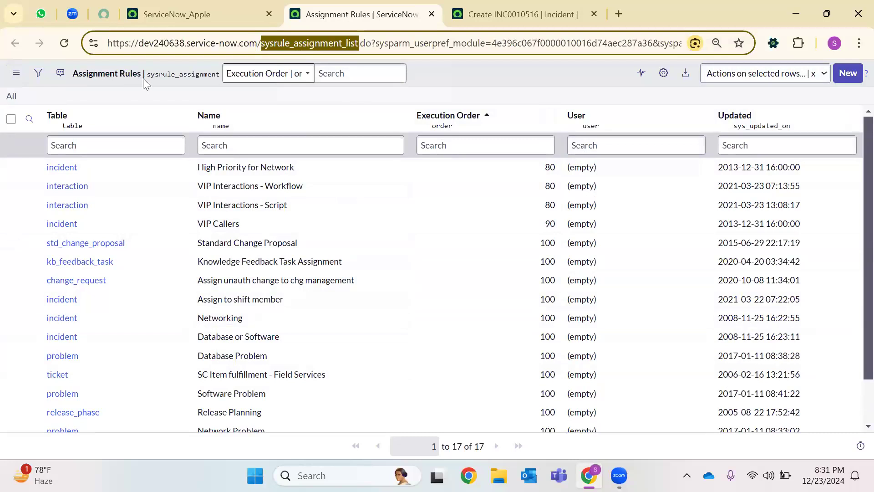
left_click_drag(149, 78, 223, 79)
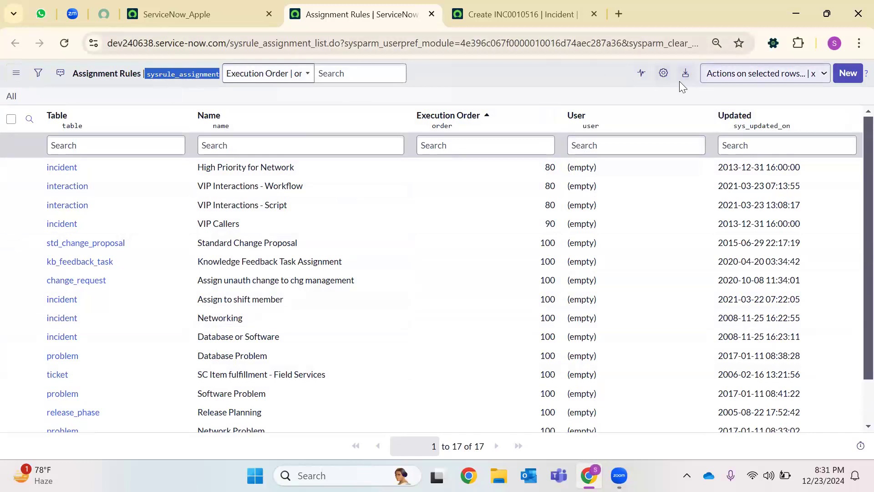
Step: Start a new Assignment Rule record from the Assignment Rules list
left_click(852, 59)
left_click(847, 76)
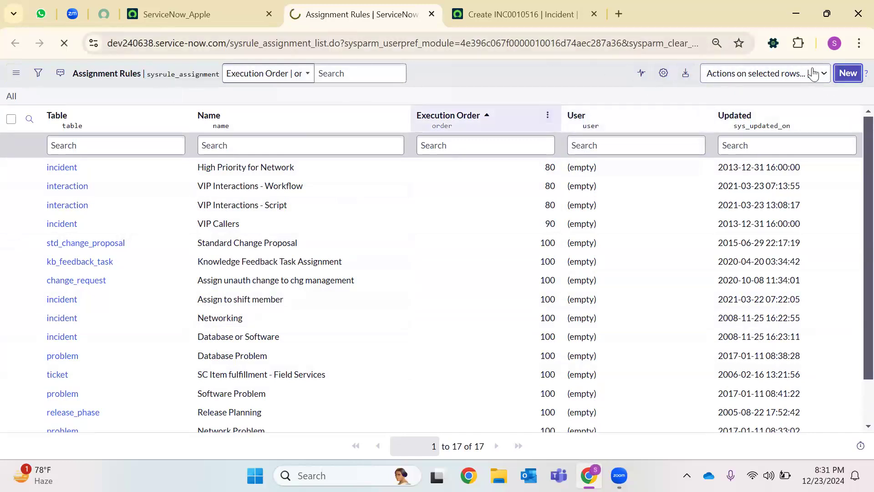
left_click(848, 79)
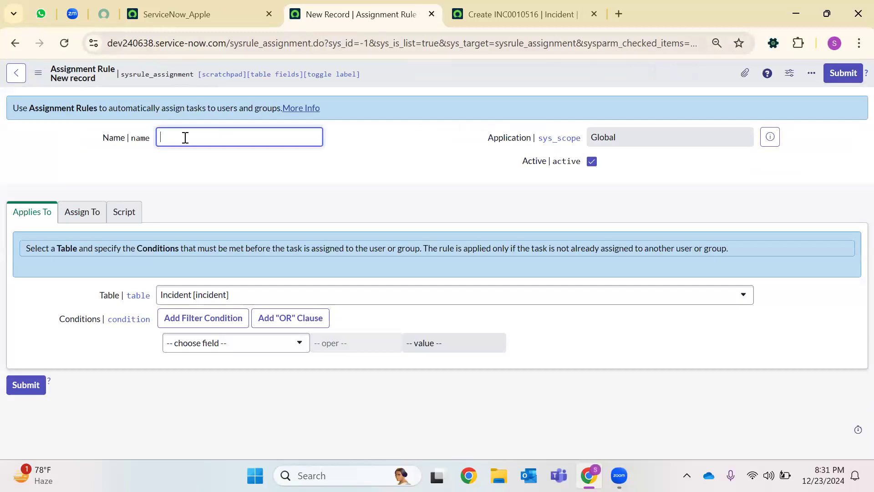
Step: On the new incident's browser tab, set Channel to Chat, State to In Progress and Impact to 1 - High, and review the remaining fields
left_click(476, 5)
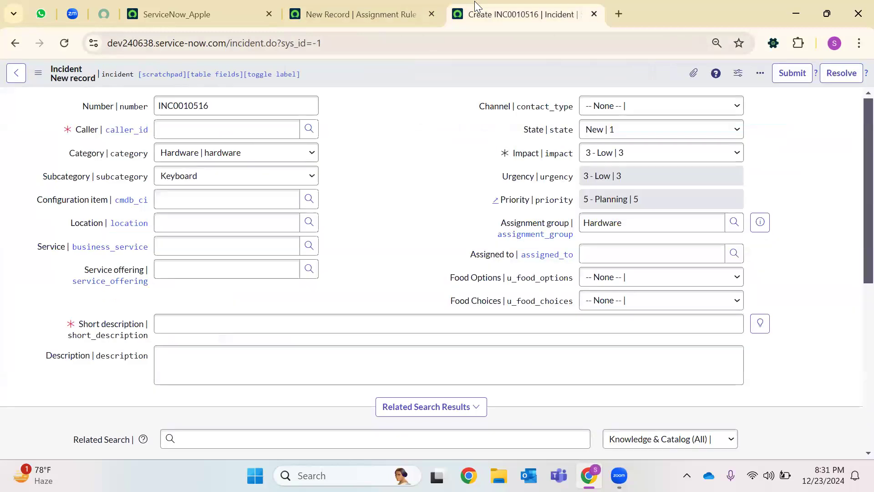
left_click(603, 107)
left_click(603, 140)
left_click(606, 130)
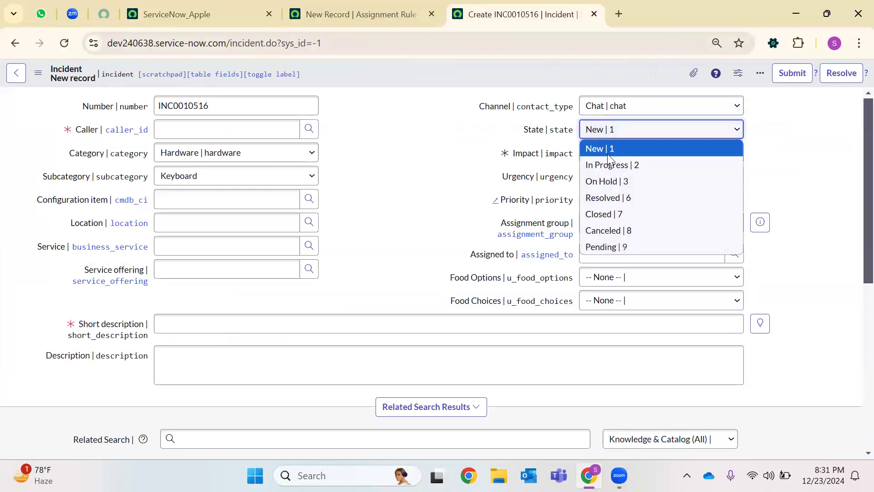
left_click(602, 163)
left_click(604, 154)
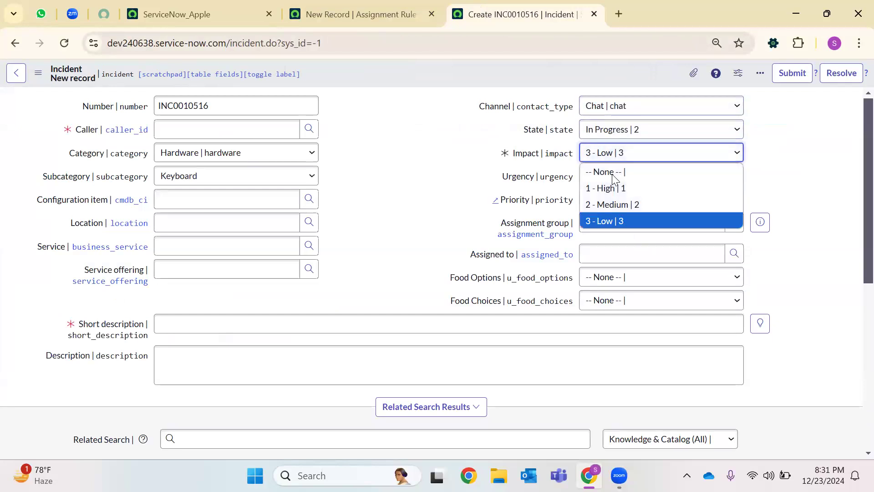
left_click(599, 187)
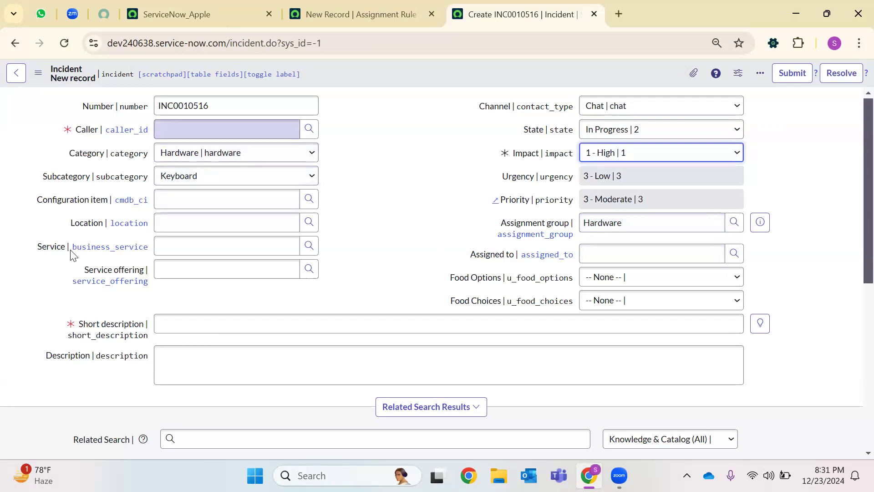
left_click(169, 364)
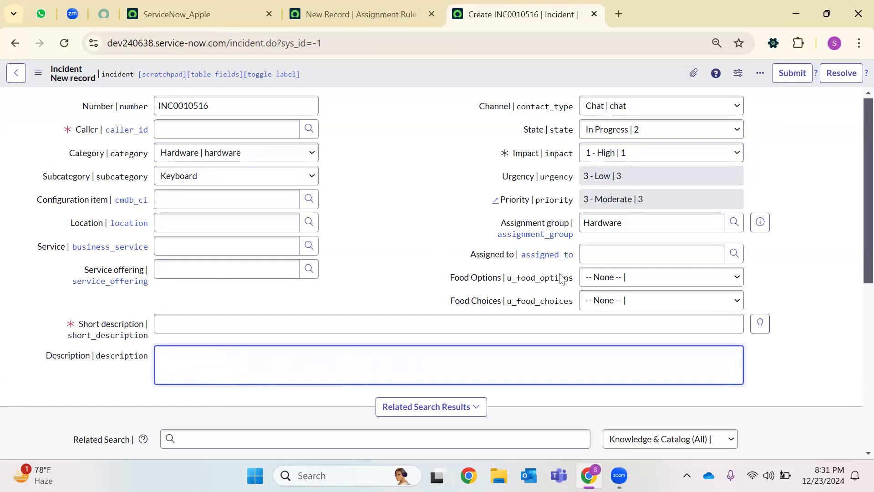
left_click(604, 200)
left_click(421, 353)
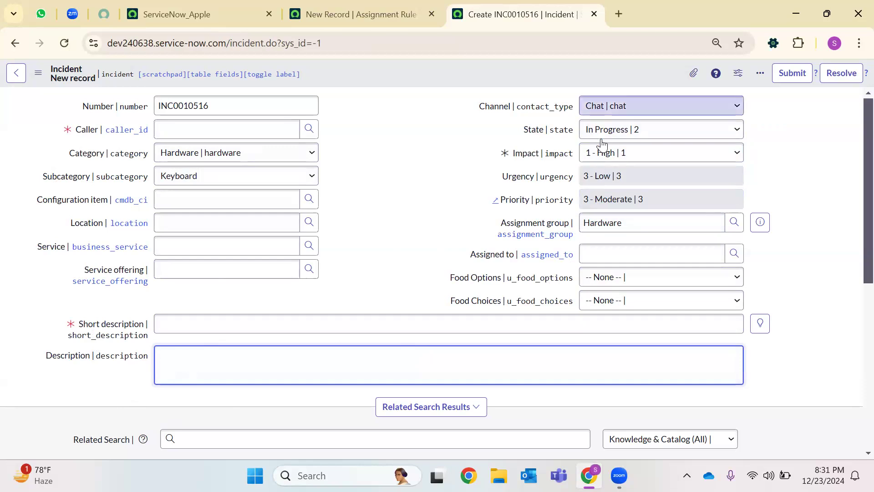
left_click(602, 111)
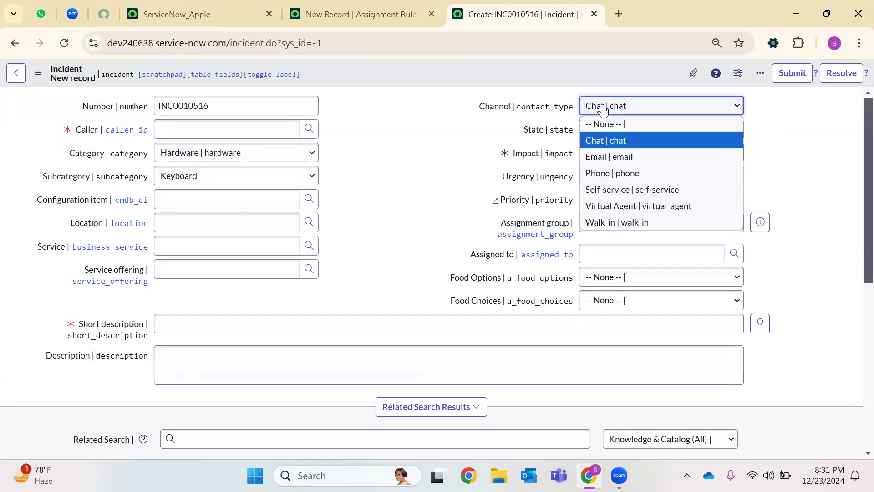
left_click(549, 130)
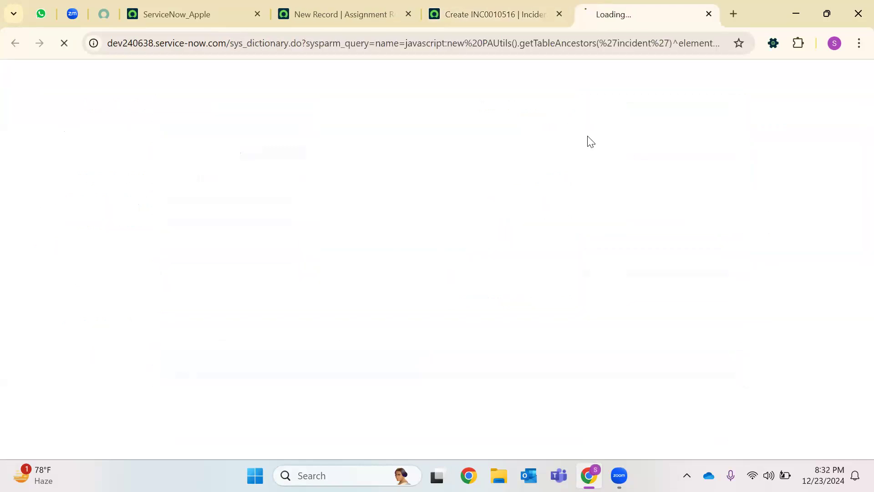
left_click(709, 14)
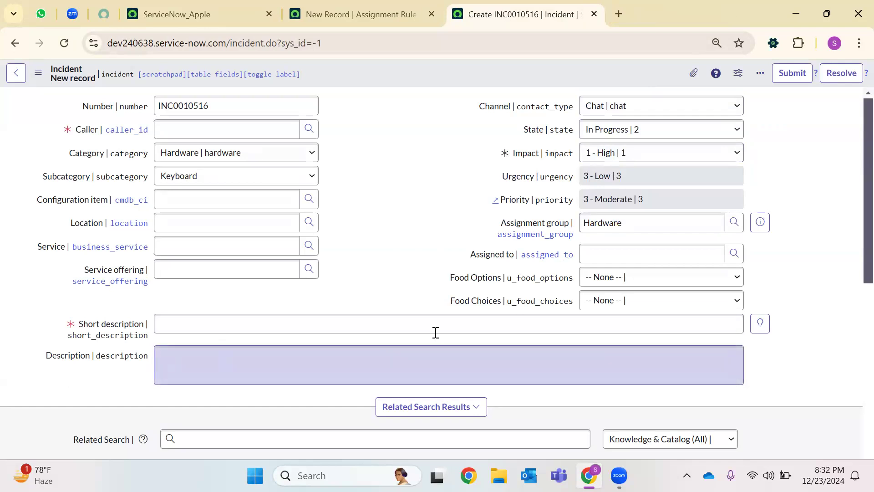
double_click(597, 222)
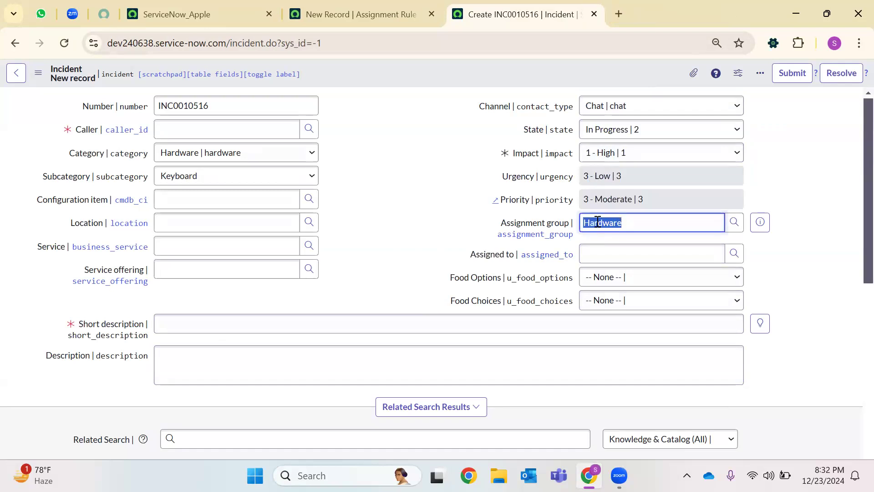
left_click(360, 14)
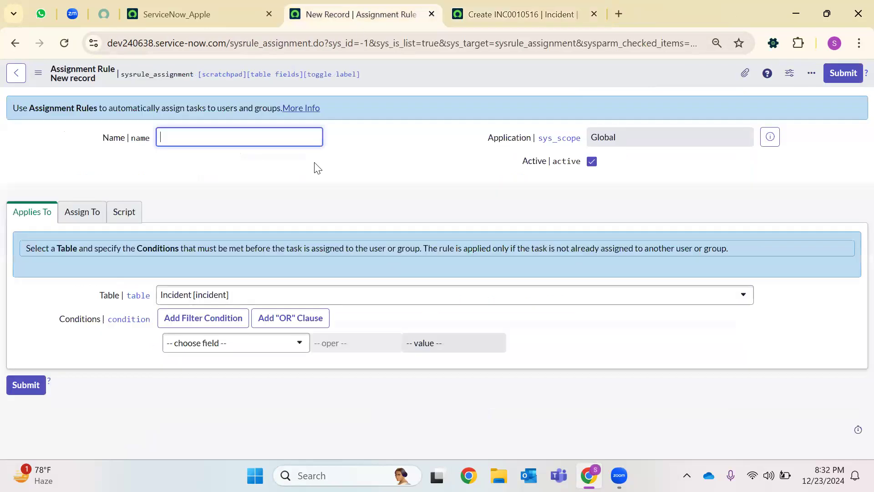
left_click(564, 15)
Step: Enter "Channel is chat, state is Inprogress , Description starts with Today is Monday." in the incident's Description
left_click(280, 370)
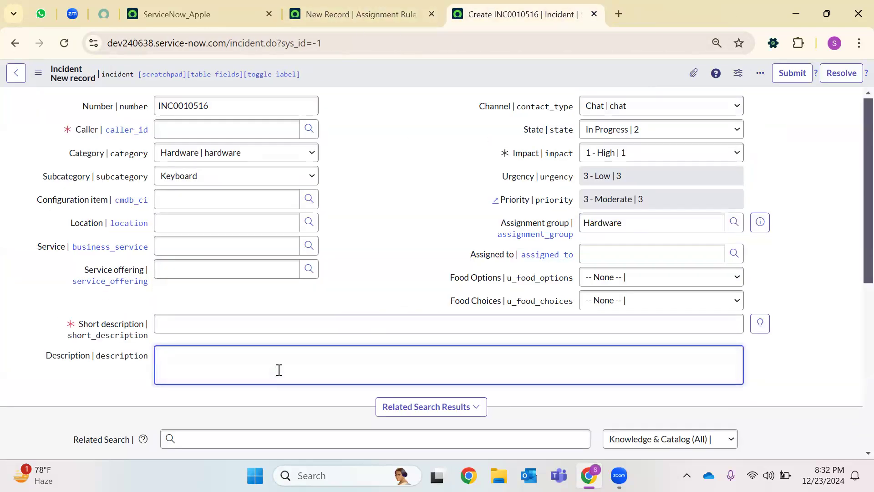
type("Cha")
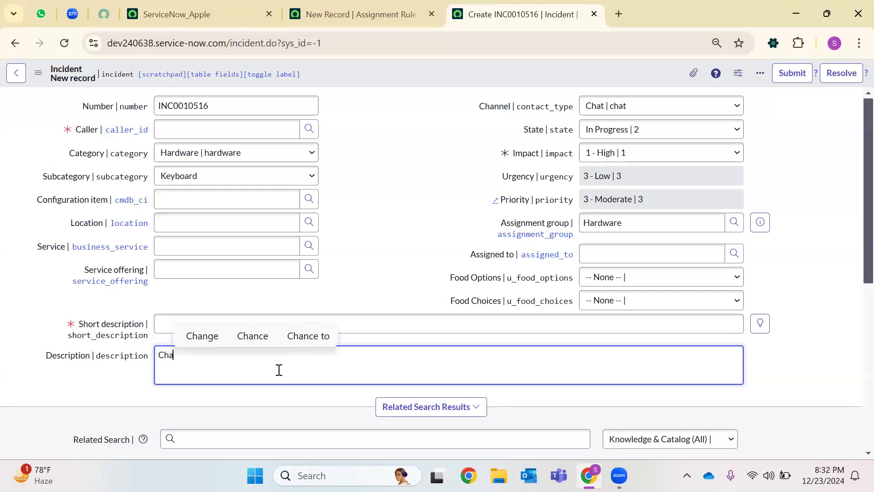
type("nnel is vhat")
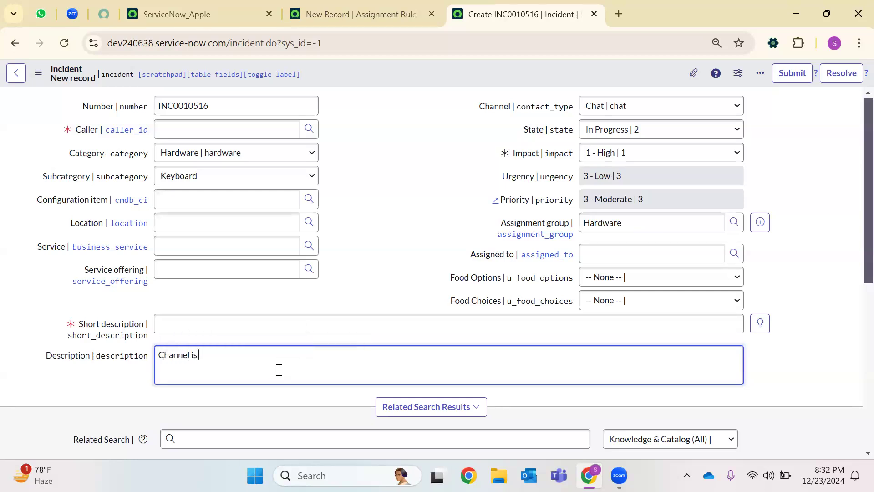
key("BackSpace")
key("BackSpace")
key("BackSpace")
type("hat, state is Inprogress , Descr")
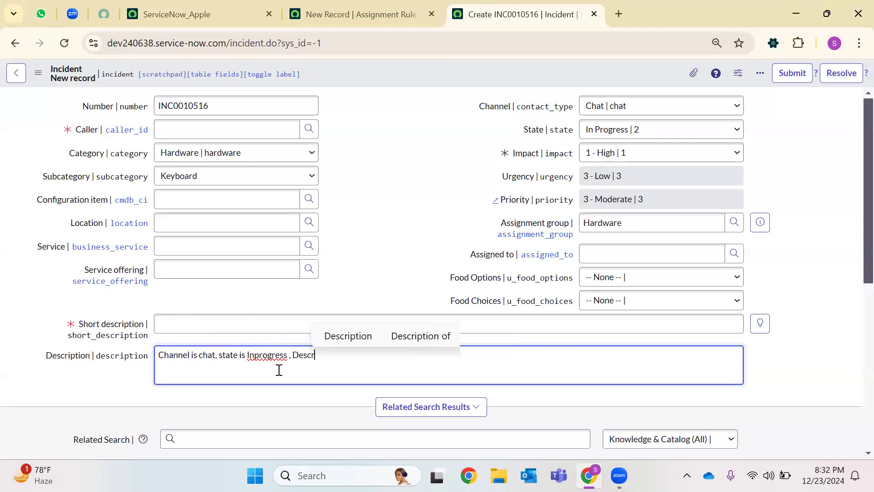
type("iption starts ")
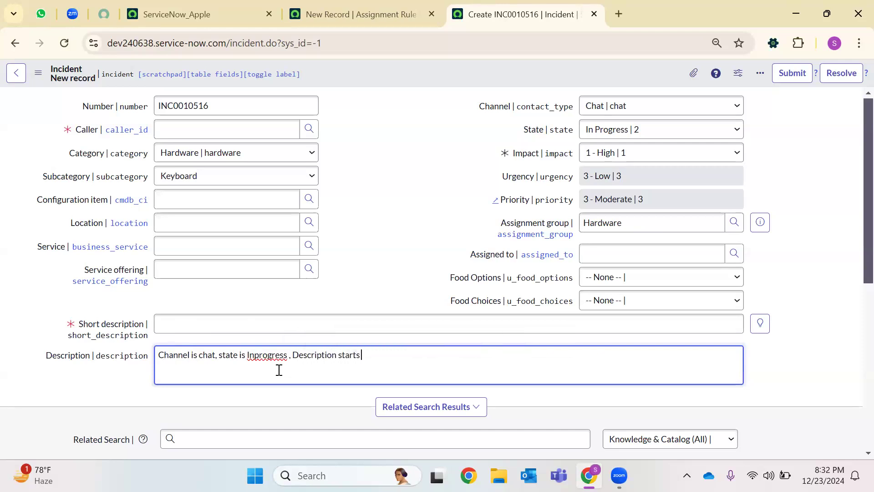
type("with To")
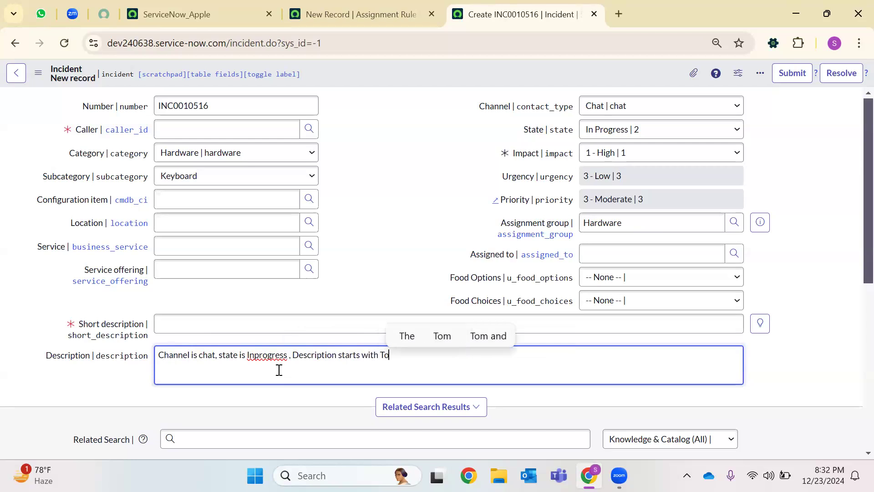
type("day is Monday")
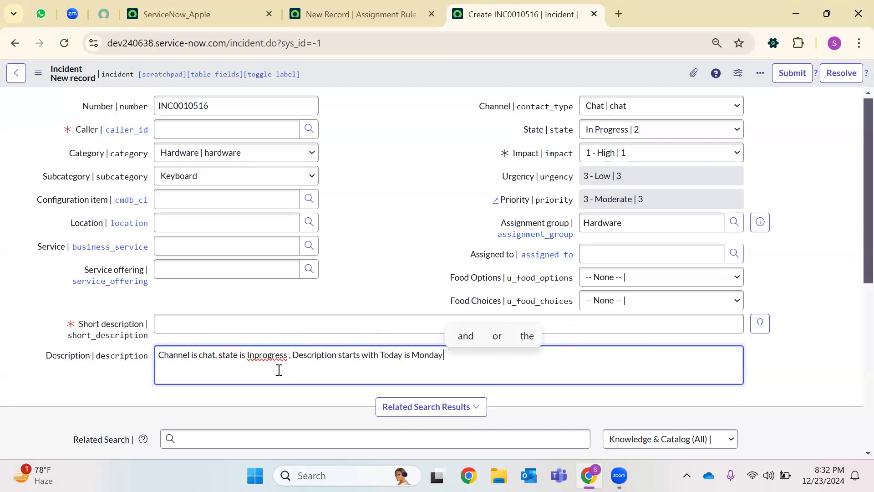
type(".")
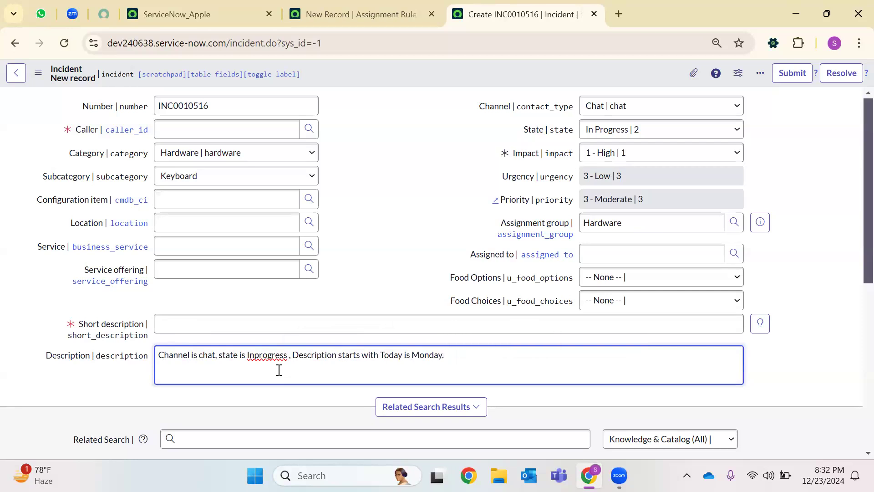
Step: Extend the Description with a statement naming the caller, followed by 'it has to be assigned to "CAB Approvals"'
type(" Ialler ")
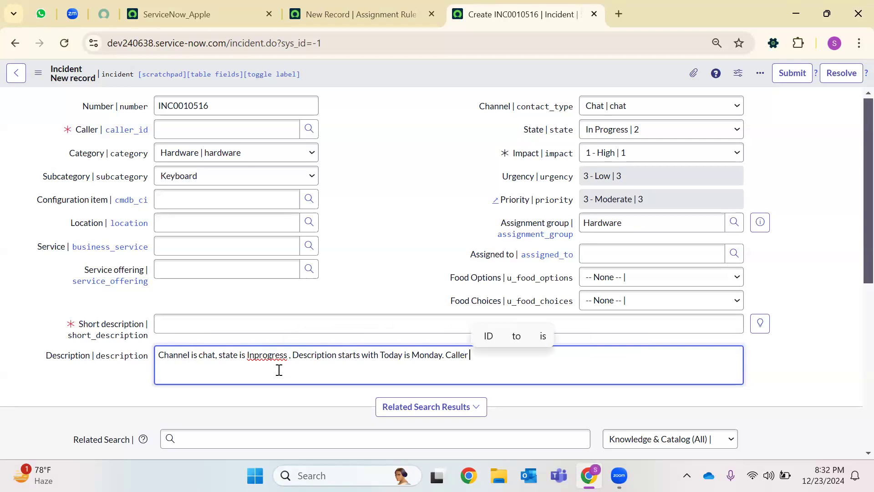
type("is A")
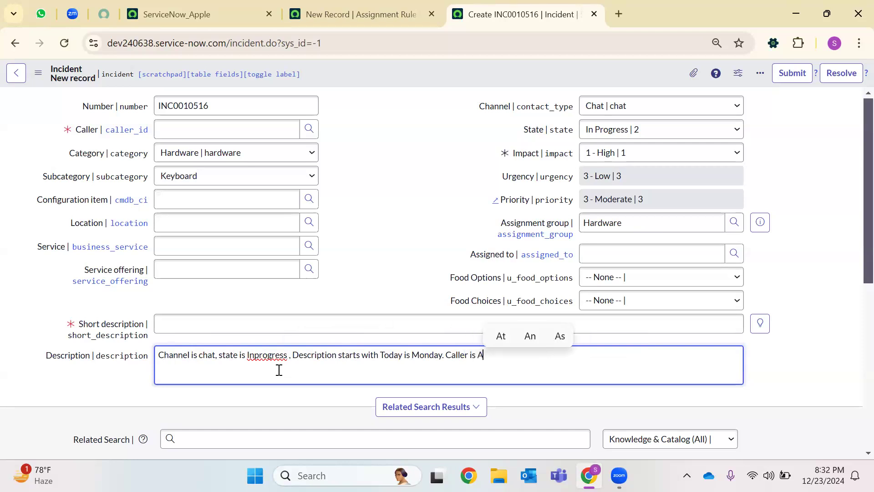
type("ndrew i")
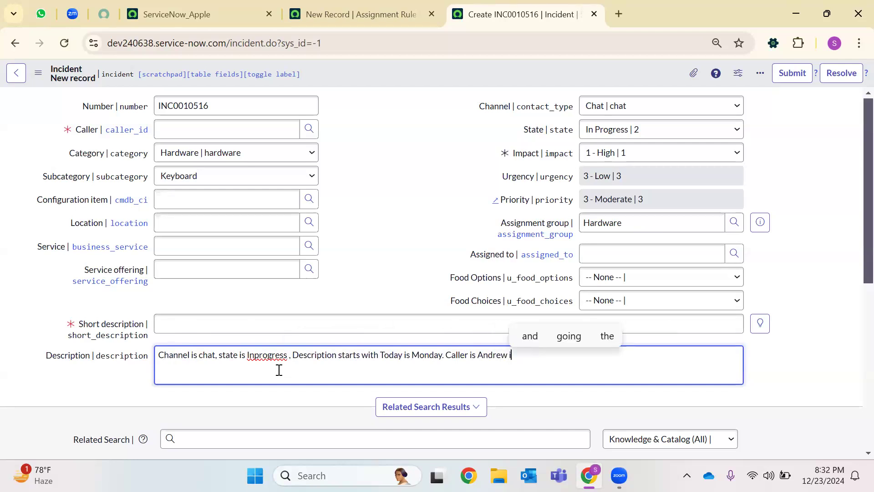
type("t has to be")
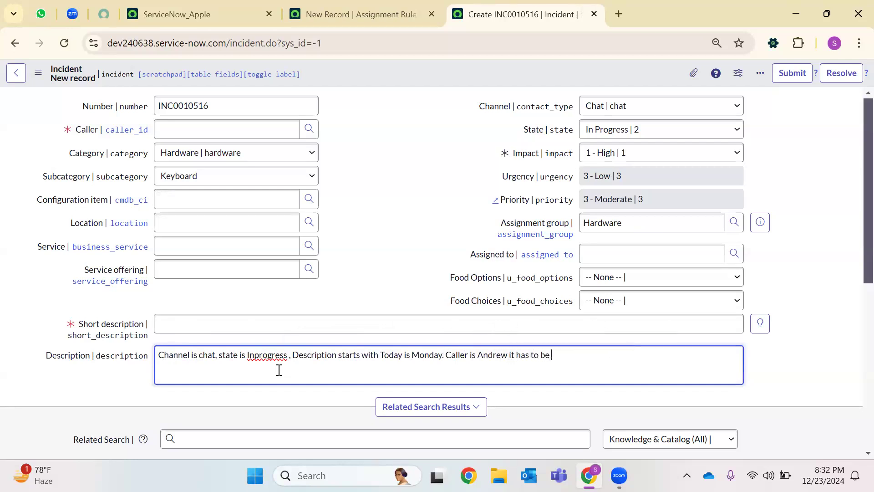
type(" assigned to \"CAB A")
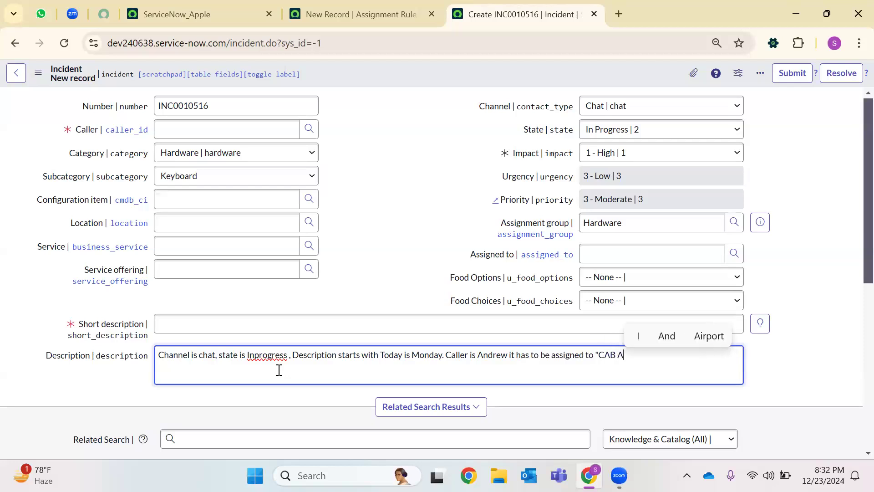
type("pprovals\"")
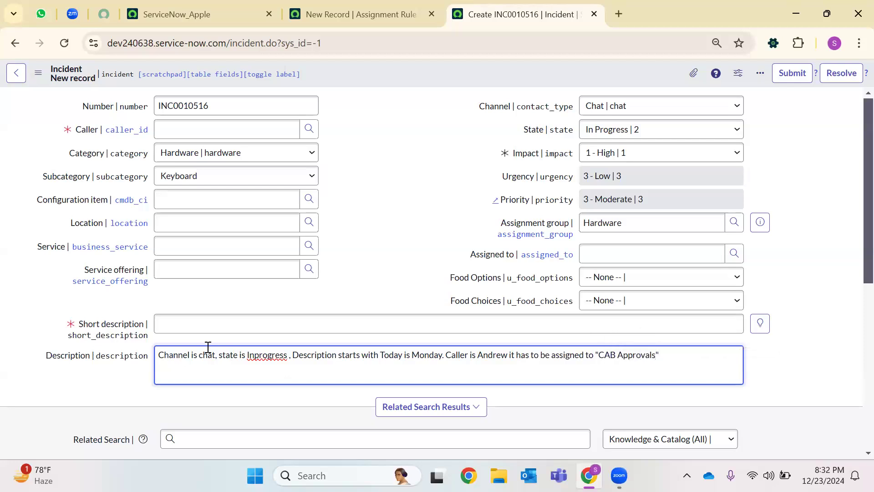
left_click_drag(156, 354, 591, 375)
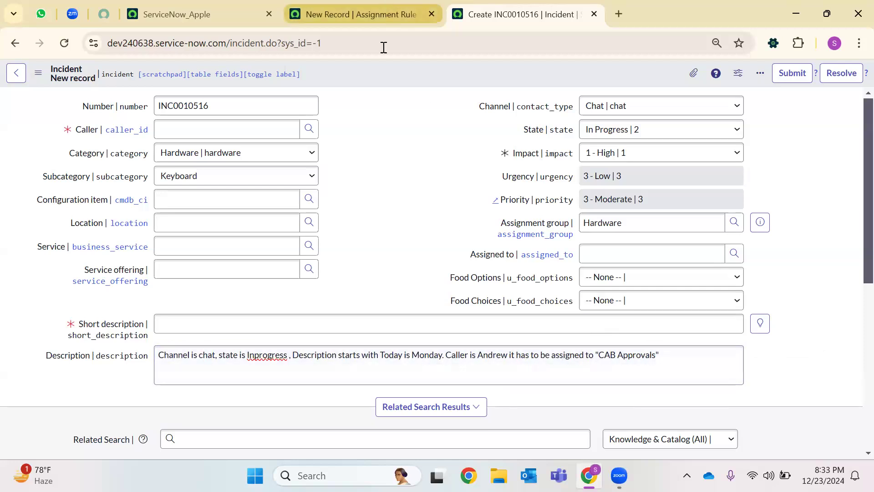
Step: Name the new assignment rule "Scenario 1" and read the note on when the rule is applied
left_click(382, 15)
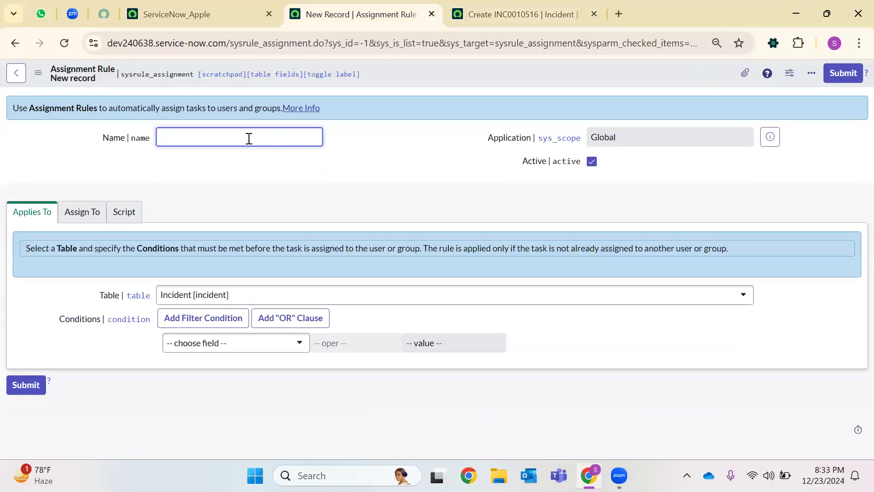
type("Scenario 1")
left_click_drag(730, 252, 37, 253)
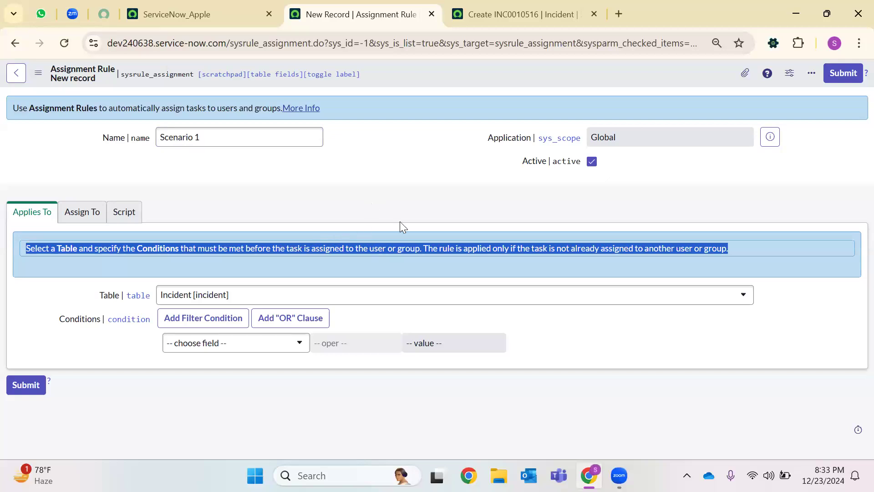
left_click(393, 163)
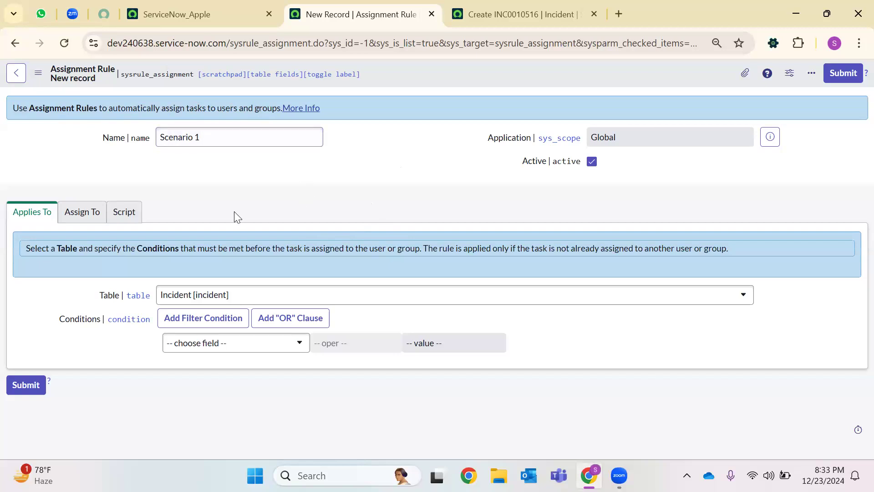
Step: Add the condition Channel is Chat to the assignment rule
left_click(202, 344)
type("channe")
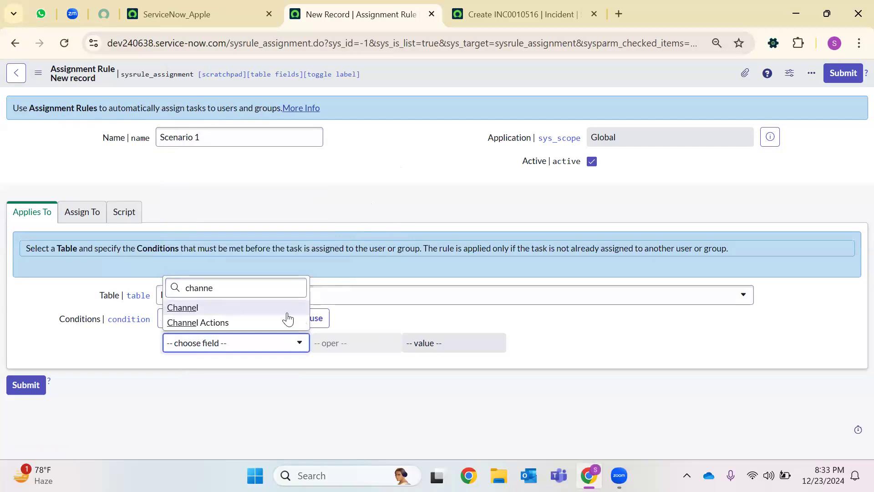
left_click(207, 309)
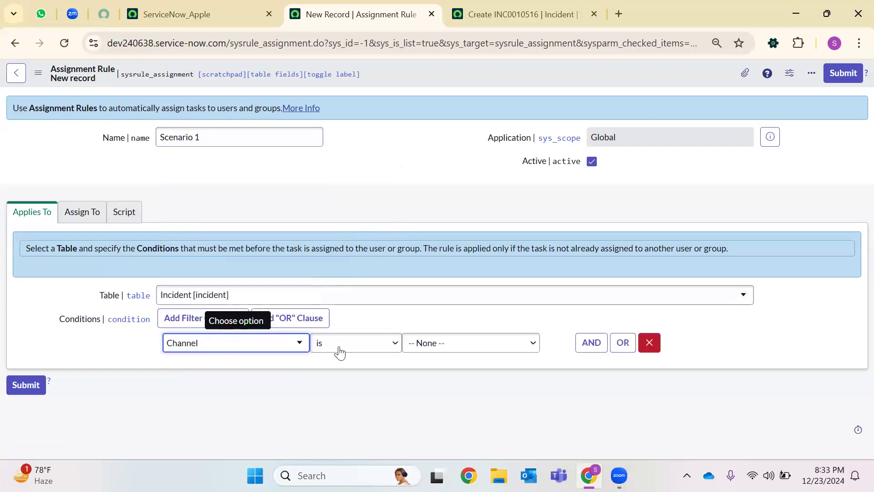
left_click(429, 353)
left_click(418, 243)
Step: Add a second required condition on the State field, using the "is" operator
left_click(591, 343)
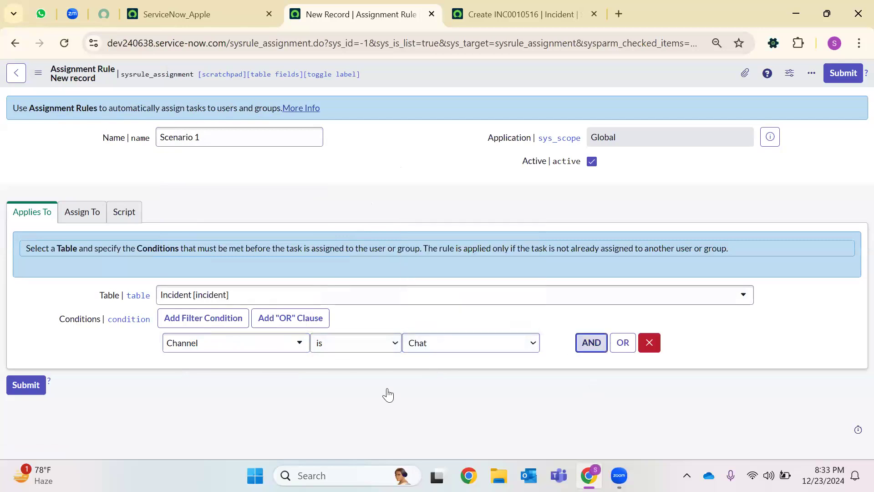
left_click(191, 388)
type("state")
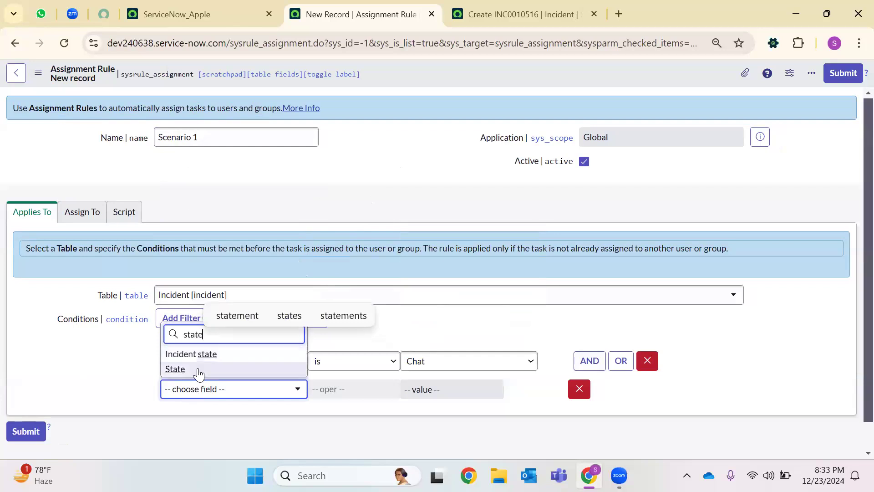
left_click(288, 373)
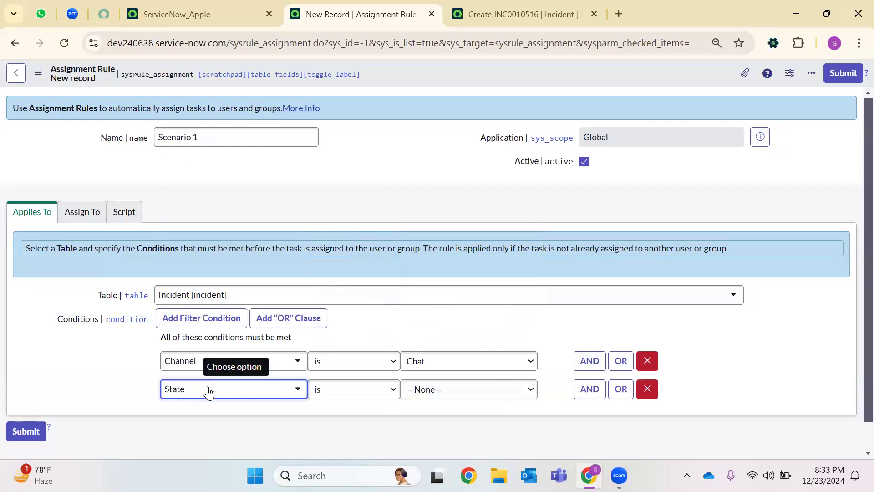
Step: Browse the Incident fields that are available for the rule's conditions
left_click(208, 389)
scroll(209, 302, "down", 3)
scroll(210, 302, "up", 3)
scroll(212, 310, "down", 12)
scroll(214, 309, "up", 15)
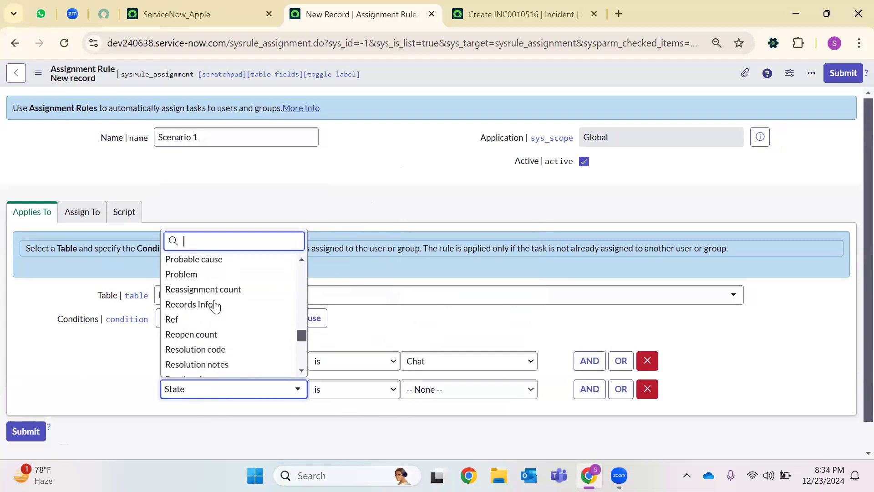
scroll(197, 303, "up", 5)
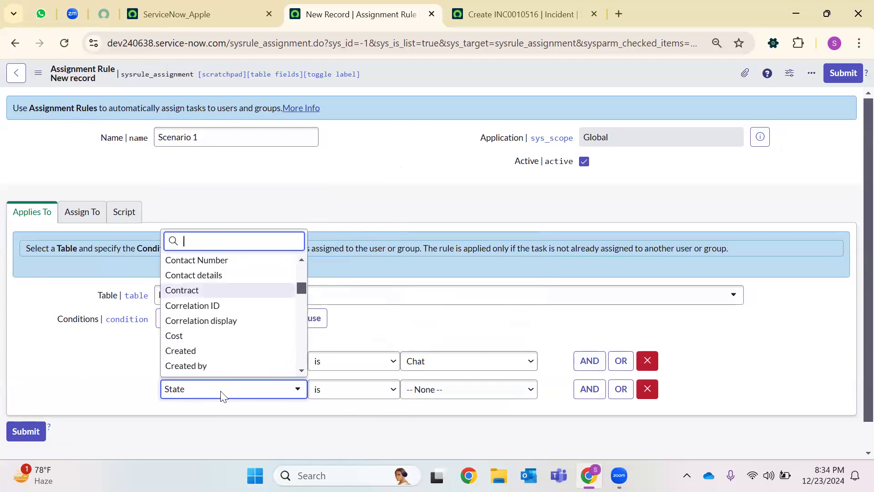
left_click(440, 392)
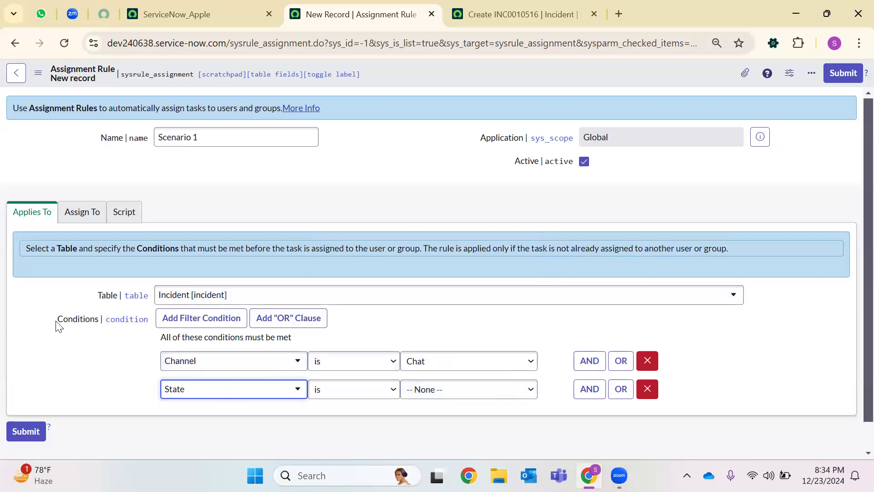
double_click(91, 319)
Step: Set the State condition's value to In Progress and add a third required condition, Impact is 1 - High
left_click(410, 397)
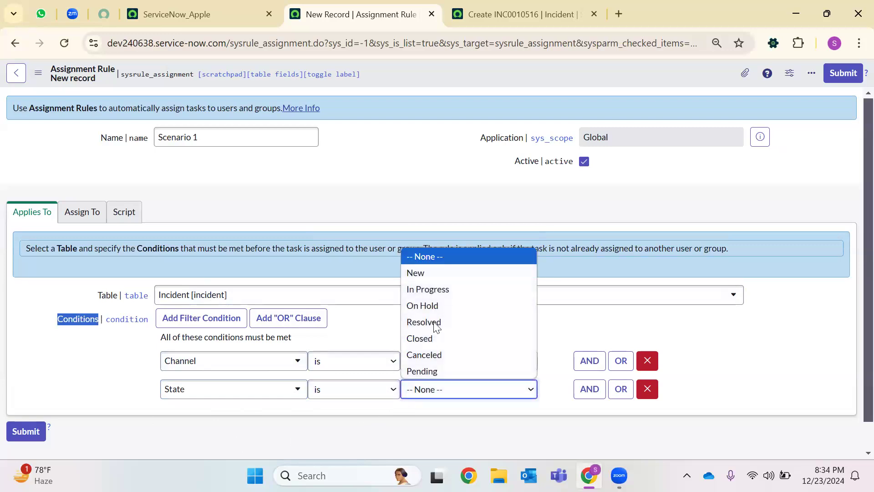
left_click(437, 292)
left_click(589, 389)
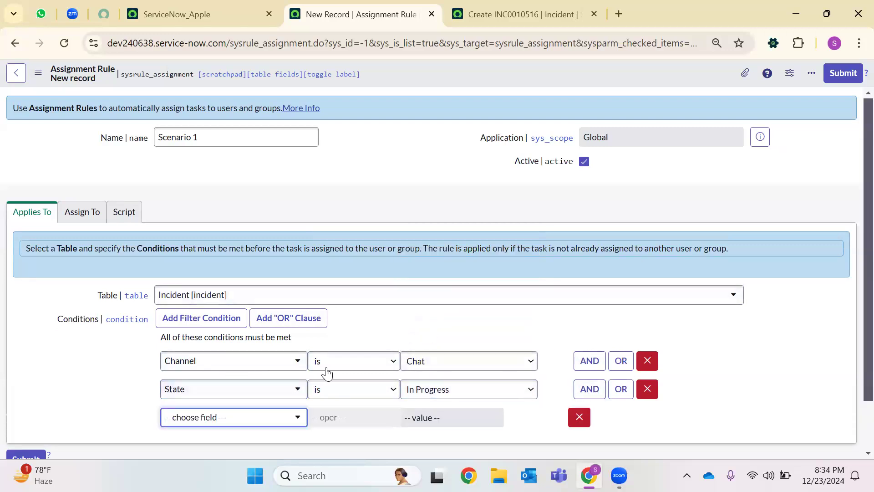
left_click(248, 415)
type("impa")
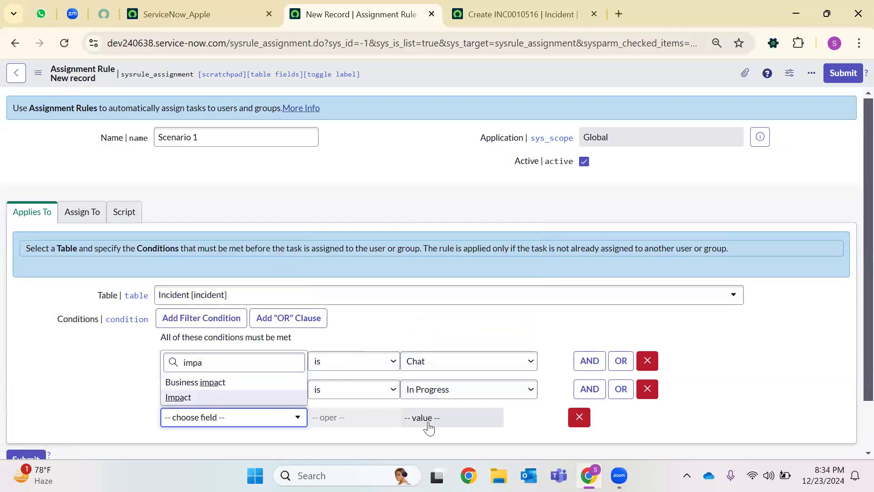
key("Return")
left_click(429, 423)
left_click(425, 365)
Step: Add a fourth required condition to the rule: Description starts with "Today is Monday"
left_click(587, 424)
scroll(564, 302, "down", 2)
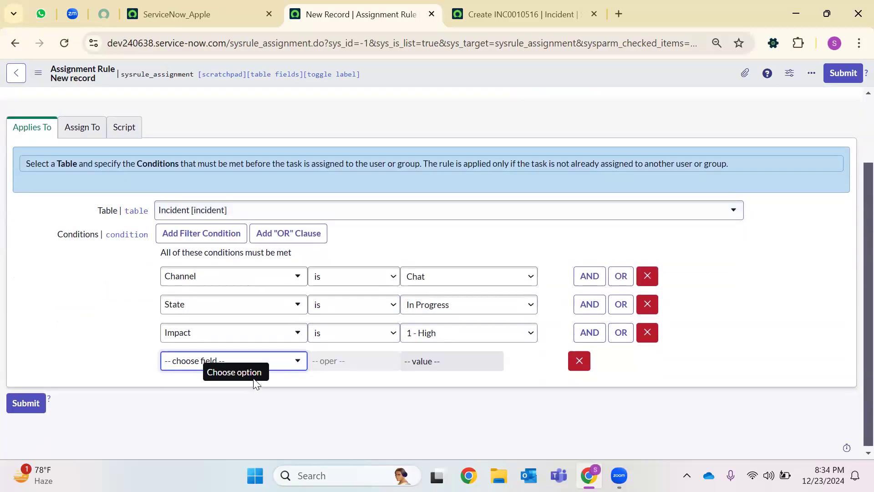
left_click(296, 364)
type("des")
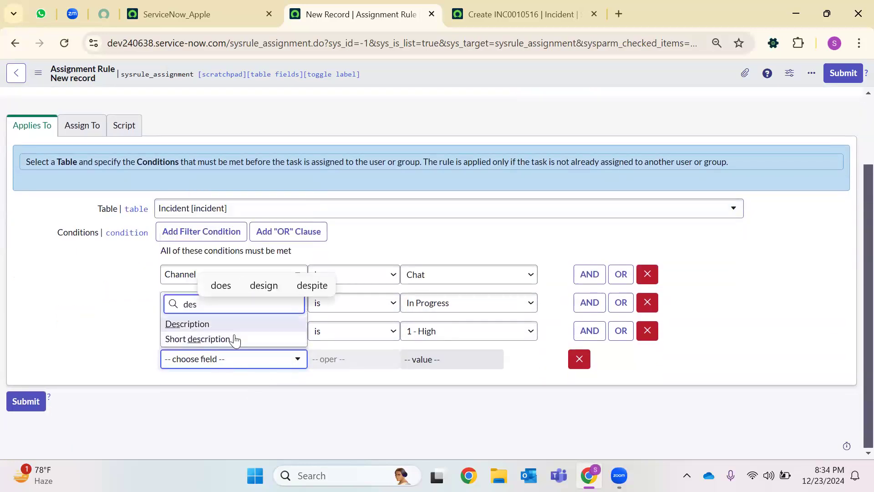
key("Return")
left_click(347, 360)
left_click(437, 359)
type("Today")
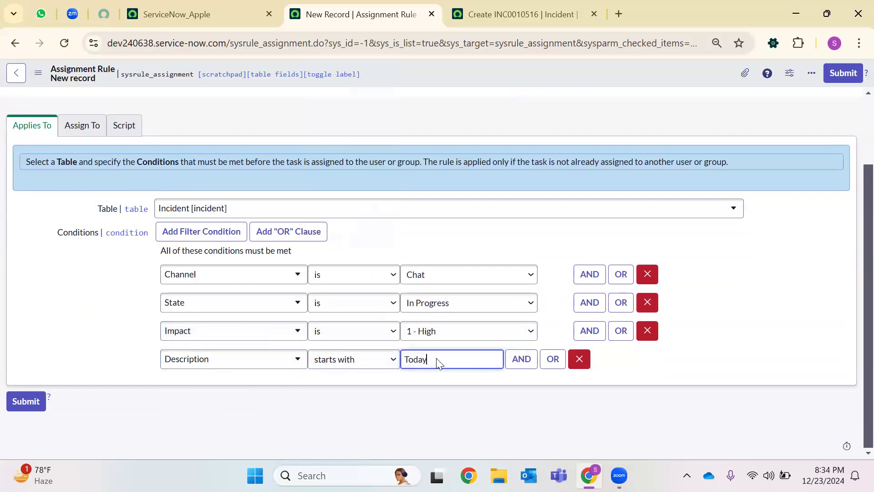
type(" is Monday")
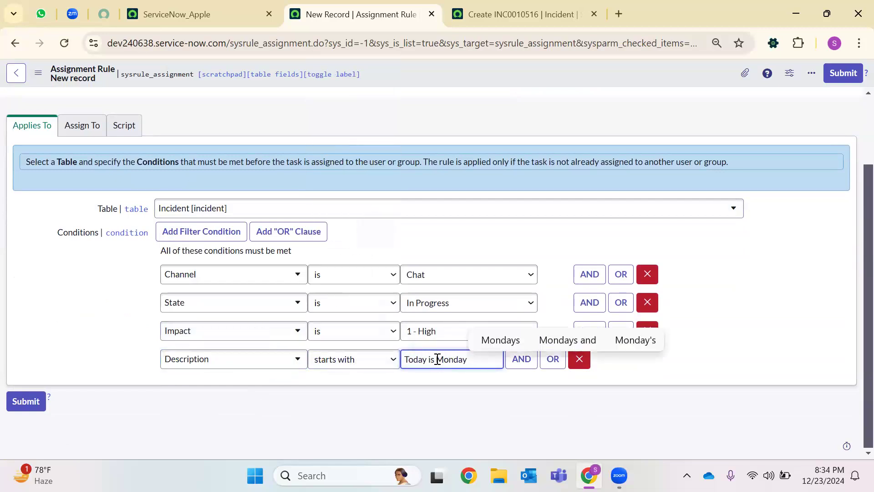
Step: Open the assignment rule's settings for the user and group that incidents are assigned to
left_click(155, 130)
left_click(91, 127)
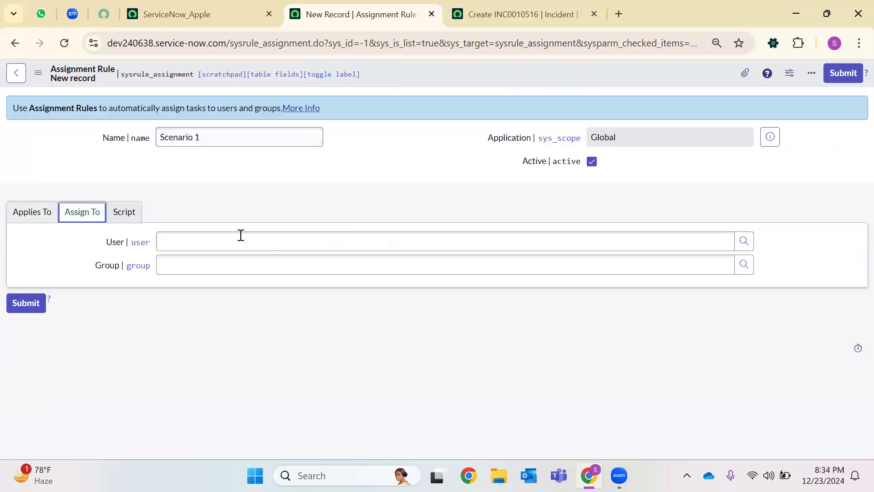
left_click(171, 242)
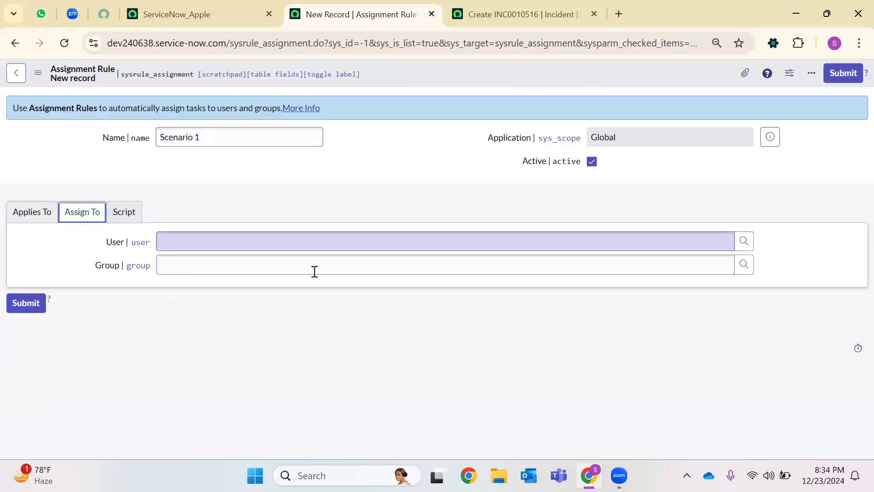
left_click(847, 283)
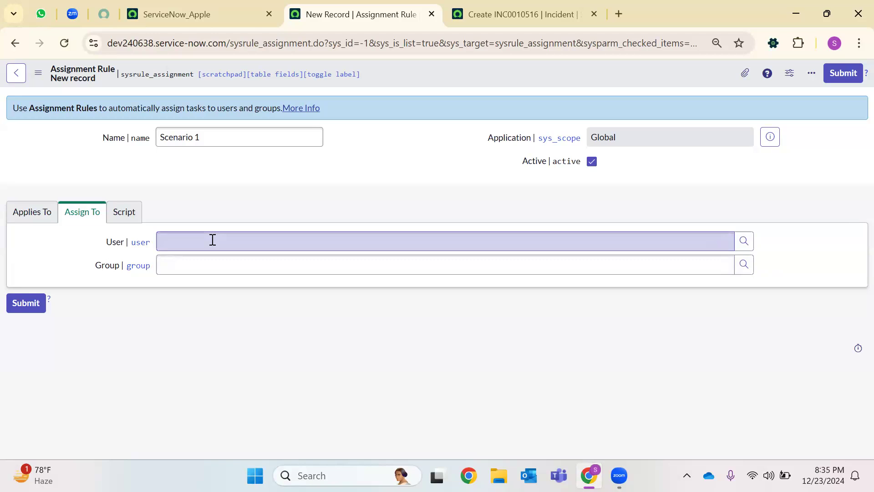
Step: Browse the lists of groups and users that are available as assignees for the rule
left_click(747, 265)
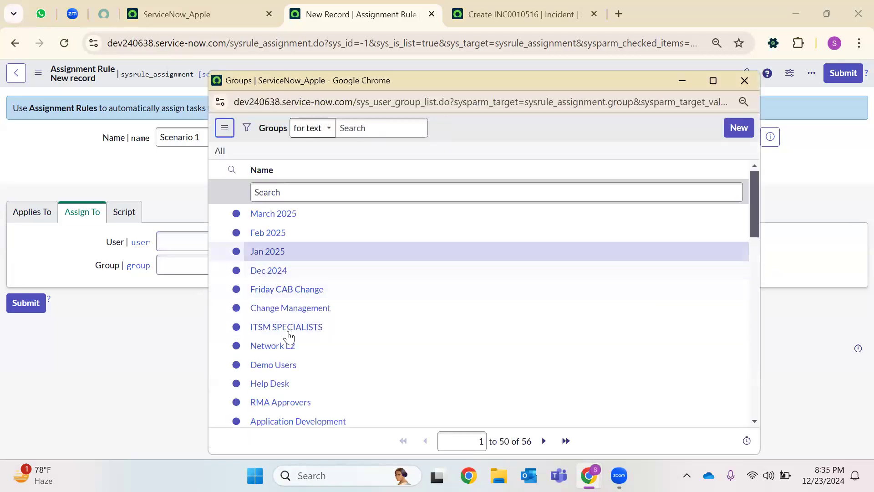
scroll(287, 336, "down", 10)
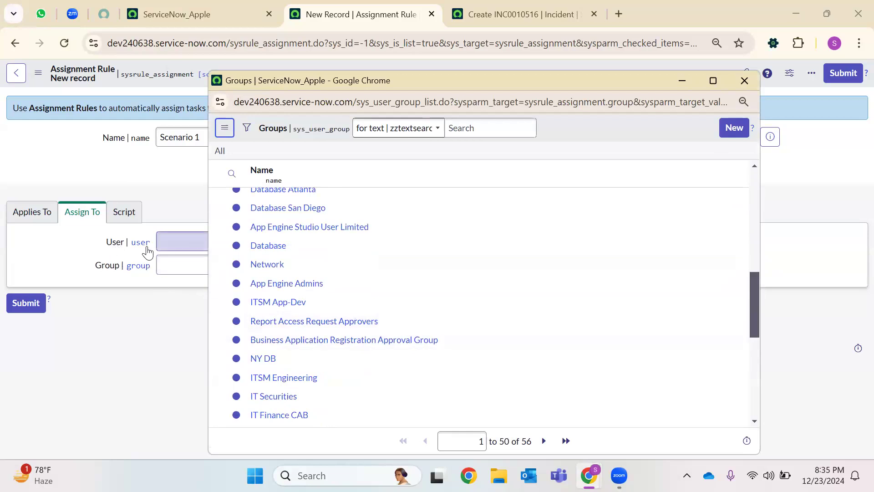
left_click(158, 313)
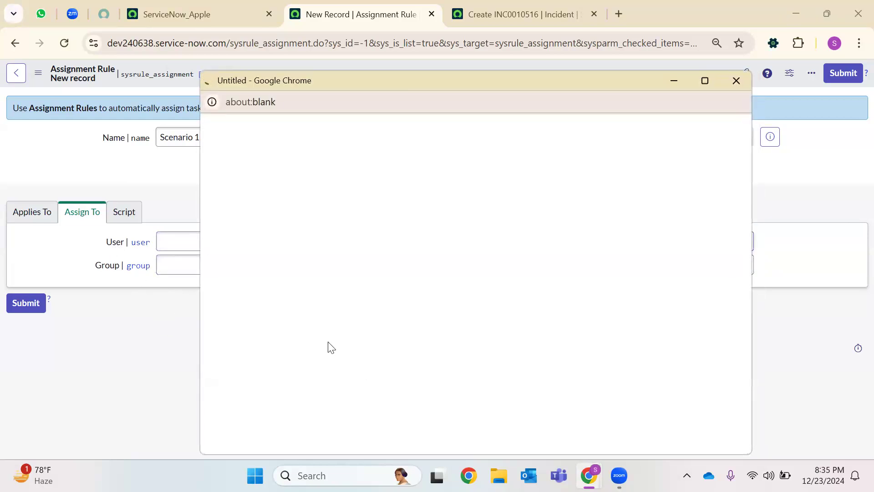
scroll(397, 415, "down", 8)
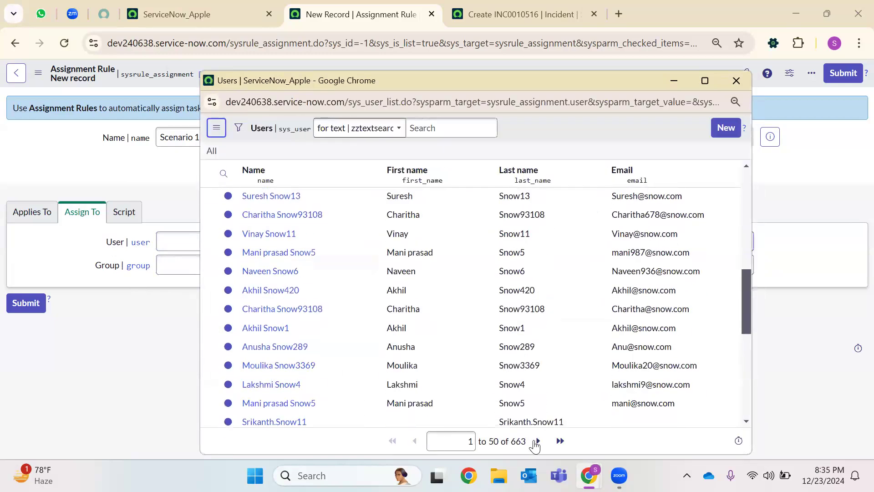
double_click(522, 440)
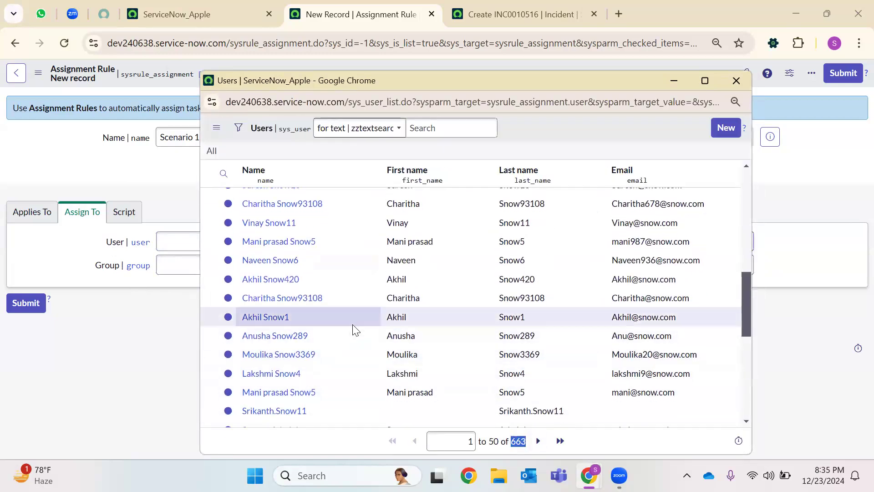
scroll(319, 330, "down", 6)
left_click(97, 365)
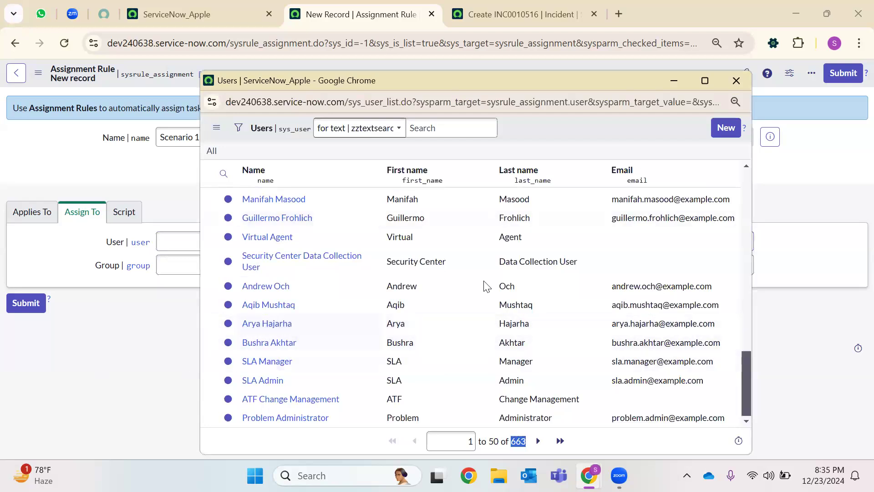
Step: Set the rule's assignment group to Service Desk
left_click(746, 266)
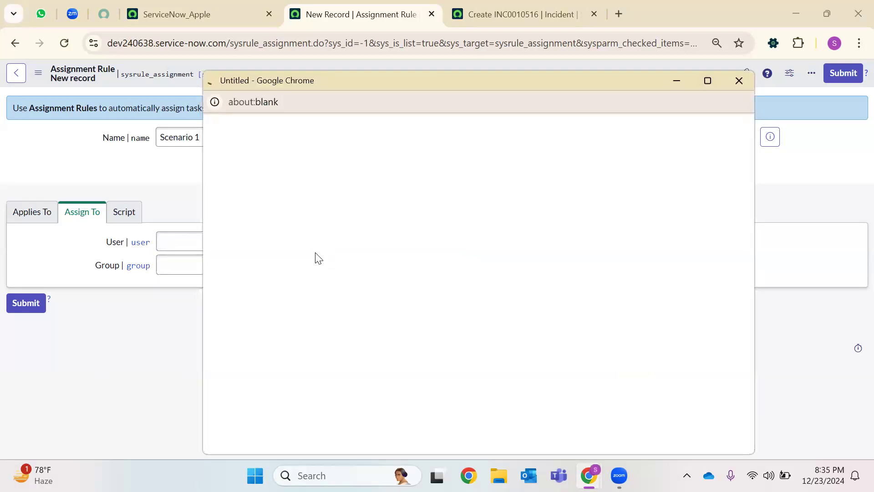
scroll(287, 280, "down", 5)
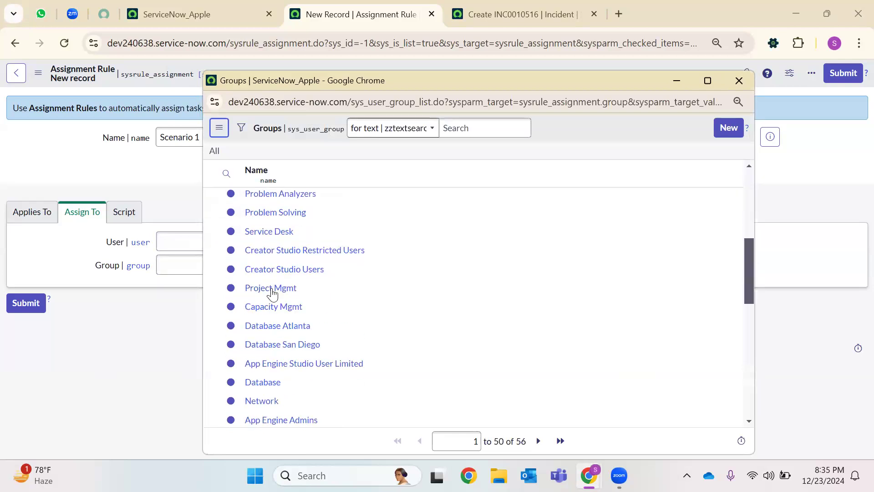
left_click(268, 231)
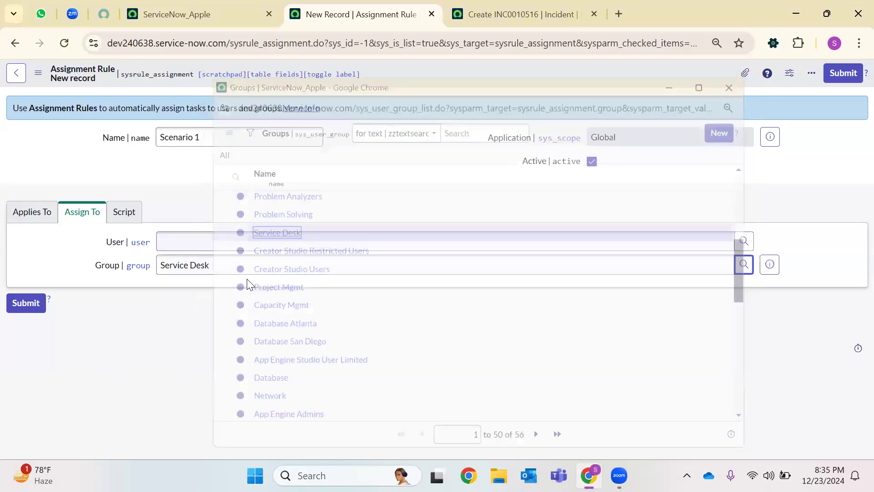
Step: Preview the details of the assigned group and copy its name
left_click(770, 265)
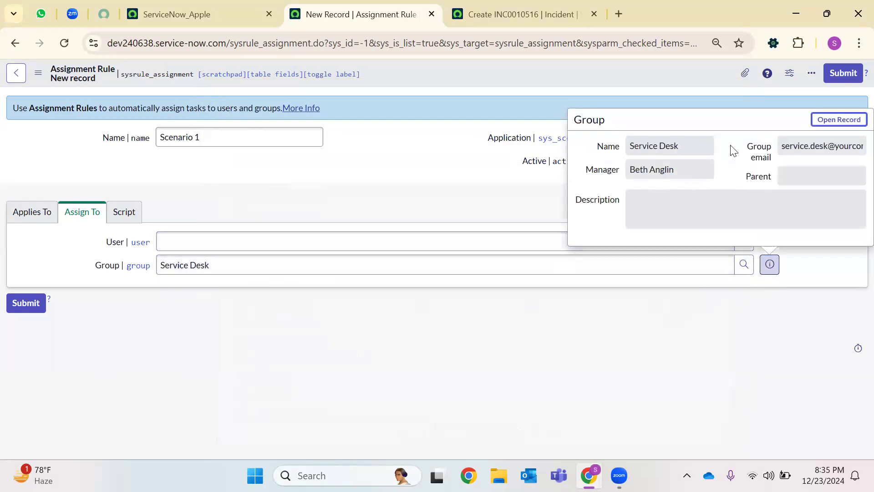
triple_click(645, 146)
right_click(651, 152)
left_click(680, 168)
Step: Open the recently visited Groups list in a new tab and filter it by the name Service Desk
left_click(173, 14)
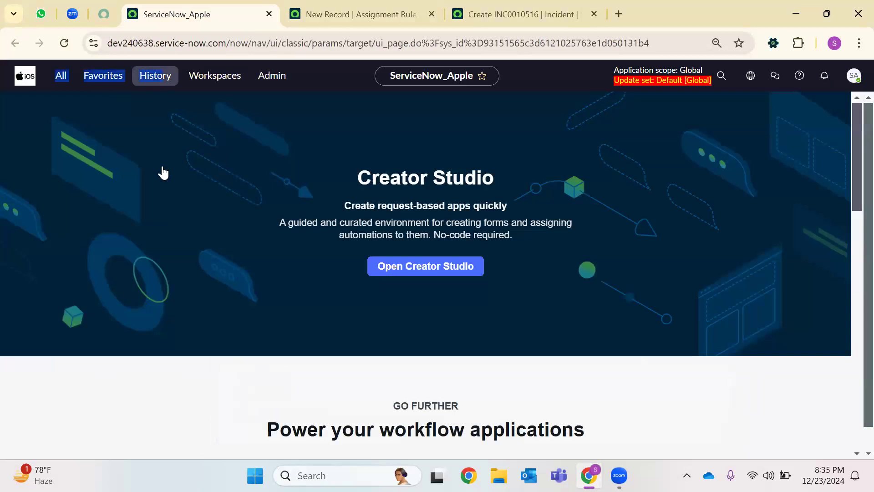
right_click(105, 259)
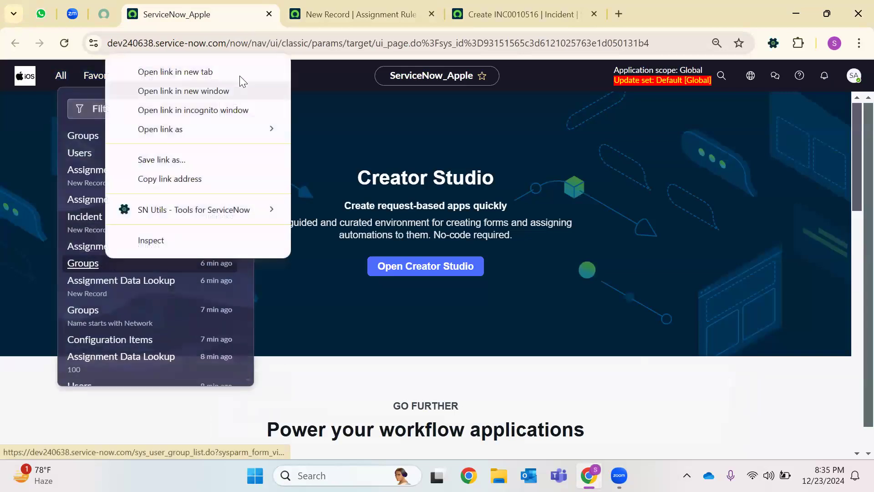
left_click(219, 72)
key("ctrl+Tab")
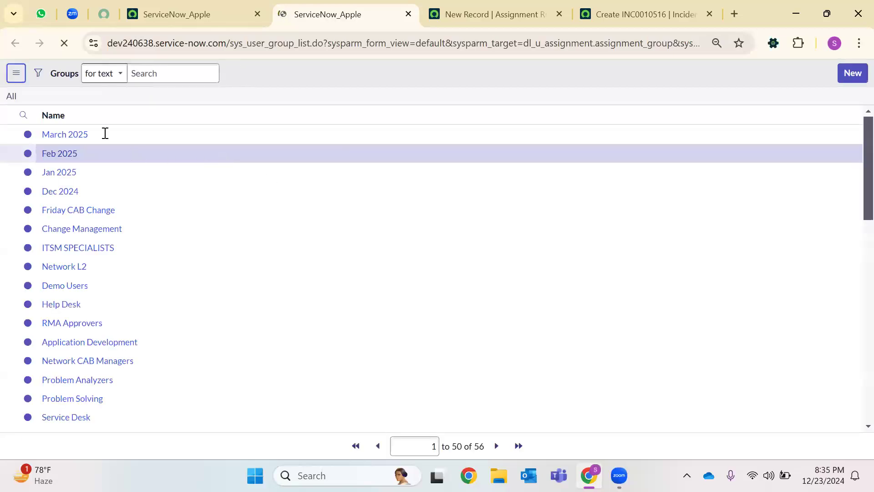
right_click(67, 147)
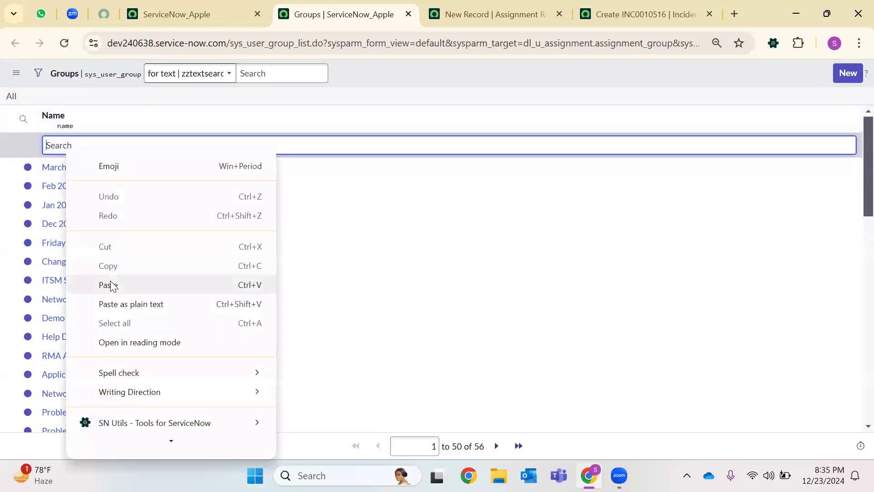
left_click(109, 285)
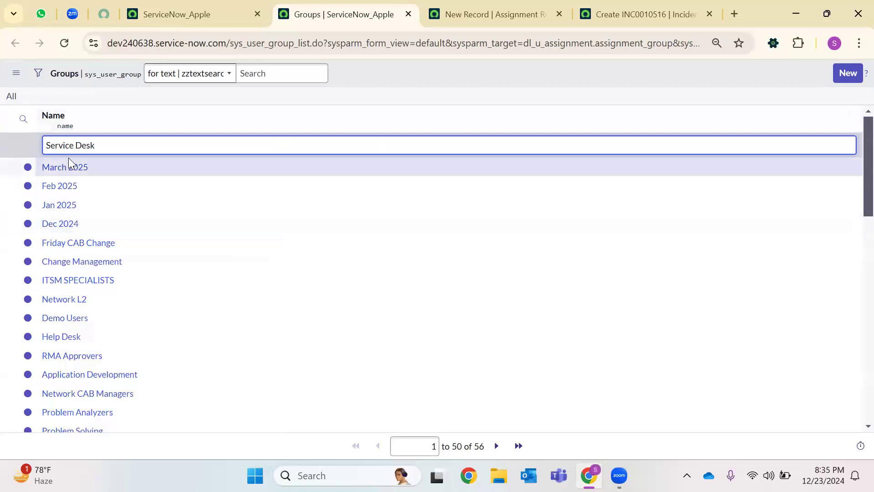
triple_click(68, 146)
key("BackSpace")
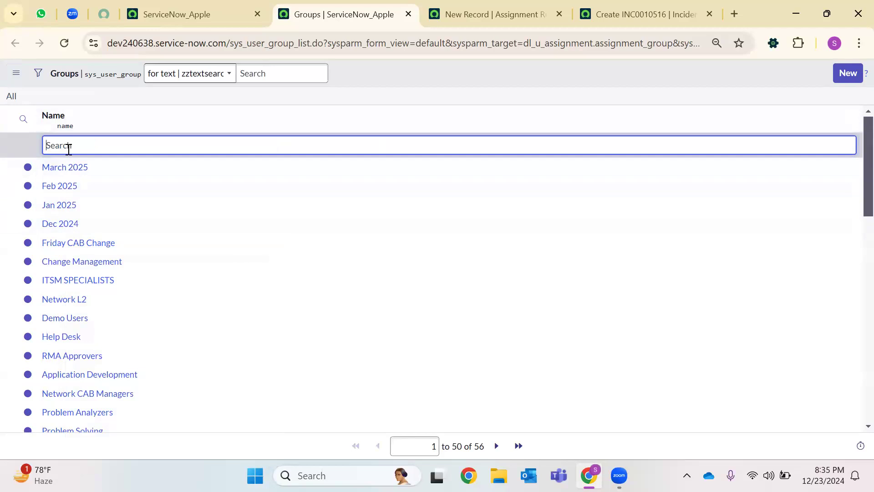
key("ctrl+v")
key("Return")
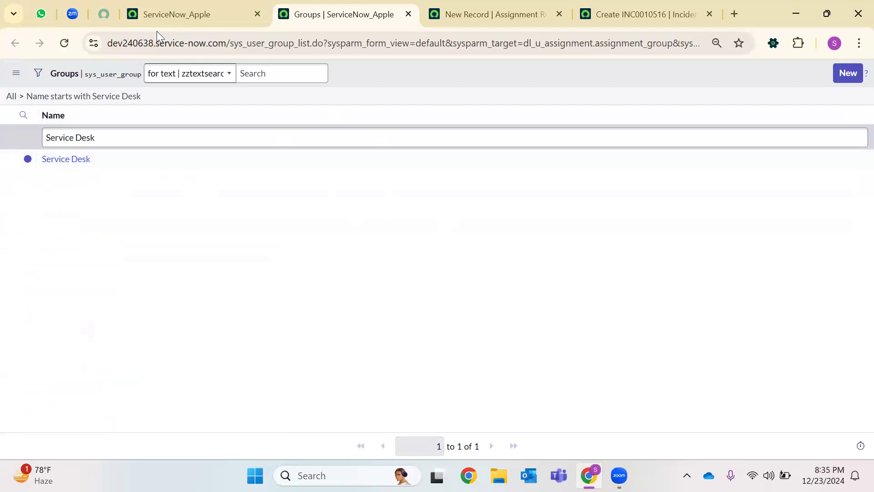
left_click(65, 43)
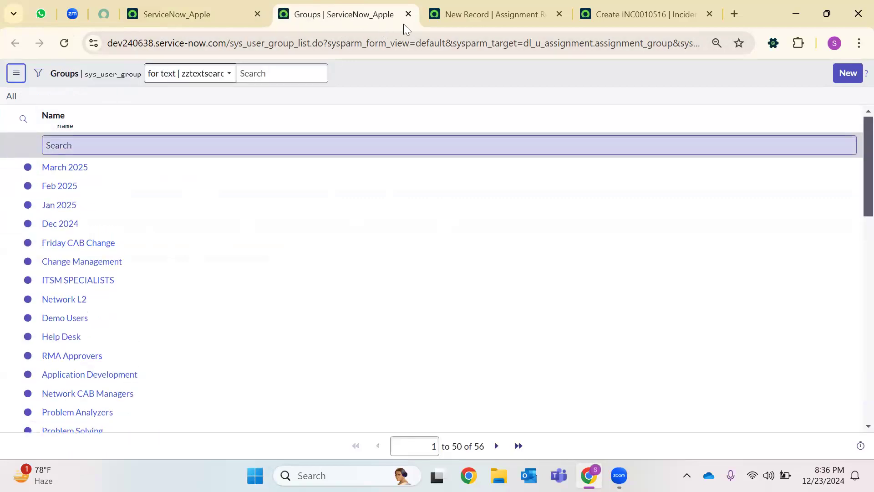
left_click(409, 14)
Step: Find the Groups module under User Administration in the application navigator and open it in a new tab
left_click(174, 14)
left_click(60, 76)
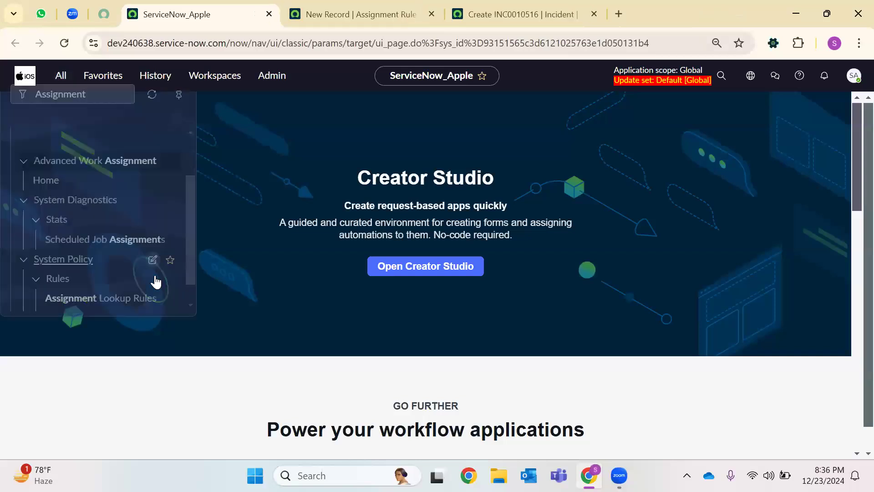
key("ctrl+a")
key("BackSpace")
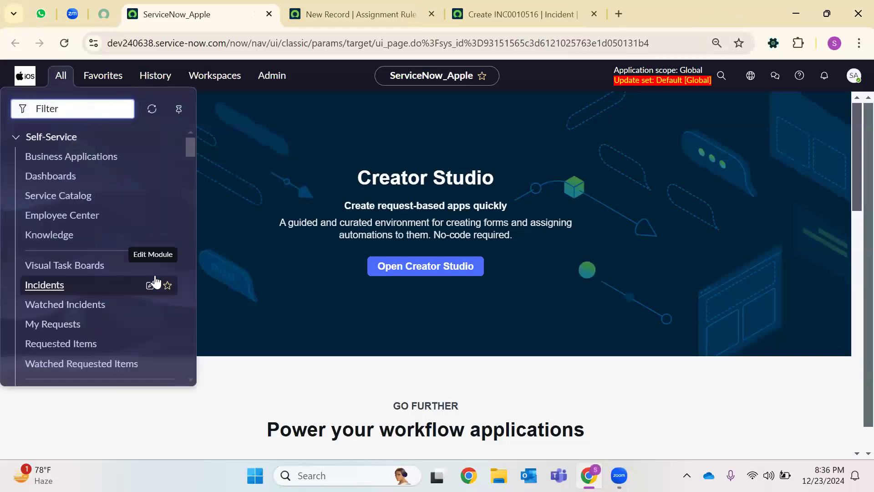
type("Groups")
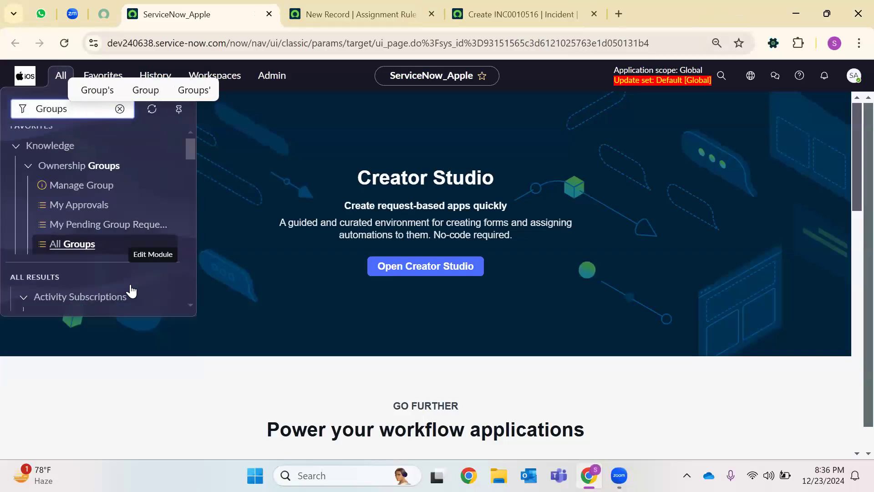
scroll(118, 301, "down", 5)
scroll(72, 315, "down", 2)
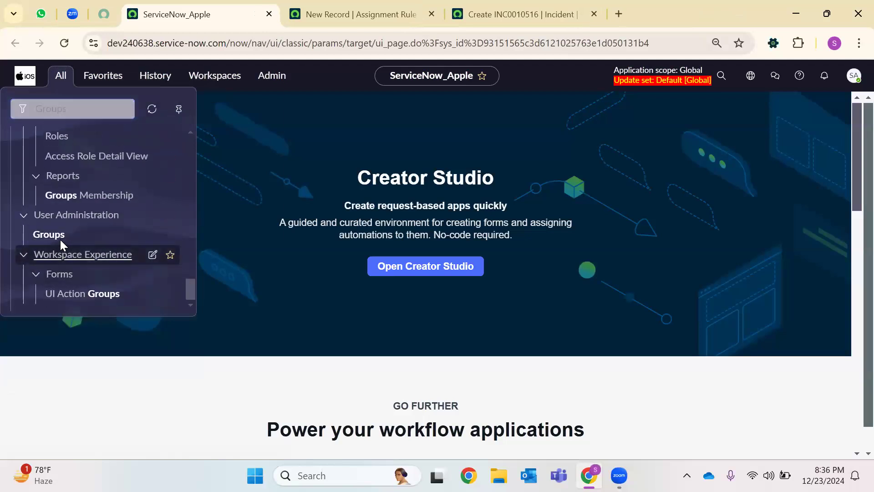
right_click(51, 236)
left_click(105, 255)
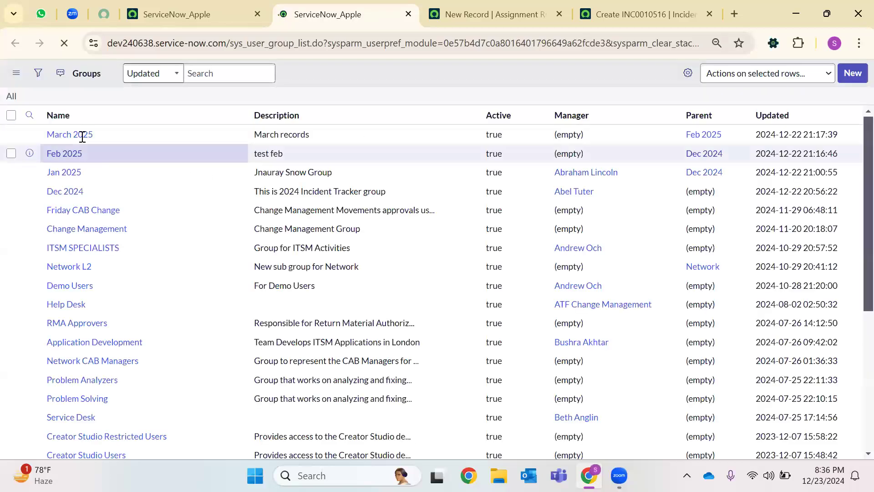
Step: Filter the groups by the name Service Desk and open that group's record to examine its manager and members
right_click(78, 142)
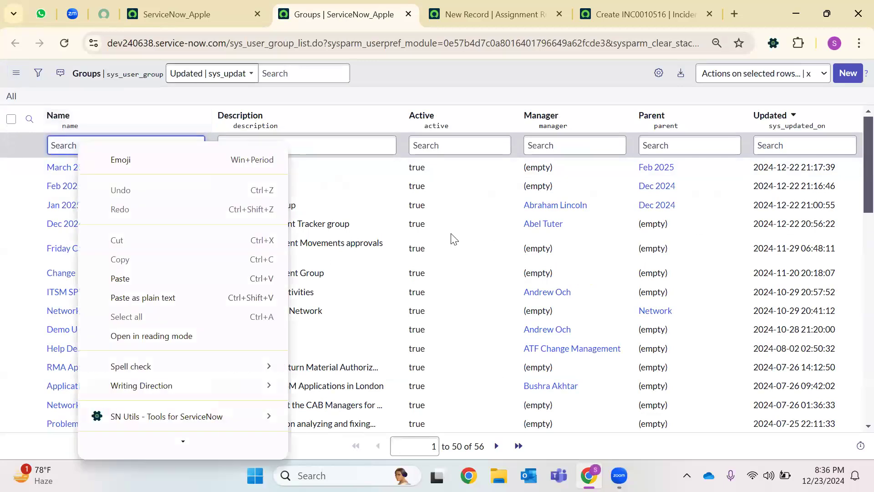
key("p")
key("Return")
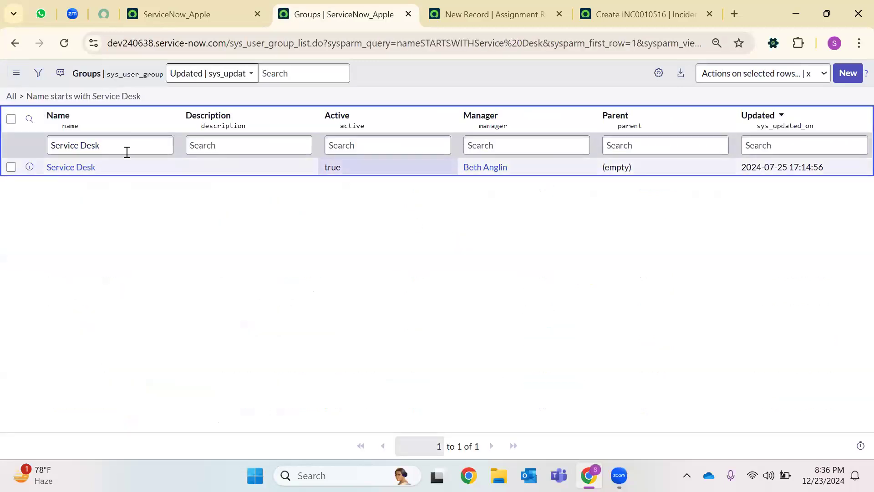
left_click(91, 172)
left_click(93, 176)
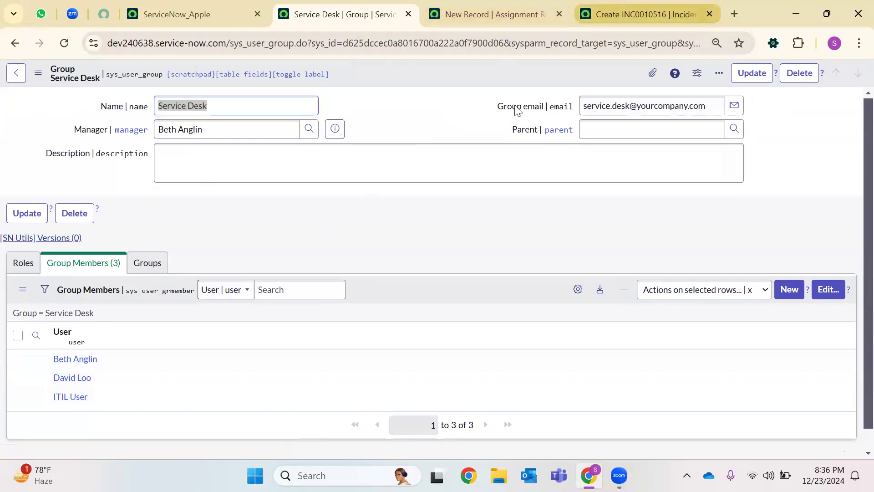
Step: Return to the new Scenario 1 assignment rule and dismiss the group preview
left_click(638, 14)
left_click(542, 9)
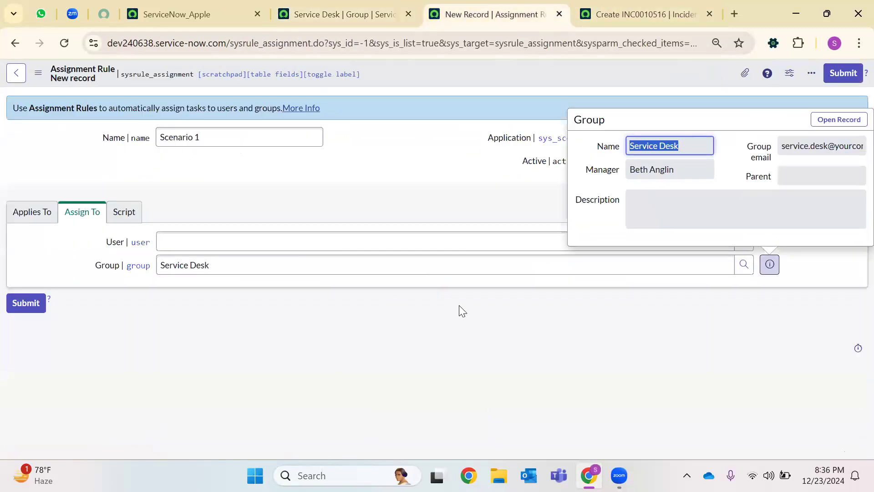
left_click(469, 283)
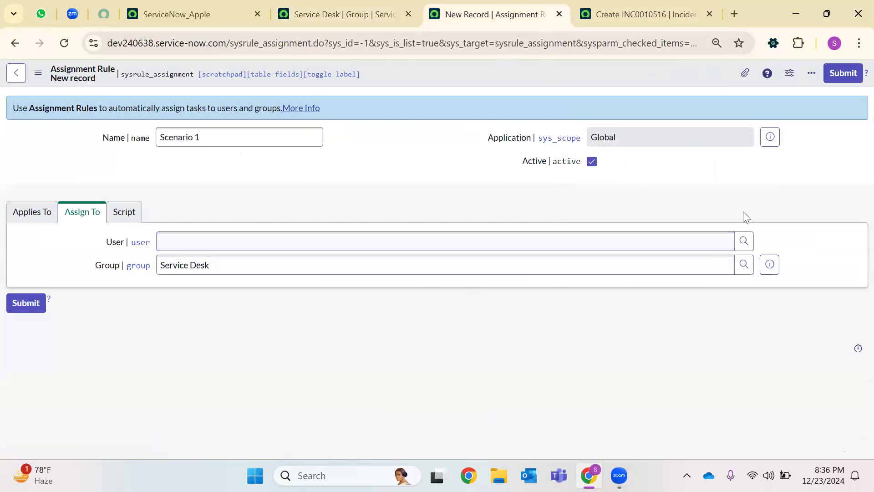
Step: Check the Service Desk group's members and look through the rule's user lookup list without choosing anyone
left_click(379, 10)
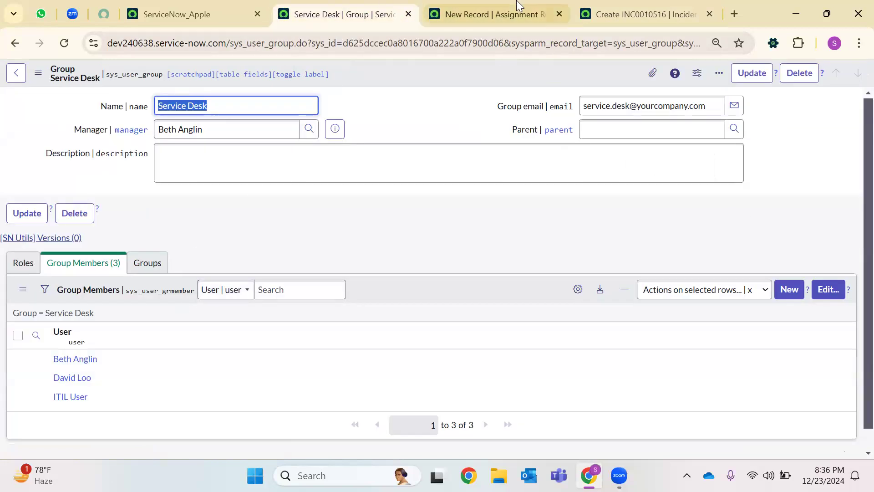
left_click(501, 11)
left_click(744, 241)
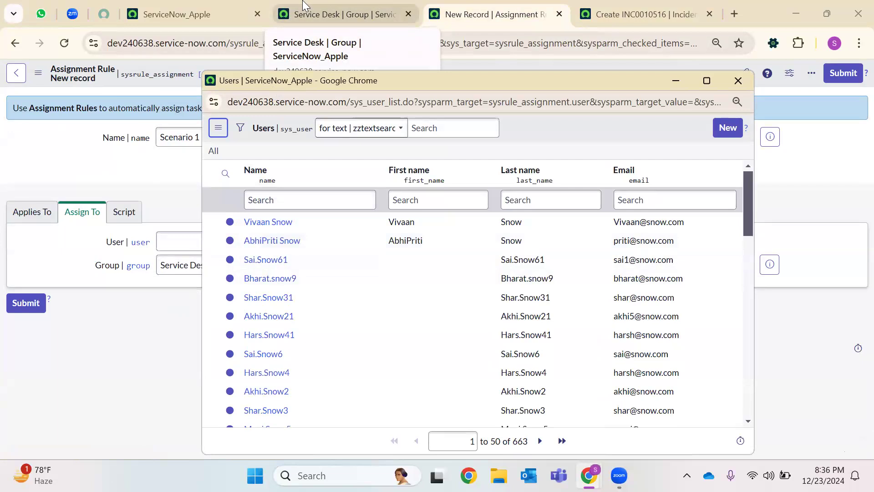
left_click_drag(316, 219, 202, 219)
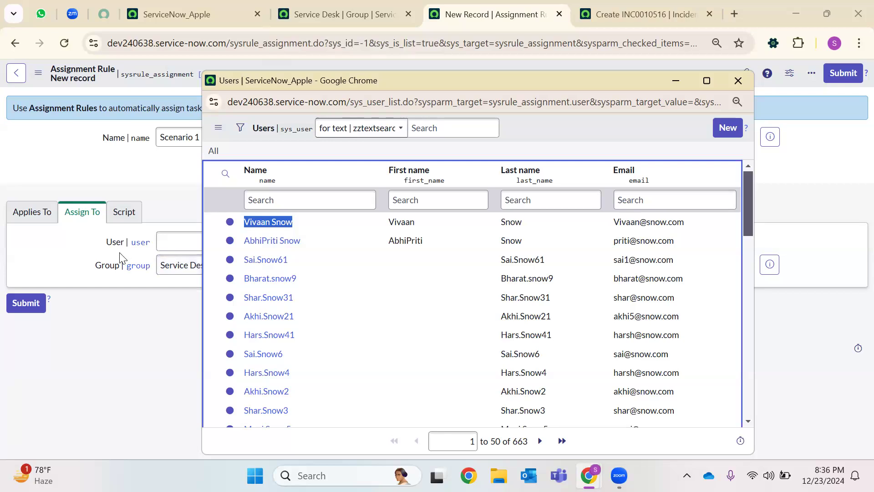
left_click(108, 311)
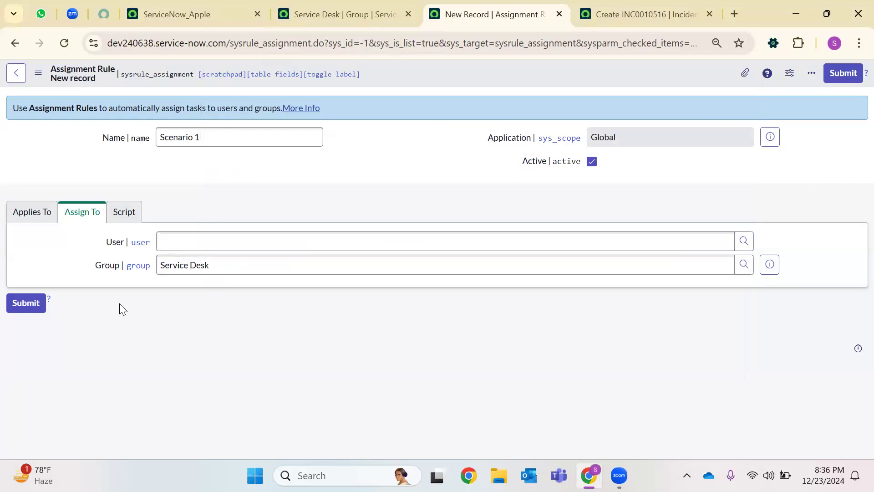
left_click_drag(92, 270, 117, 269)
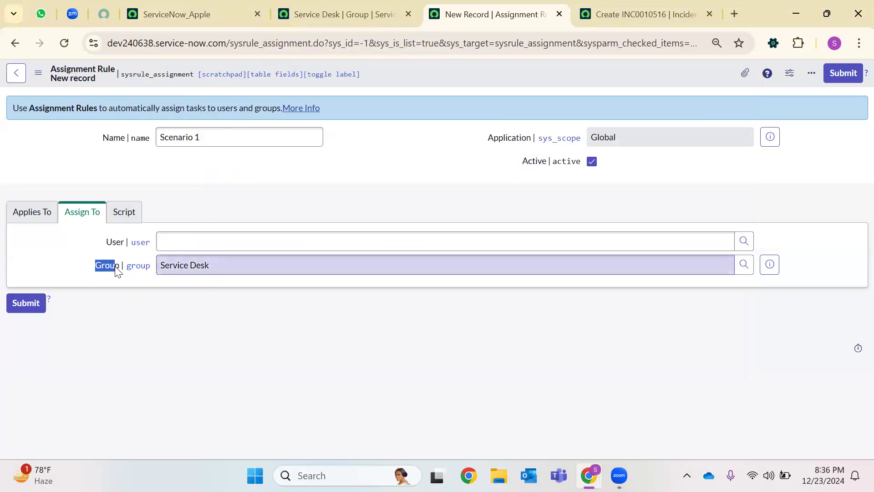
double_click(109, 242)
left_click(144, 305)
double_click(97, 268)
double_click(121, 242)
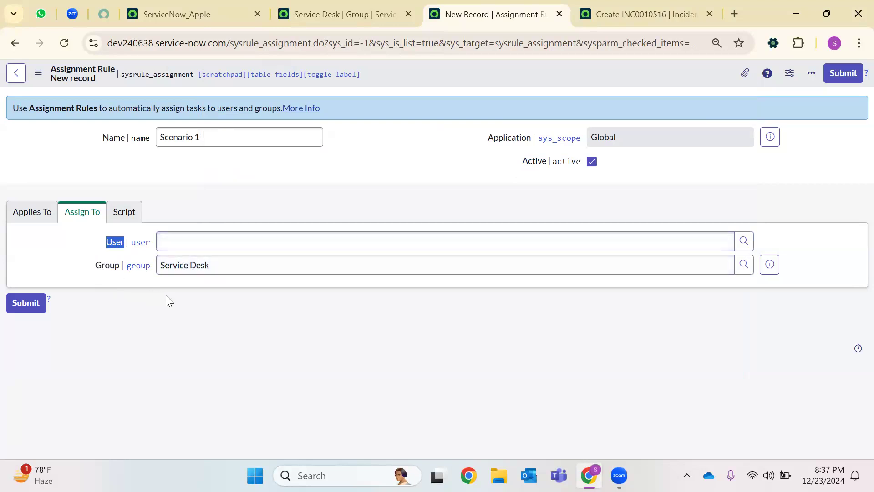
left_click(298, 293)
Step: Set the Scenario 1 rule's user to the Service Desk group's manager and save the rule
left_click(372, 10)
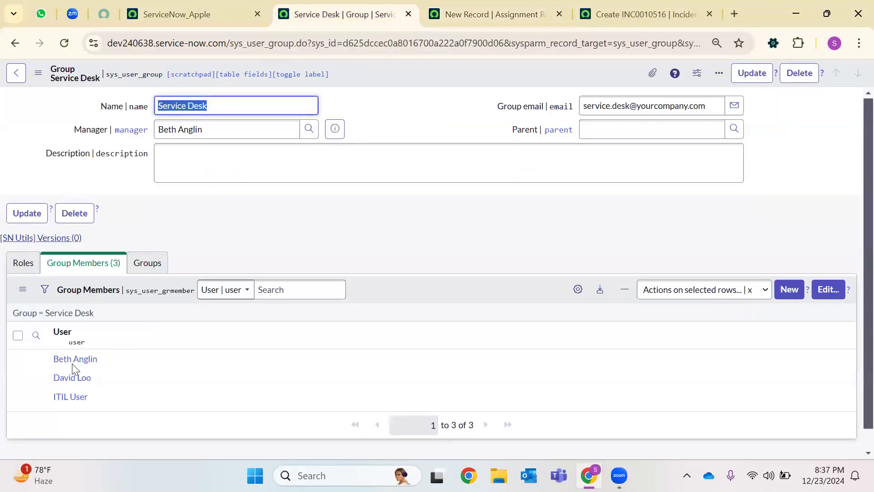
left_click(496, 13)
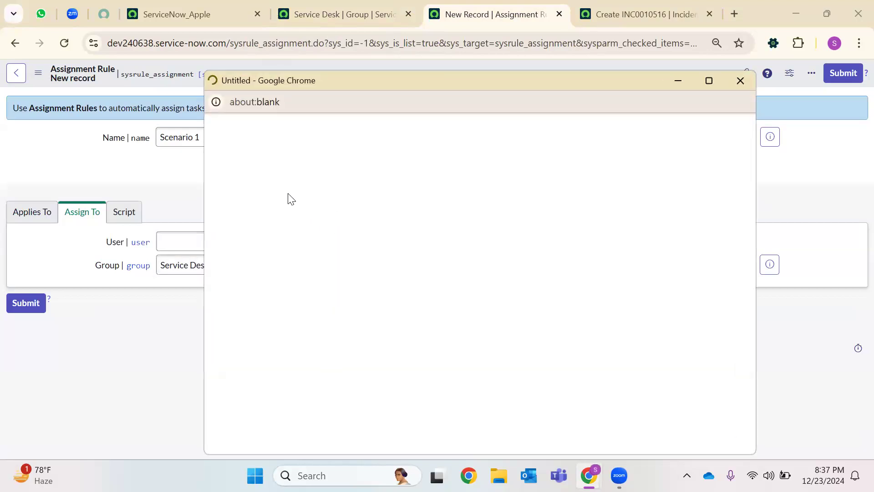
left_click(287, 191)
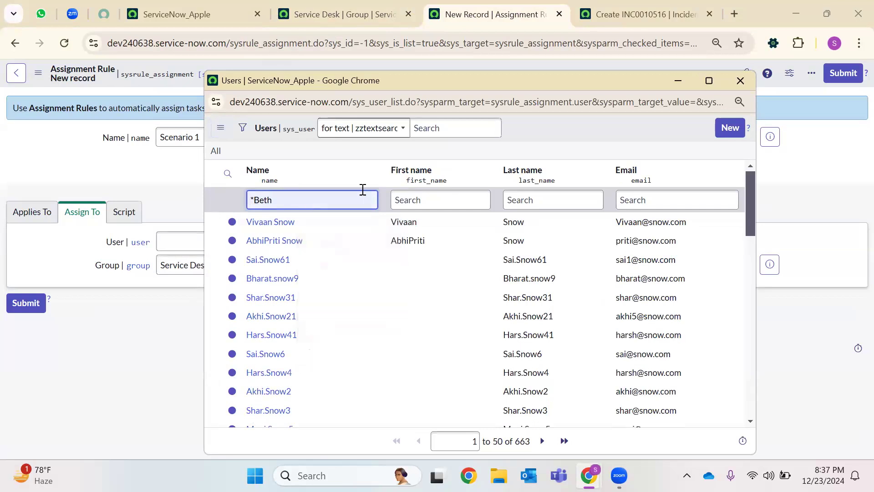
key("Return")
left_click(271, 221)
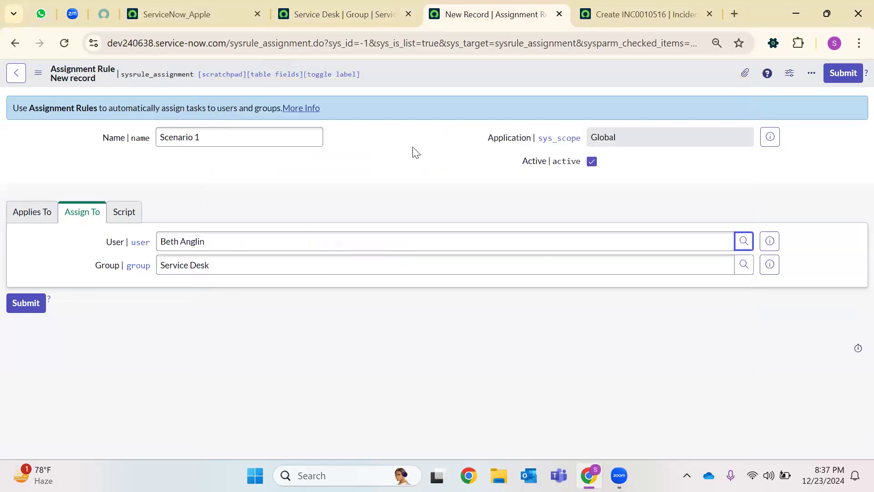
right_click(444, 72)
left_click(455, 81)
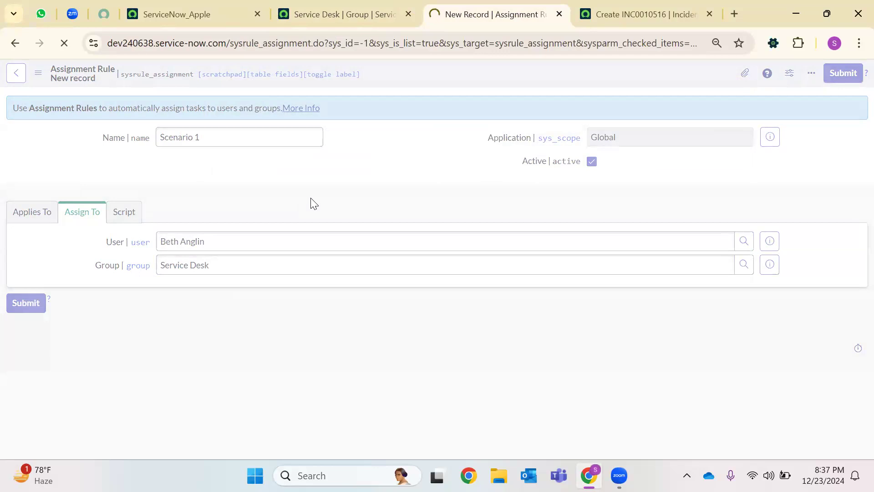
Step: Reload the new incident form, discarding its unsaved entries, and choose a caller
left_click(658, 5)
left_click(65, 44)
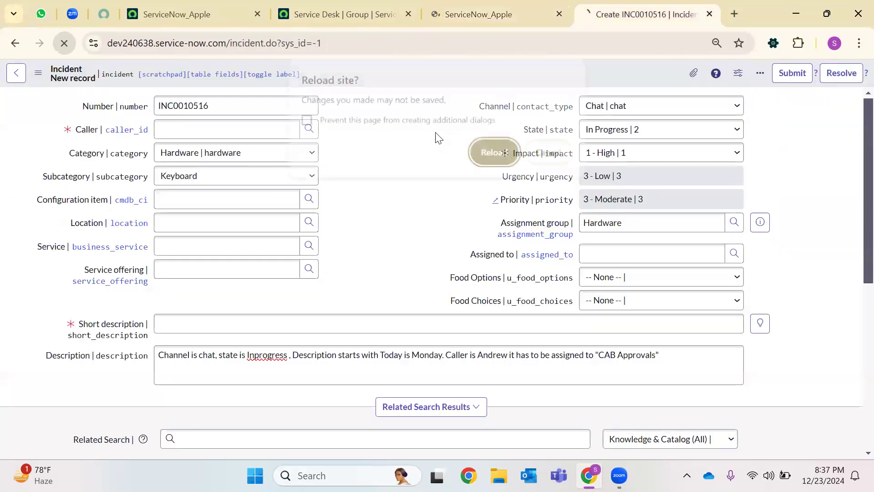
left_click(487, 152)
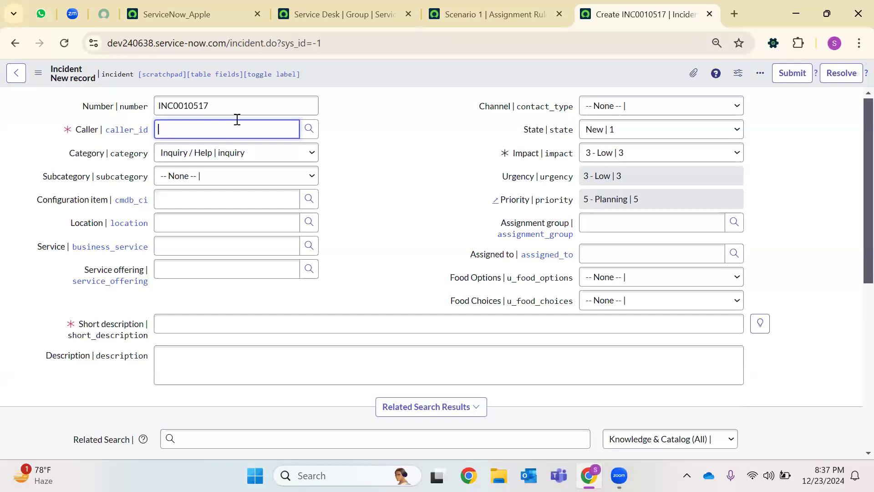
left_click(237, 121)
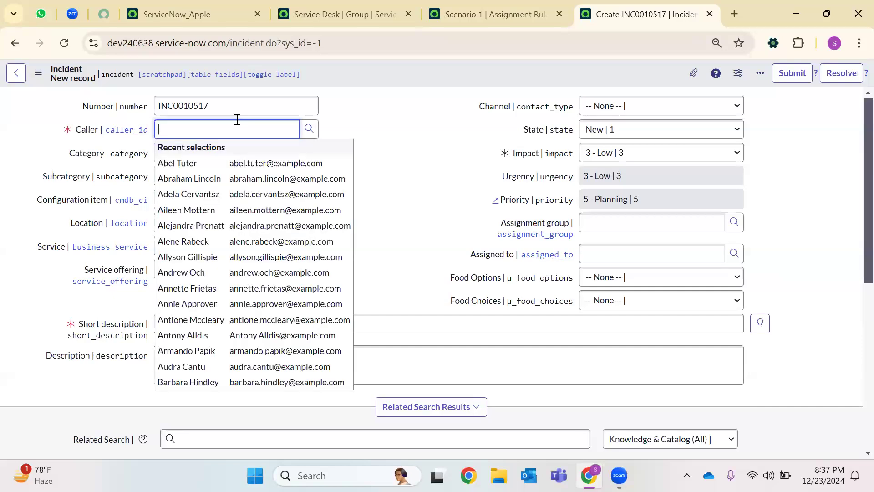
left_click(225, 210)
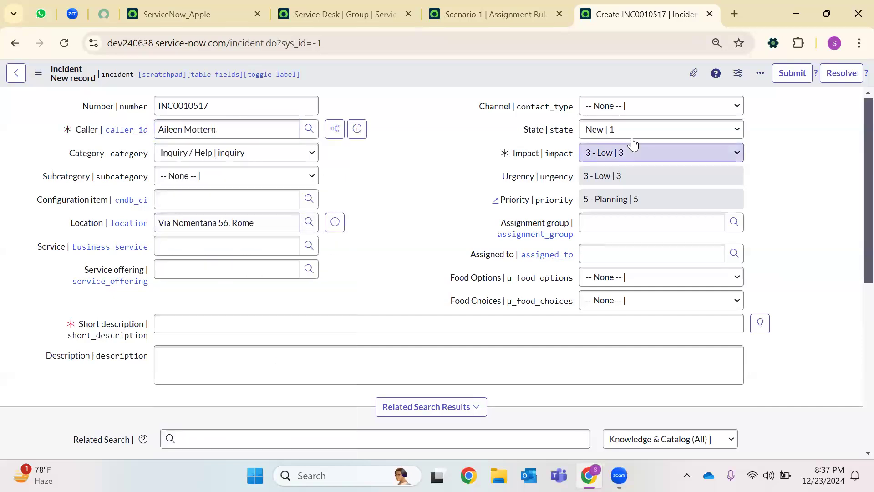
Step: Set the incident's state to In Progress, channel to Chat and impact to 1 - High
left_click(633, 127)
left_click(622, 163)
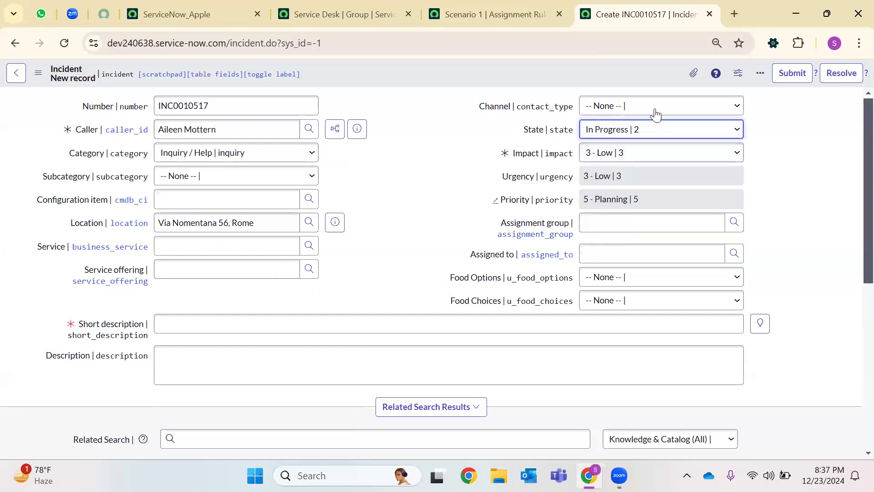
left_click(654, 107)
left_click(615, 139)
left_click(619, 155)
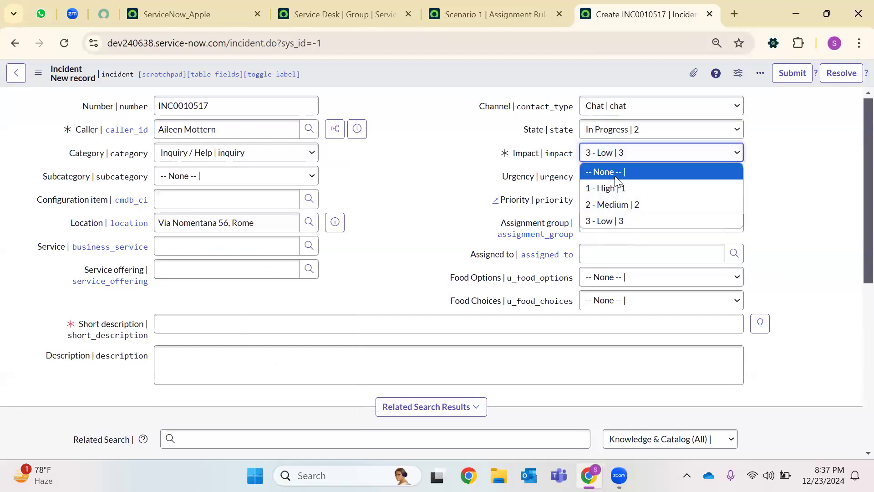
left_click(612, 188)
Step: Enter the description "Today is Monday" and the short description "test", and save the incident
left_click(182, 367)
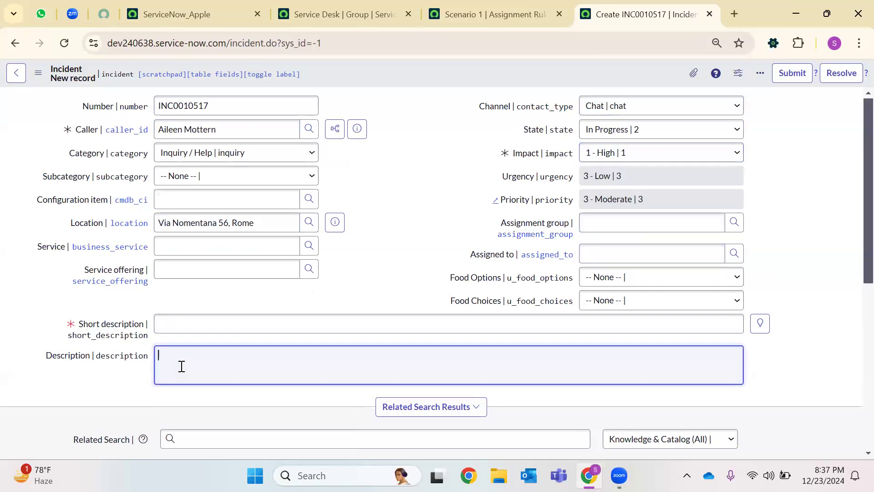
type("Today is Monday")
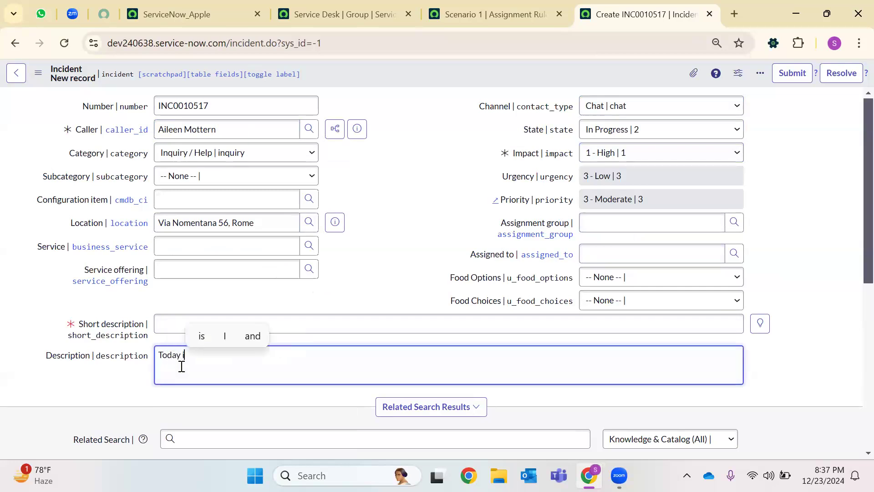
left_click(402, 286)
left_click(268, 318)
type("t")
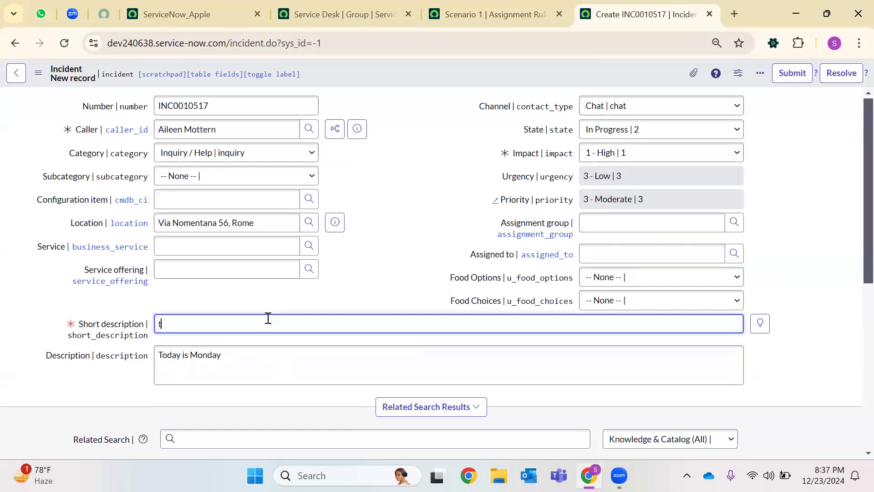
type("est")
right_click(443, 72)
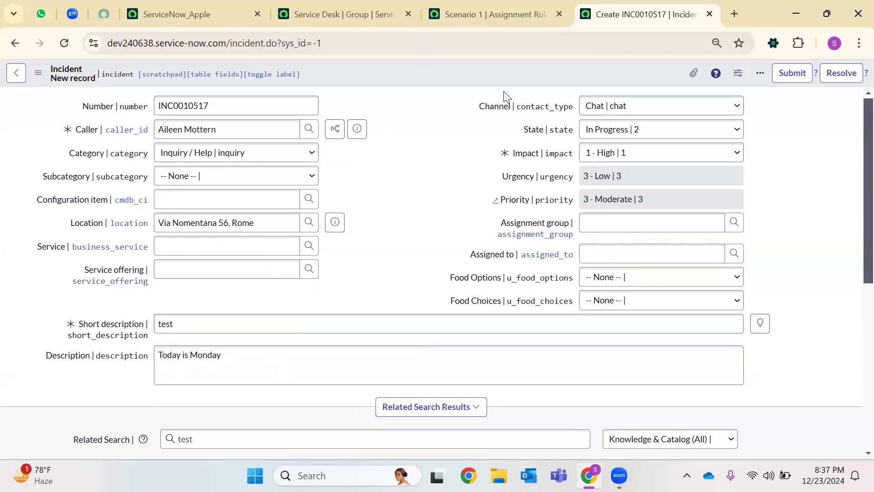
left_click(465, 80)
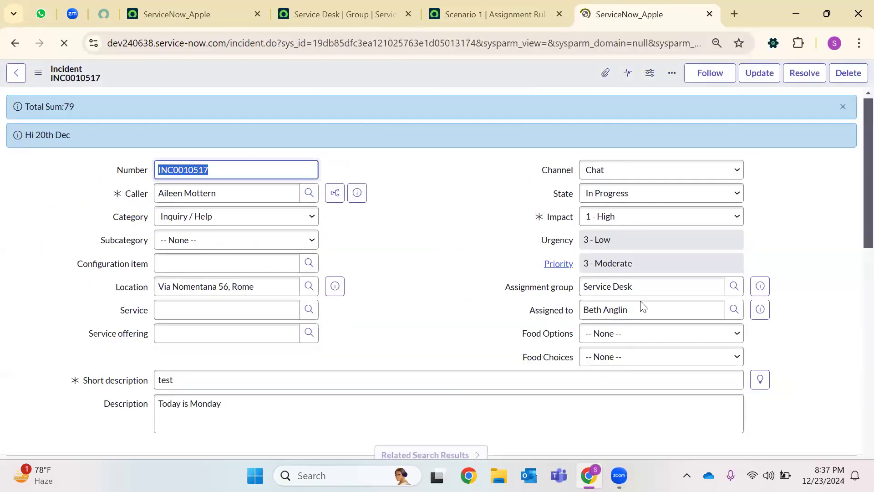
Step: Examine the saved incident's assignment group and assigned-to values, dismissing the information messages
triple_click(595, 290)
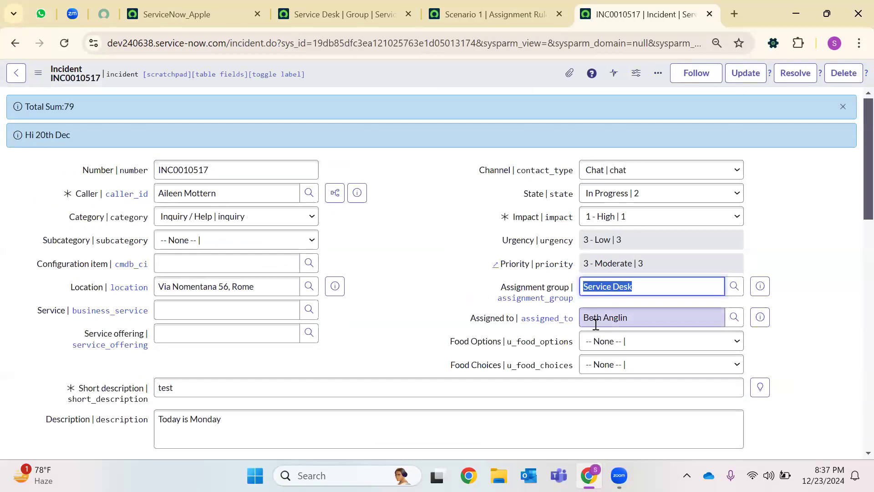
triple_click(596, 324)
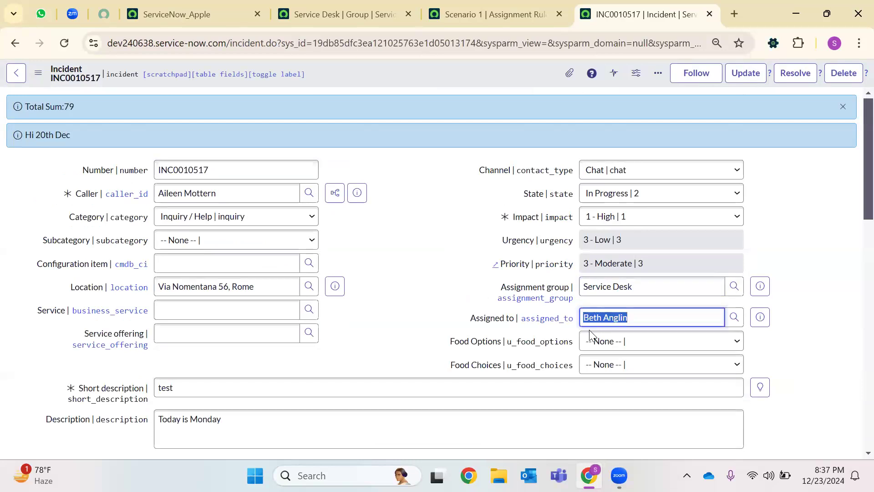
left_click(843, 107)
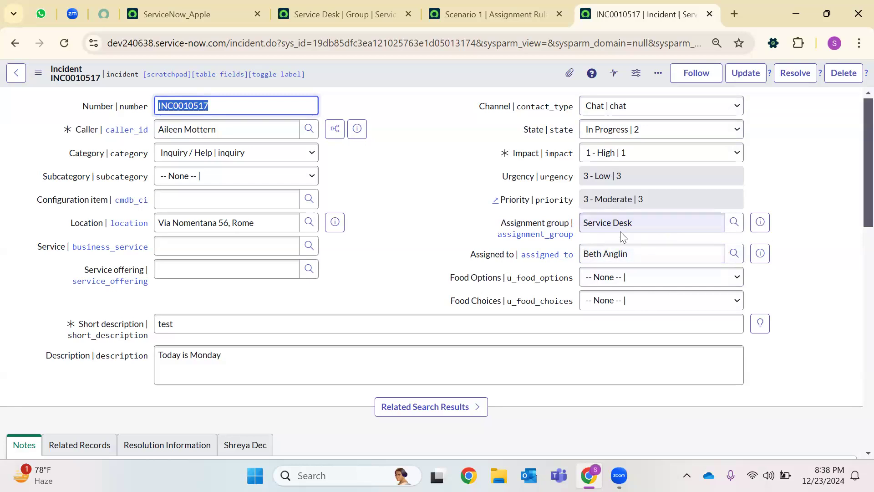
left_click(571, 223)
left_click(561, 255)
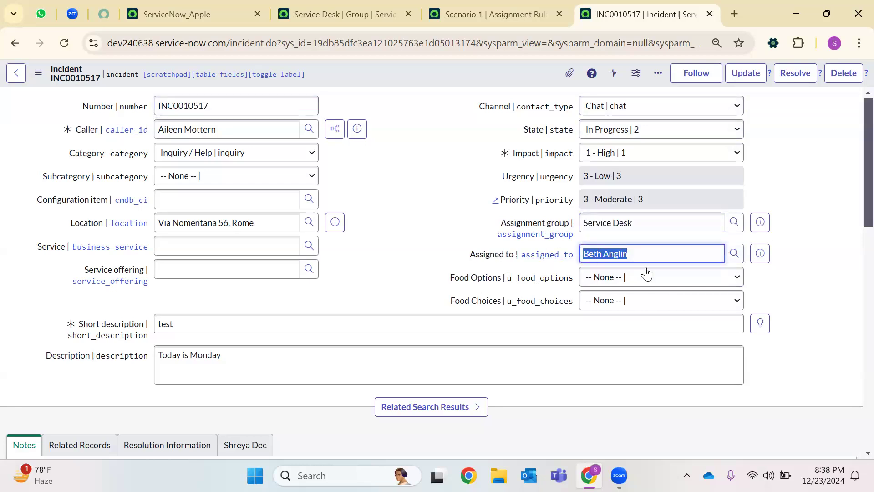
left_click_drag(522, 257, 648, 224)
left_click(648, 224)
left_click(632, 255)
left_click(555, 260)
left_click_drag(646, 227, 530, 226)
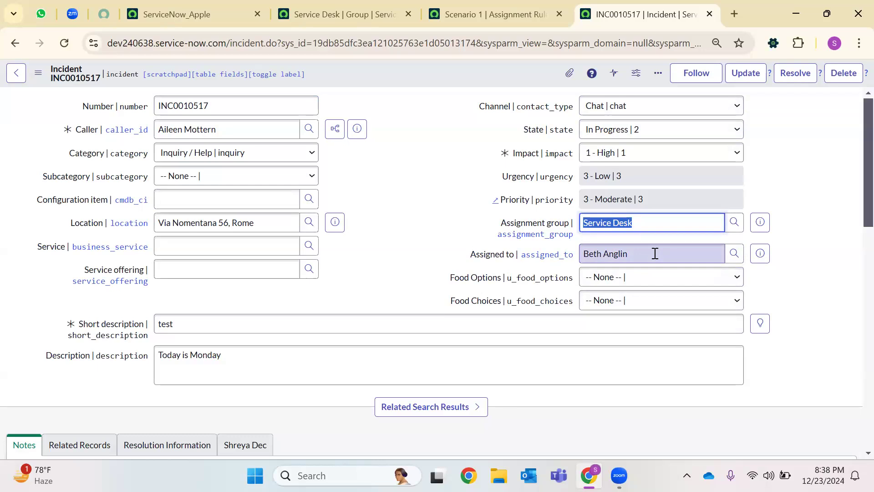
Step: Clear both the group and the user on the Scenario 1 assignment rule
left_click(460, 11)
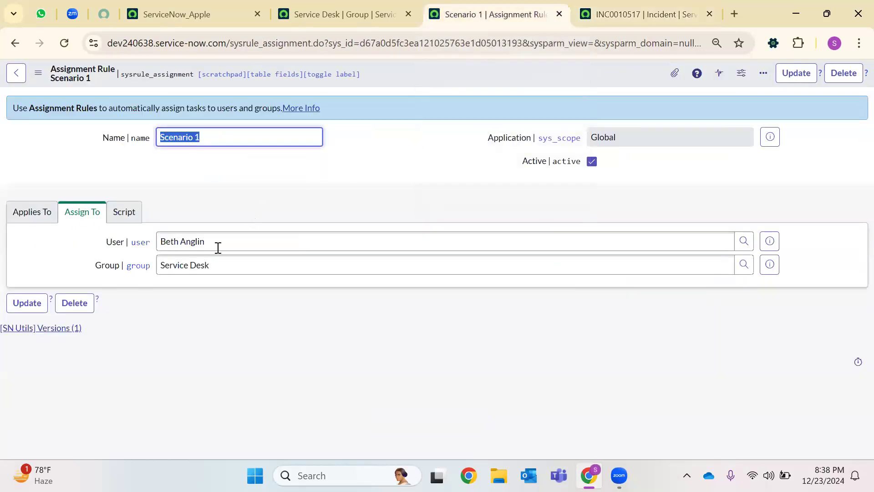
left_click_drag(226, 265, 127, 270)
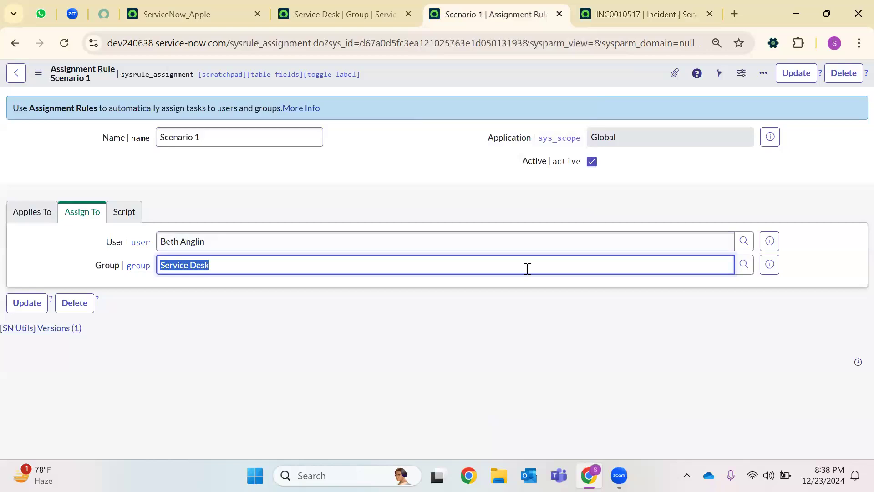
key("BackSpace")
left_click_drag(721, 242, 123, 242)
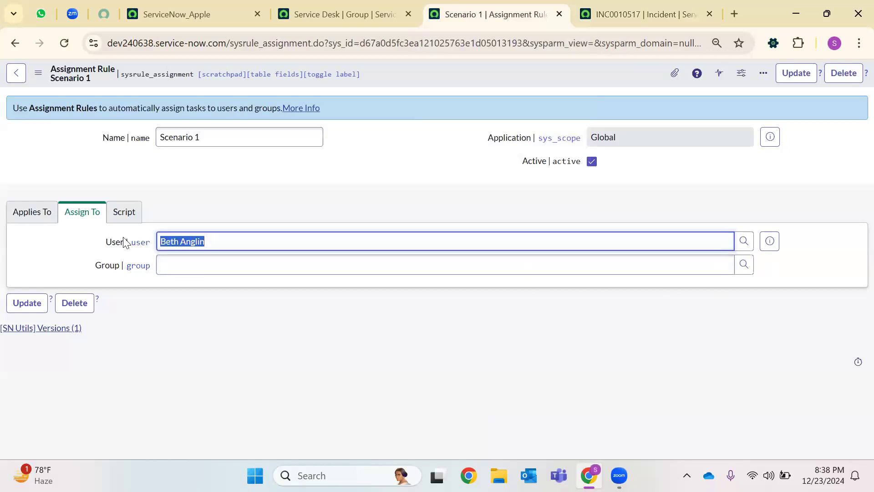
key("BackSpace")
left_click(531, 285)
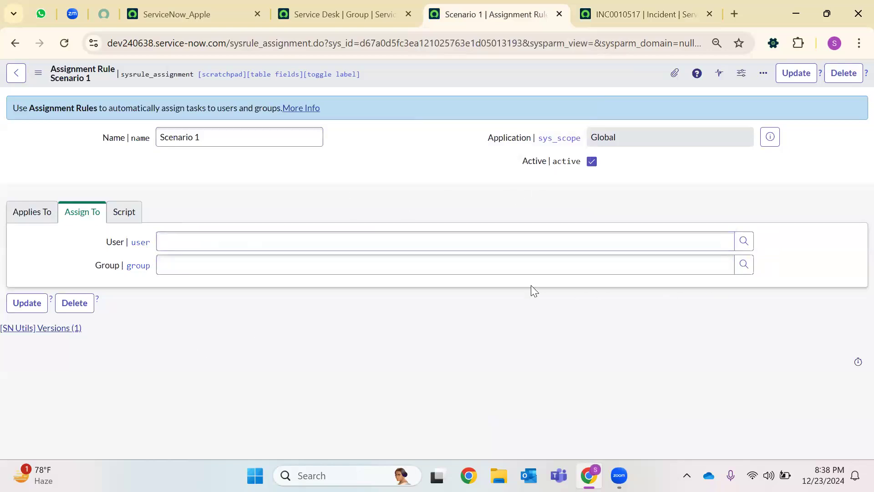
Step: Choose a different person from the user lookup list as the Scenario 1 rule's user
left_click(743, 245)
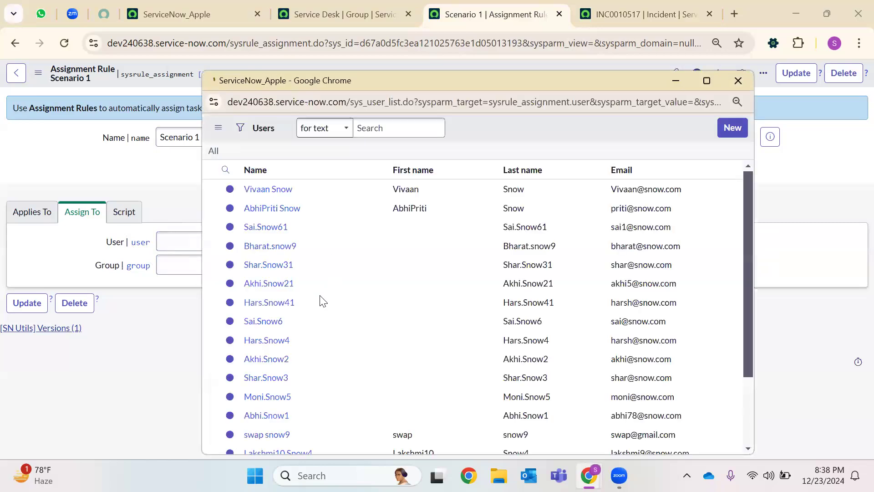
scroll(267, 391, "down", 5)
scroll(267, 390, "down", 2)
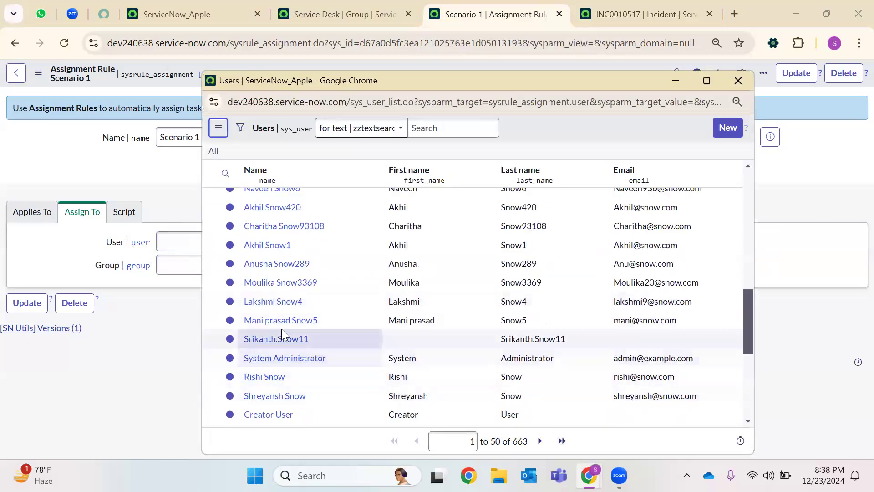
scroll(278, 328, "down", 3)
scroll(265, 355, "down", 2)
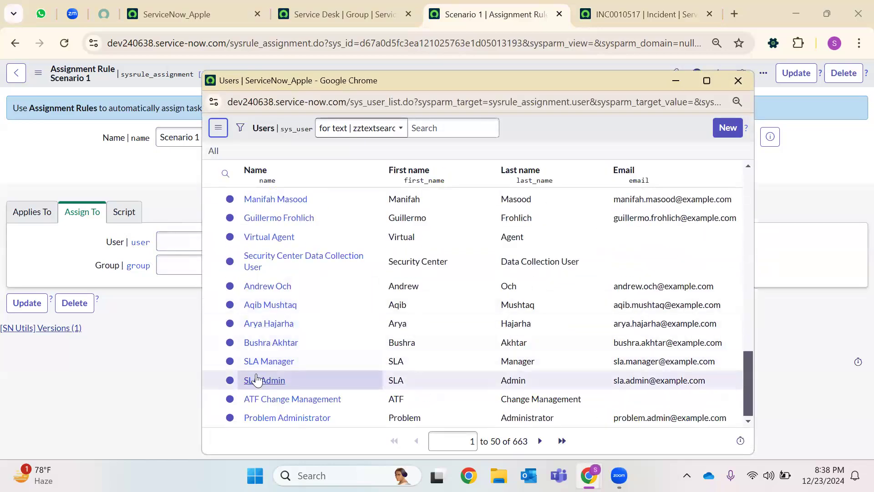
left_click(270, 323)
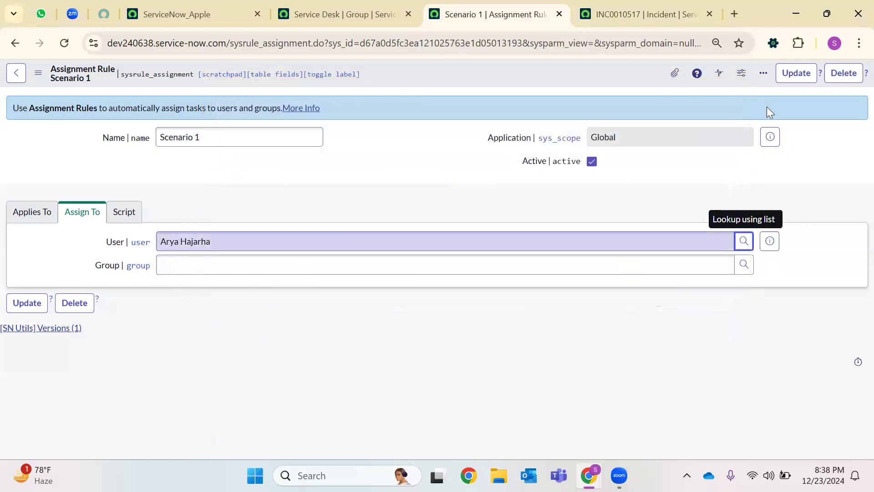
Step: Update the Scenario 1 assignment rule with the chosen user and open a new incident form by replacing the incident's sys_id with -1
left_click(795, 74)
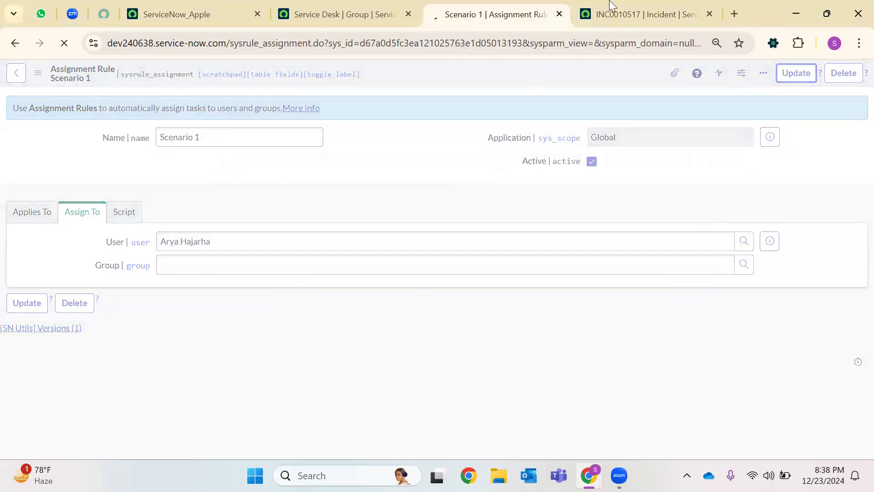
left_click(613, 5)
left_click(64, 43)
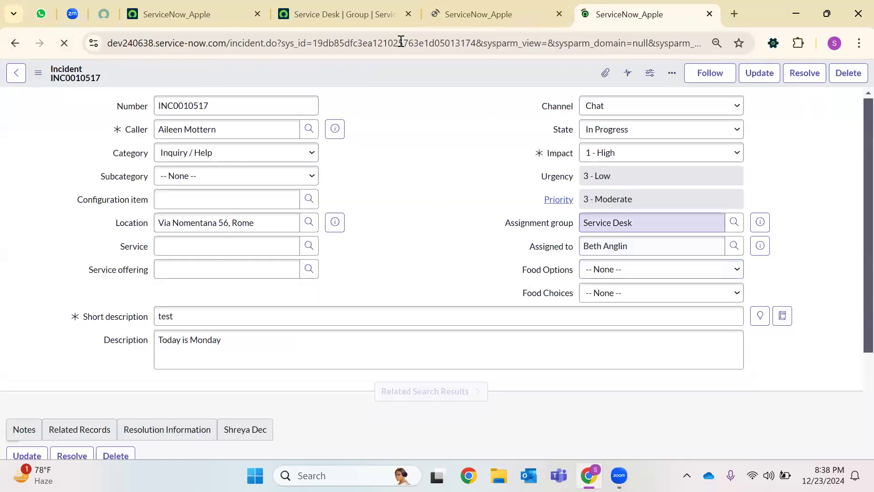
left_click(401, 41)
double_click(399, 40)
type("-1")
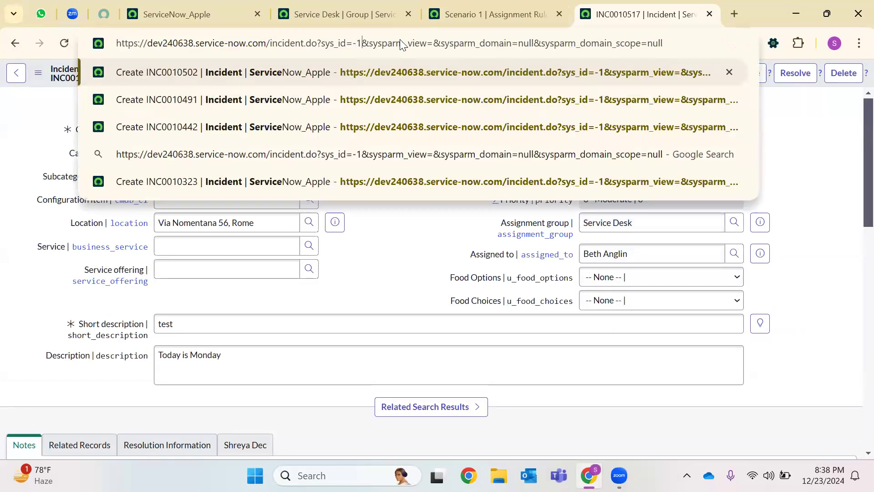
key("Return")
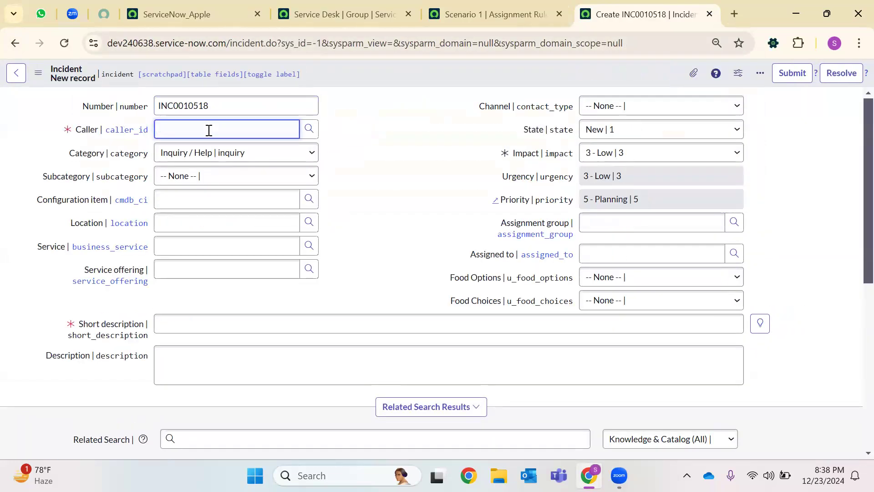
Step: Choose a caller for the new incident and enter the short description "test" and the description "Today Is Monday"
left_click(209, 130)
left_click(228, 273)
left_click(170, 322)
left_click(191, 371)
type("Tpday s")
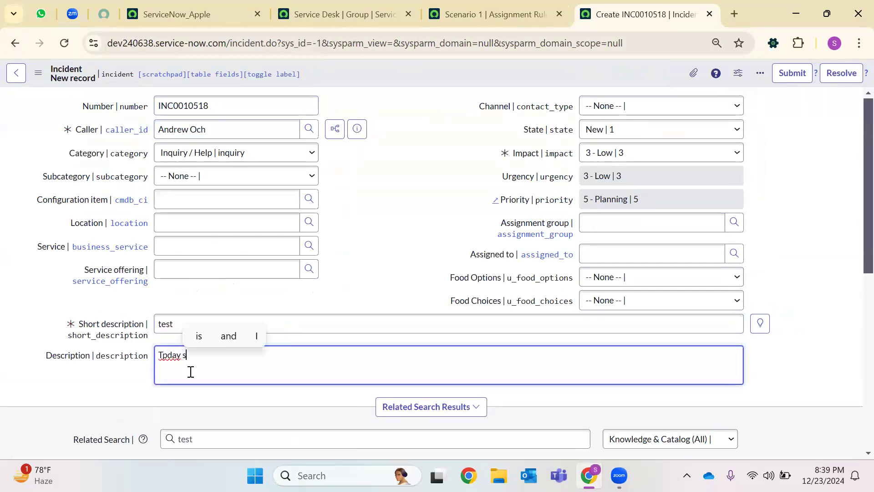
key("BackSpace")
key("BackSpace")
type("oda")
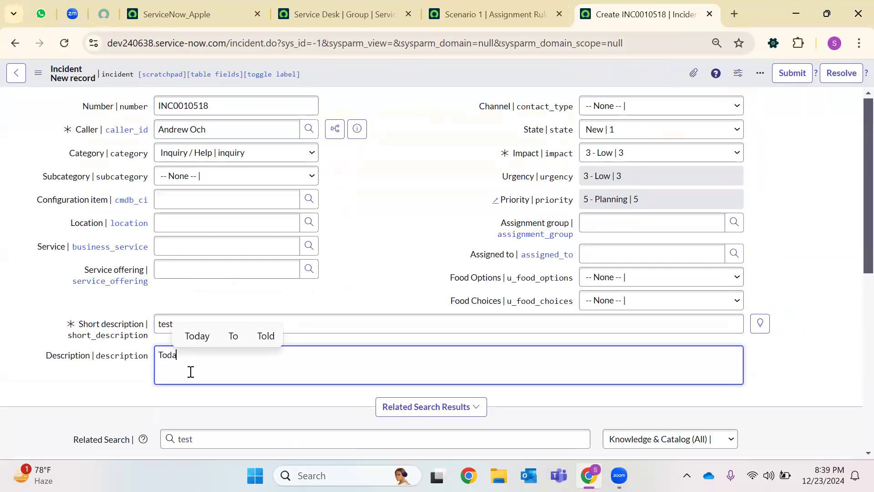
type("y Is Monday")
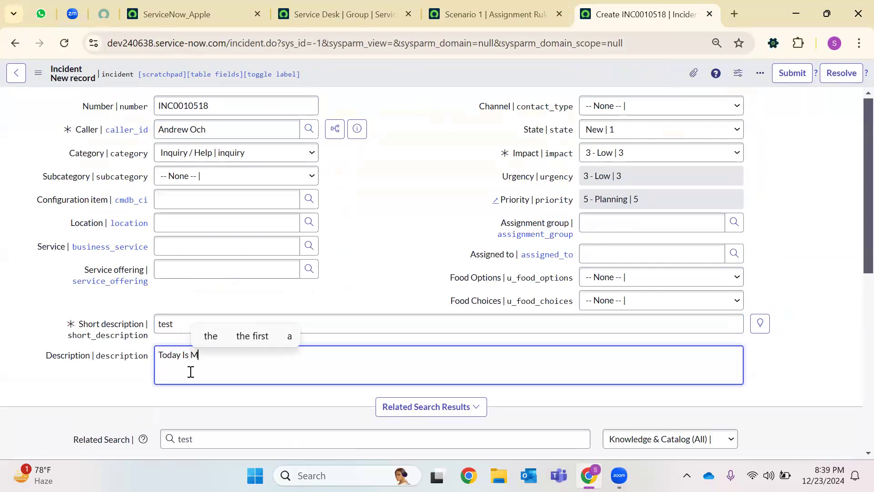
Step: Set the incident's channel to Chat, state to In Progress and impact to 1 - High, and save it
left_click(621, 112)
left_click(618, 140)
left_click(628, 134)
left_click(615, 165)
left_click(628, 152)
left_click(609, 171)
left_click(624, 157)
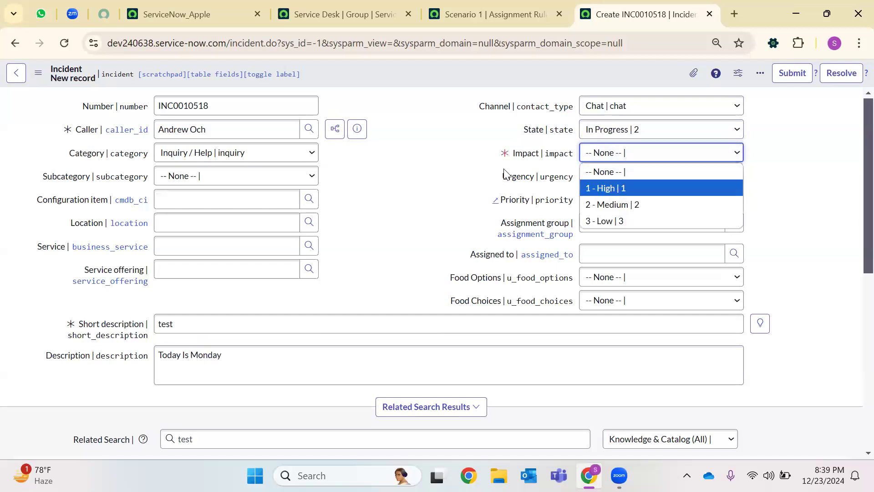
left_click(619, 188)
right_click(454, 70)
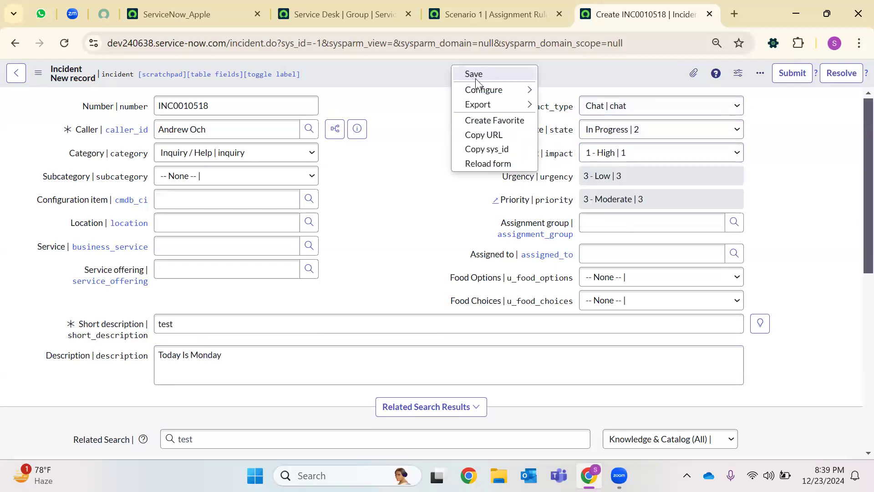
left_click(475, 76)
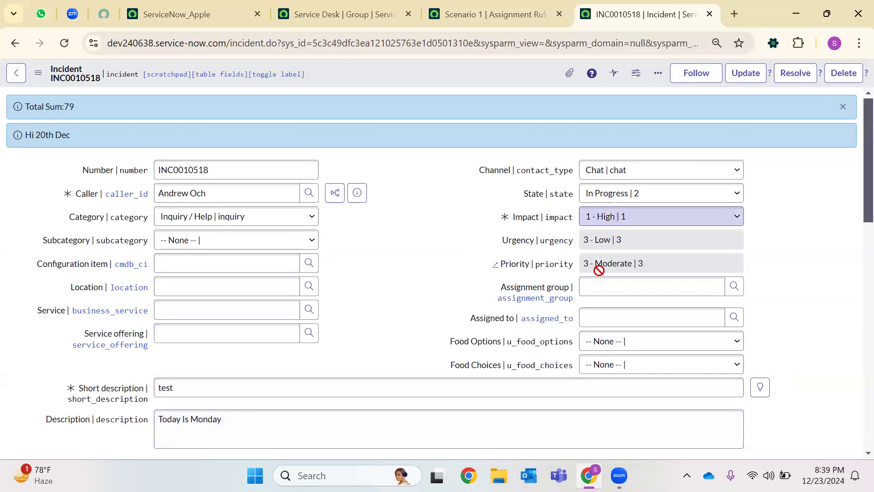
Step: Save the Scenario 1 assignment rule again and open another new incident form using sys_id -1
left_click(455, 14)
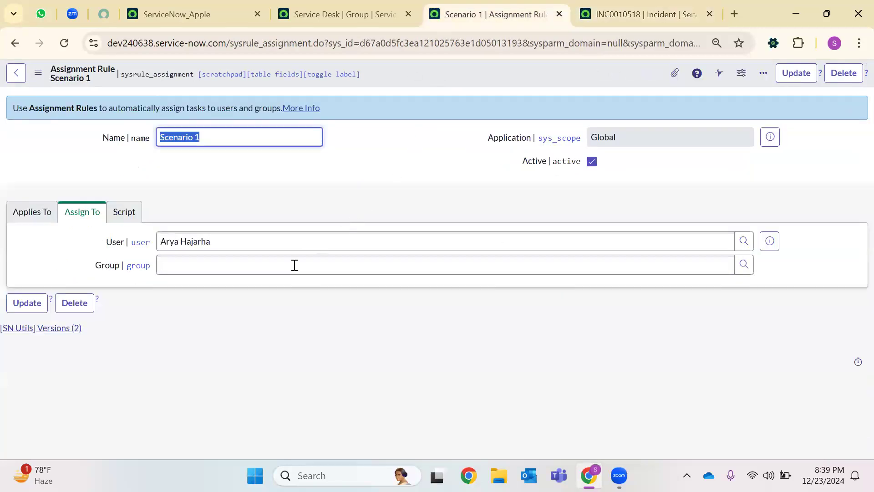
right_click(491, 68)
left_click(525, 71)
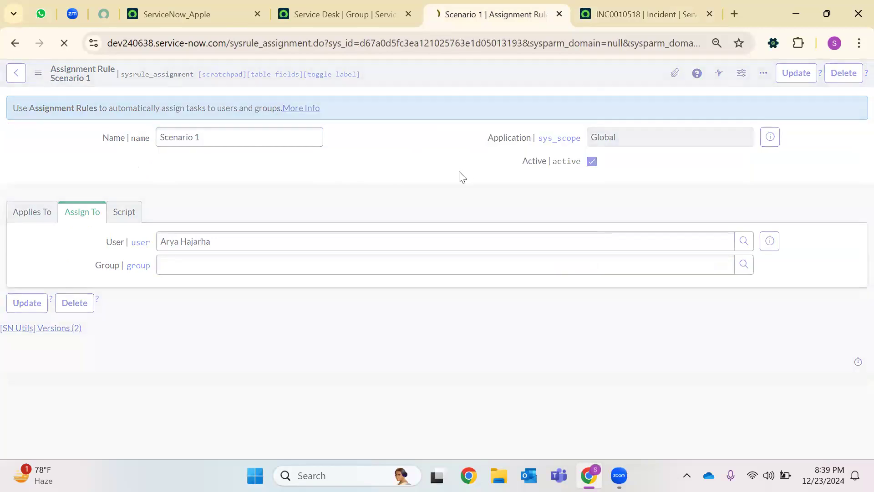
left_click(607, 19)
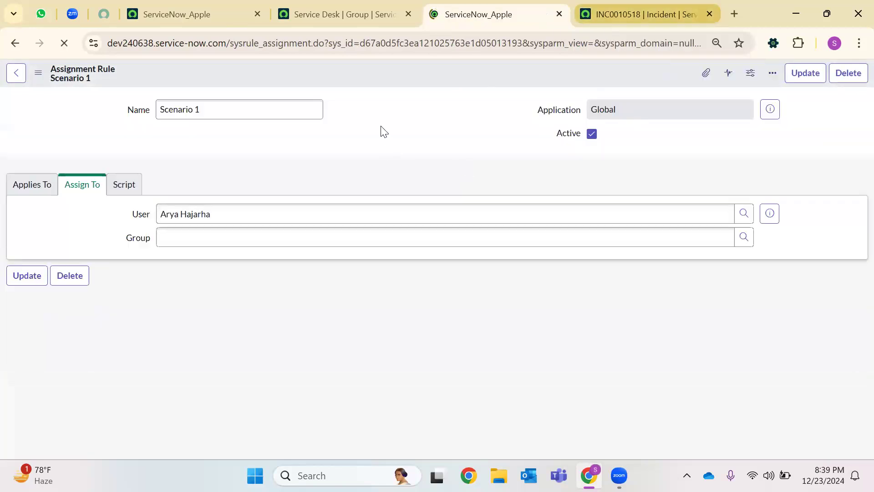
left_click(65, 44)
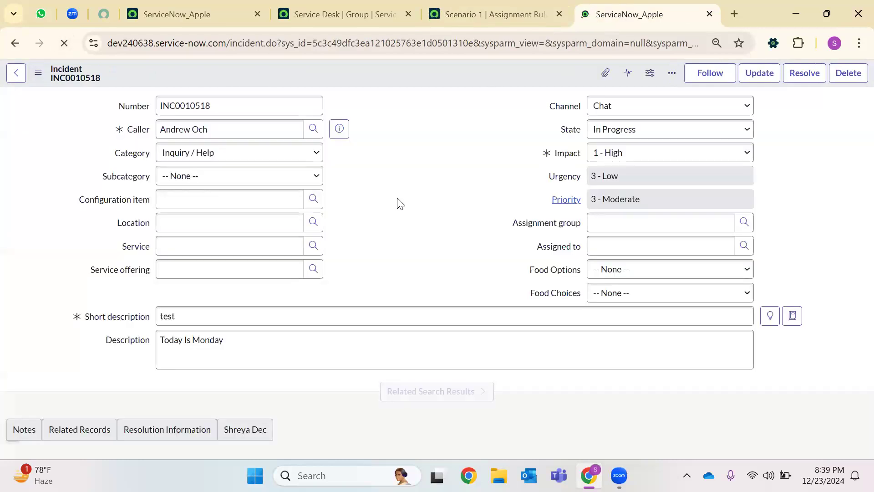
double_click(354, 43)
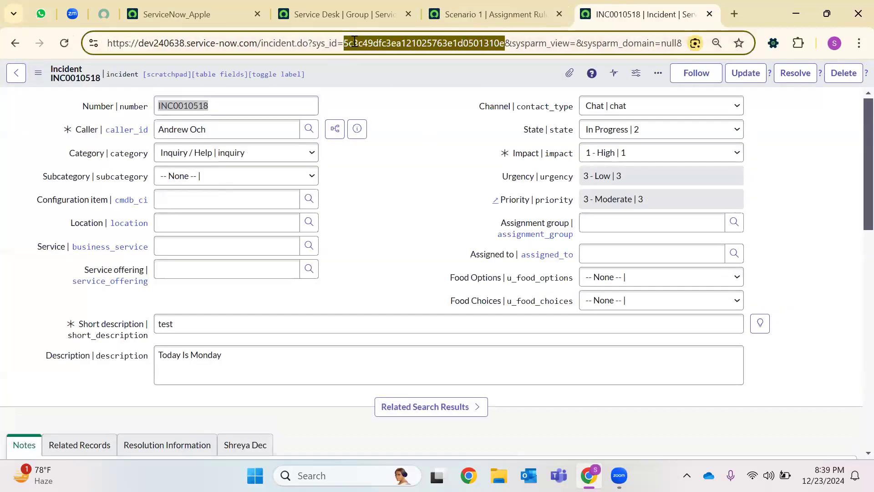
type("-1")
key("Return")
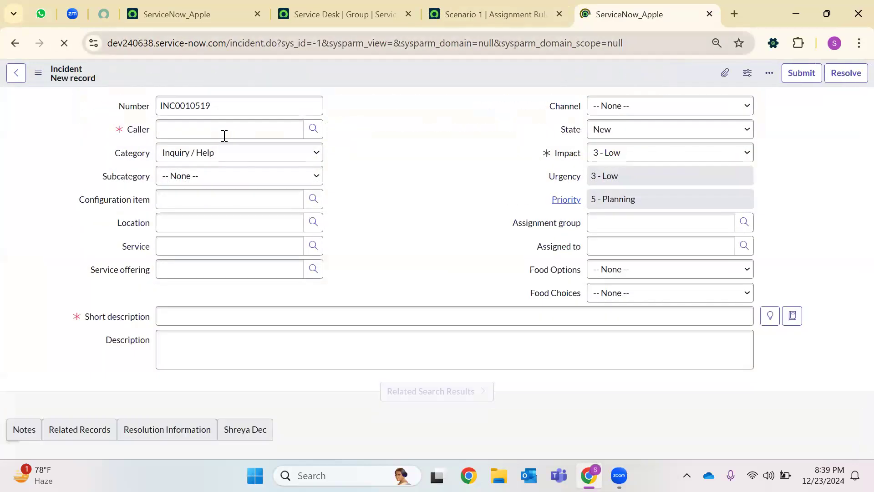
Step: Choose a caller and enter the short description "sadcfv" on the new incident
left_click(224, 135)
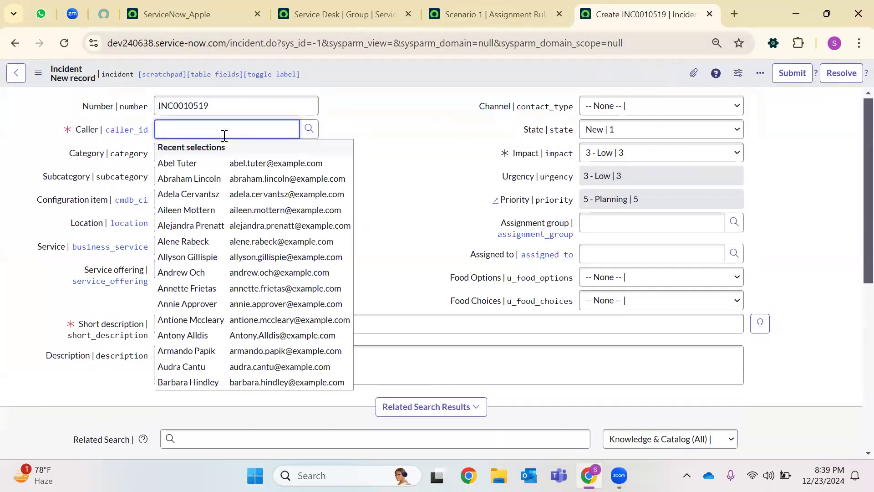
left_click(206, 212)
left_click(207, 327)
type("sadcfv")
Step: Copy the description condition text "Today is Monday" from the Scenario 1 rule into the new incident's description
left_click(387, 15)
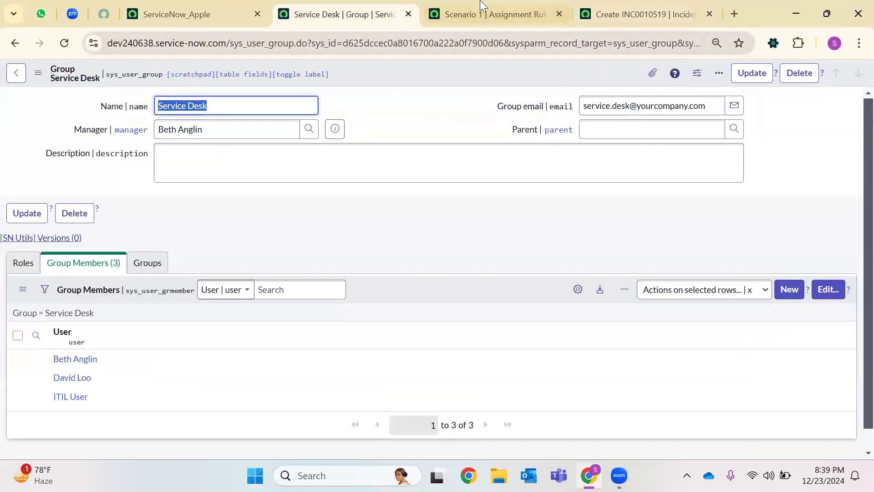
left_click(505, 15)
left_click(38, 214)
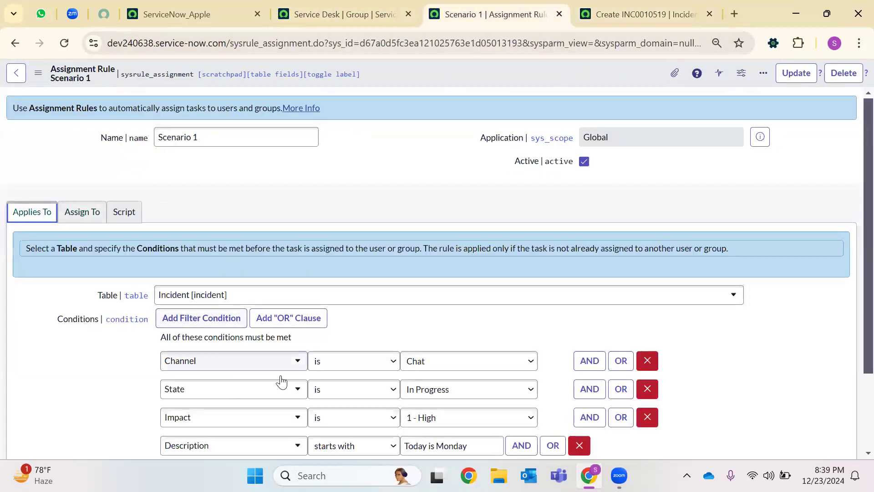
scroll(364, 360, "down", 2)
triple_click(430, 346)
key("ctrl+c")
right_click(431, 346)
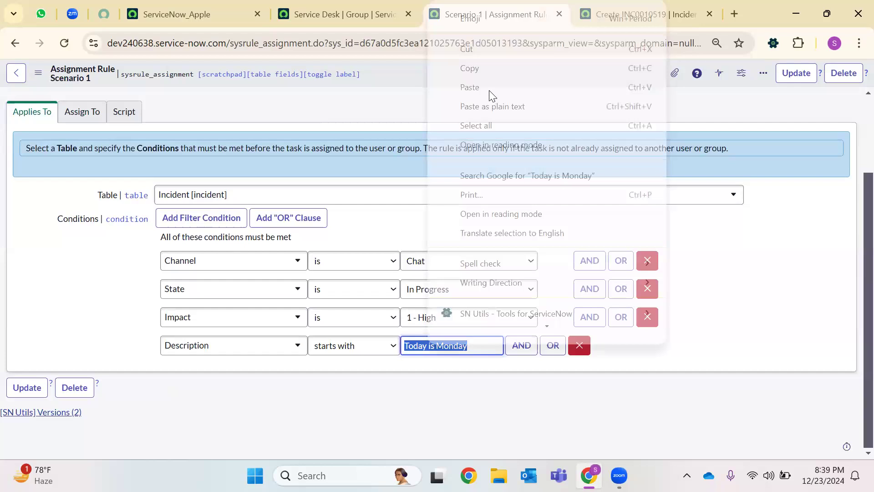
left_click(486, 62)
left_click(647, 14)
left_click(166, 364)
right_click(165, 368)
left_click(234, 185)
Step: Set the channel to Chat, state to In Progress and impact to 1 - High on the "sadcfv" incident, and save it
left_click(629, 108)
left_click(616, 140)
left_click(617, 130)
left_click(613, 163)
left_click(612, 153)
left_click(612, 188)
right_click(392, 79)
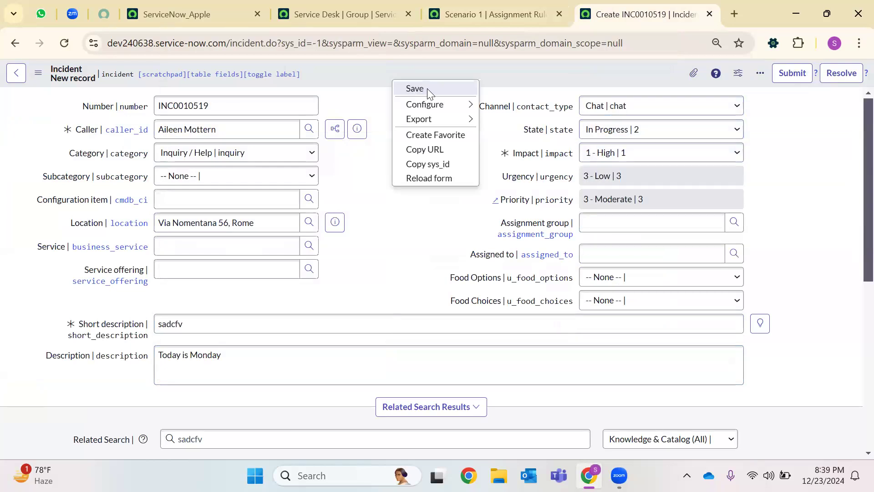
left_click(426, 89)
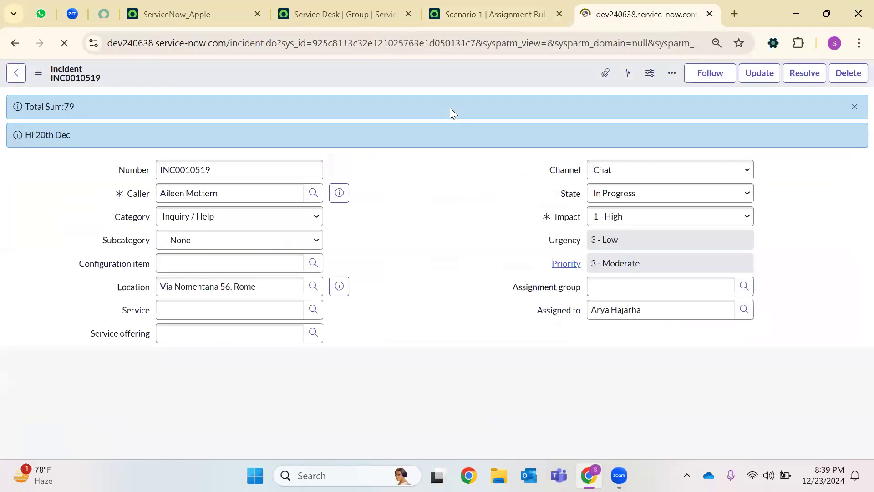
Step: Examine the assigned-to and assignment group fields of the saved "sadcfv" incident, dismissing the information messages
left_click(607, 318)
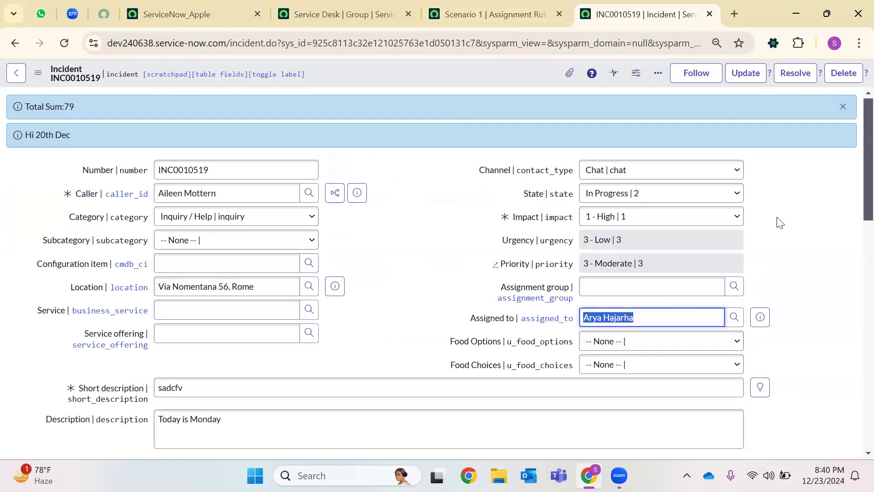
left_click(845, 108)
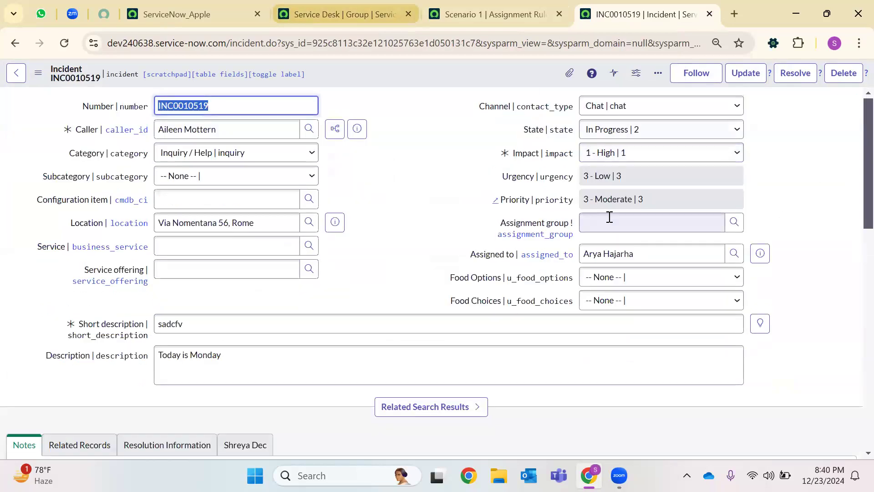
left_click(598, 248)
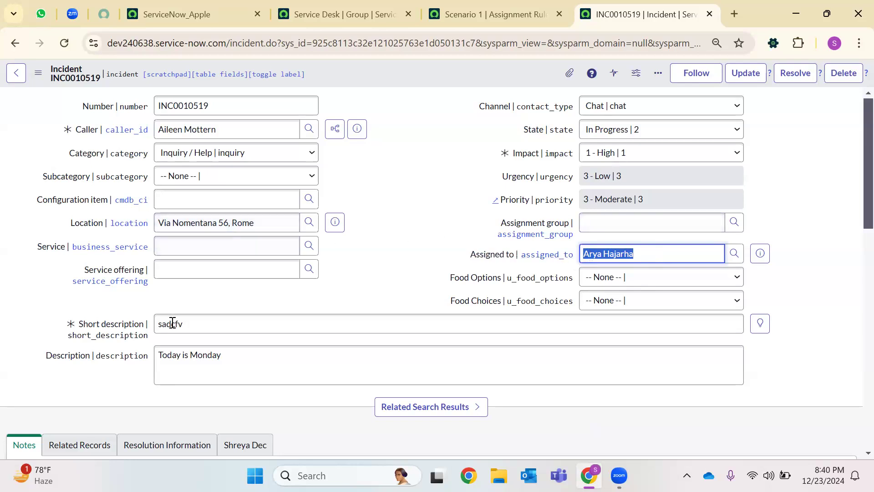
left_click(632, 222)
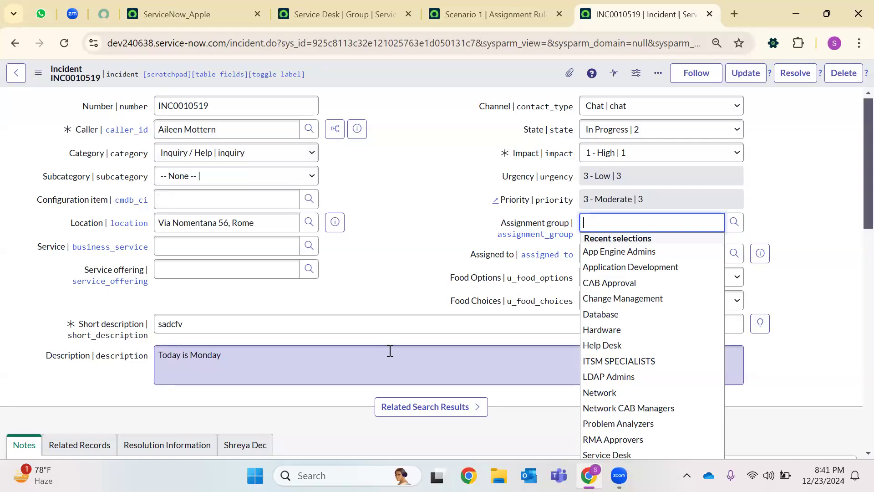
left_click(734, 223)
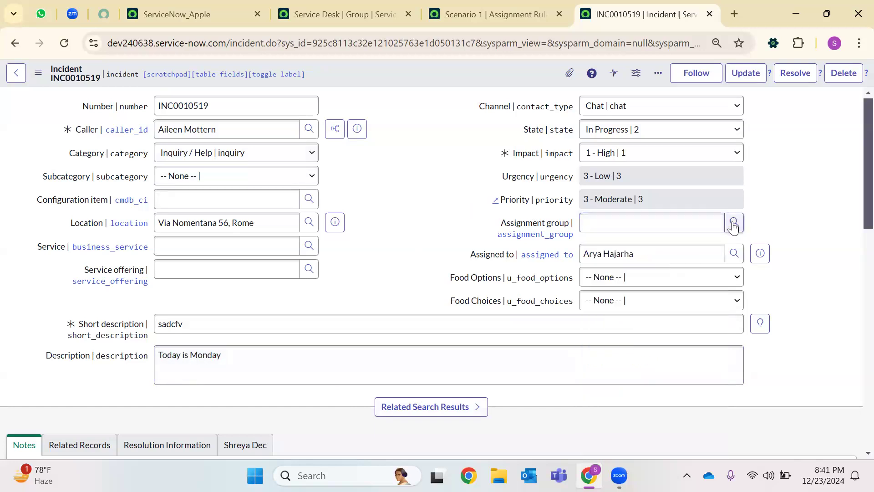
Step: Open a fresh incident form by replacing the "sadcfv" incident's sys_id with -1
double_click(395, 42)
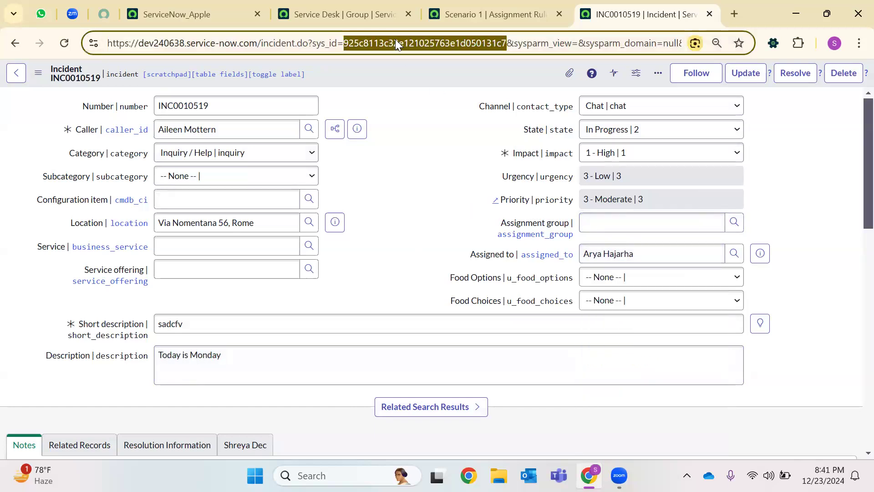
type("-1")
key("Return")
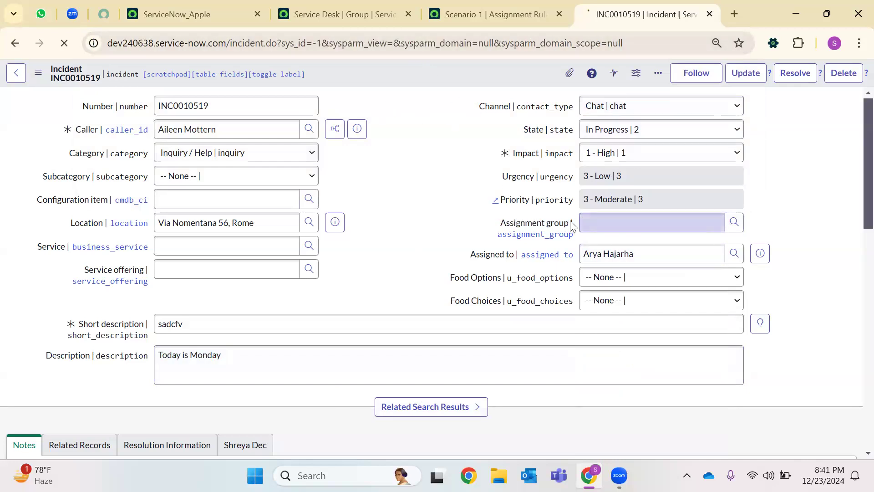
Step: Set the new incident's assignment group to Database and list the users available for its assigned-to field
left_click(734, 223)
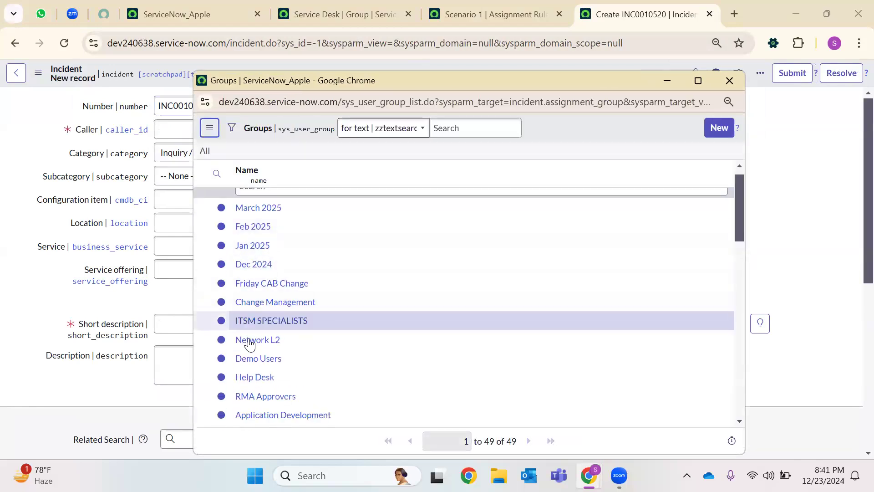
scroll(250, 343, "down", 6)
scroll(255, 274, "up", 1)
left_click(252, 276)
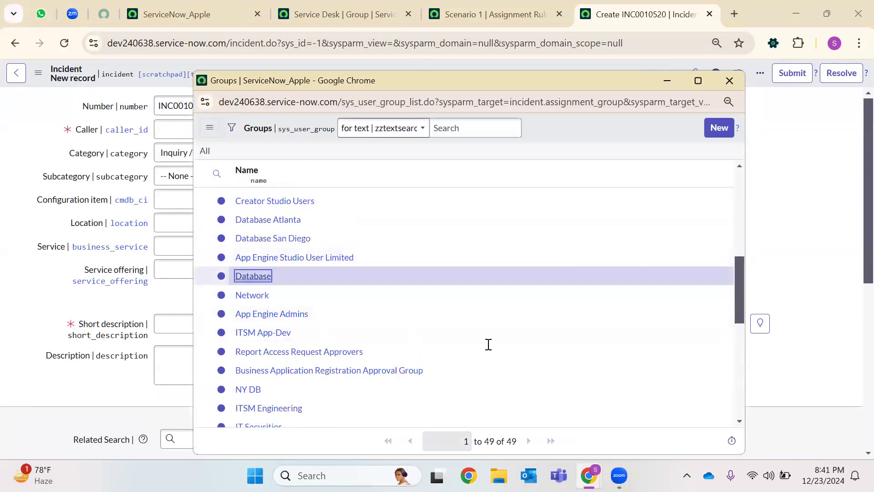
left_click(734, 254)
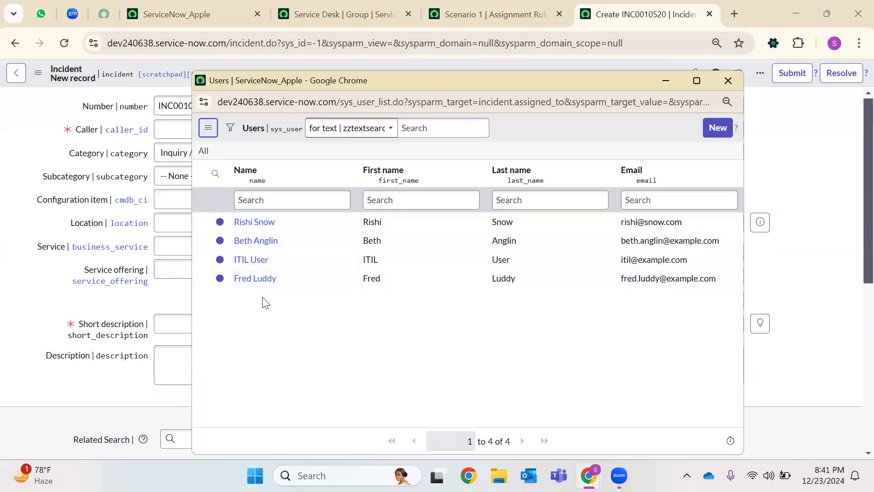
Step: Go back from the Service Desk group record and try to open the group table with the address sys_user_group.LIST
left_click(337, 14)
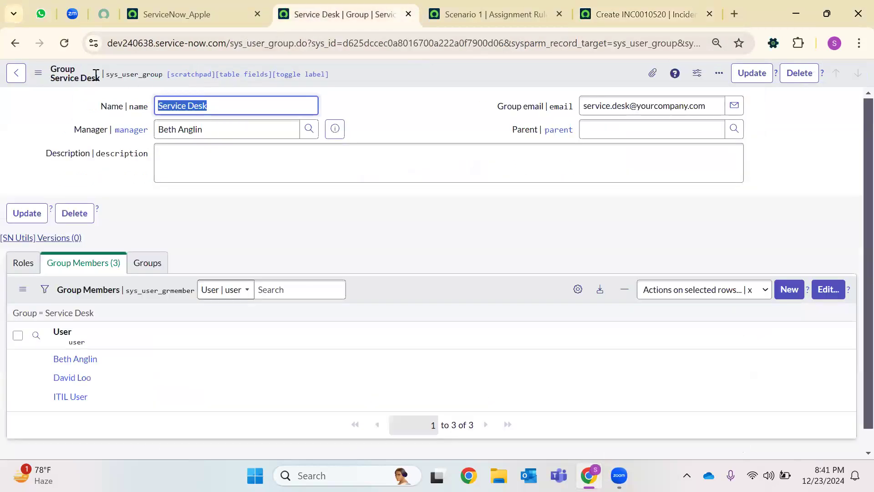
left_click(17, 74)
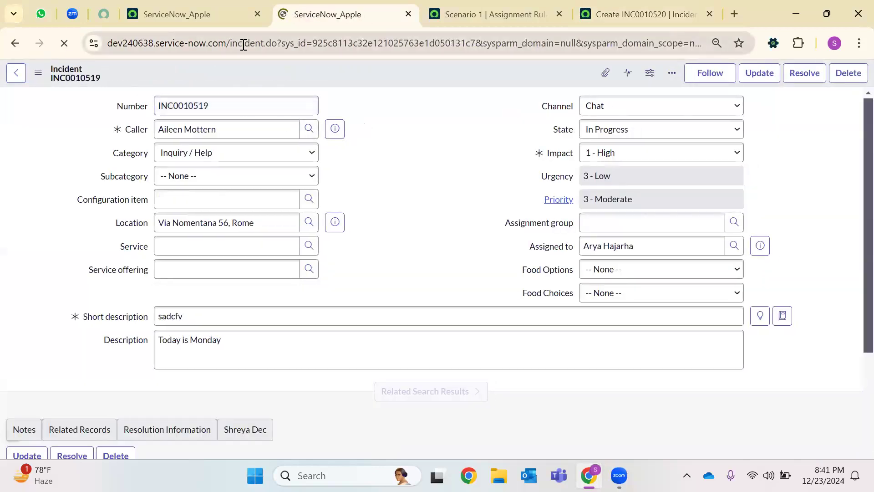
left_click_drag(231, 43, 853, 26)
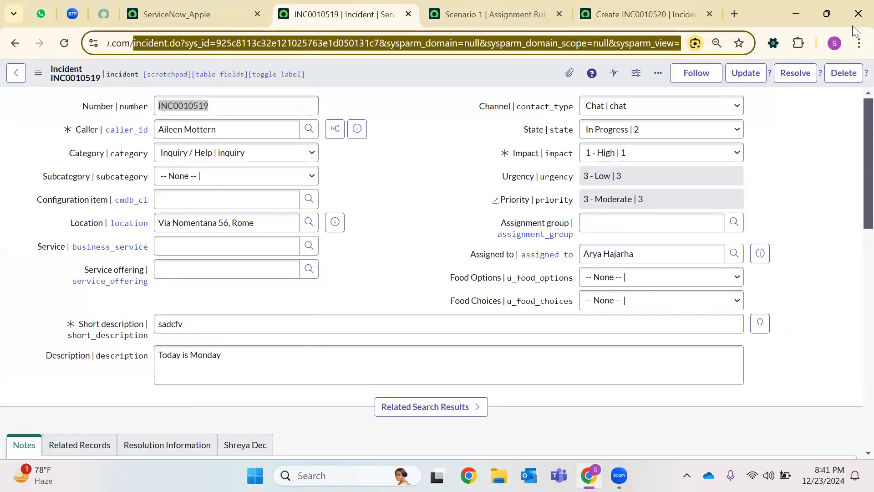
key("BackSpace")
type("sys")
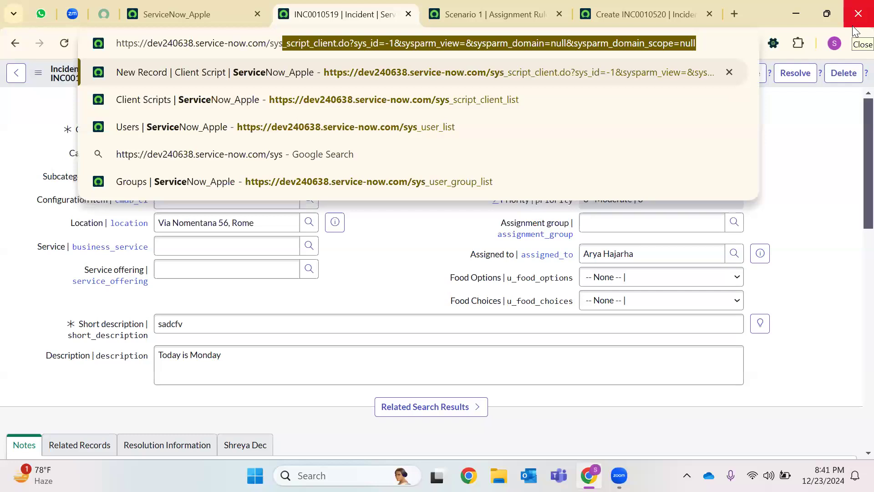
type("_user_")
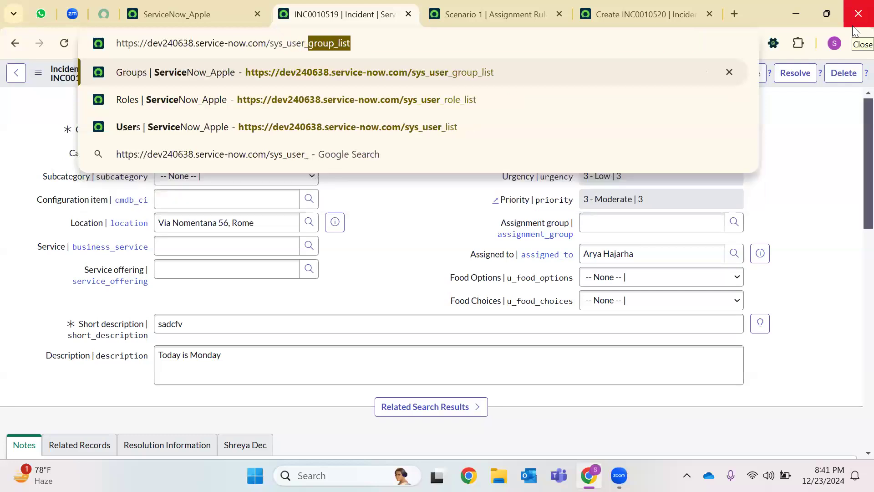
type("group.LIST")
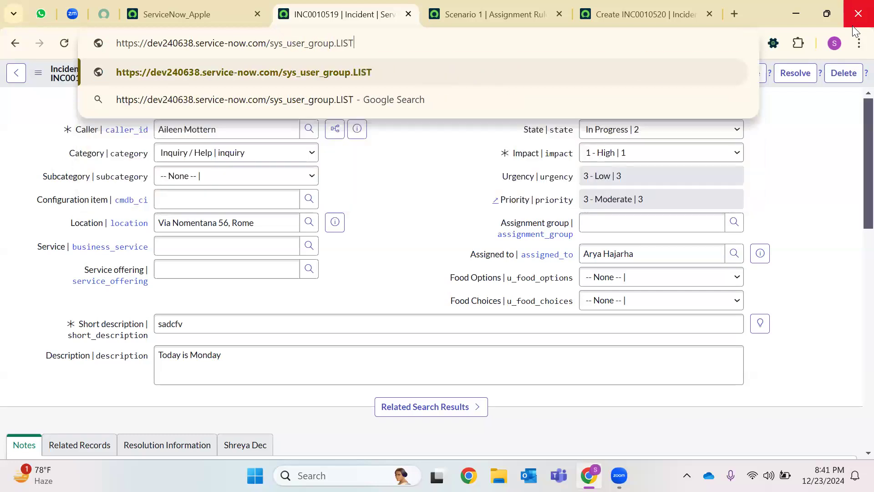
key("Return")
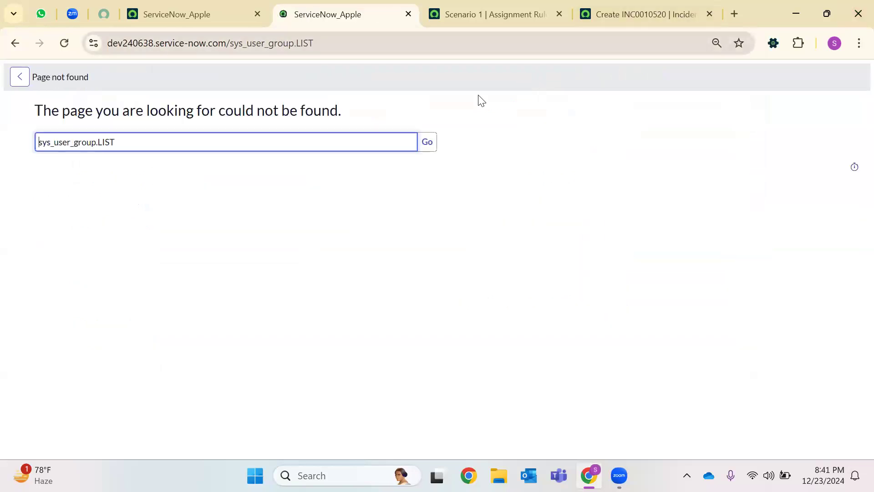
Step: Correct the address ending to sys_user_group_list and open the groups list
left_click_drag(294, 45, 415, 44)
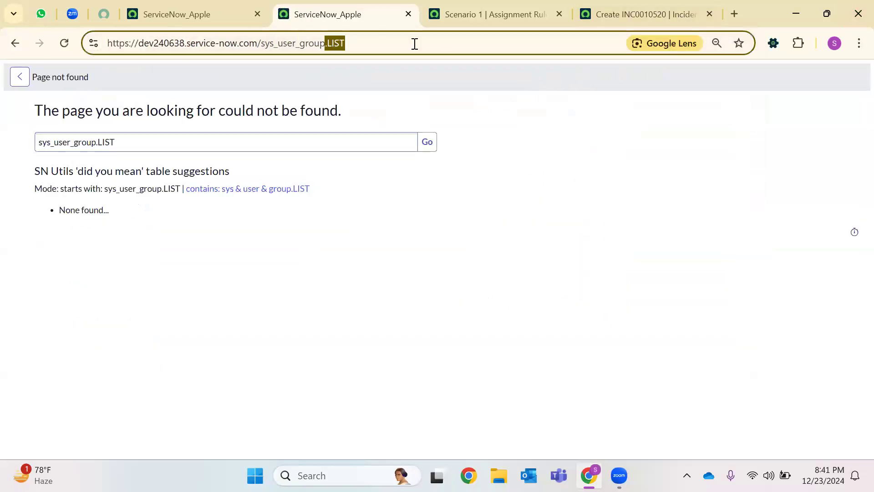
key("BackSpace")
type("_list")
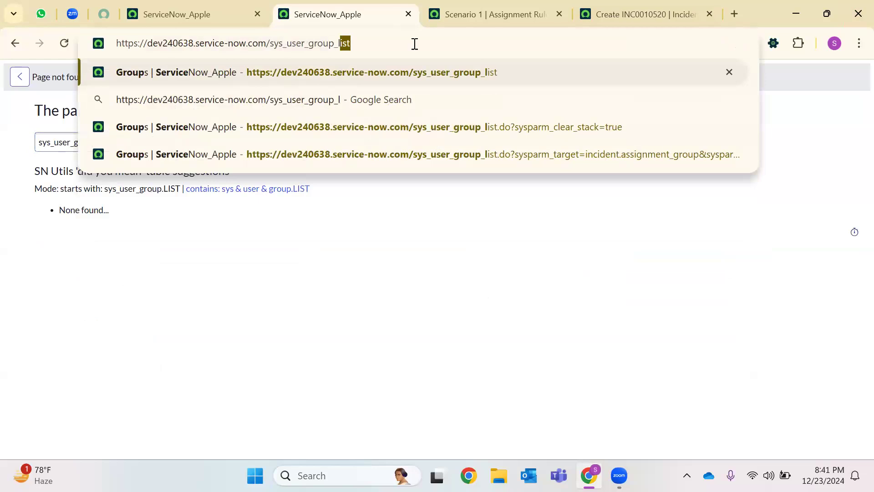
key("Return")
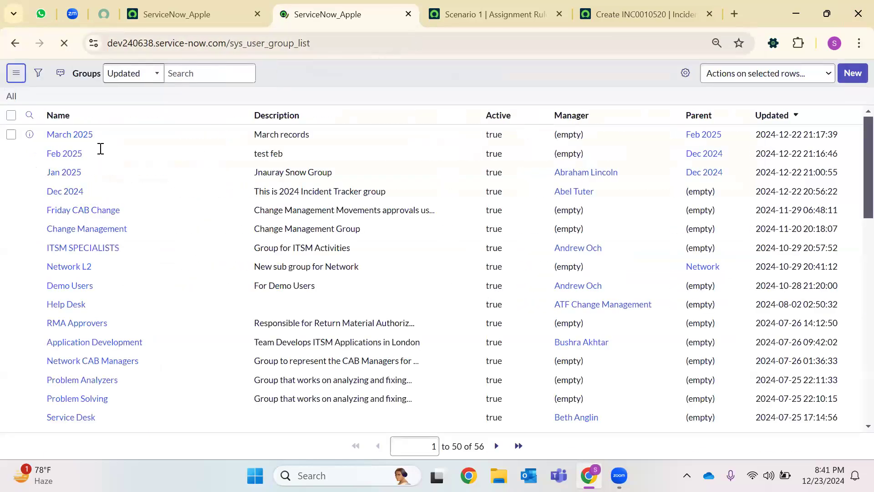
Step: Filter the groups by the name Database and open the Database group to view its members
left_click(100, 147)
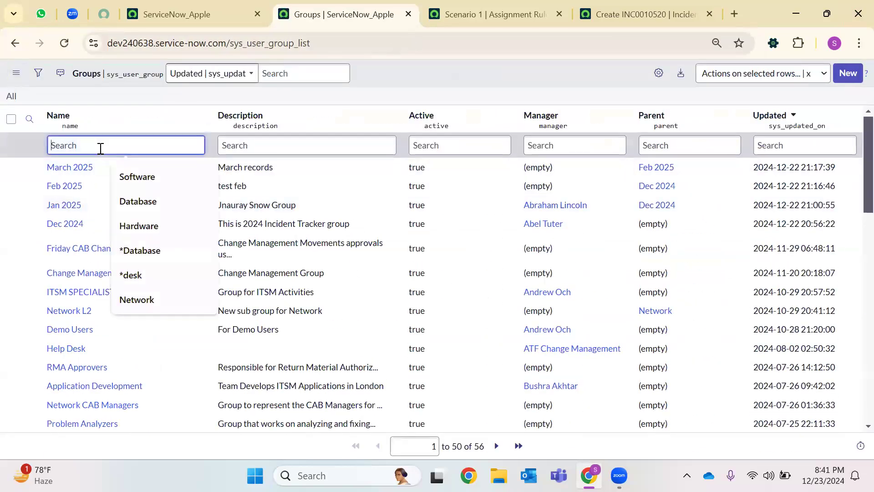
left_click(173, 202)
key("Return")
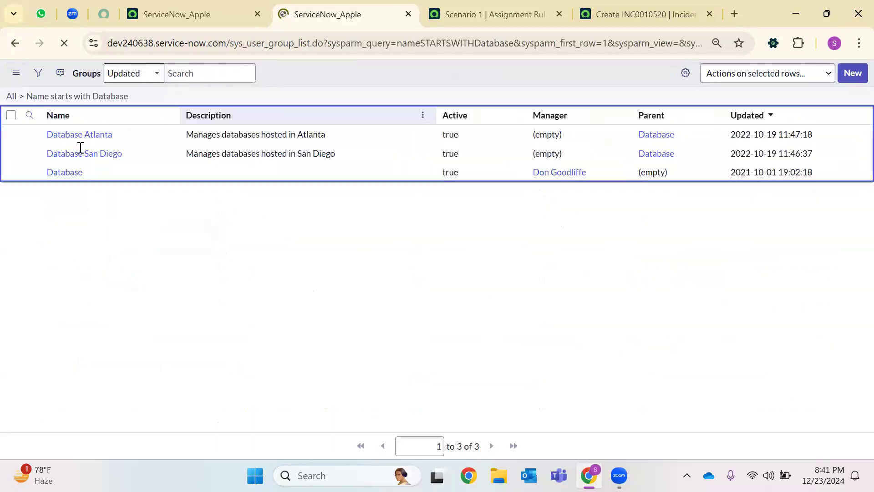
left_click(66, 206)
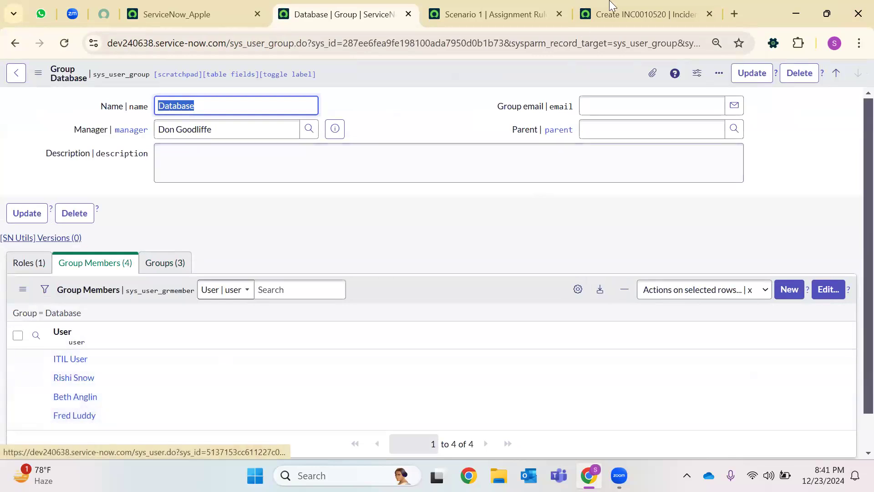
Step: Compare the new incident's assigned-to user list with the Database group's members, then close the list and show the assigned-to suggestions
left_click(647, 14)
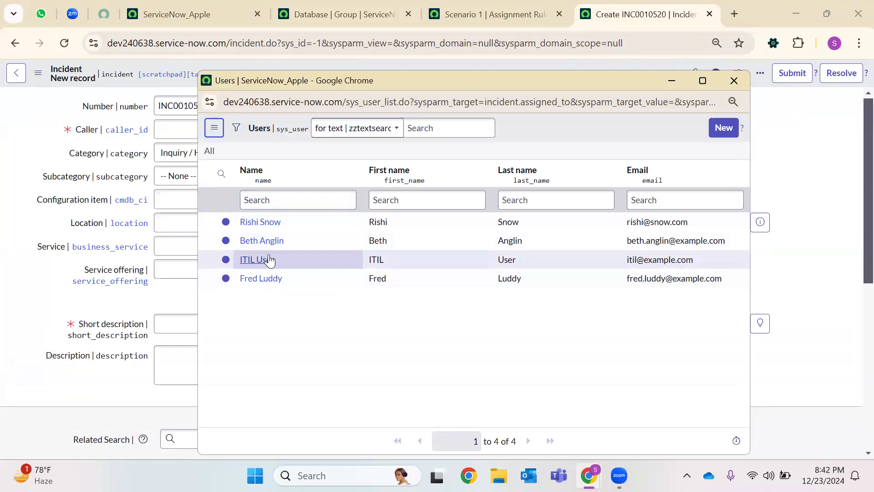
left_click(744, 80)
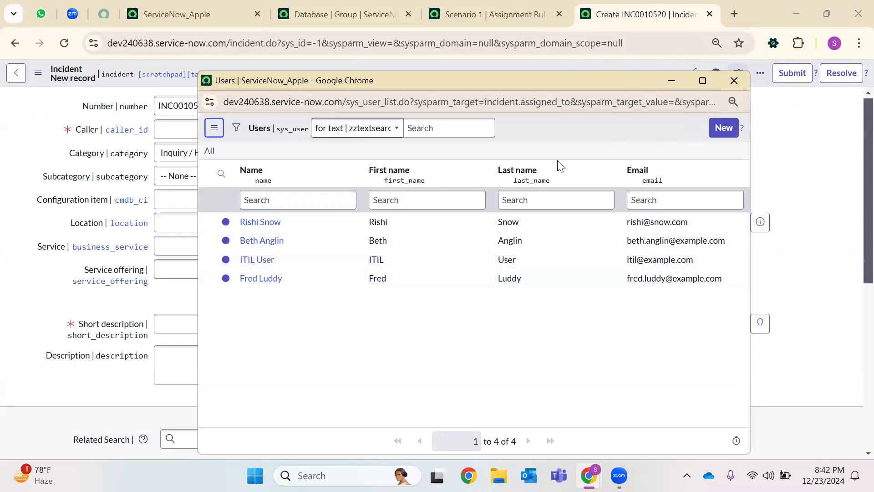
double_click(610, 223)
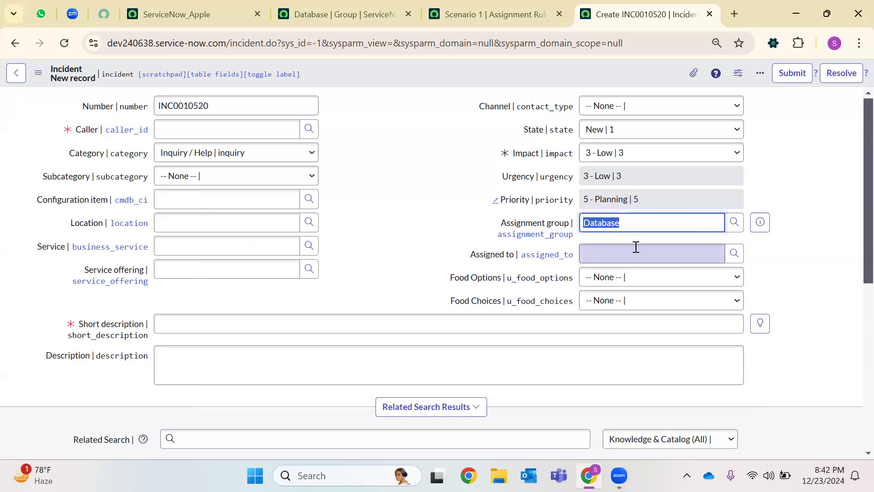
left_click(610, 258)
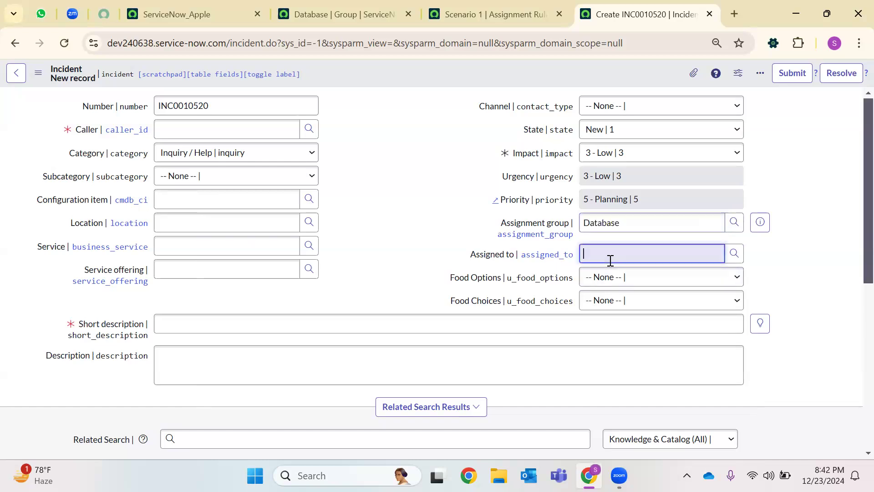
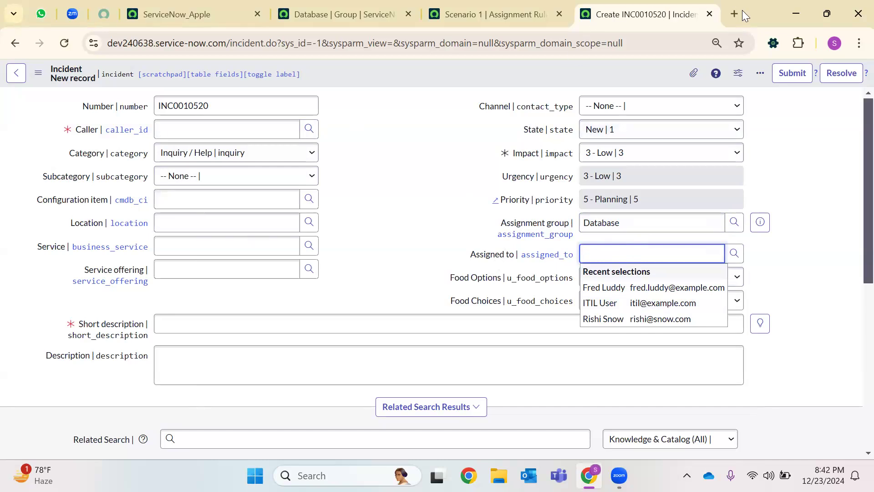
Step: Review the Scenario 1 rule's conditions and its Assign To user and group against the new incident form
key("ctrl+t")
left_click(438, 14)
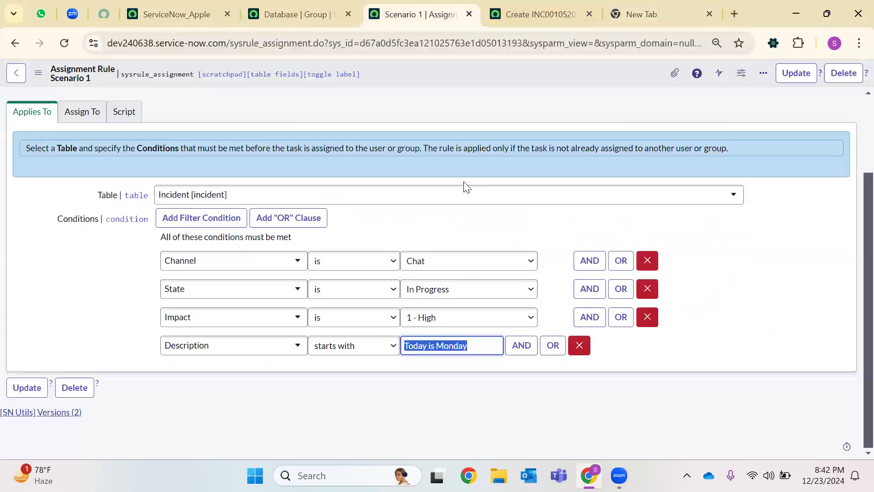
scroll(609, 197, "up", 2)
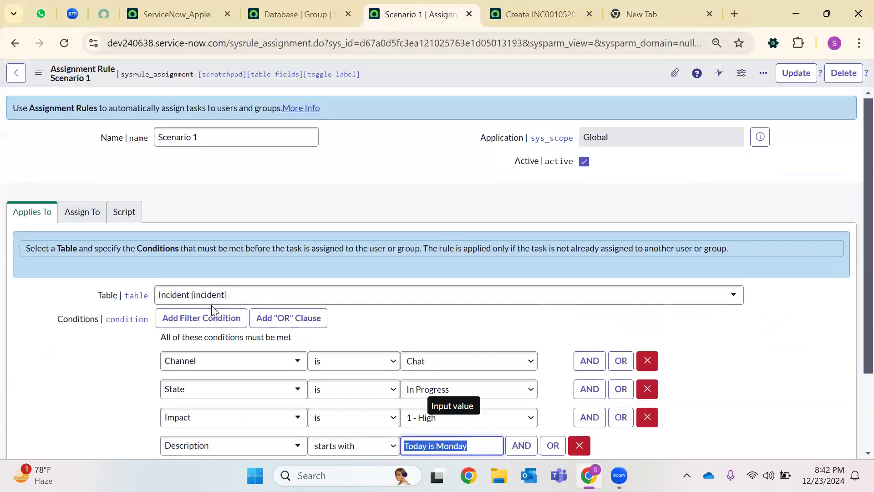
scroll(389, 275, "down", 2)
left_click(533, 15)
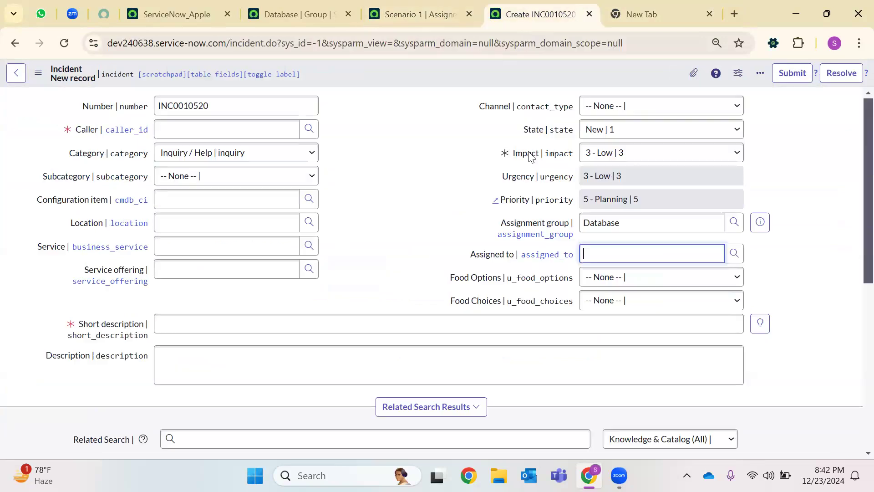
left_click(420, 14)
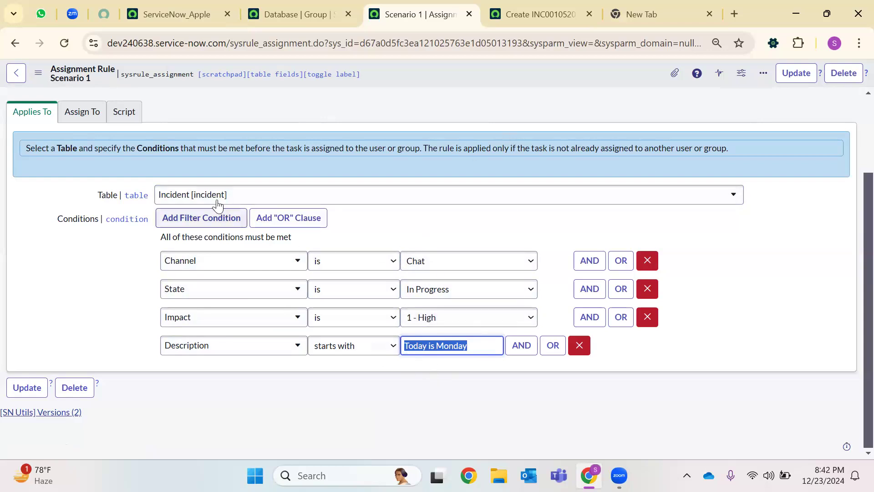
left_click(70, 118)
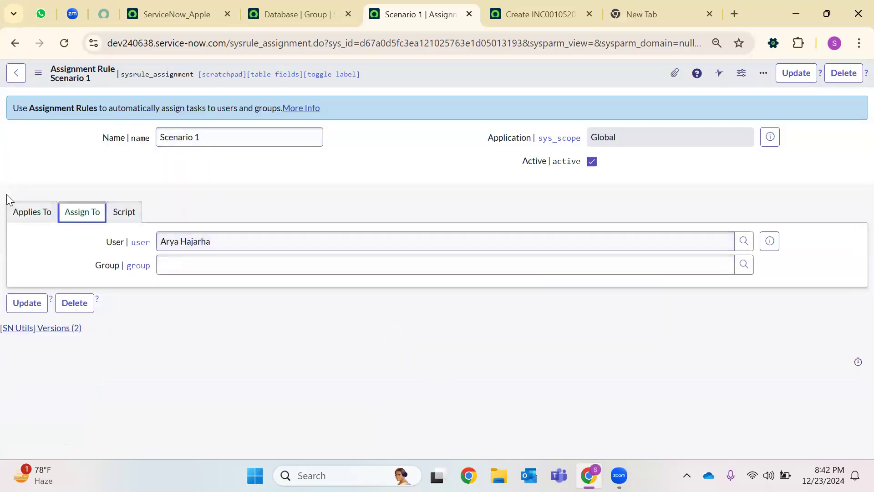
scroll(374, 311, "down", 3)
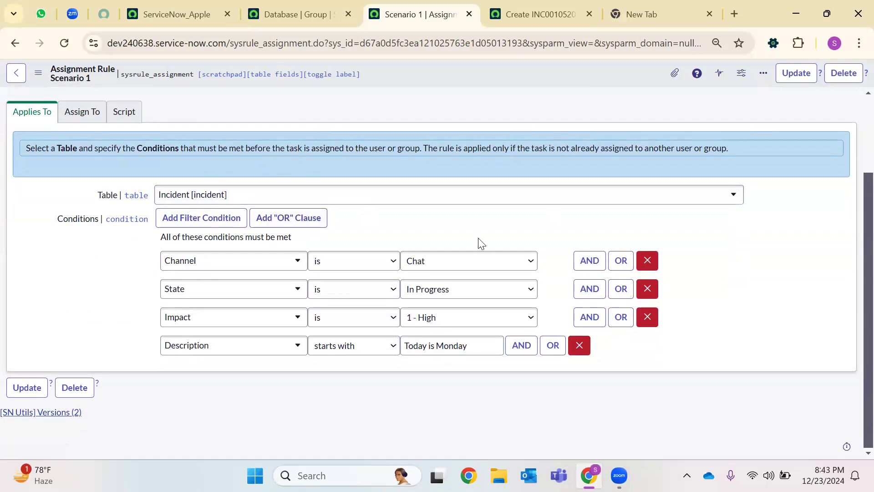
Step: Add an OR clause to the Scenario 1 rule with the condition Channel is Phone
left_click(288, 223)
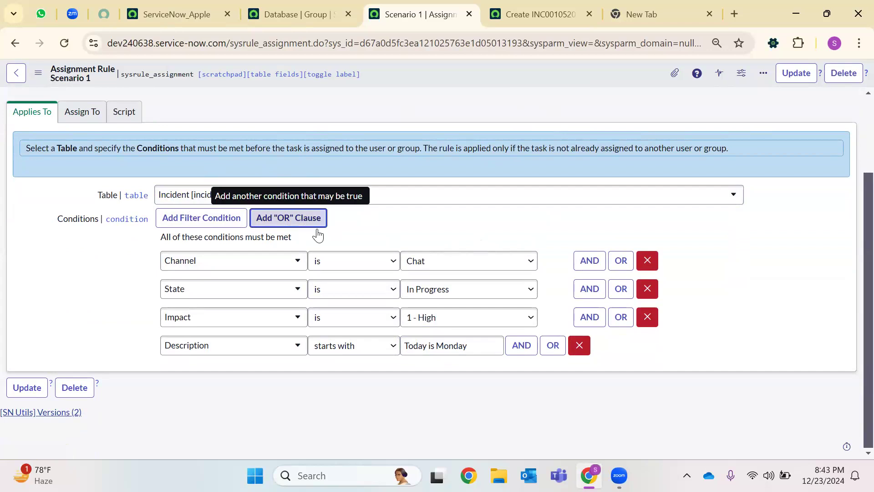
scroll(166, 339, "down", 1)
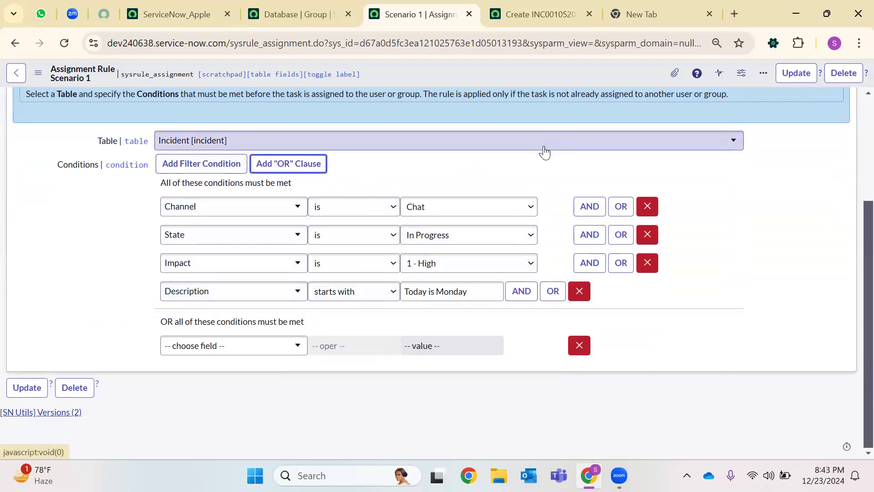
left_click(267, 350)
type("ch")
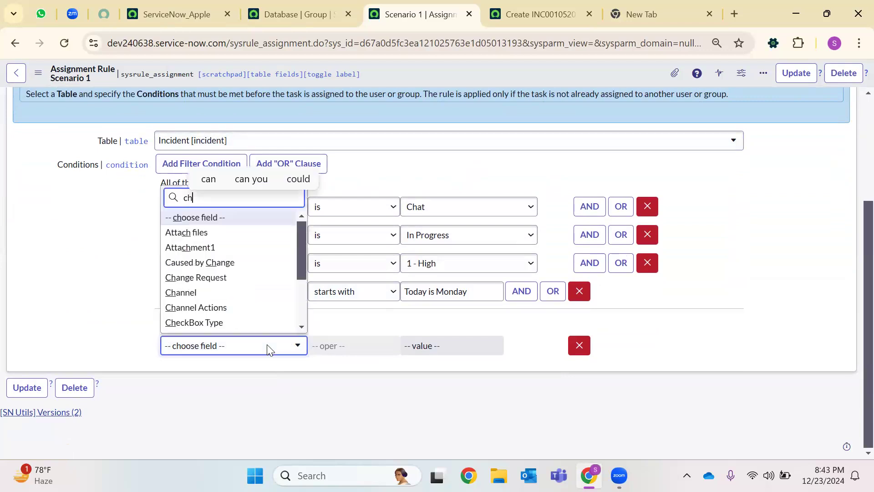
type("ann")
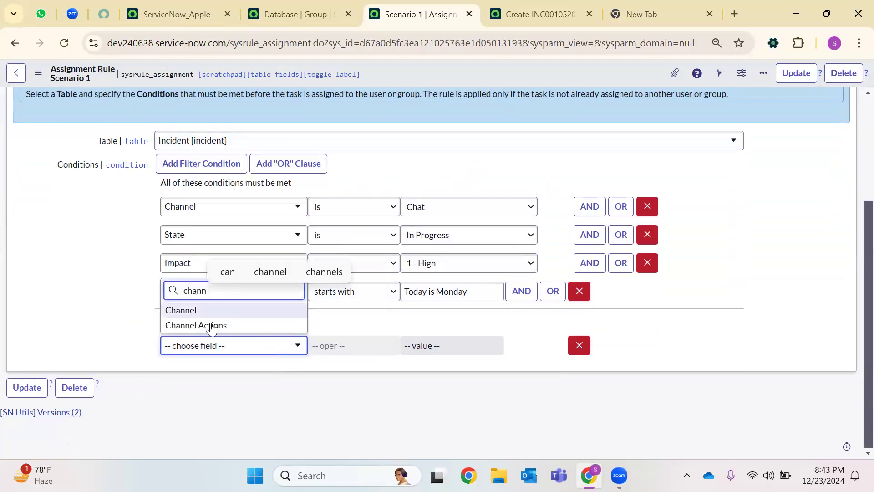
left_click(231, 314)
left_click(438, 350)
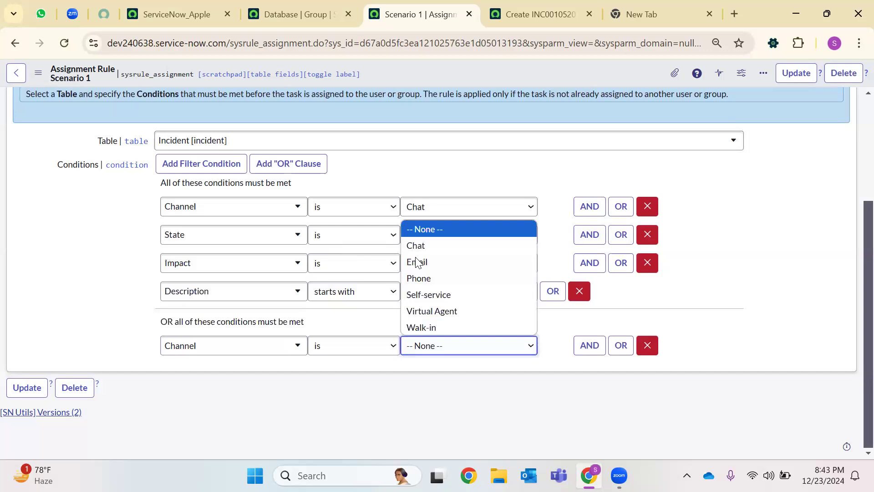
left_click(410, 277)
Step: Add an AND condition to the OR clause requiring the Caller to be the first user in the lookup list
left_click(584, 345)
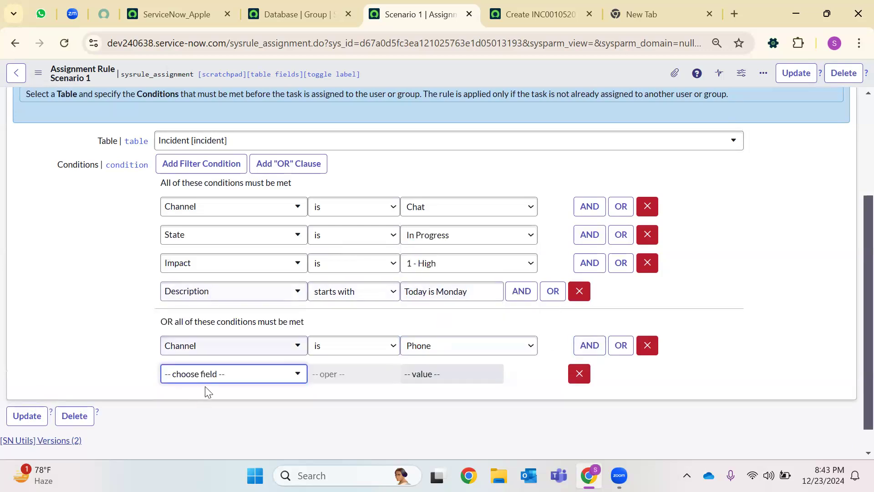
left_click(213, 376)
type("call")
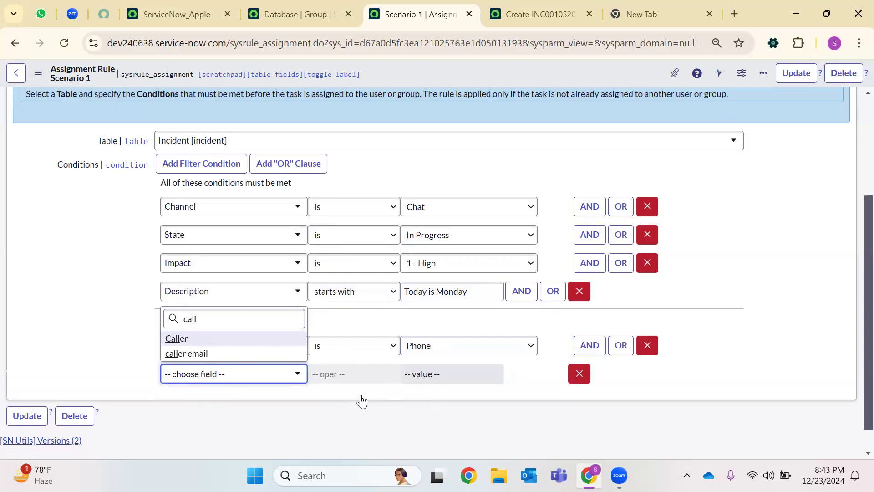
left_click(181, 339)
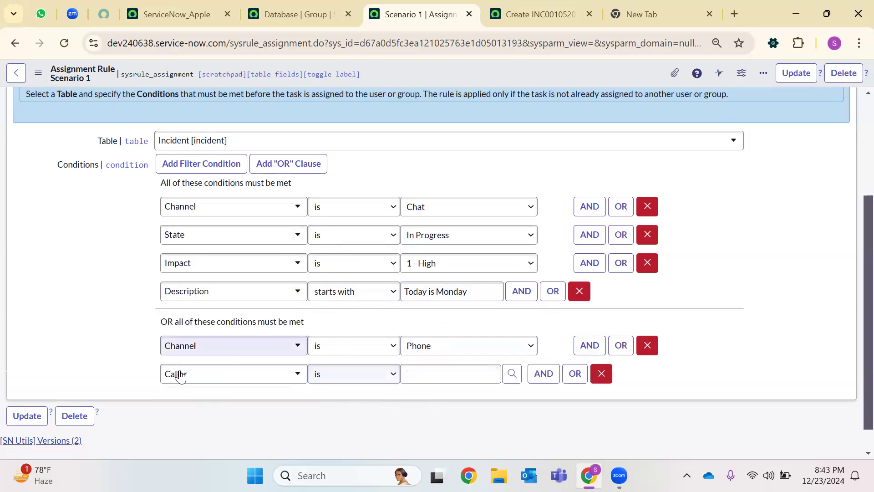
left_click(512, 374)
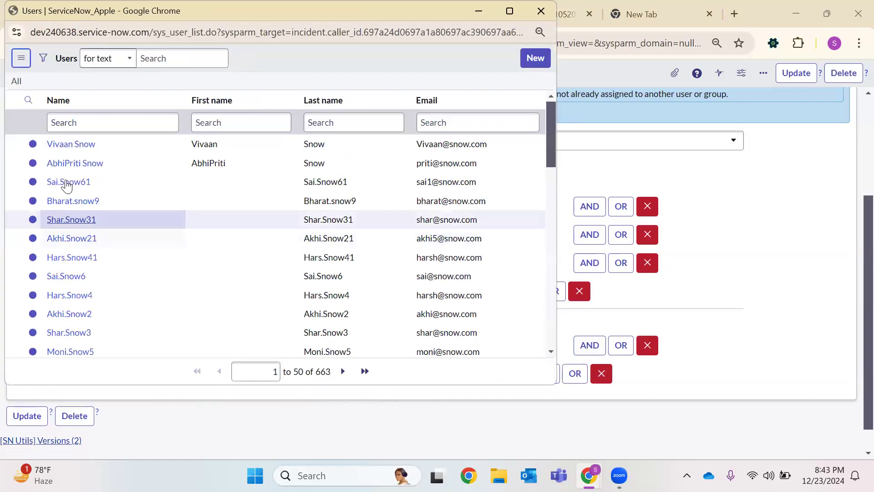
left_click(71, 153)
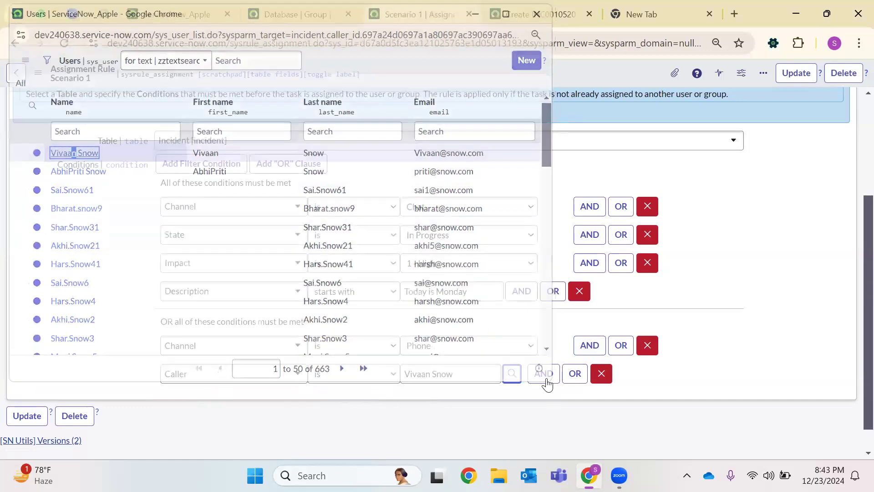
Step: Add an AND condition to the OR clause requiring Short description contains "December"
left_click(545, 375)
left_click(195, 400)
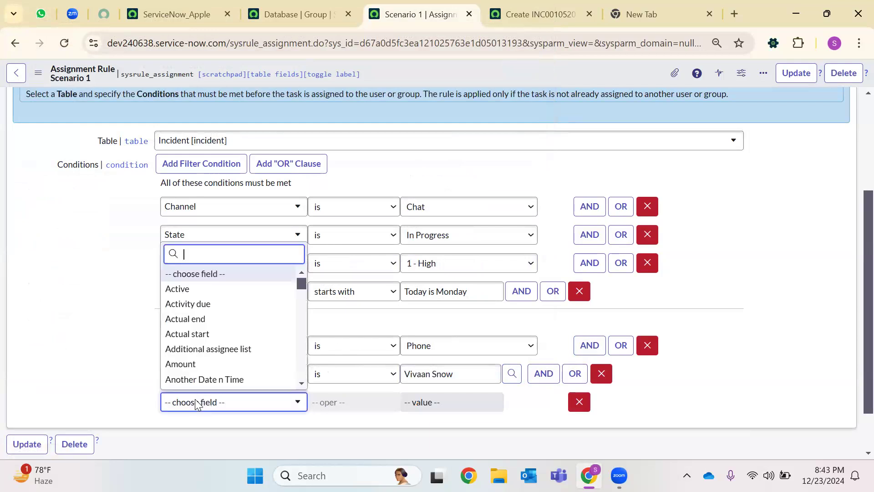
type("sh")
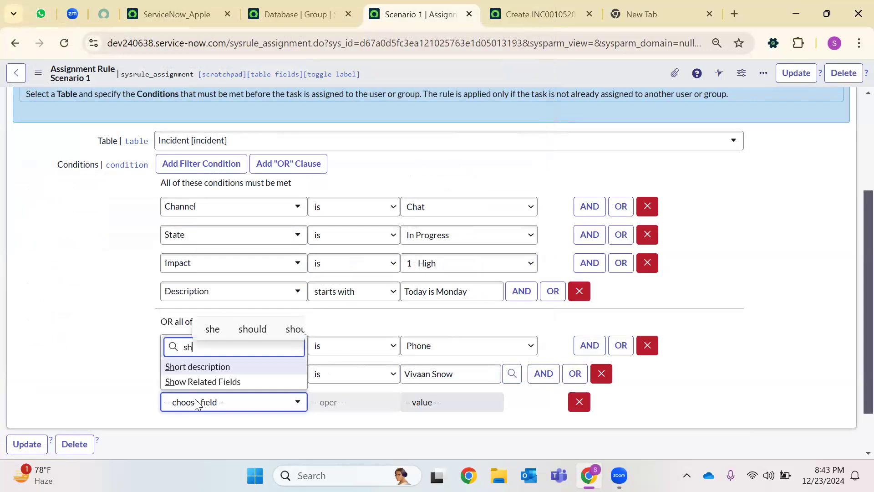
left_click(223, 367)
left_click(364, 402)
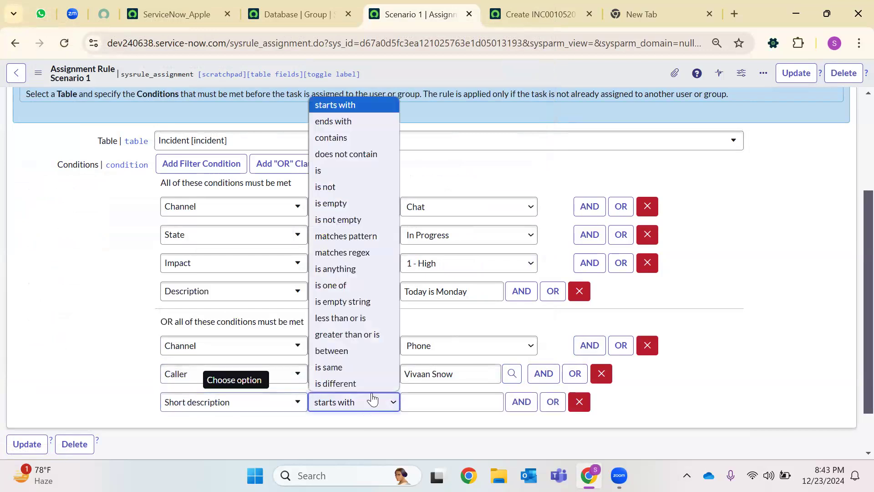
key("Return")
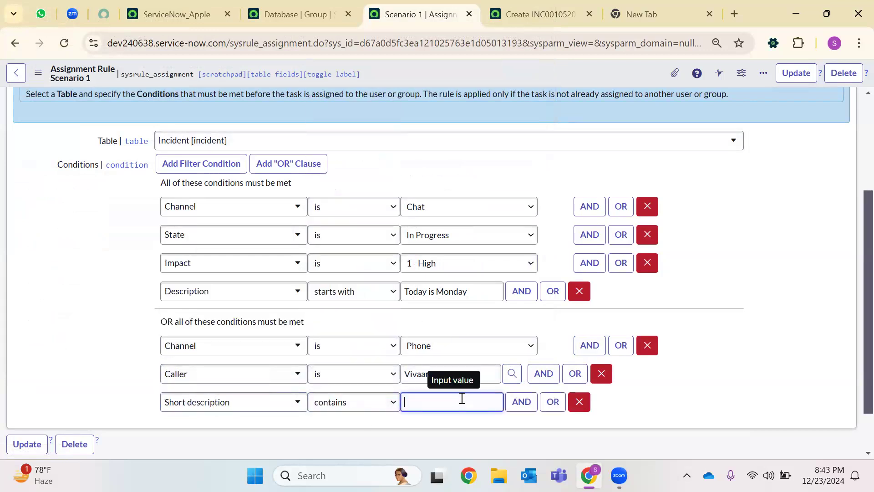
type("December")
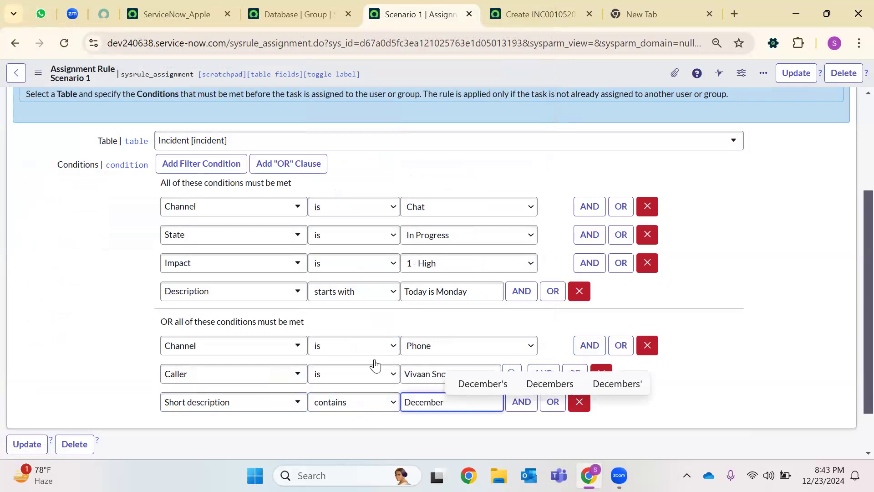
Step: Add an AND condition to the OR clause requiring Category is Software
left_click(366, 344)
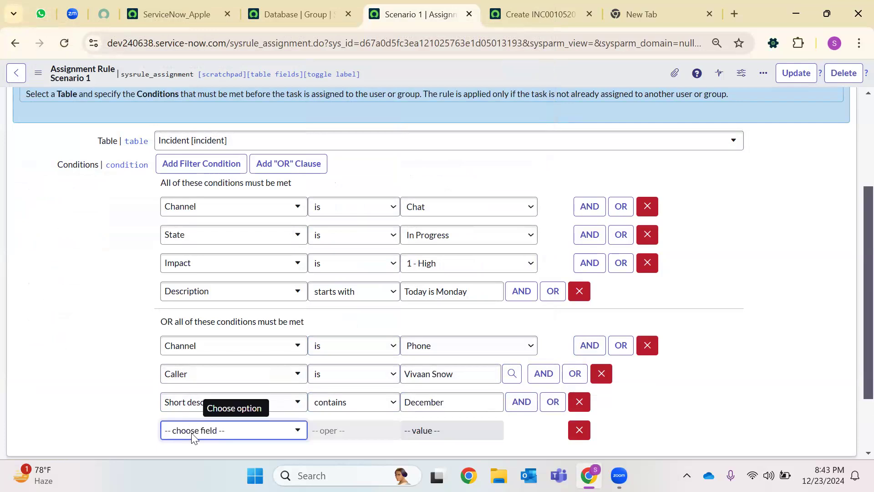
left_click(193, 430)
type("cate")
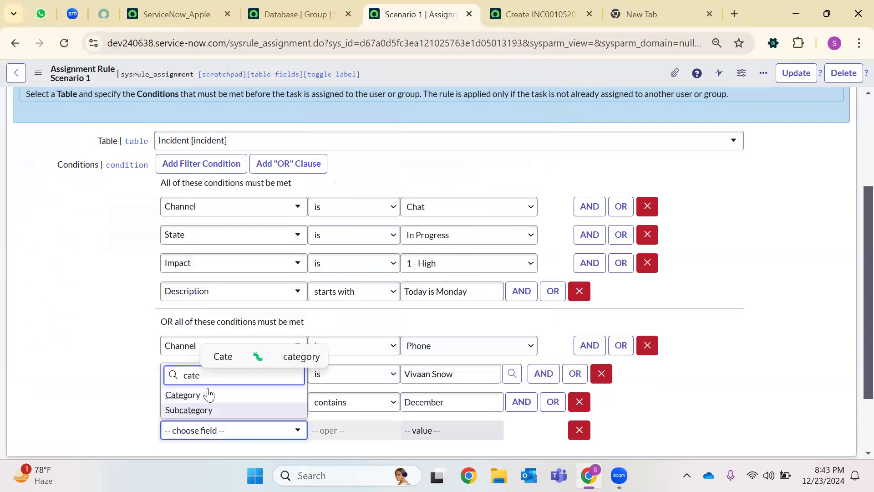
key("Return")
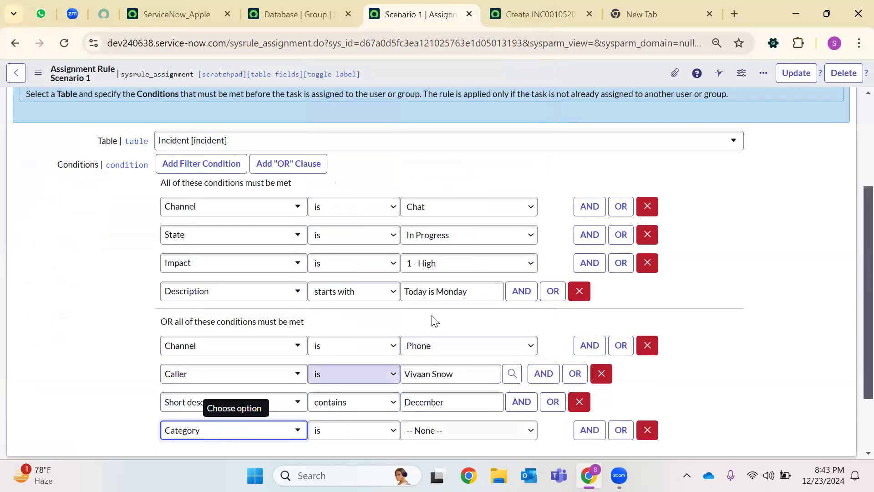
scroll(373, 368, "down", 2)
left_click(431, 362)
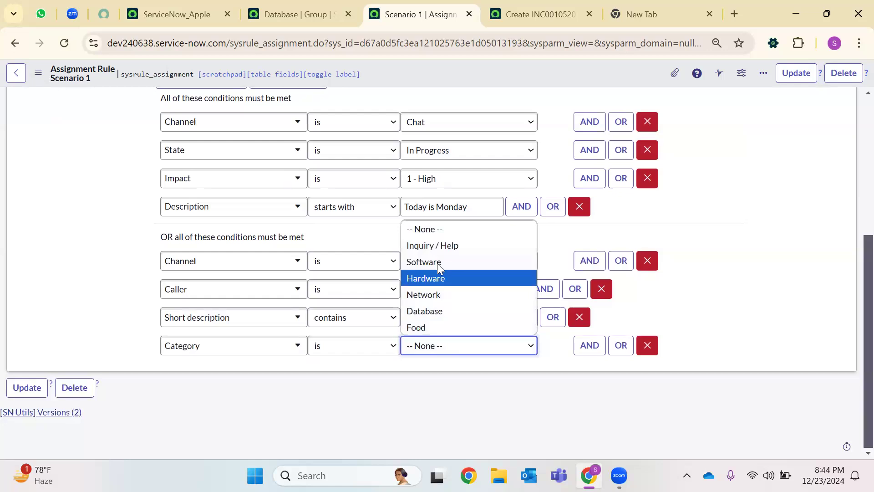
left_click(425, 262)
Step: Review both condition sets of the Scenario 1 rule and save the rule while keeping it open
scroll(425, 264, "up", 1)
scroll(425, 264, "up", 3)
scroll(381, 324, "down", 4)
right_click(485, 71)
left_click(510, 78)
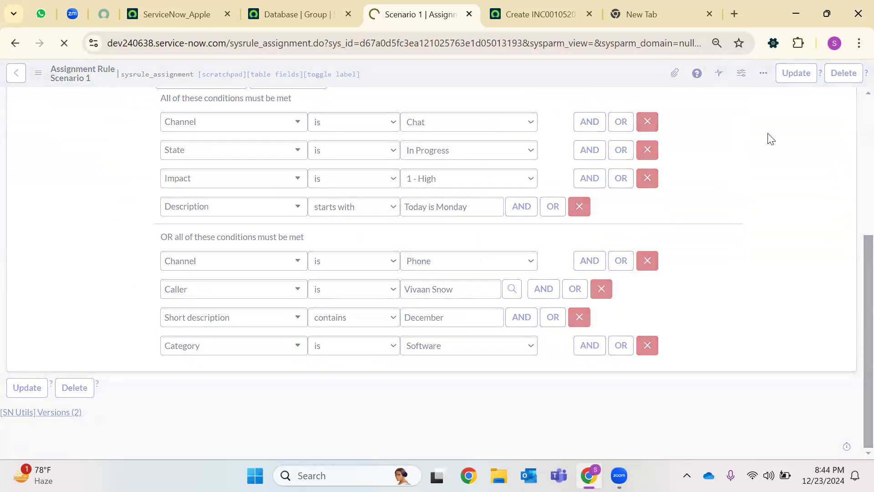
Step: Reload the incident form as a fresh new record and check the rule's OR conditions against it
left_click(535, 9)
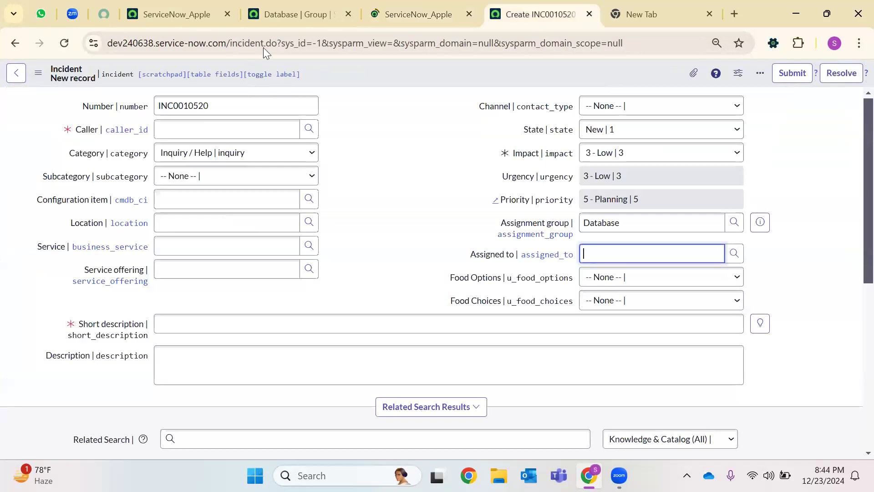
key("F5")
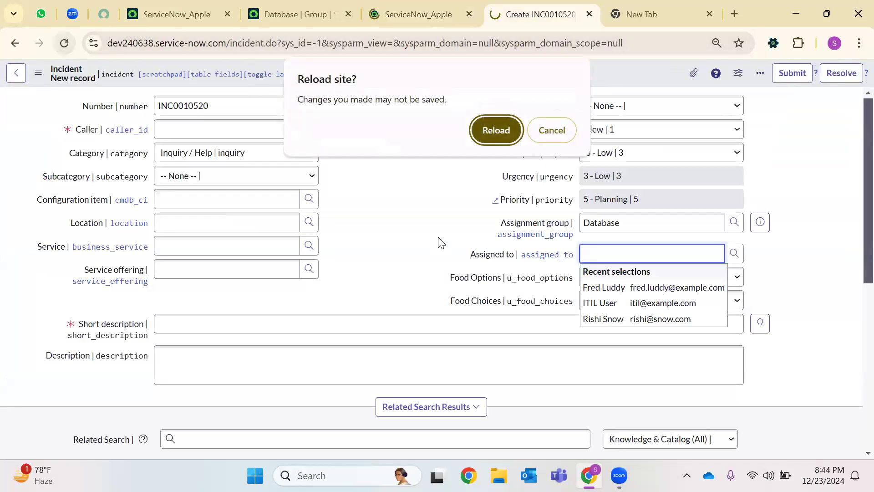
key("Return")
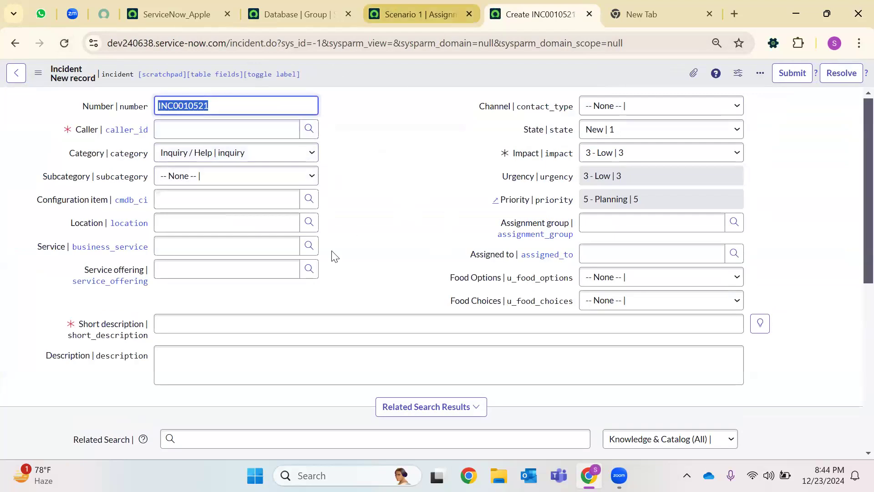
left_click(421, 14)
scroll(305, 287, "down", 5)
left_click(546, 14)
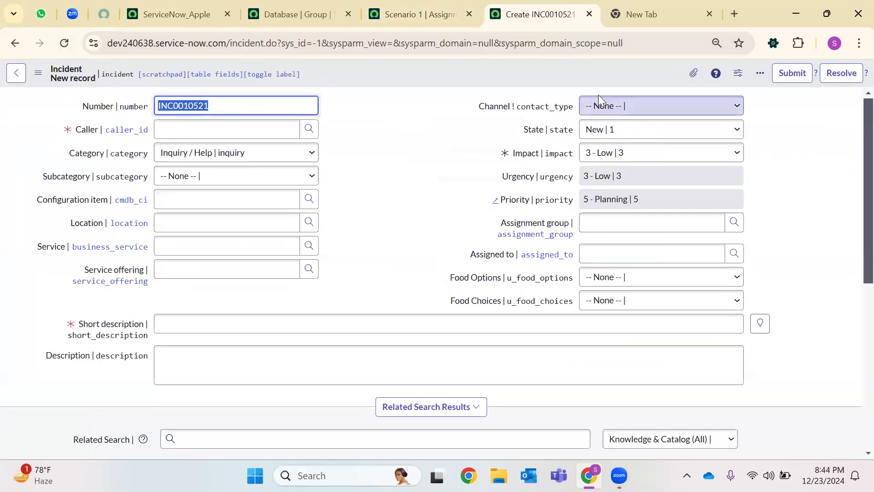
Step: Set the new incident's Channel to Phone and its Short description to "This is December 2024"
left_click(624, 110)
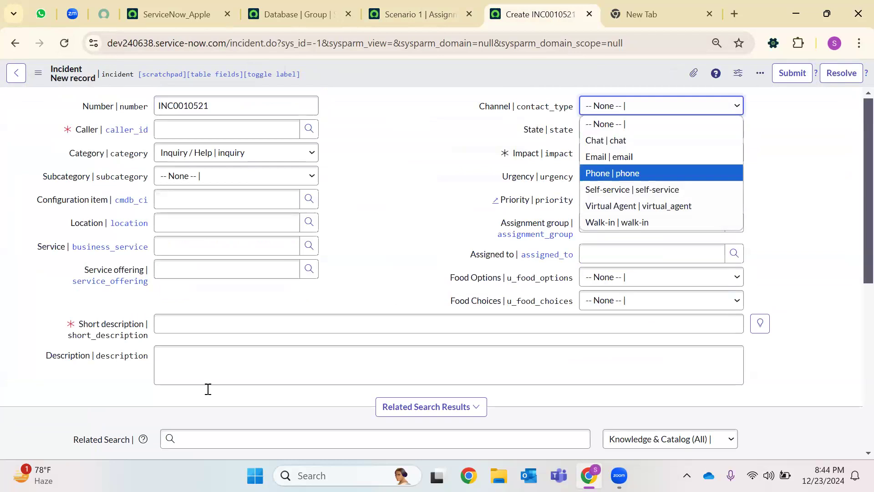
key("Return")
left_click(193, 318)
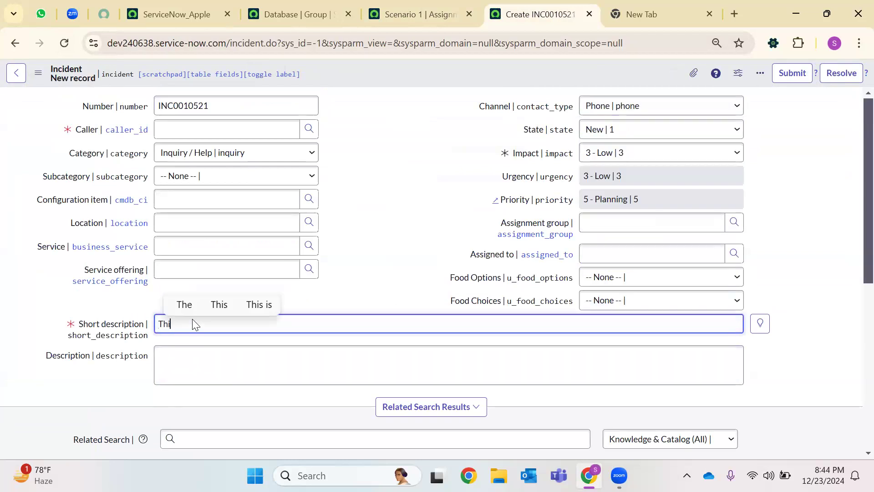
type("This is December 2024")
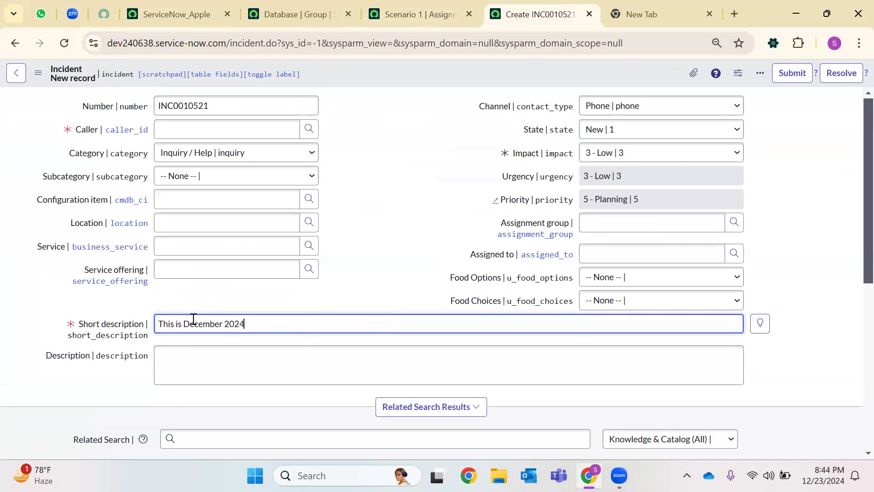
Step: Set the incident's Caller to the user required by the rule's OR clause and its Category to Software
left_click(309, 130)
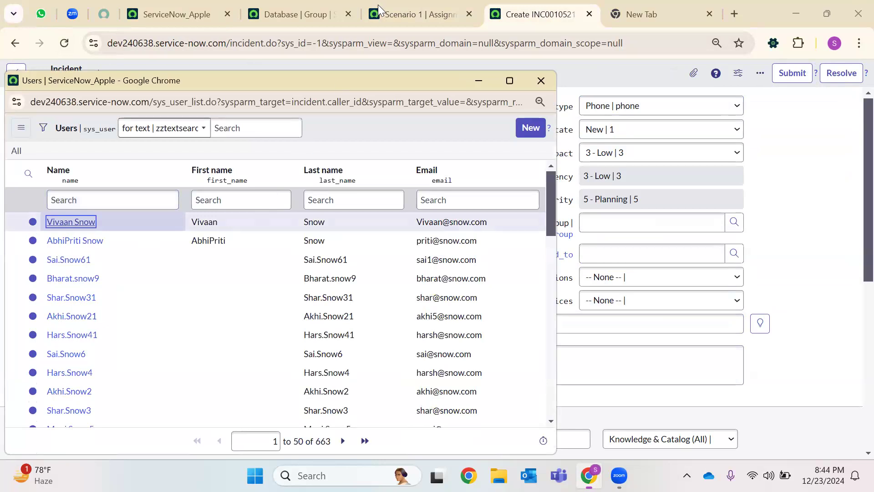
left_click(380, 7)
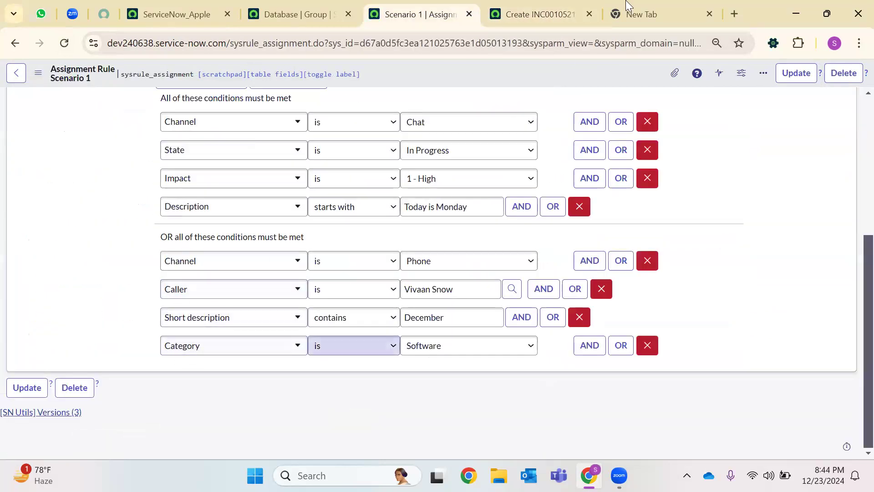
left_click(567, 10)
left_click(223, 153)
left_click(292, 203)
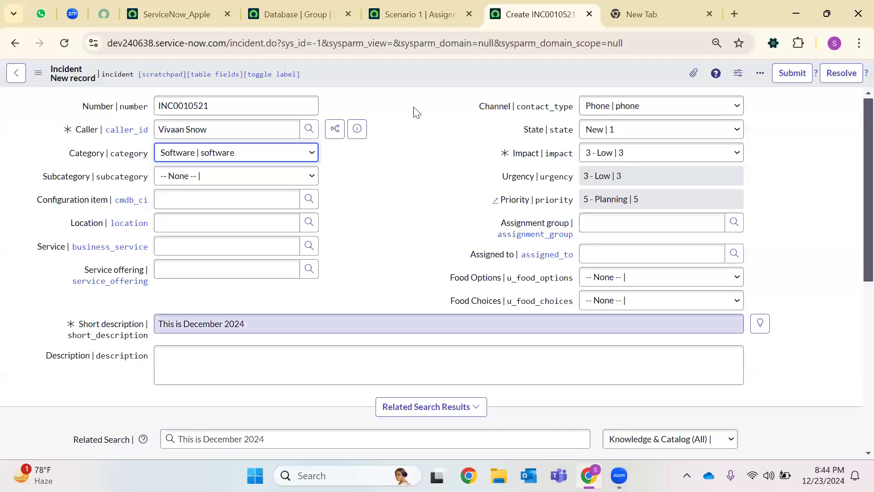
Step: Save the incident, then check its Assigned to user and review the Scenario 1 rule's conditions
right_click(429, 71)
left_click(443, 77)
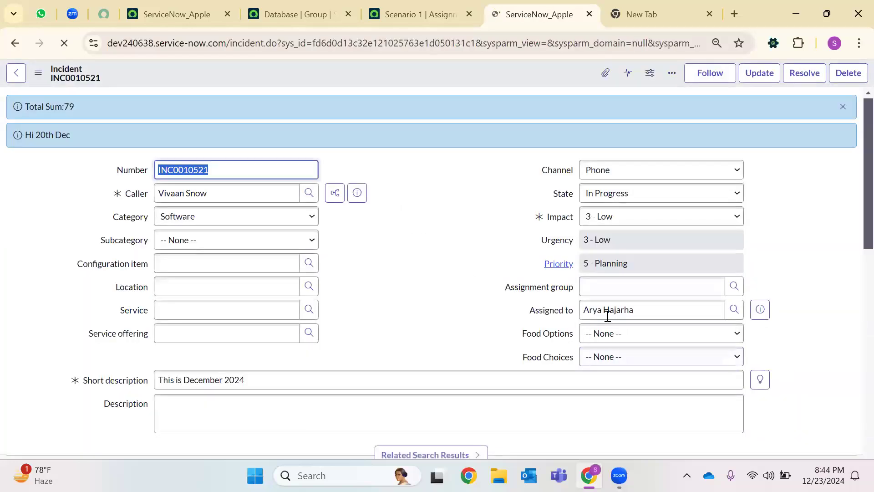
left_click(608, 312)
key("ctrl+shift+Tab")
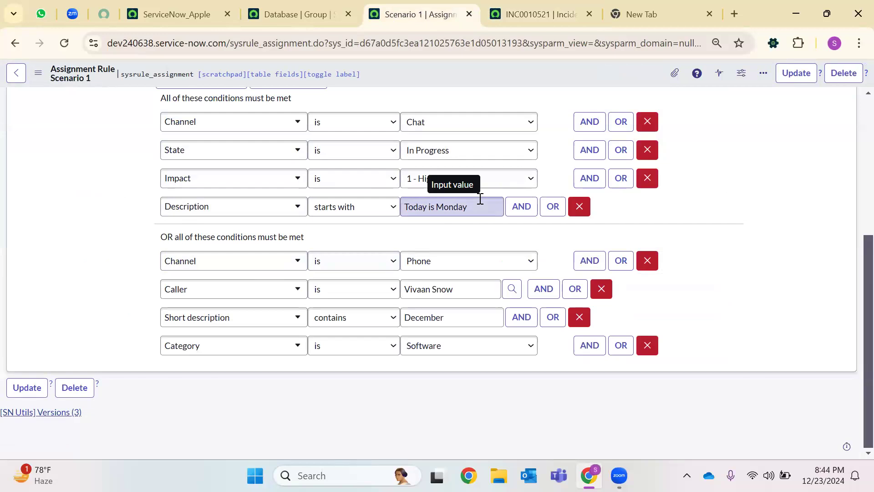
scroll(240, 152, "up", 3)
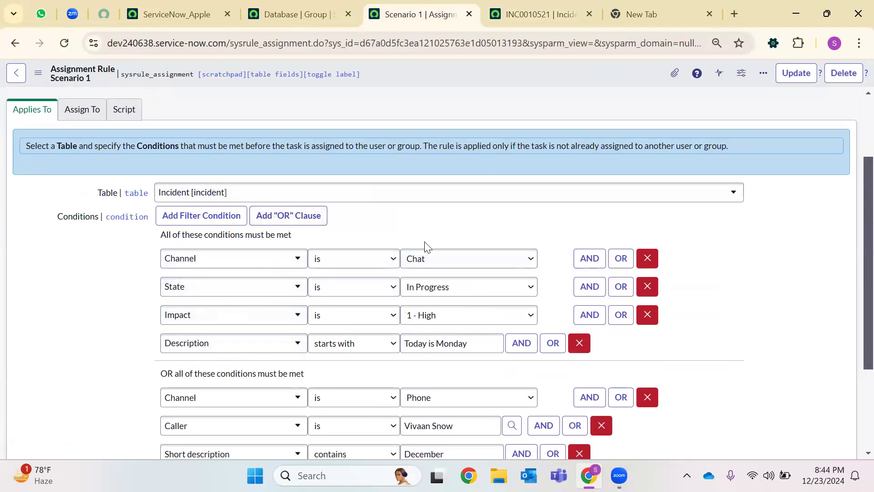
Step: Open a blank new incident form by replacing the sys_id value in the incident URL with -1
key("ctrl+Tab")
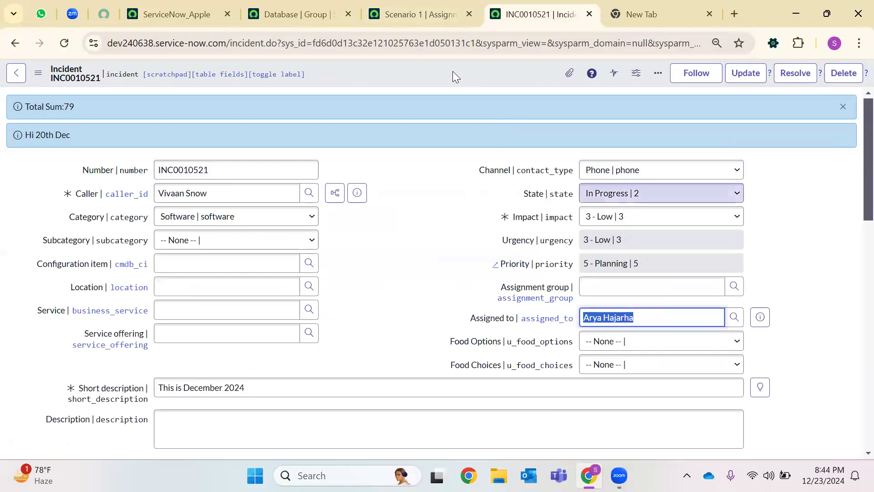
double_click(420, 43)
key("BackSpace")
type("-1")
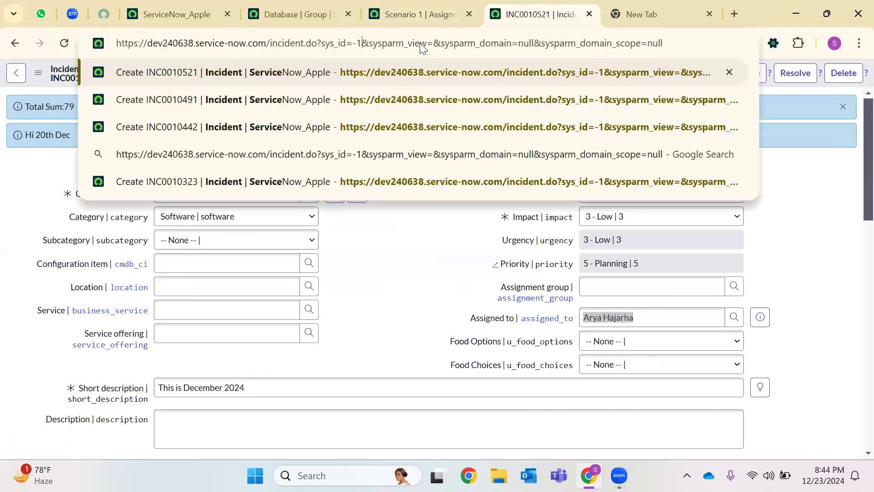
key("Return")
Step: Check the rule's first condition set and set the new incident's Channel to Chat
key("ctrl+shift+Tab")
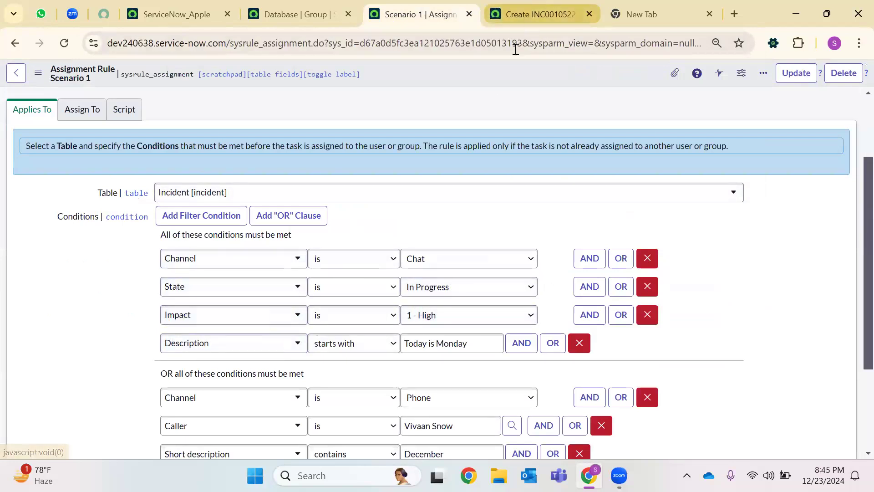
left_click(519, 12)
key("ctrl+shift+Tab")
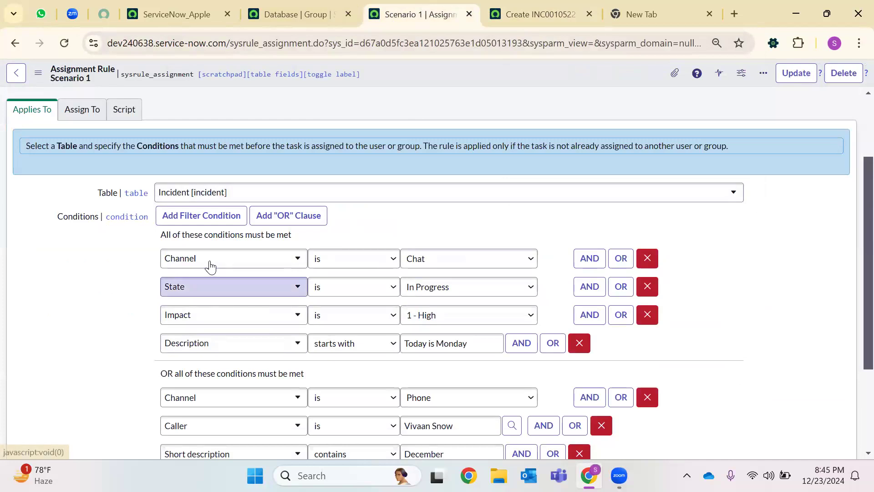
left_click(646, 14)
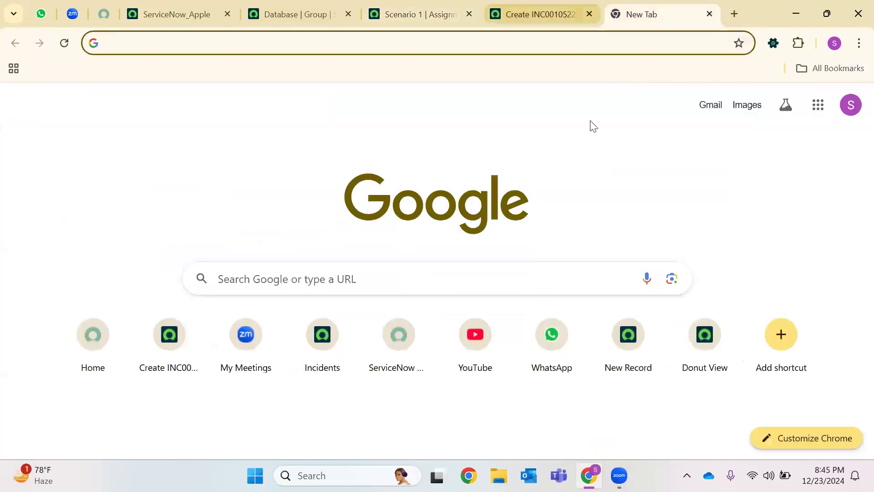
key("ctrl+shift+Tab")
left_click(628, 107)
left_click(624, 141)
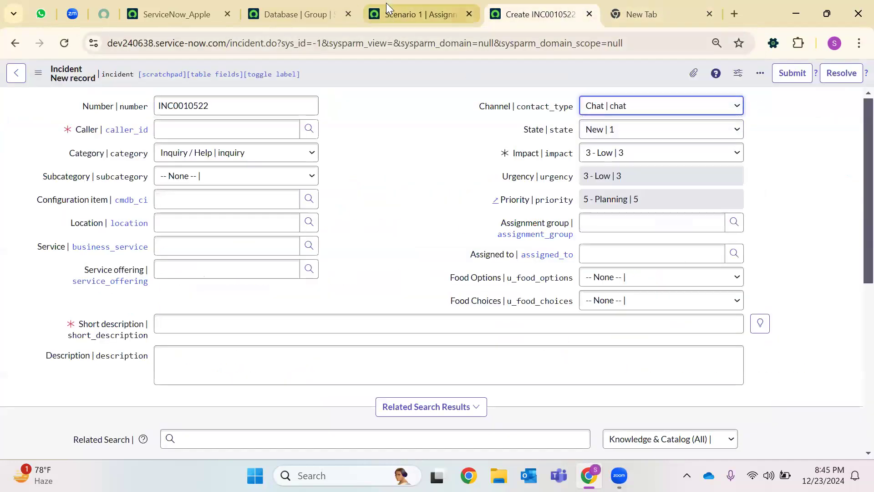
Step: Recheck the rule's state condition and set the new incident's State to In Progress
left_click(418, 14)
left_click(537, 14)
left_click(608, 130)
left_click(603, 165)
Step: Recheck the rule's impact condition and set the new incident's Impact to 1 - High
left_click(419, 15)
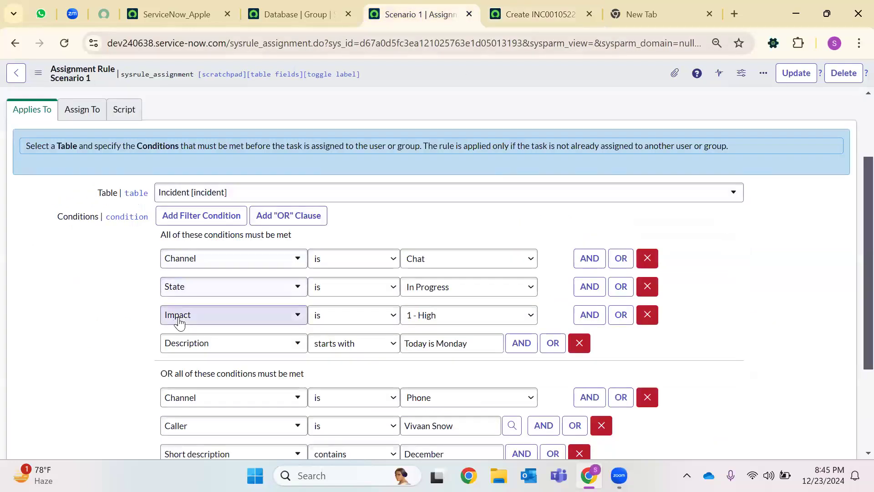
left_click(569, 14)
left_click(597, 155)
left_click(611, 171)
left_click(646, 157)
left_click(609, 187)
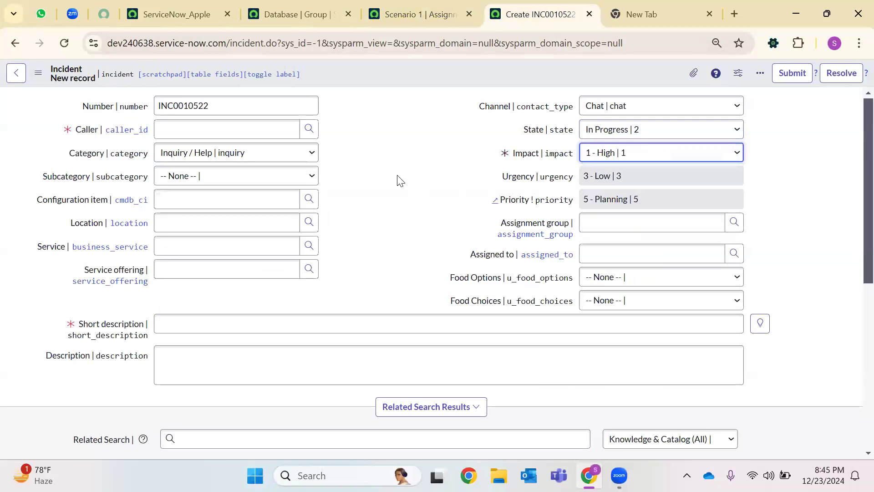
Step: Choose a suggested caller for the incident, enter the Short description "asdfvb", and save the record with Description left empty
left_click(219, 136)
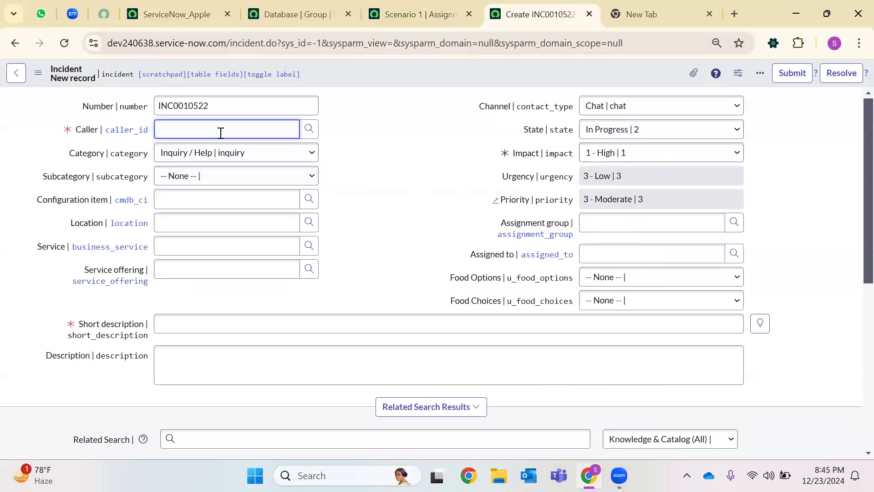
left_click(164, 227)
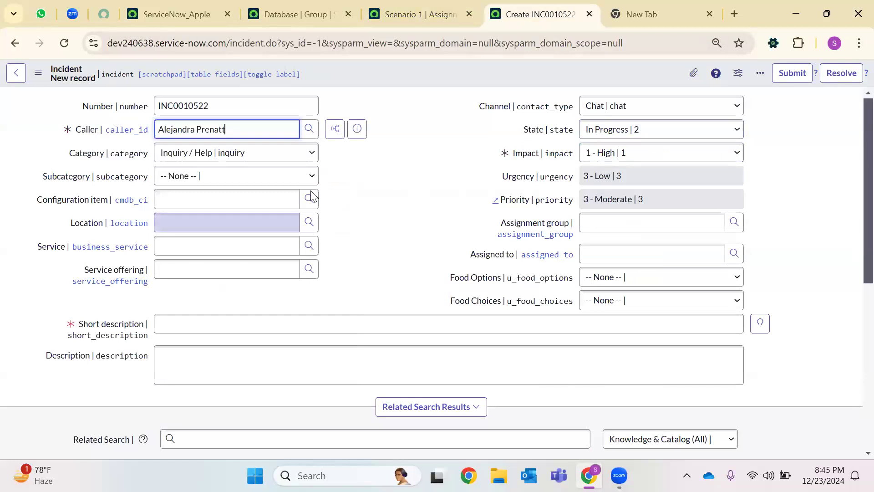
left_click(204, 323)
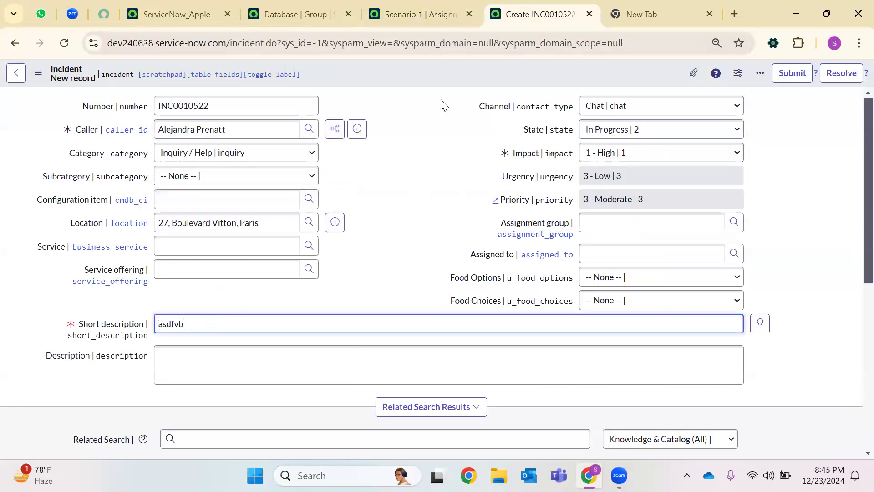
right_click(436, 69)
left_click(451, 77)
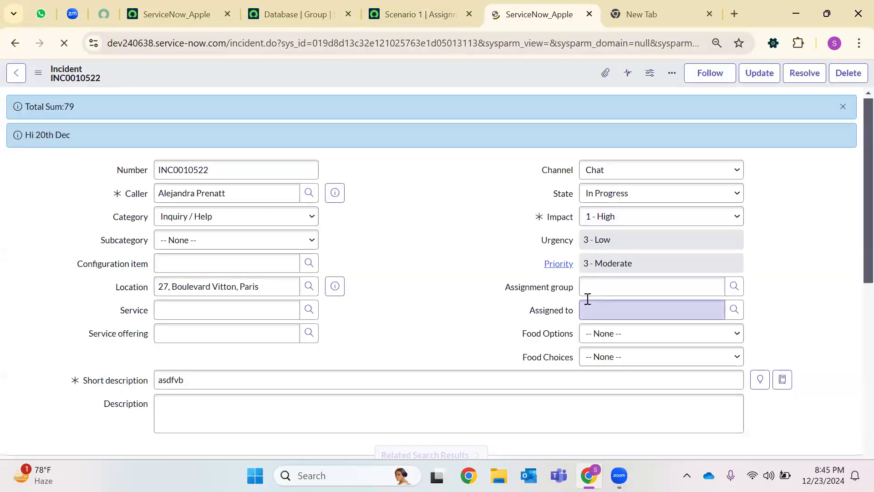
Step: Remove the Description condition from the rule's first condition set and add one OR alternative beneath the Impact condition
left_click(408, 14)
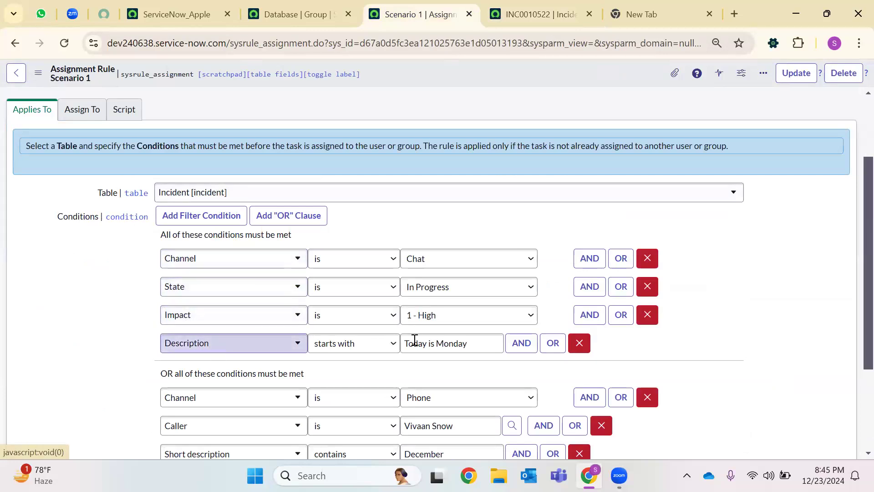
left_click(579, 343)
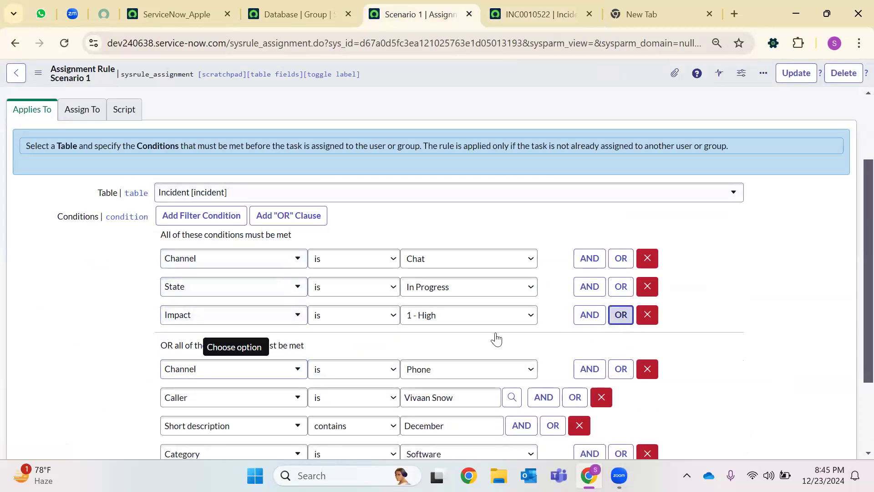
double_click(620, 315)
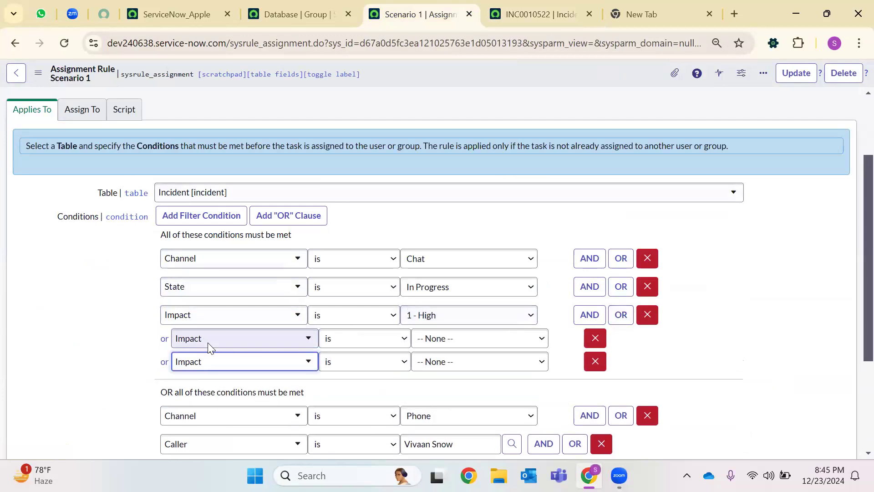
left_click(595, 361)
Step: Set the Impact condition's OR alternative to Description starts with "Today is Monday" and save the assignment rule
left_click(290, 345)
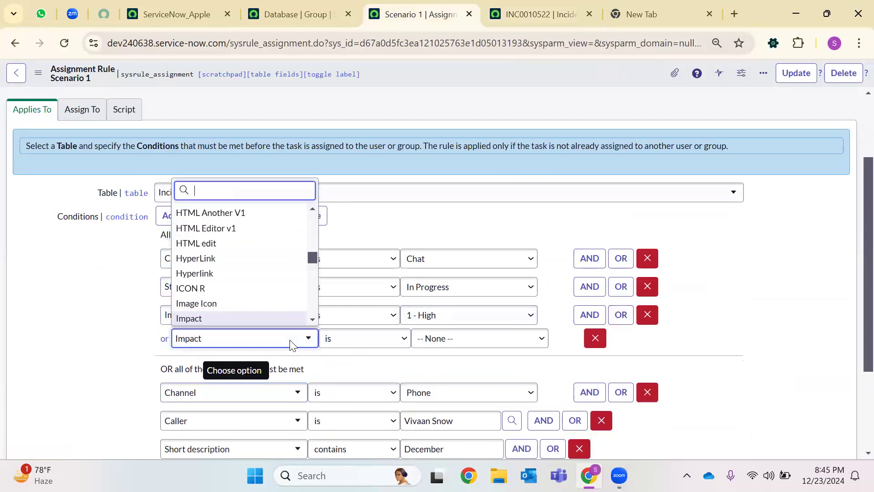
type("des")
left_click(237, 301)
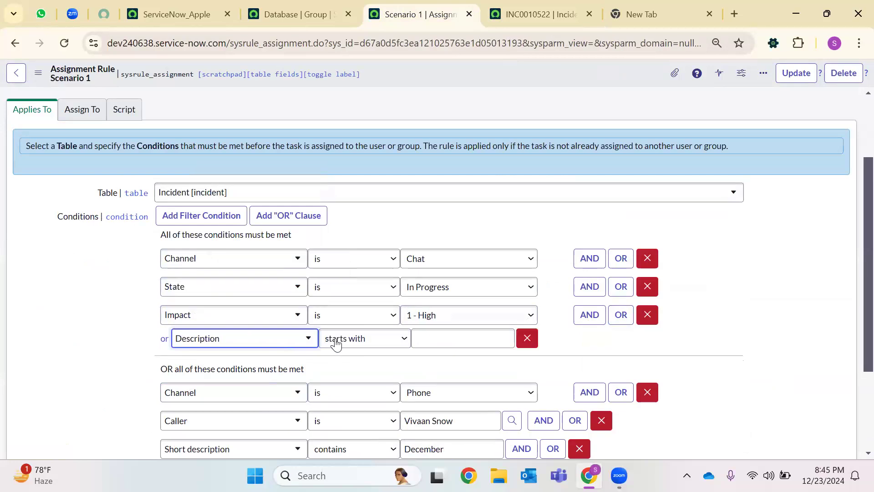
left_click(351, 339)
left_click(332, 107)
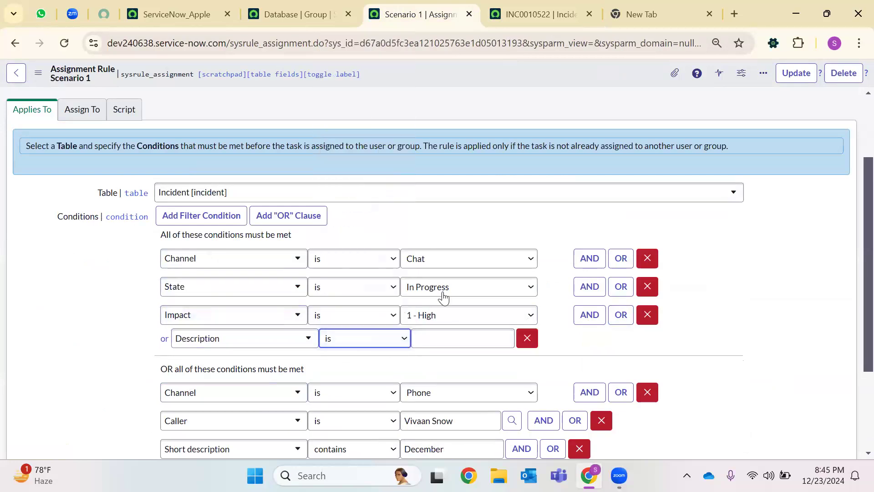
left_click(429, 336)
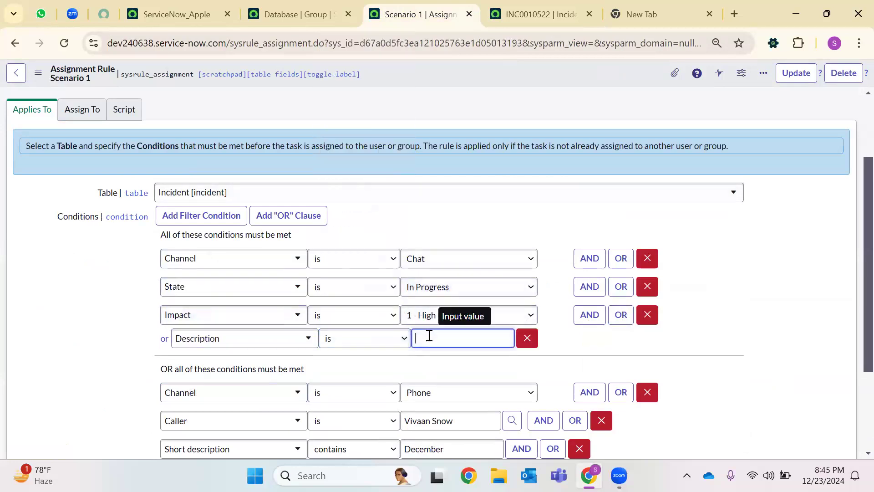
left_click(359, 342)
key("Return")
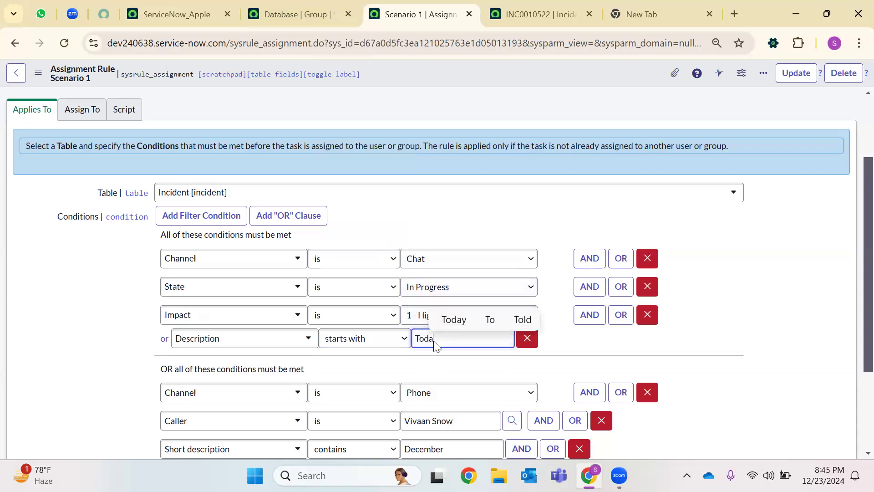
key("BackSpace")
key("BackSpace")
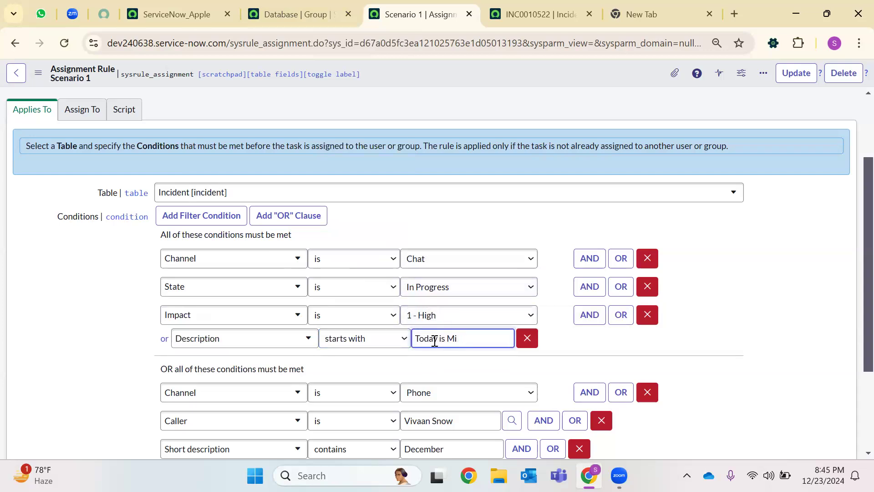
type("ay")
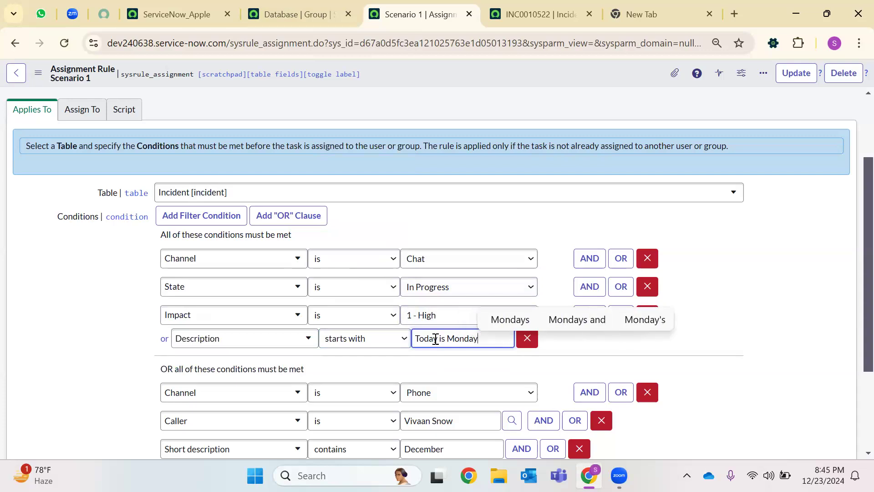
right_click(477, 68)
left_click(501, 74)
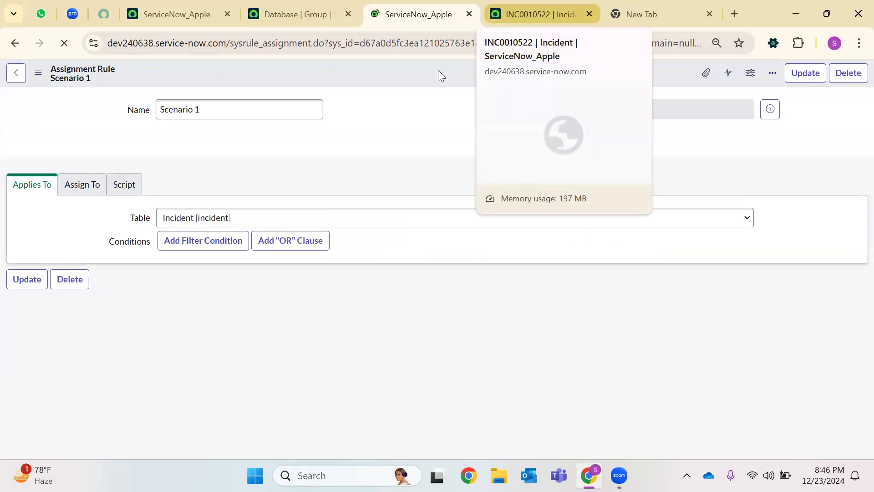
Step: Switch to the saved incident, load a blank incident form with sys_id -1, and choose a suggested caller
left_click(521, 17)
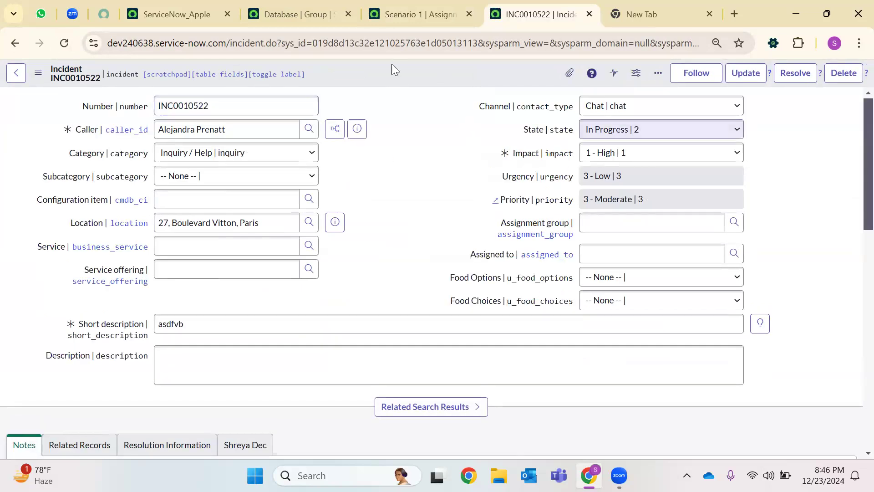
double_click(376, 43)
type("-1")
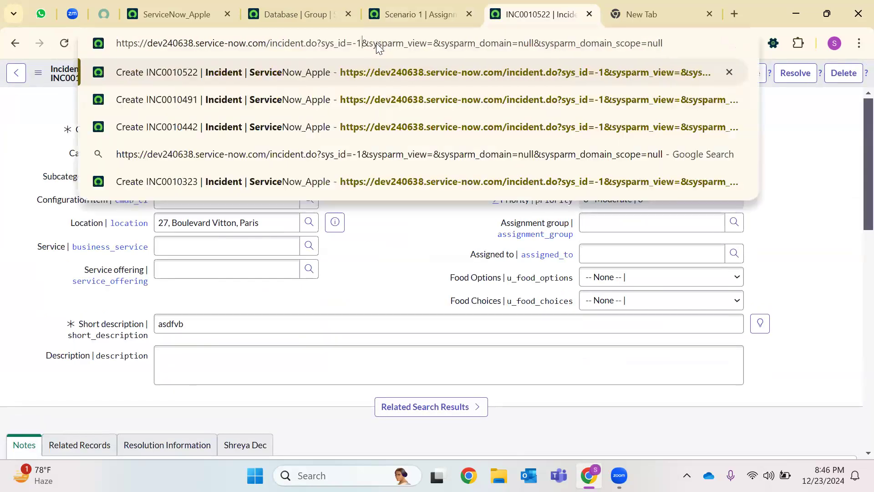
key("Return")
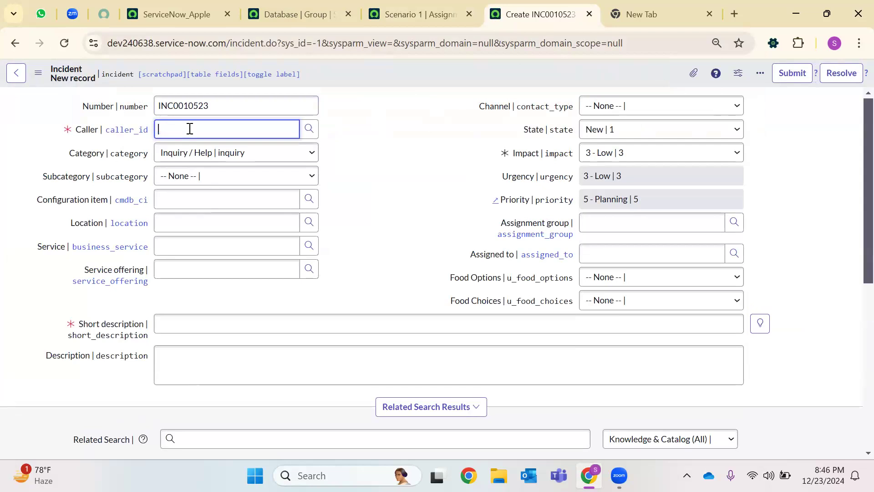
left_click(190, 129)
left_click(184, 256)
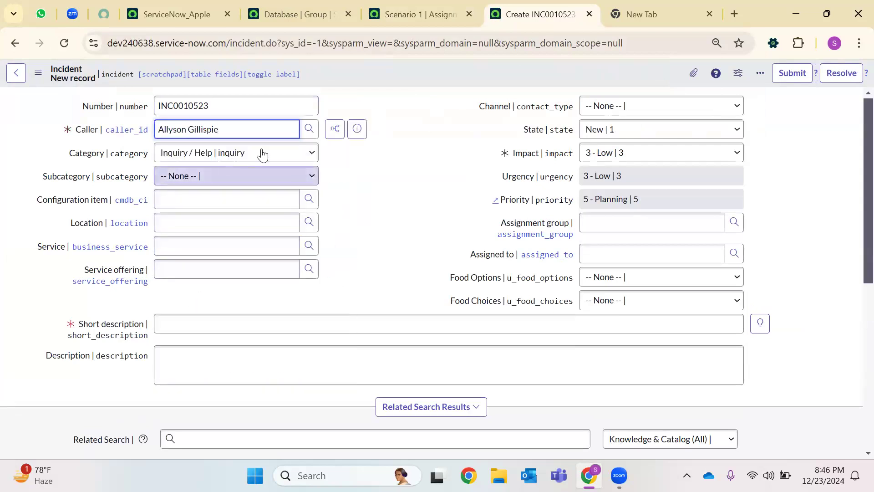
Step: Set the new incident's Channel to Chat, State to In Progress, and Impact to 1 - High
left_click(654, 112)
left_click(626, 141)
left_click(610, 137)
left_click(607, 165)
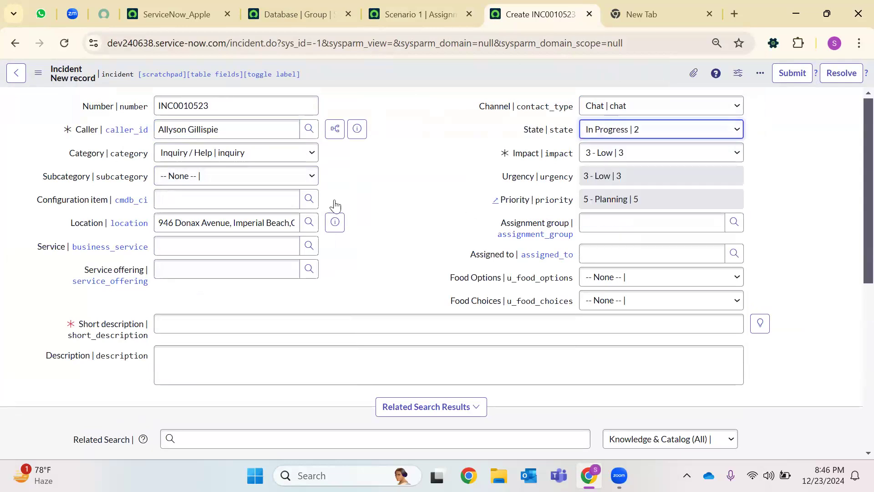
left_click(410, 6)
scroll(360, 291, "down", 1)
left_click(631, 11)
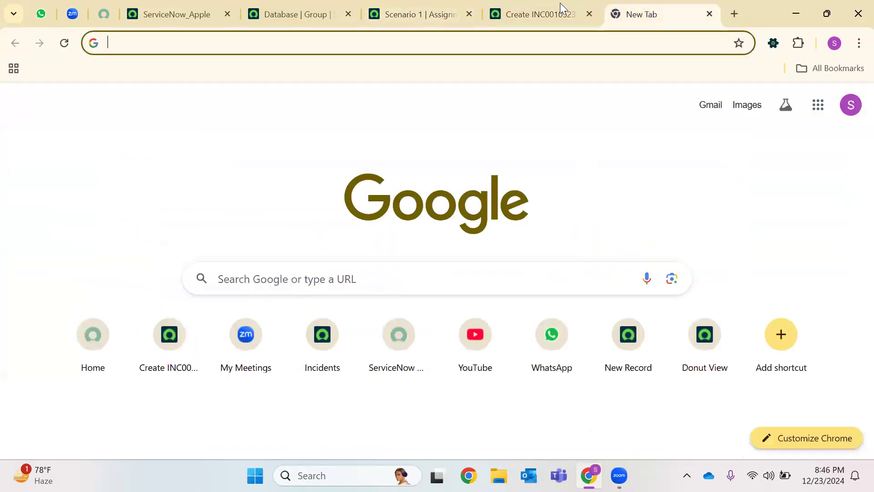
left_click(560, 4)
left_click(627, 157)
left_click(601, 187)
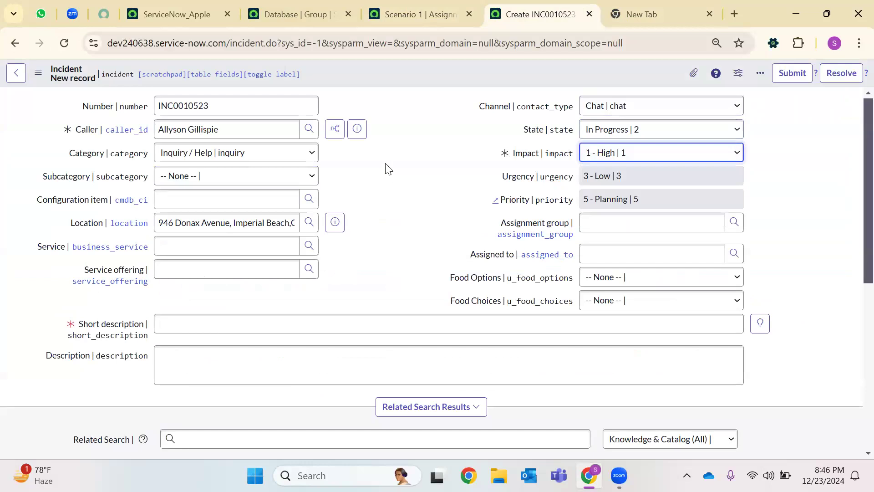
Step: Enter the Short description "xcvb n" and save the incident with Description left empty
right_click(400, 72)
left_click(424, 80)
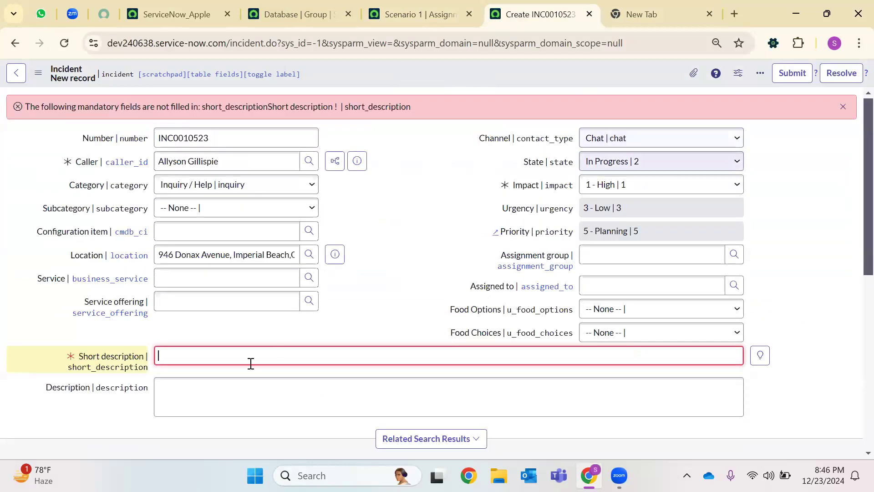
left_click(220, 360)
type("xcvb n")
right_click(470, 71)
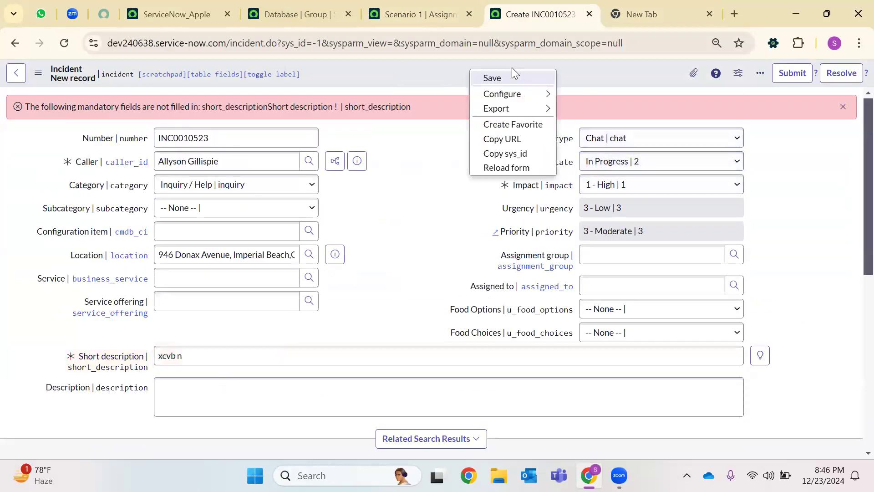
left_click(494, 79)
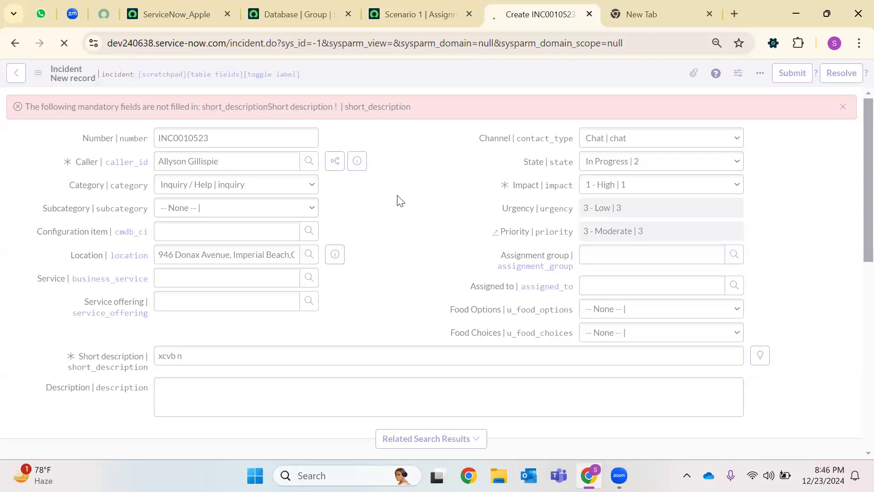
Step: Check the saved incident's Assigned to value against the rule's Impact or Description condition
double_click(595, 310)
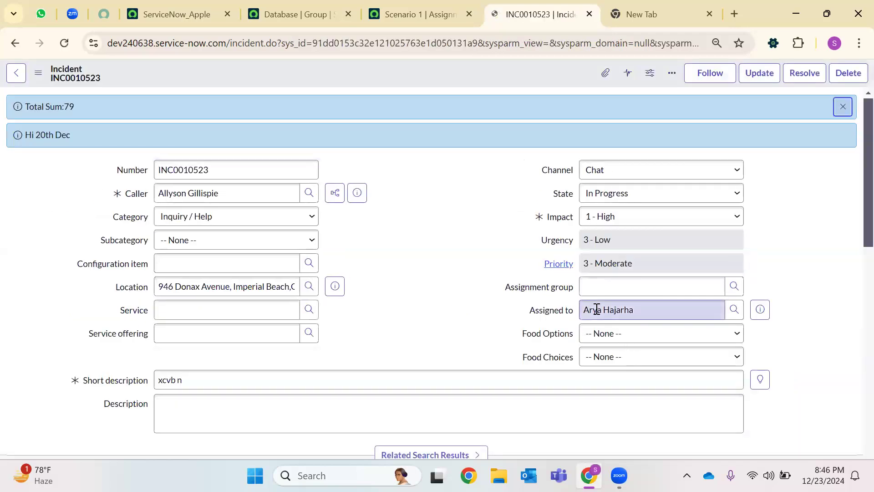
left_click(452, 6)
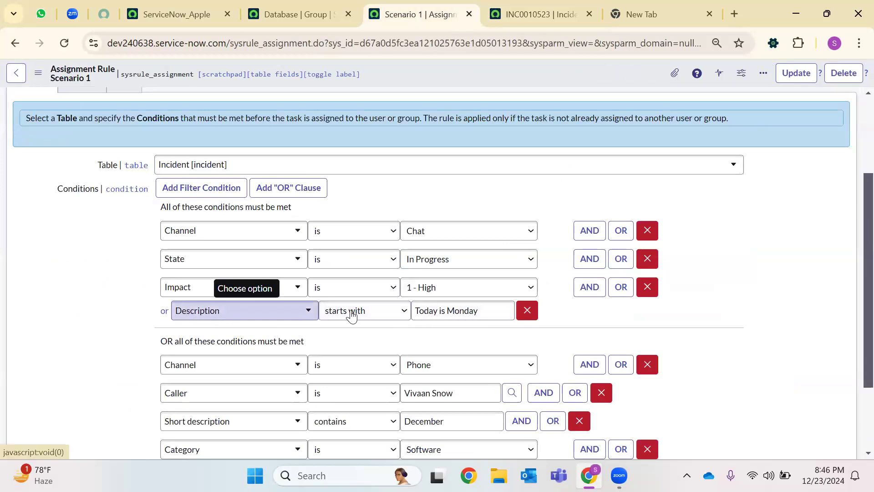
left_click(541, 14)
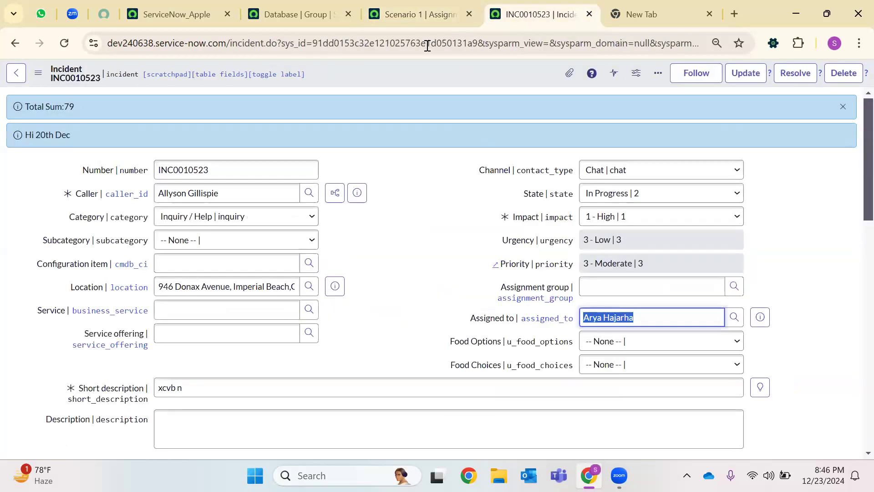
Step: Load another blank incident form with sys_id -1 and choose a suggested caller
double_click(427, 45)
type("-1")
key("Return")
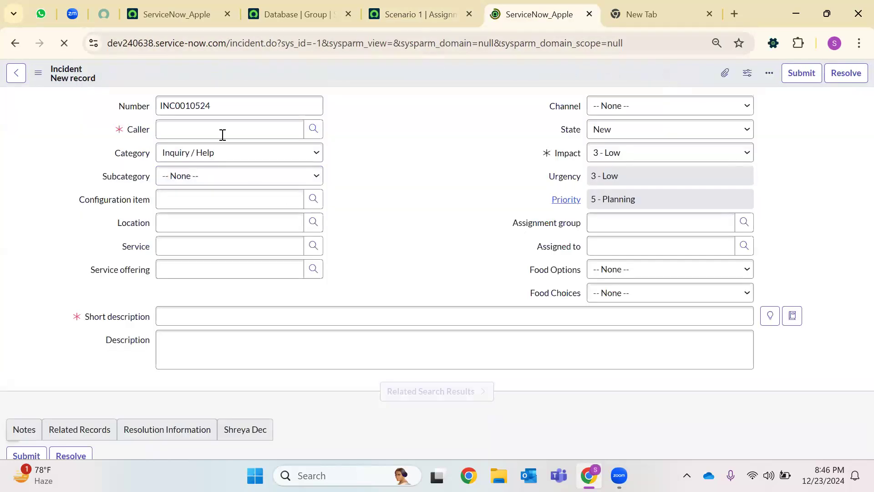
left_click(223, 135)
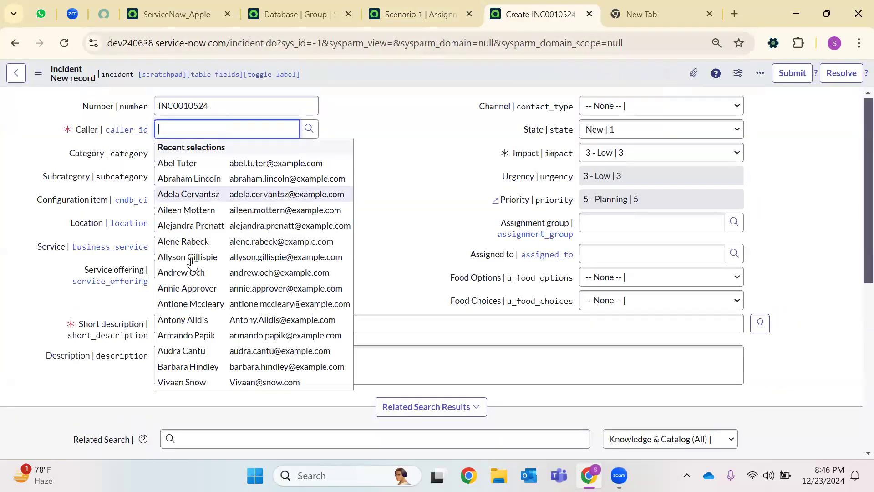
left_click(188, 258)
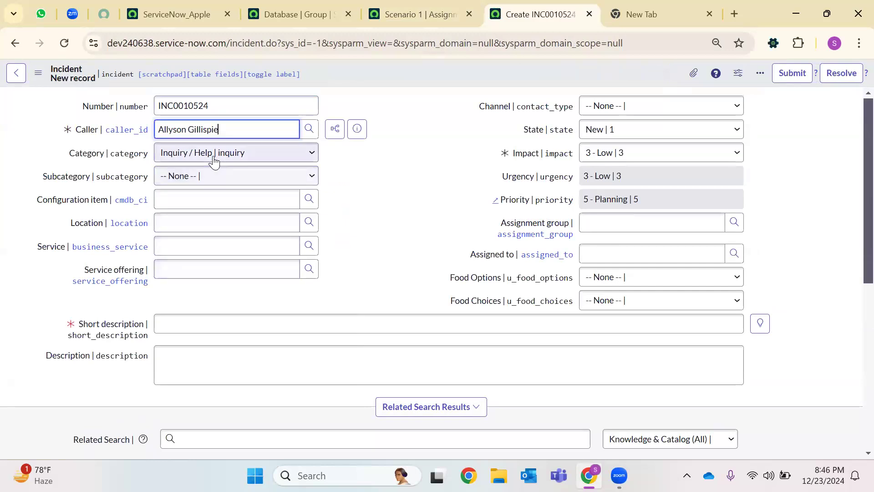
Step: Set the incident's Channel to Chat and State to In Progress, leaving Impact at its default
left_click(649, 107)
left_click(626, 139)
left_click(628, 130)
left_click(601, 164)
Step: Enter the Short description "Today is Monday 23", save the incident, and dismiss the information messages
left_click(223, 320)
type("Today is Monday 23")
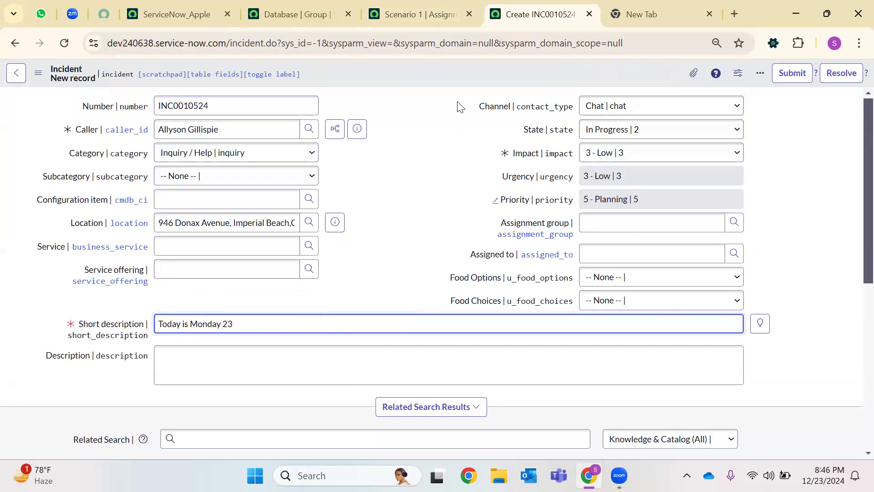
right_click(436, 82)
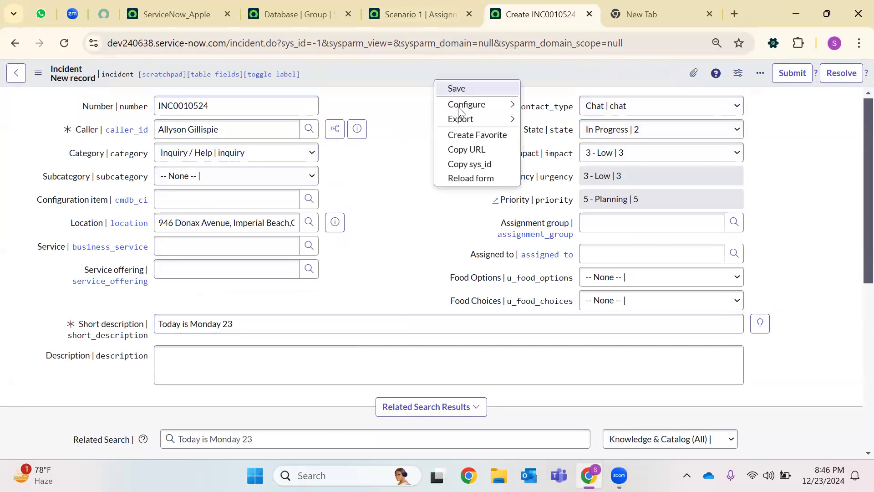
left_click(456, 88)
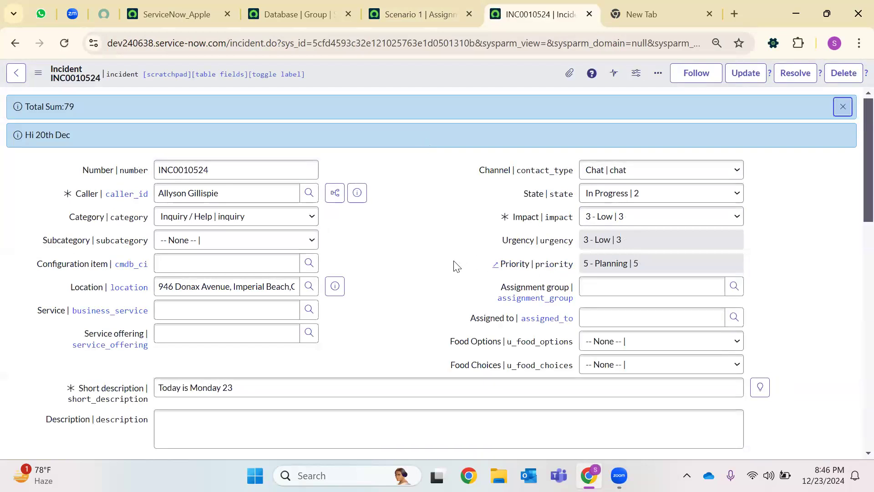
left_click(844, 109)
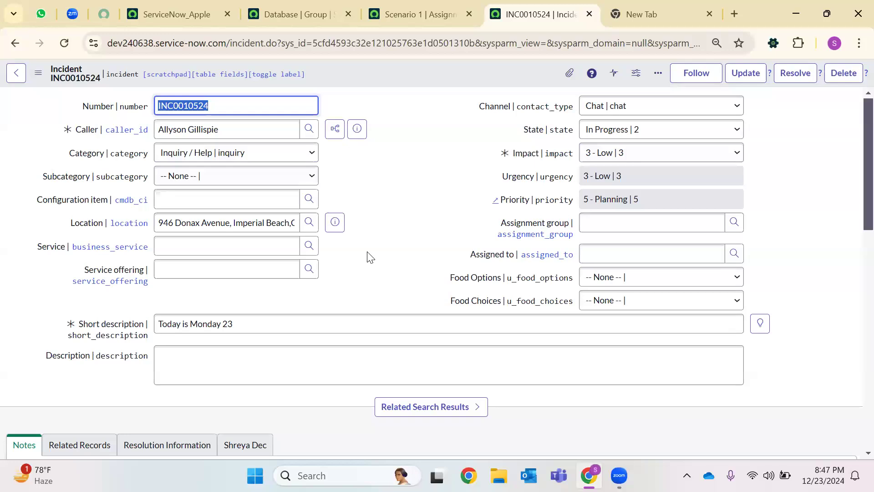
Step: Recheck the rule's Description alternative in the first condition set and save the assignment rule again
left_click(438, 7)
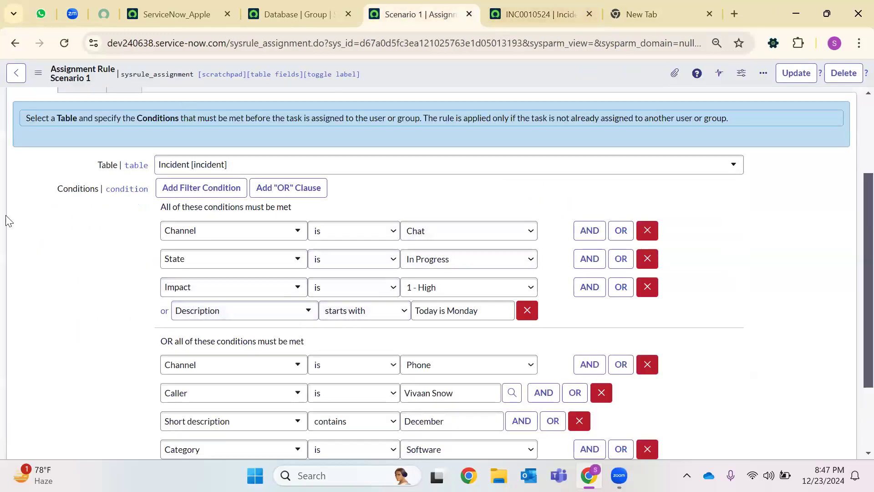
right_click(462, 80)
left_click(459, 81)
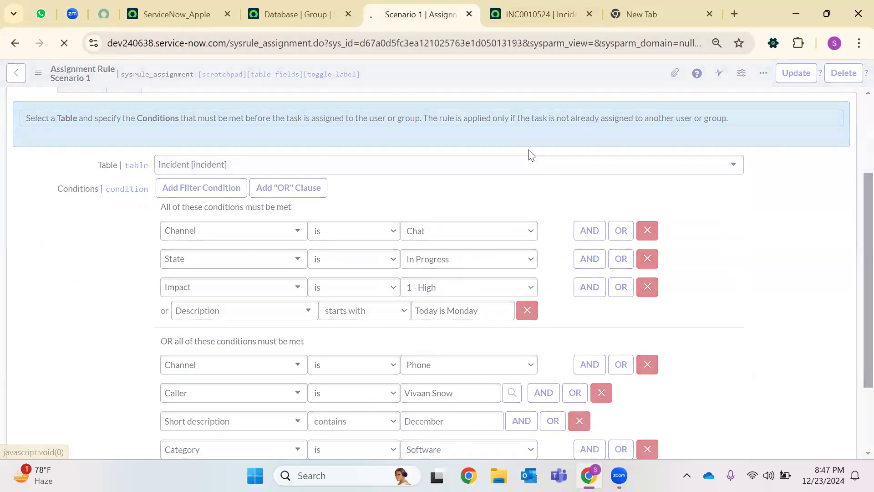
Step: Return to the incident and load a blank incident form with sys_id -1 for another test
left_click(518, 4)
double_click(348, 49)
type("-")
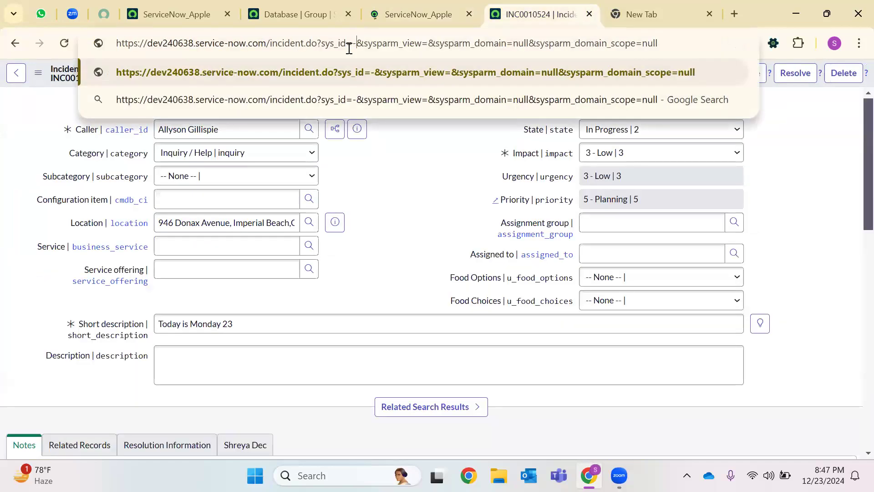
type("1")
key("Return")
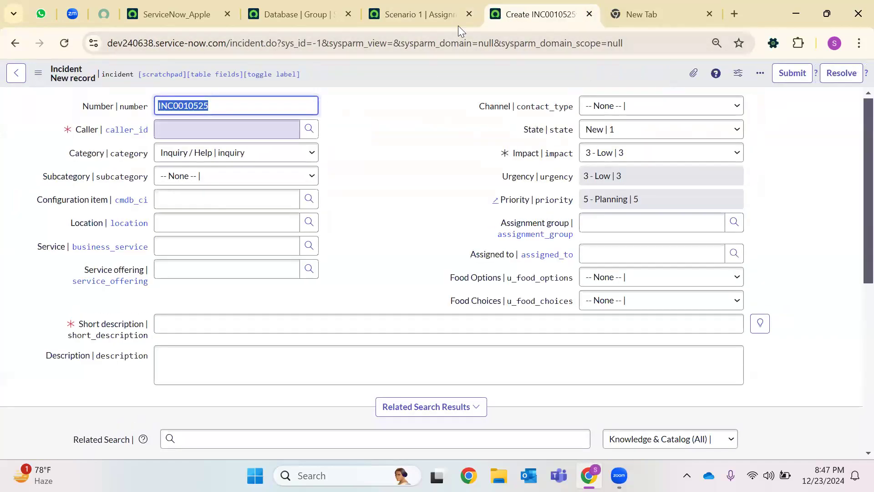
Step: In the Scenario 1 rule, delete the first set's Impact condition with its Description alternative and add Impact is 1 - High as an alternative to State
left_click(418, 14)
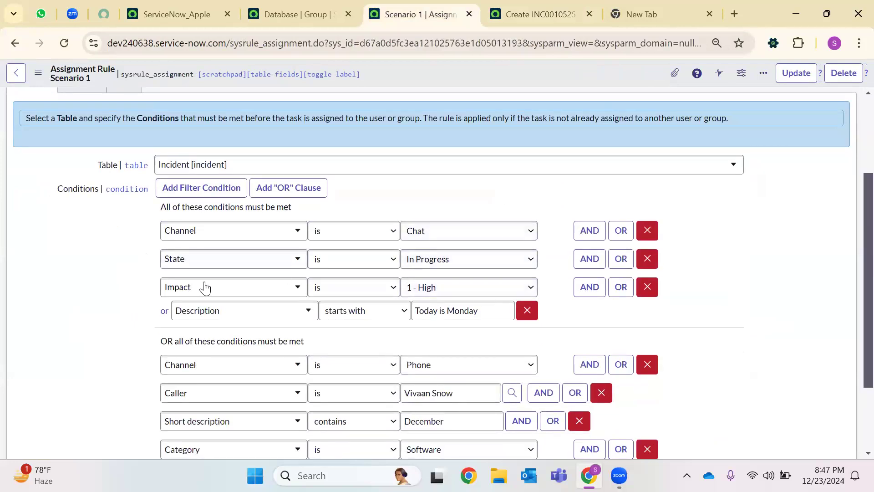
left_click(648, 292)
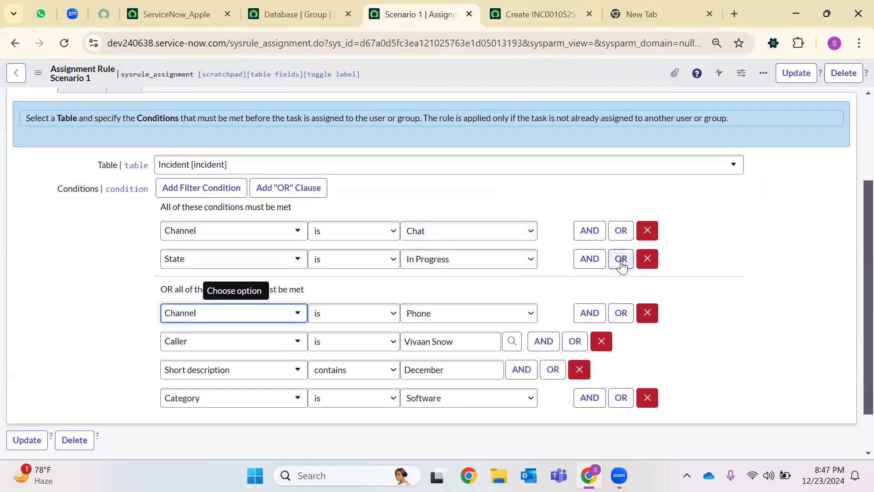
left_click(621, 259)
left_click(299, 279)
type("impact")
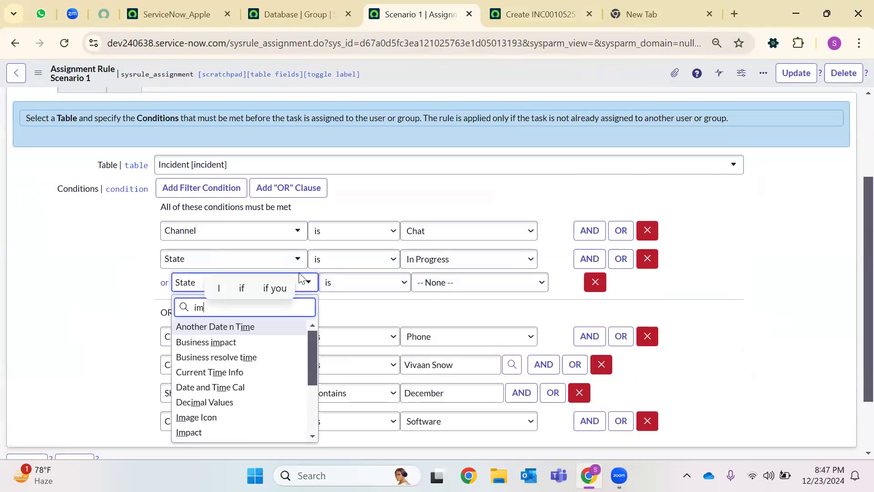
key("Return")
left_click(220, 288)
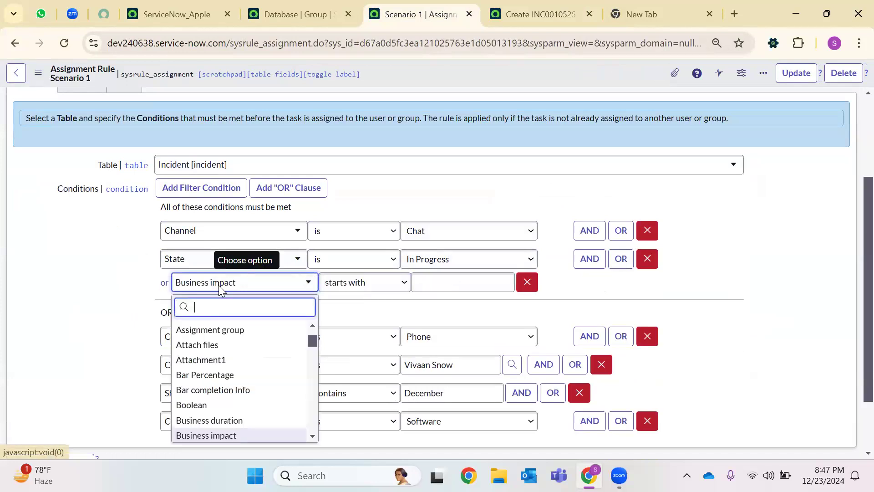
type("imp")
key("Down")
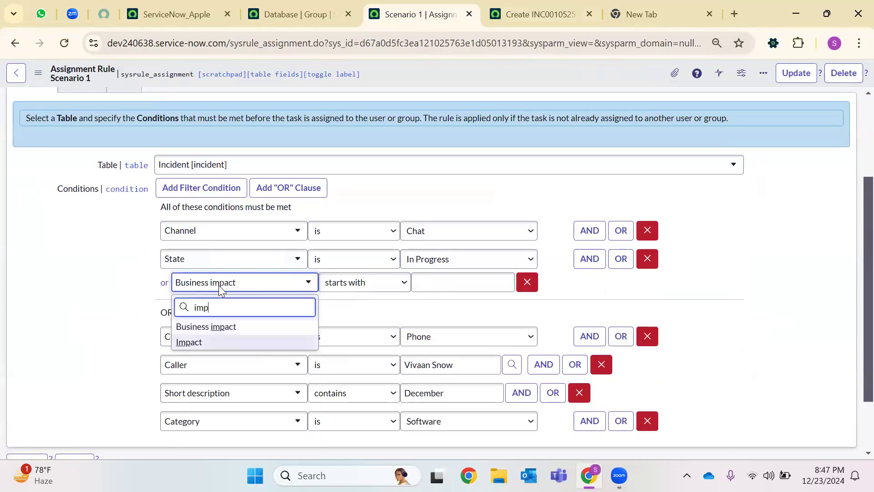
key("Return")
left_click(418, 285)
left_click(430, 317)
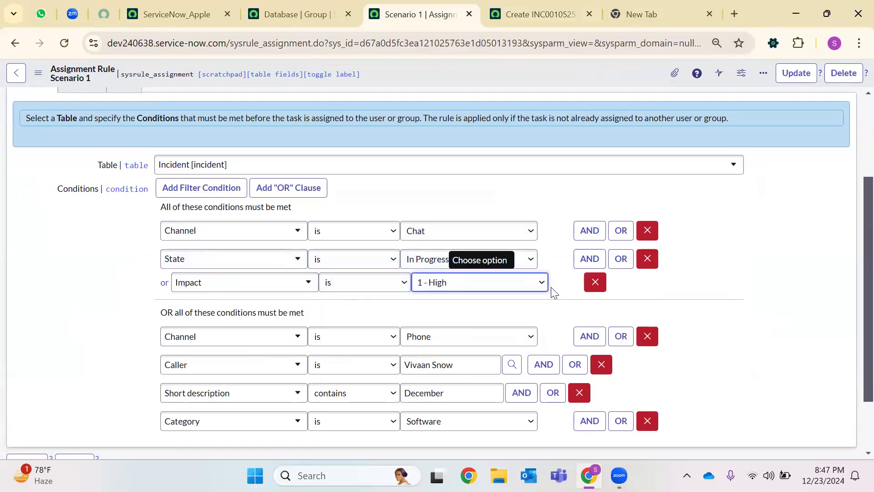
Step: Add Description starts with "Today is Monday" as another alternative to the State condition and save the assignment rule
left_click(621, 259)
left_click(240, 308)
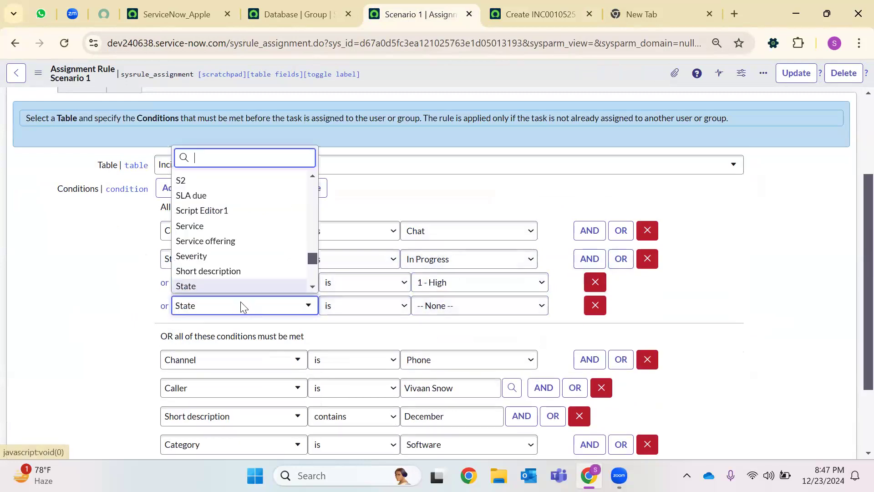
type("des")
left_click(203, 269)
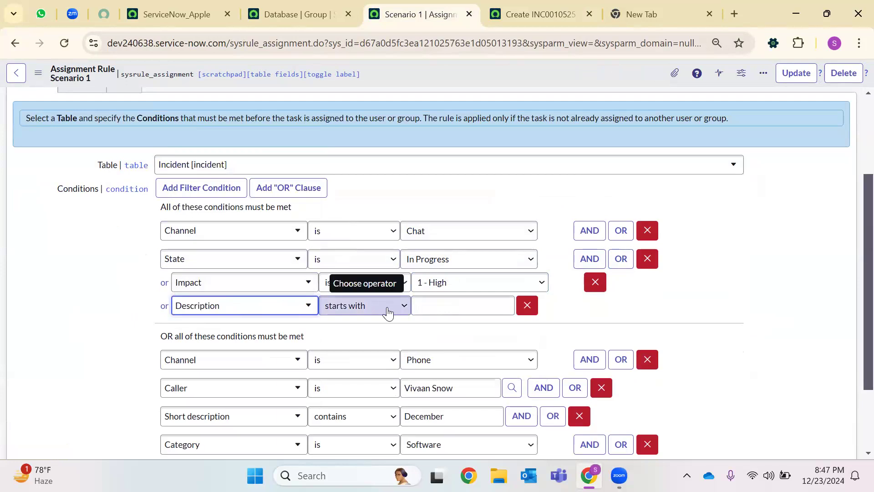
left_click(389, 312)
left_click(365, 8)
left_click(440, 303)
type("Today is Monday")
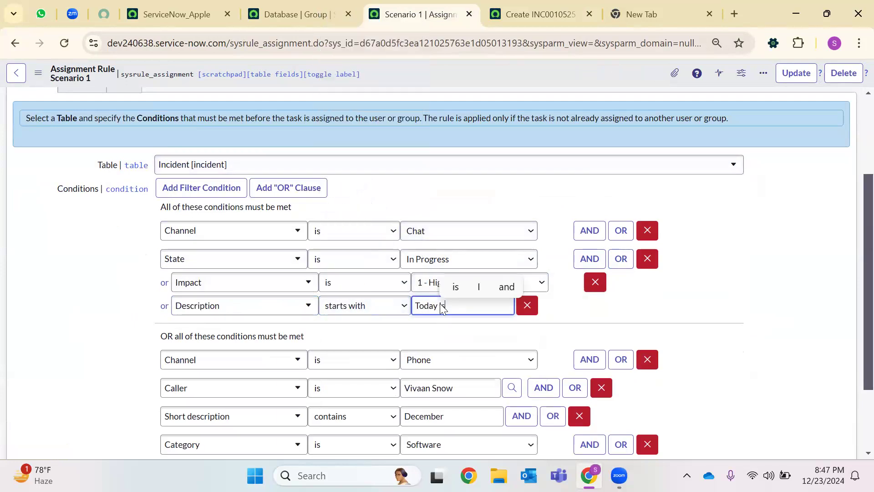
right_click(438, 75)
left_click(459, 85)
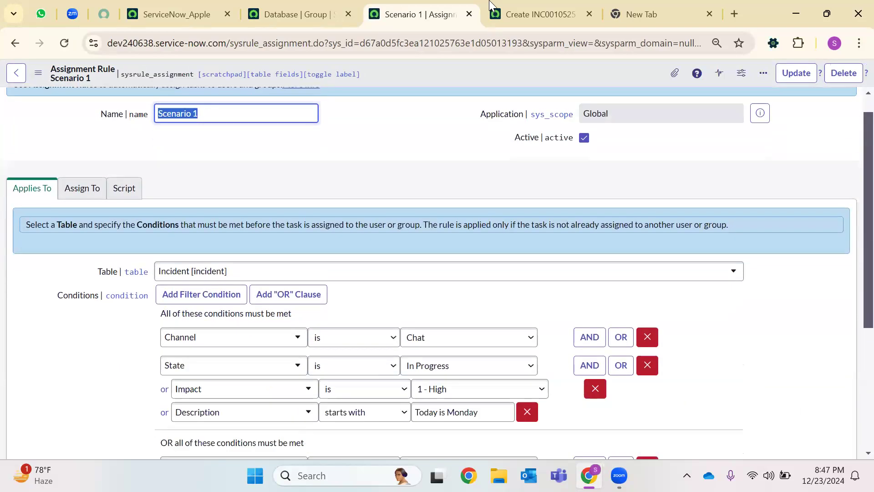
Step: Return to the new incident, reload the blank form, and select a caller
key("ctrl+Tab")
double_click(341, 42)
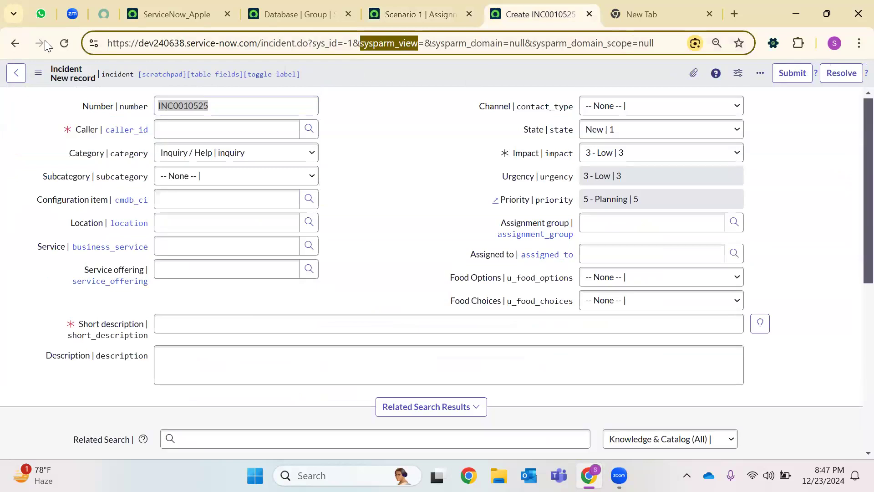
key("Return")
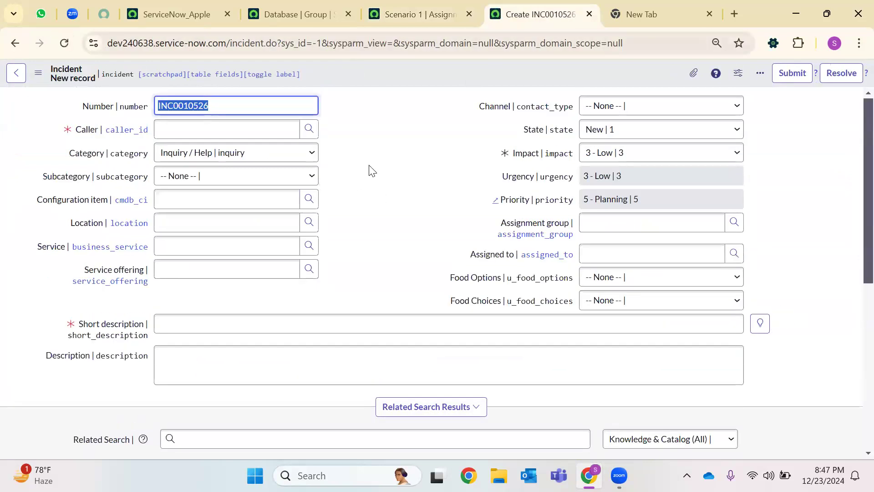
left_click(237, 135)
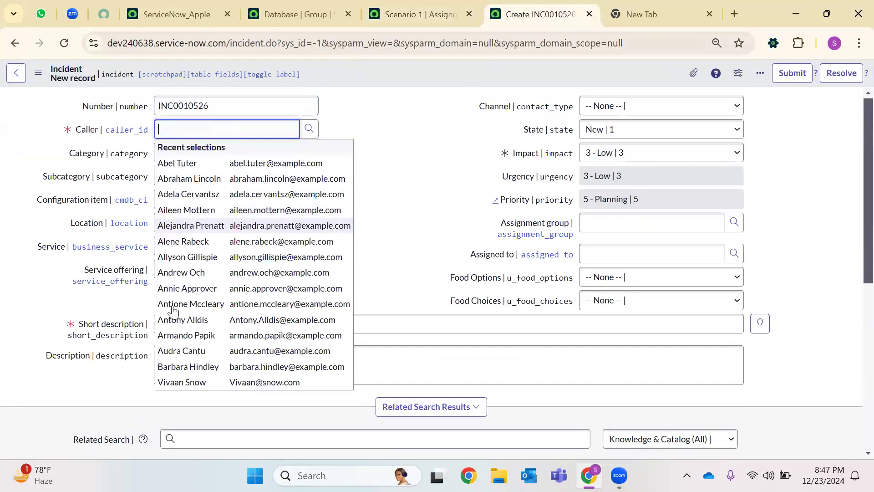
left_click(284, 302)
Step: Set the incident's Channel to Chat and its State to In Progress
left_click(638, 105)
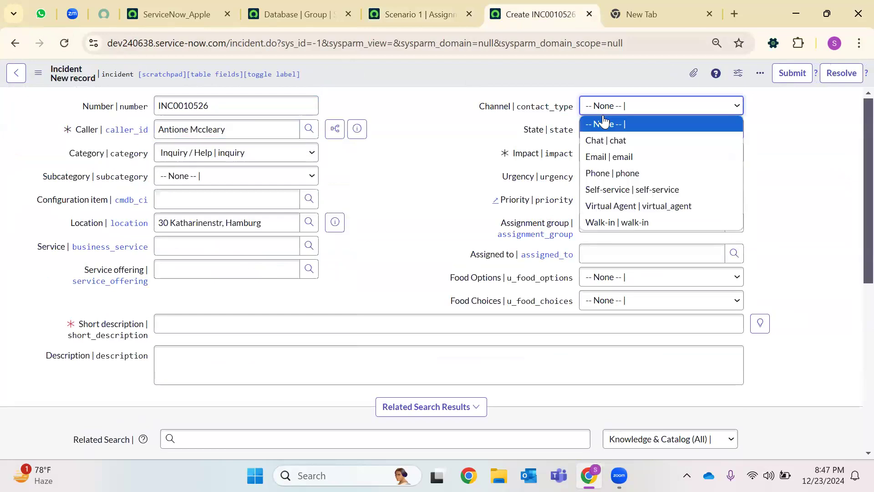
left_click(604, 140)
left_click(610, 130)
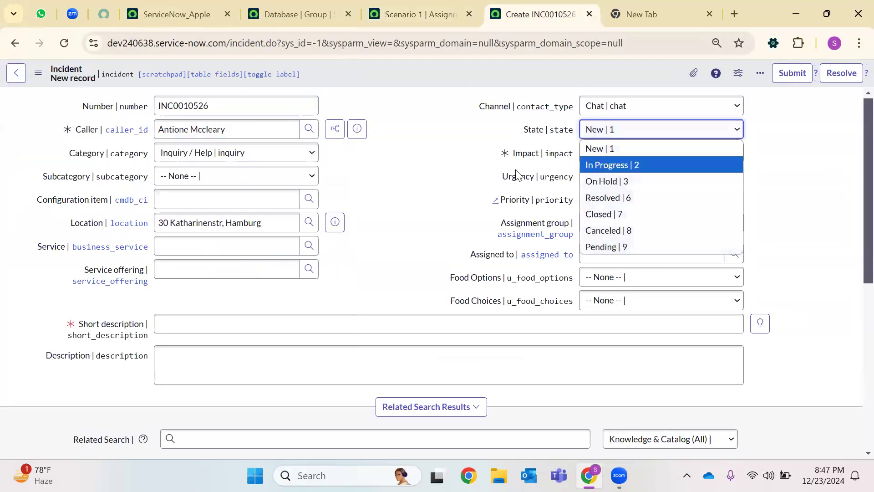
left_click(592, 165)
Step: Enter the Short description "Today is Monday" and save the incident
left_click(185, 328)
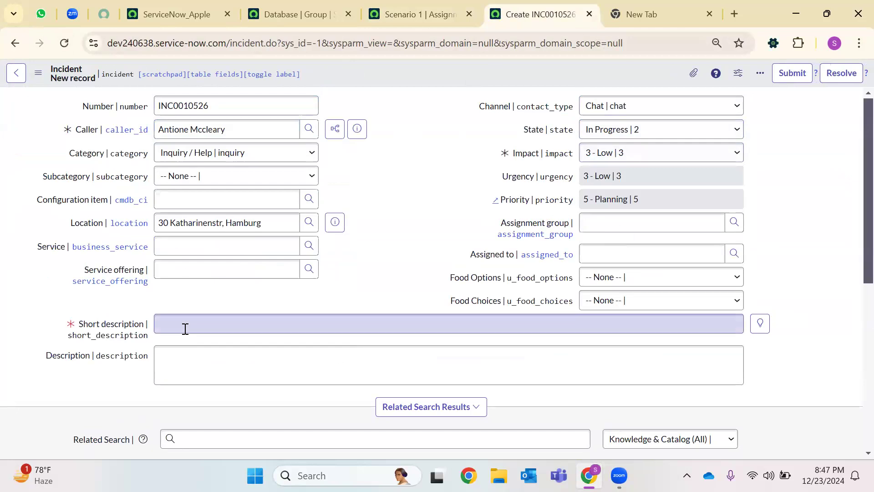
type("Today us")
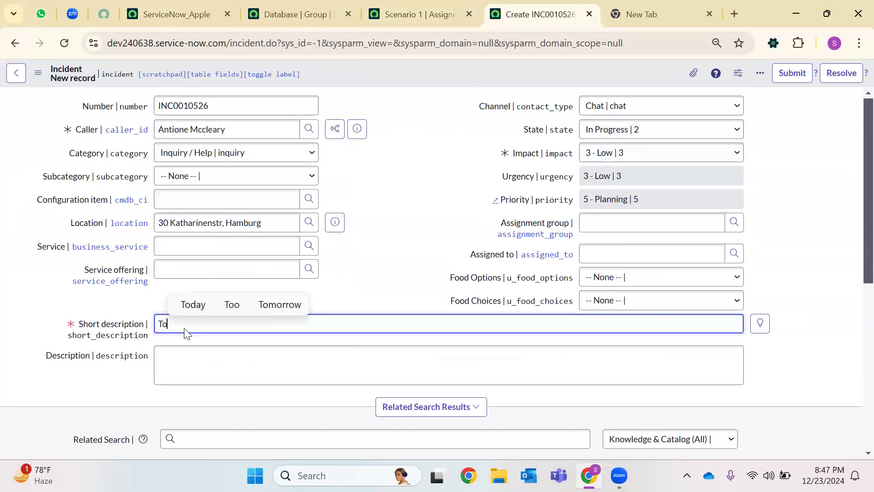
key("BackSpace")
key("BackSpace")
type("is Mi")
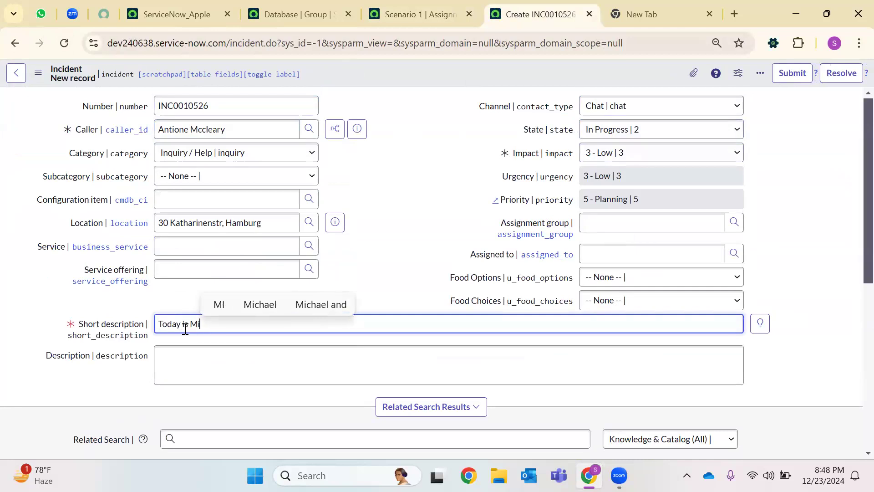
key("BackSpace")
type("o")
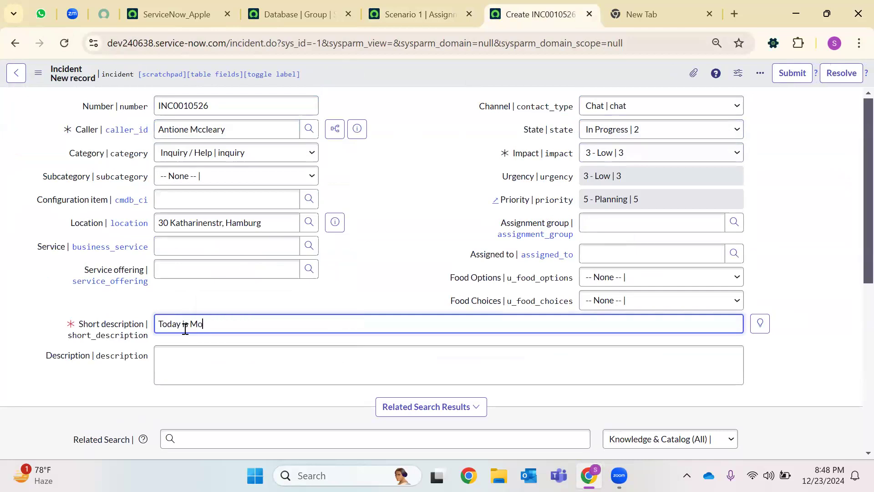
type("nday")
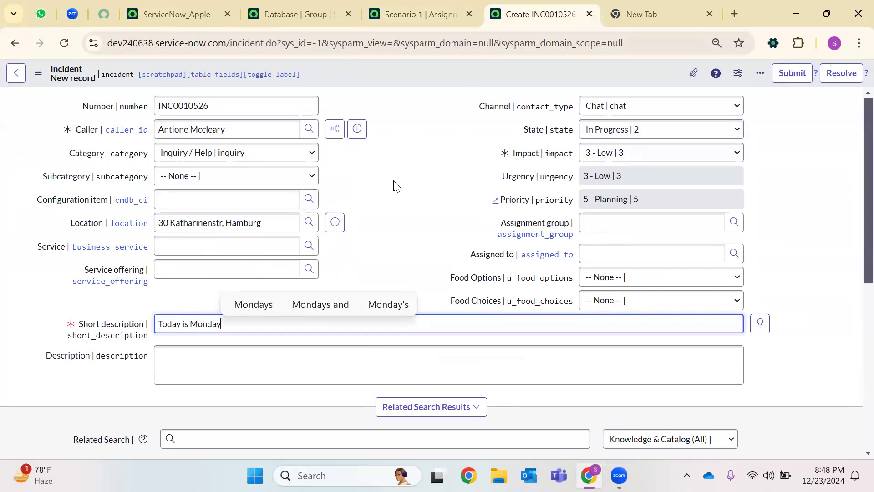
left_click(432, 73)
right_click(413, 65)
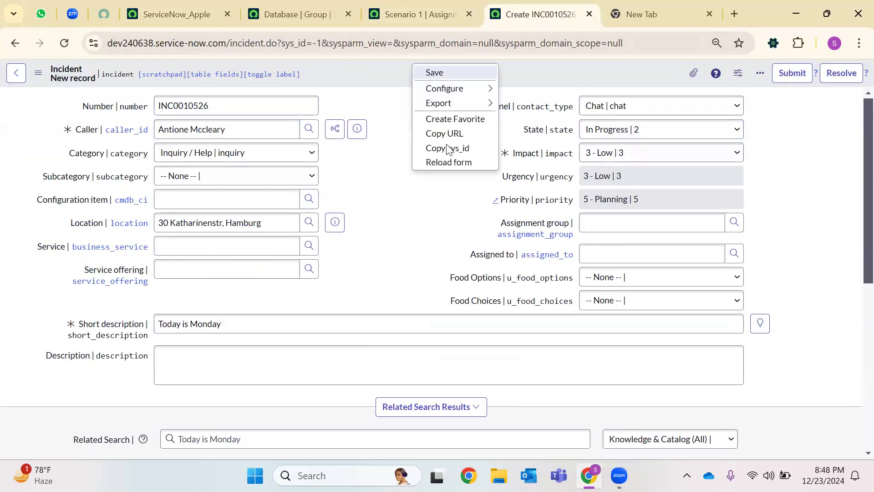
left_click(446, 163)
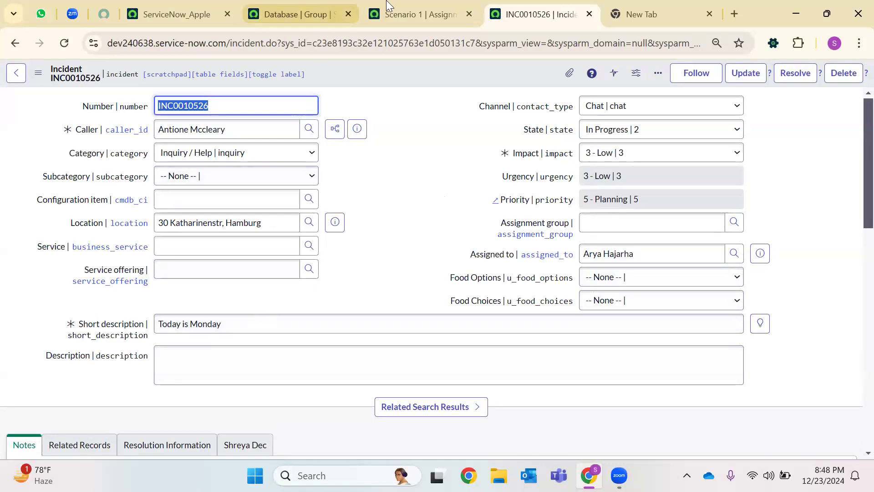
Step: Compare the rule's State, Impact and Description alternatives with the saved incident's Impact, Assigned to and Short description
left_click(421, 14)
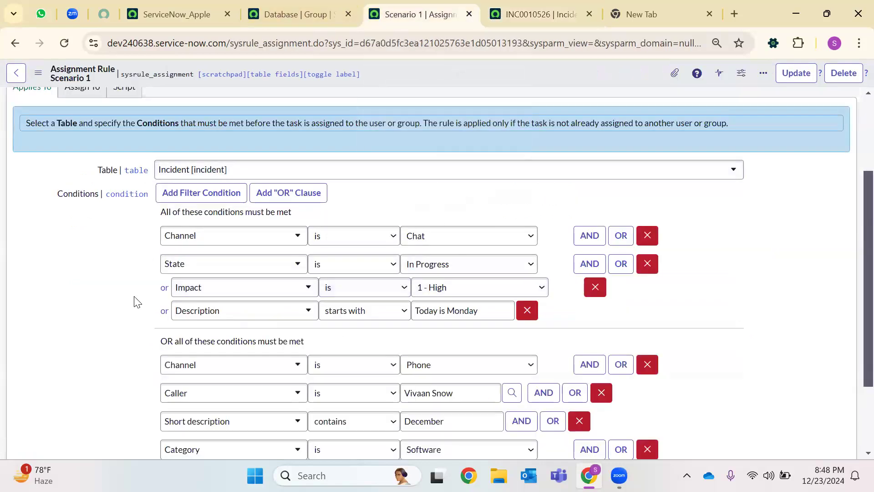
left_click_drag(158, 288, 169, 311)
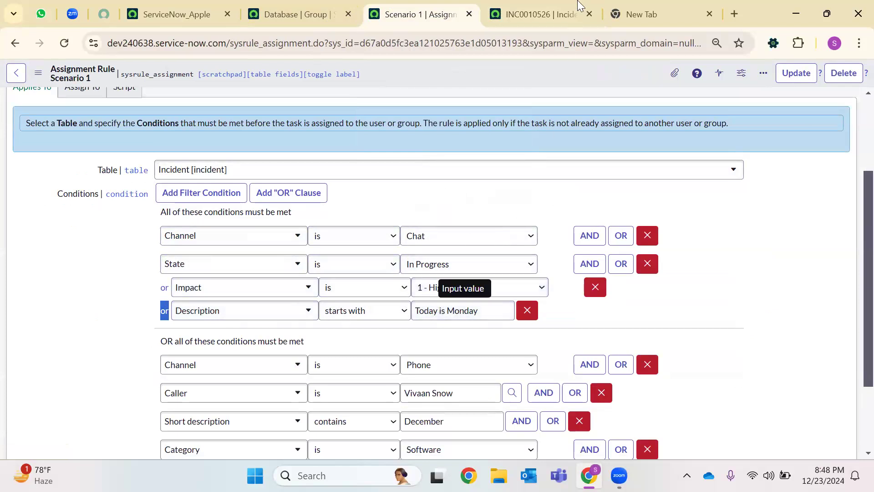
left_click(537, 14)
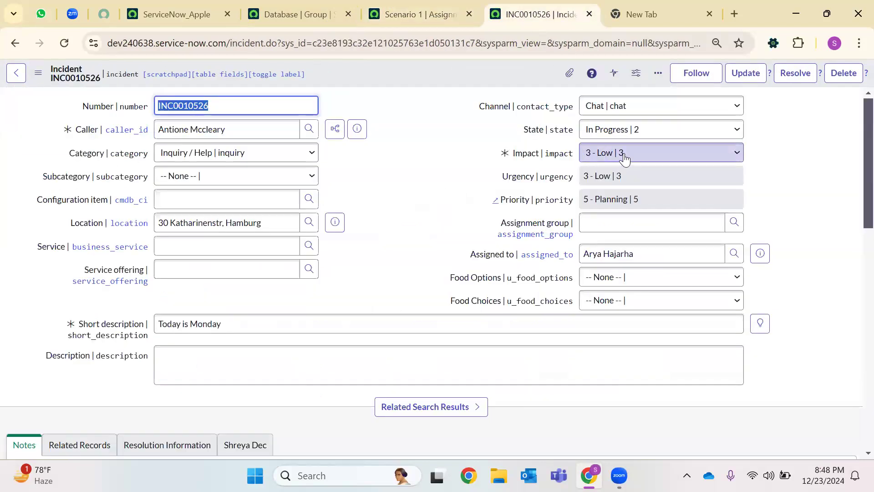
left_click_drag(650, 254, 535, 274)
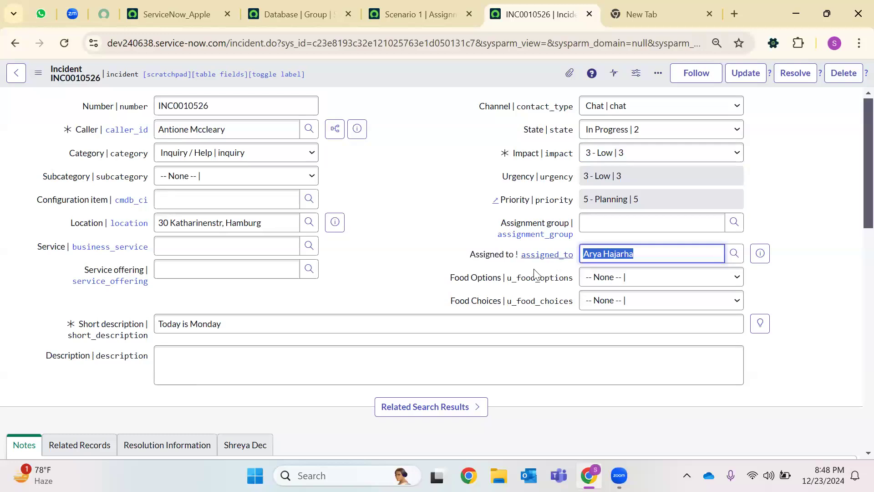
left_click_drag(264, 320, 162, 332)
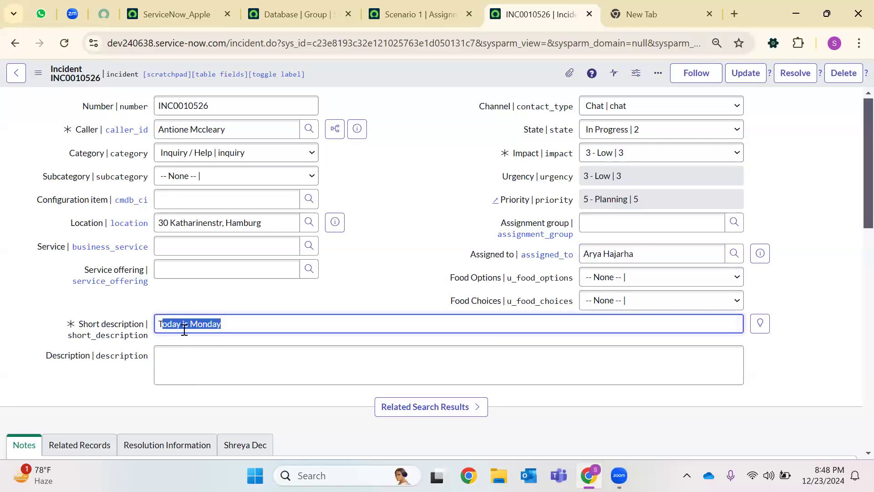
left_click(421, 13)
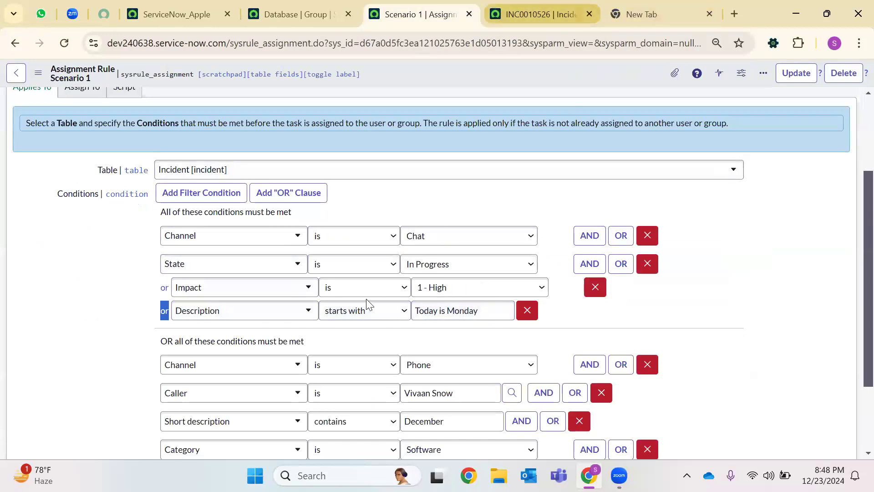
key("ctrl+Tab")
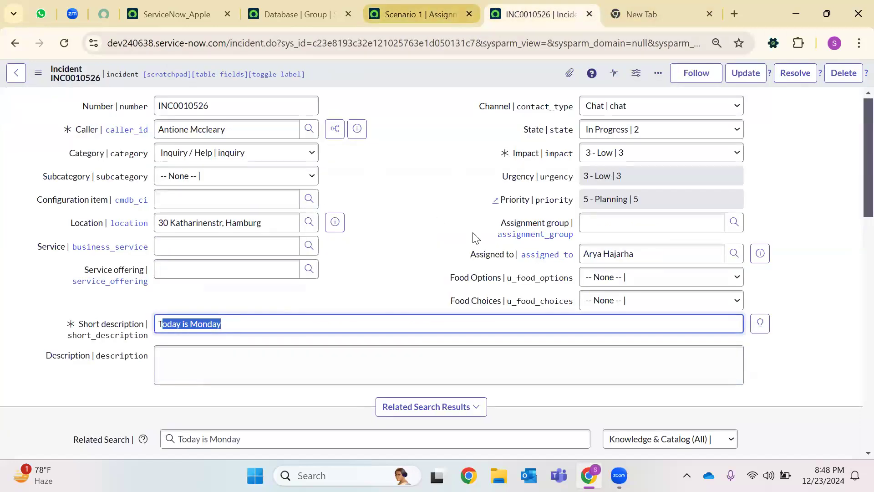
left_click(474, 17)
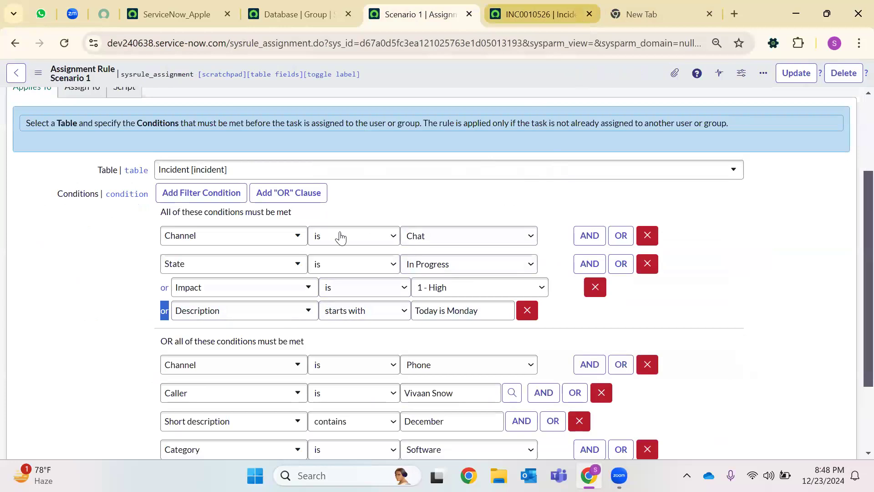
Step: Load another blank incident form with sys_id -1 from the saved incident and select a caller
left_click(538, 14)
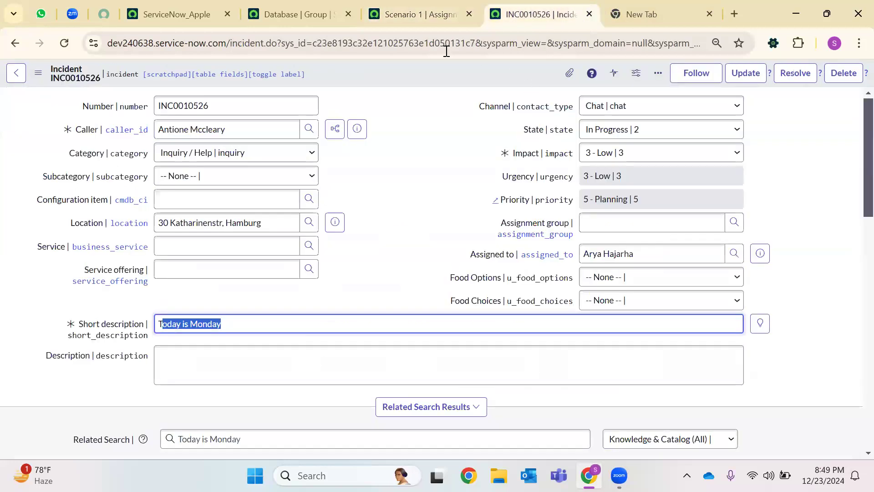
left_click(386, 42)
double_click(386, 42)
type("-1")
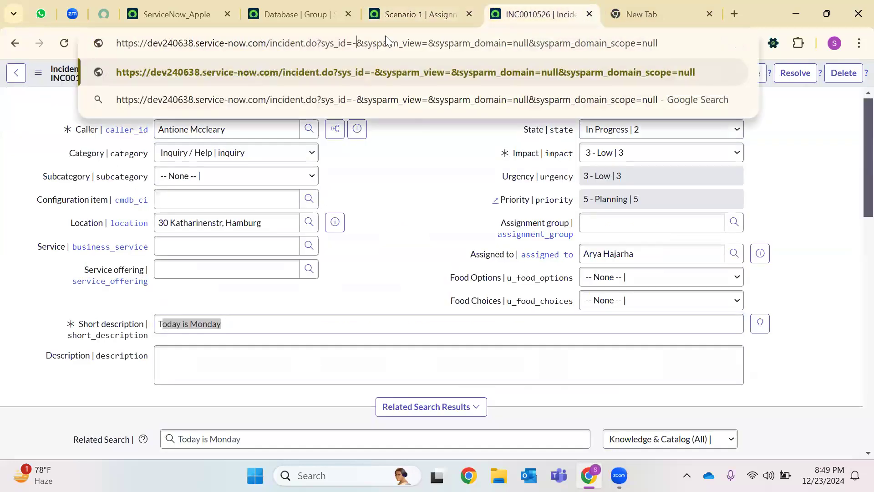
key("Return")
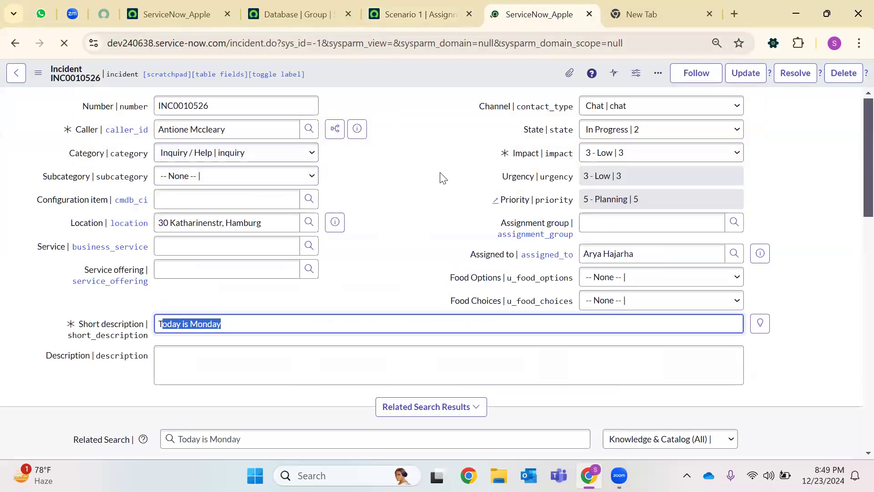
left_click(183, 132)
left_click(184, 129)
left_click(195, 238)
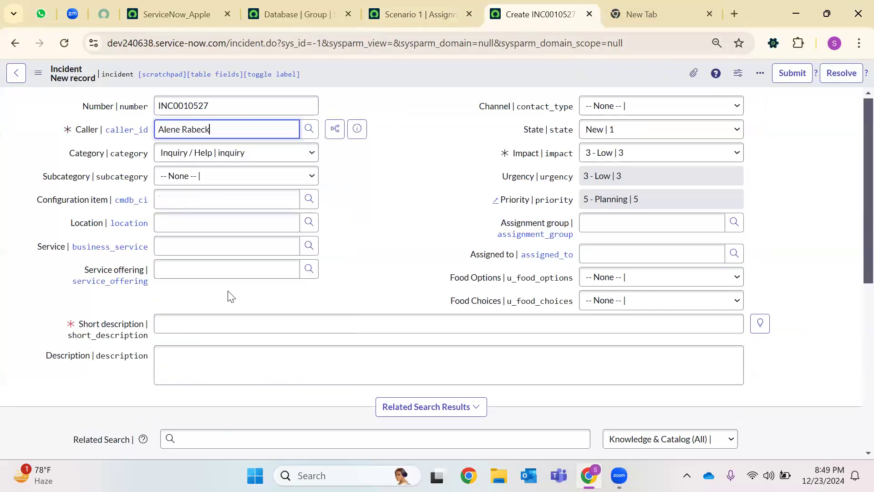
Step: Enter the Short description "xdfcgvhbjnkm," and the Description "Today is Monday" on the new incident
left_click(185, 329)
type("xdfcgvhbjnkm,")
left_click(180, 363)
type("Today is M")
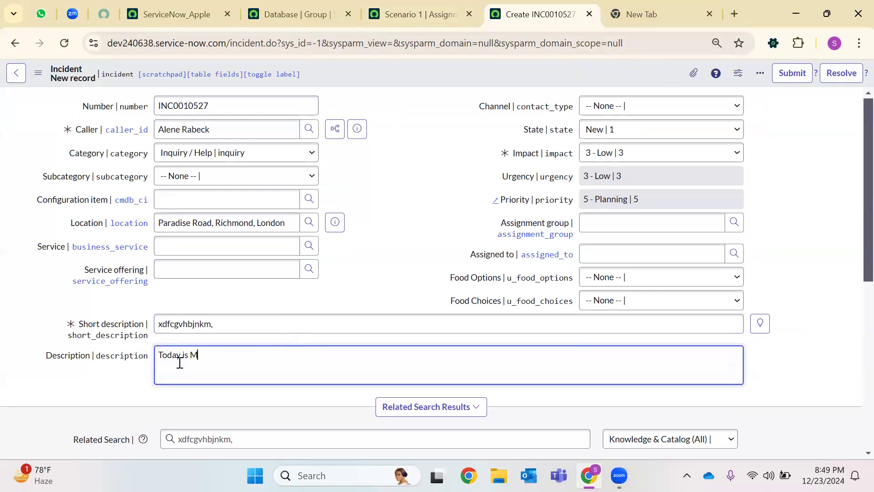
type("onday")
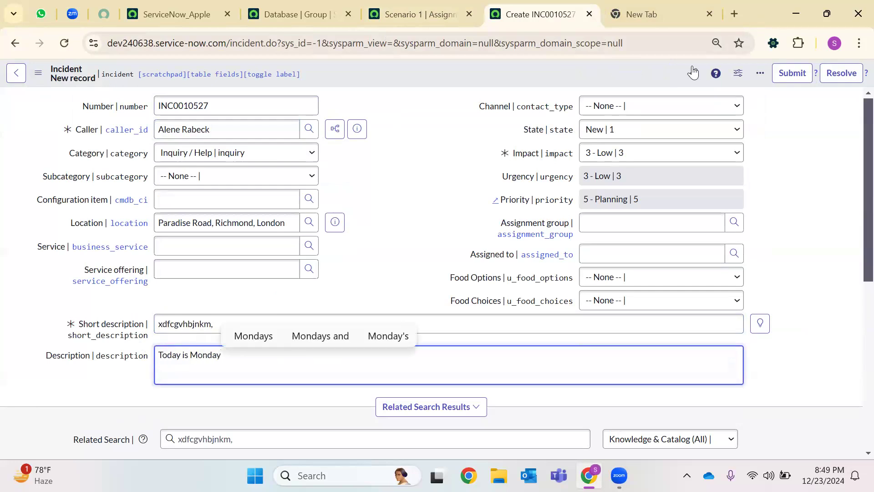
Step: Set the incident's State to In Progress and Channel to Chat, and save the record
left_click(608, 130)
left_click(602, 160)
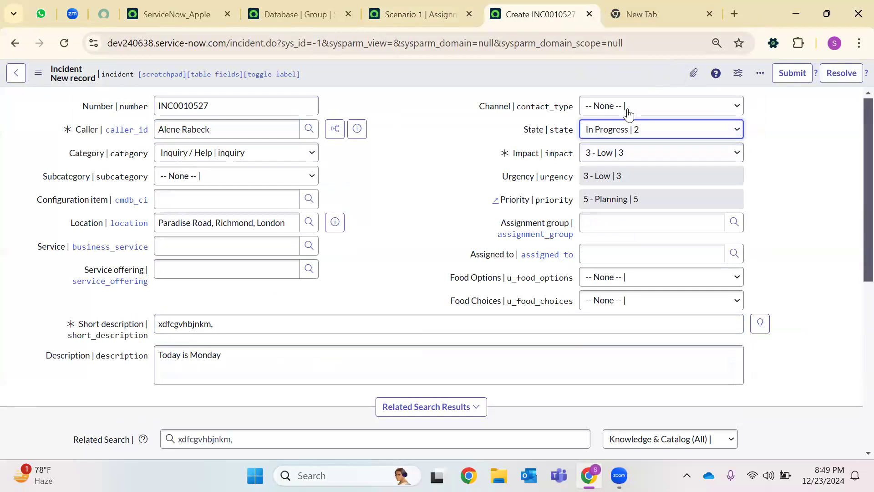
left_click(661, 106)
left_click(606, 139)
right_click(475, 81)
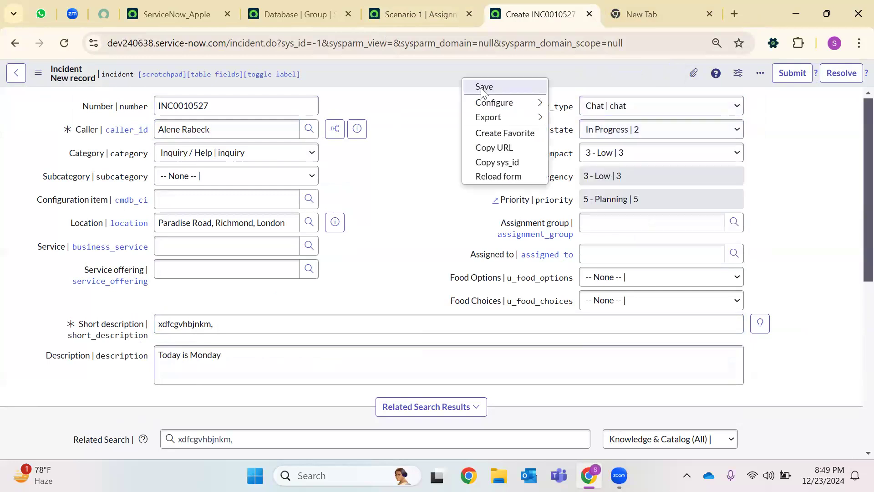
left_click(481, 86)
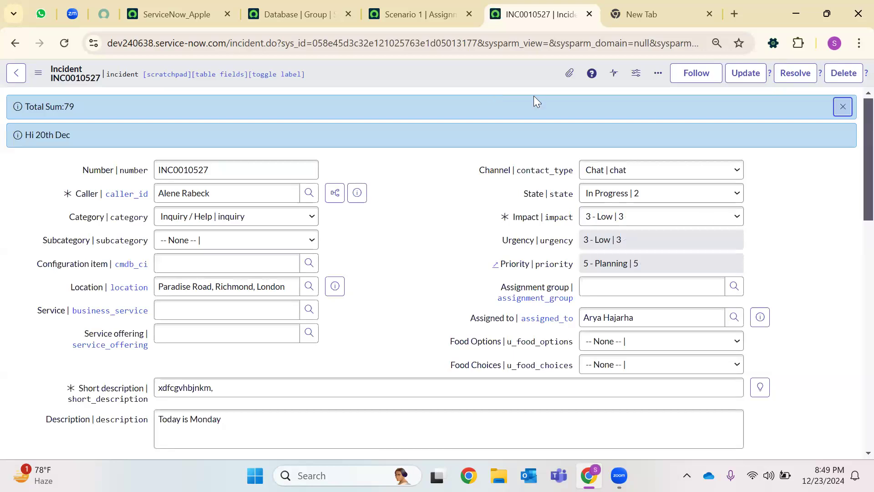
Step: Check the saved incident's Assigned to value and review both condition sets of the Scenario 1 assignment rule
left_click_drag(640, 317, 493, 315)
left_click(427, 316)
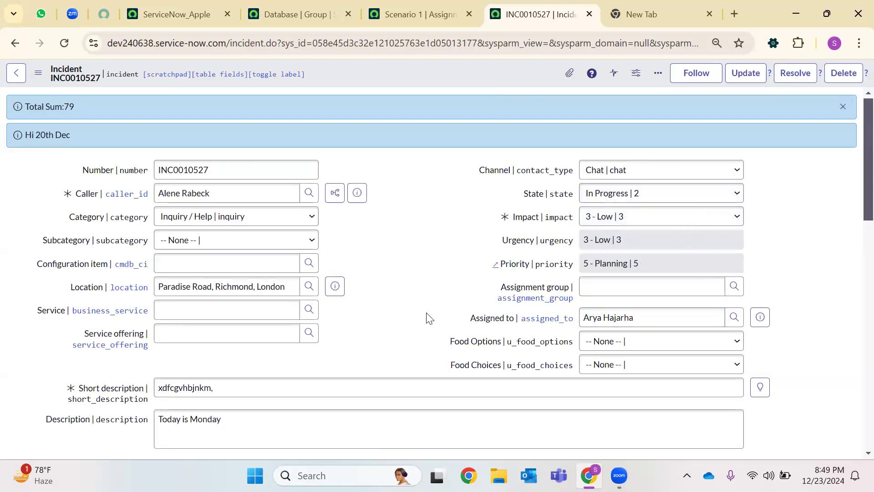
left_click(427, 6)
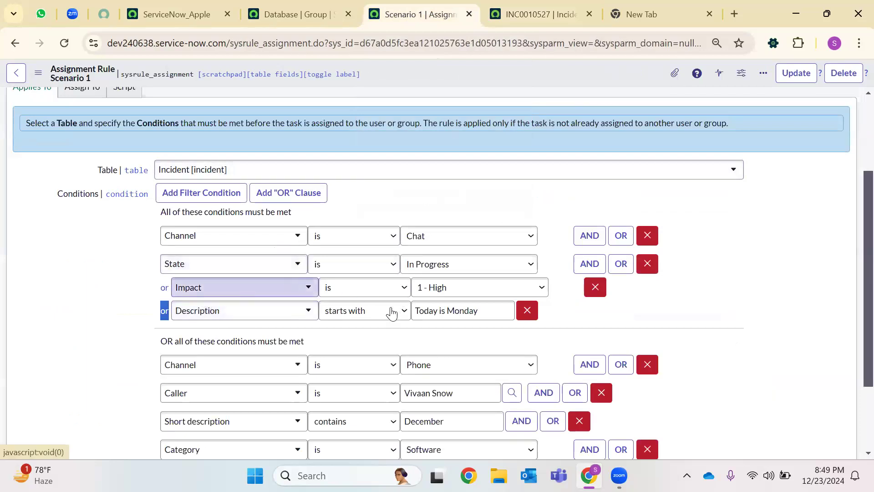
scroll(153, 226, "down", 2)
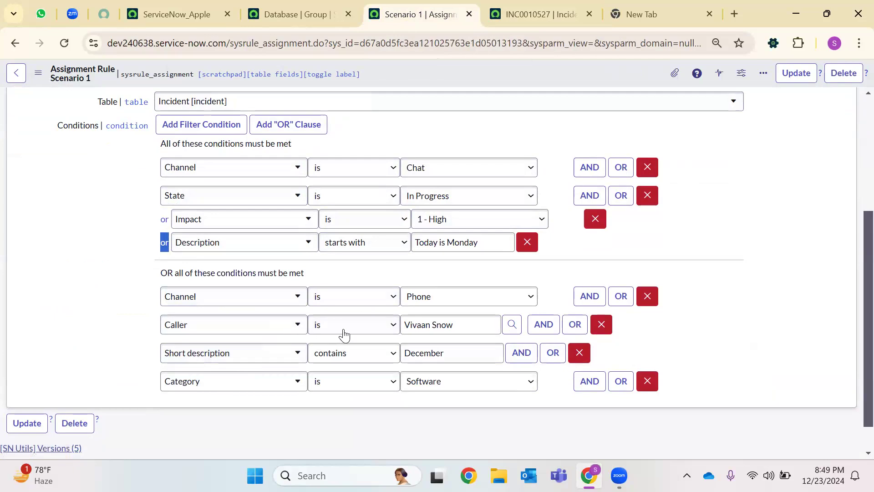
scroll(230, 175, "up", 5)
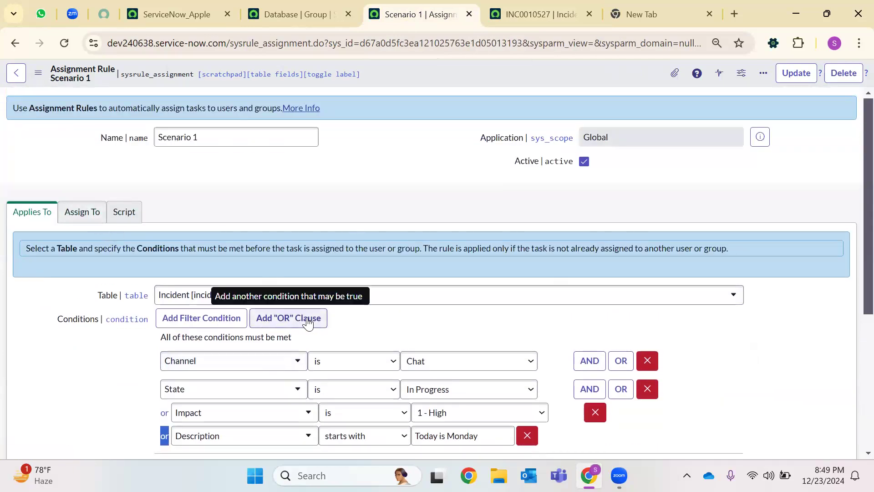
scroll(351, 292, "down", 5)
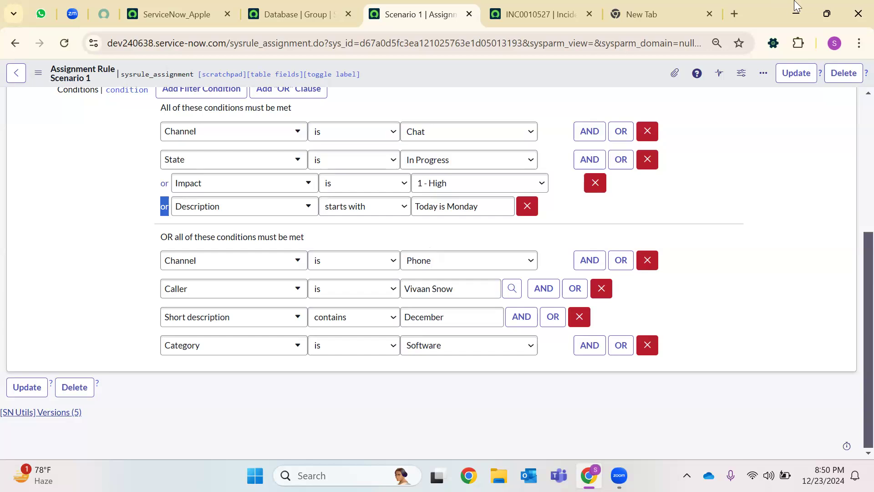
Step: Search Google for "Dictionary Override" in the empty browser tab
left_click(656, 14)
left_click(426, 42)
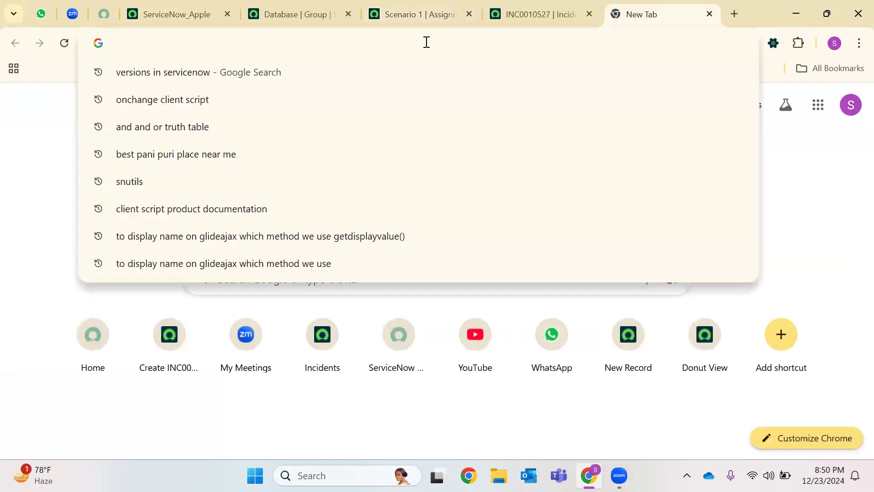
type("Dictionary Override")
key("Return")
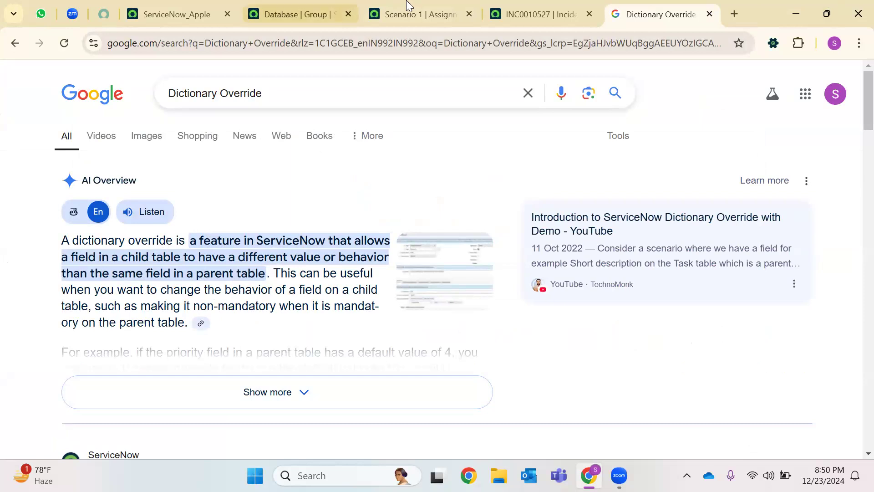
Step: Close the Scenario 1 rule and Database group pages, and load a blank incident form with sys_id -1 from the saved incident
left_click(367, 20)
key("ctrl+w")
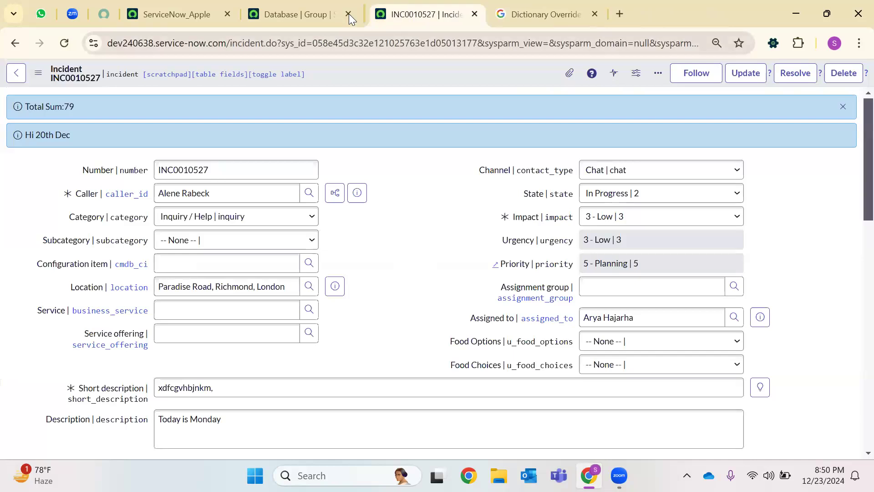
left_click(348, 14)
left_click(335, 48)
double_click(336, 42)
key("BackSpace")
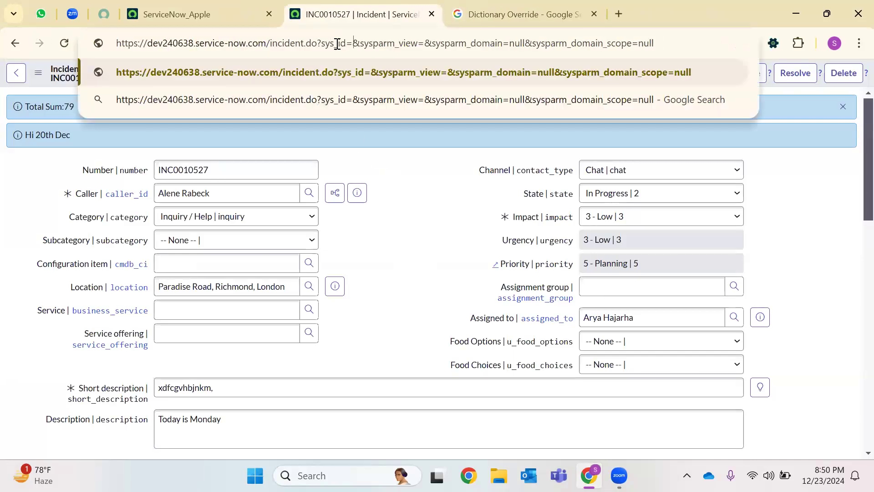
type("-1")
key("Return")
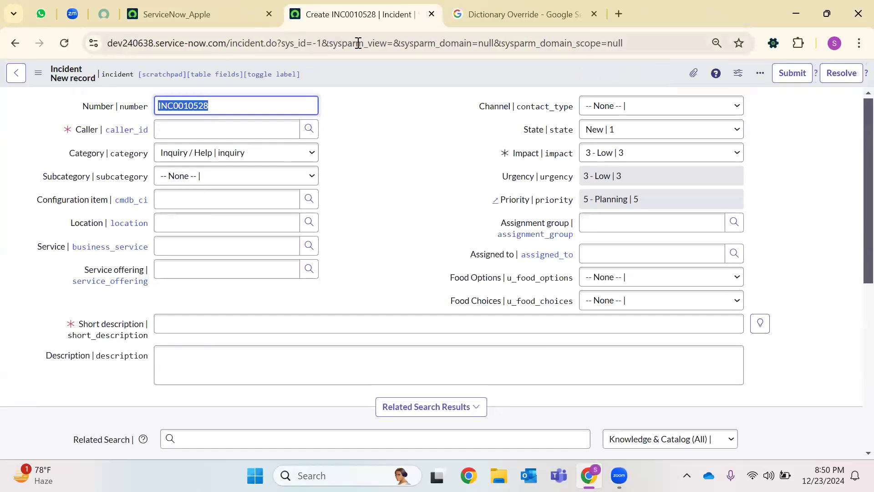
Step: Reload the blank incident form to examine its Number, and open the Number field's dictionary entry
left_click(404, 155)
left_click(65, 43)
right_click(93, 107)
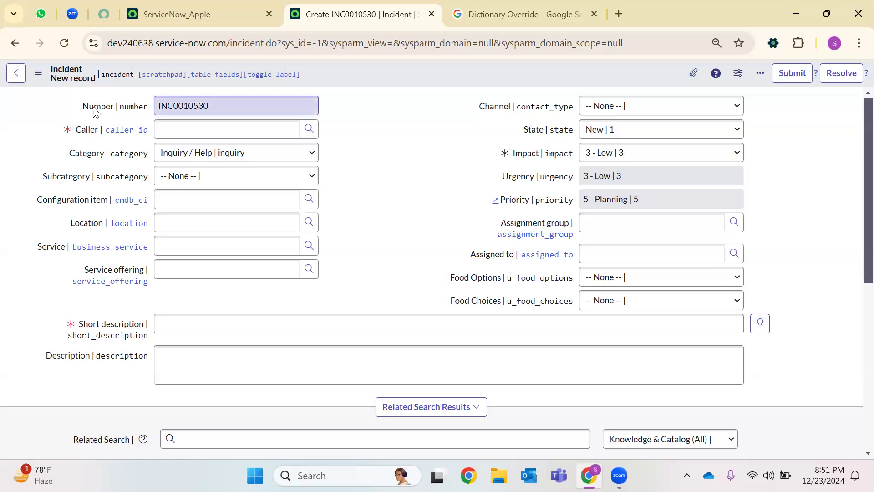
right_click(93, 108)
right_click(93, 108)
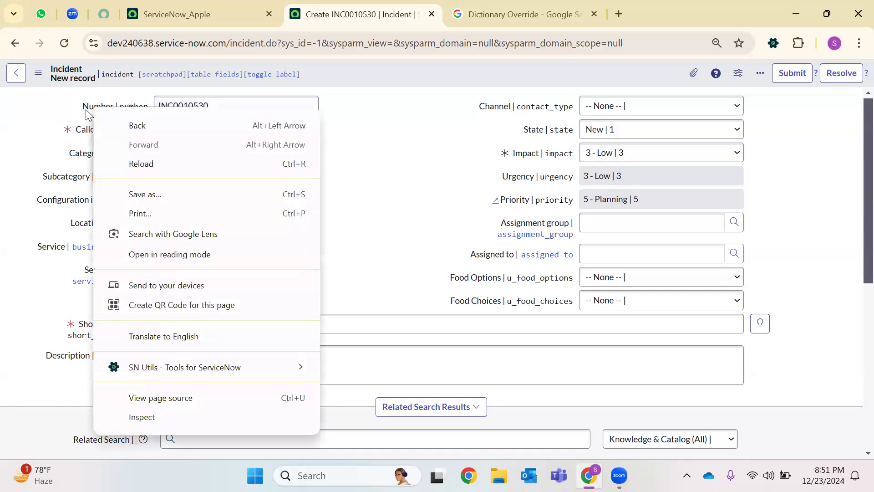
key("Escape")
right_click(90, 110)
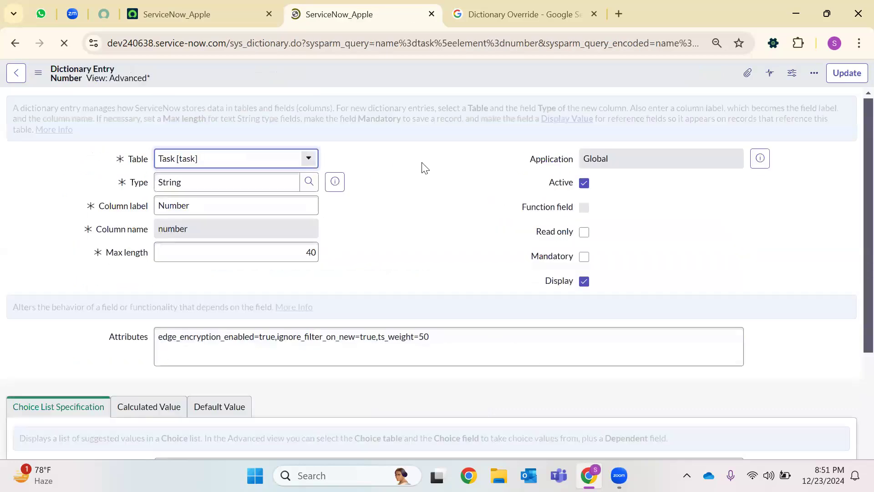
Step: Start a new dictionary override for the Number field and set its table to Incident
scroll(419, 195, "down", 5)
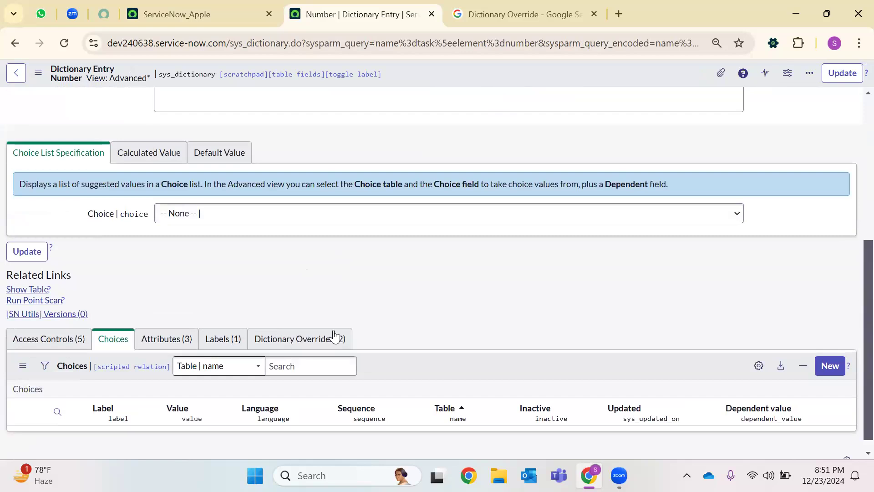
left_click(332, 337)
scroll(409, 282, "down", 2)
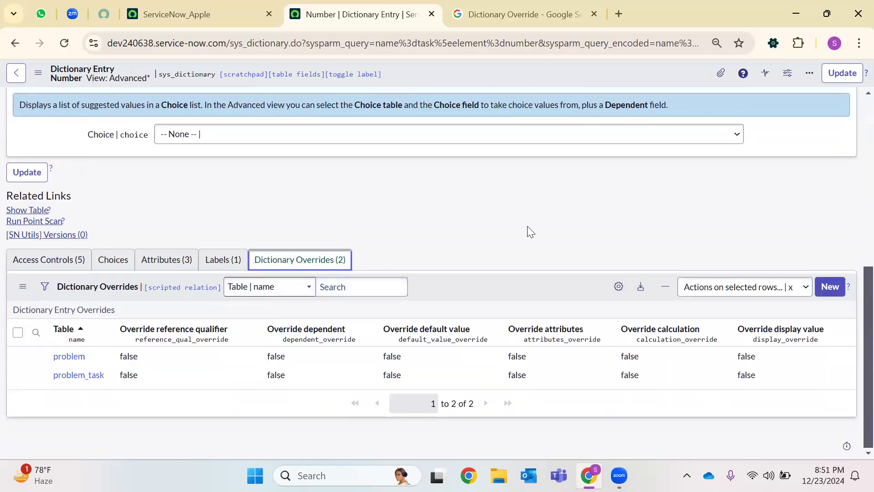
left_click(830, 286)
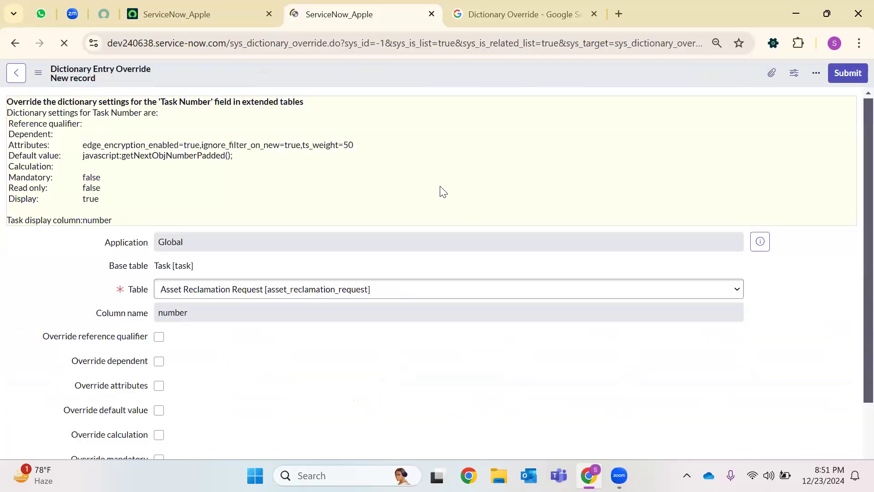
left_click(310, 299)
type("inci")
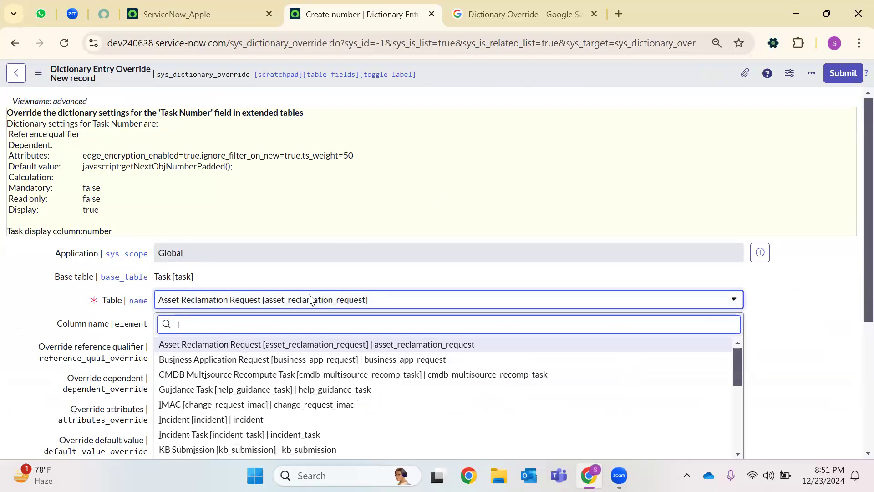
key("Return")
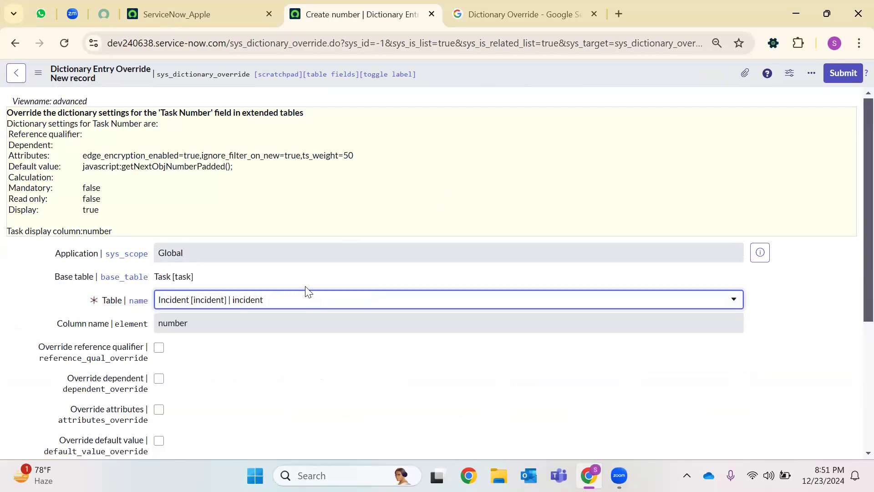
Step: Enable Override default value with an empty default value and submit the dictionary override
scroll(104, 157, "down", 3)
double_click(199, 188)
left_click(266, 319)
left_click_drag(59, 303, 159, 311)
left_click(159, 304)
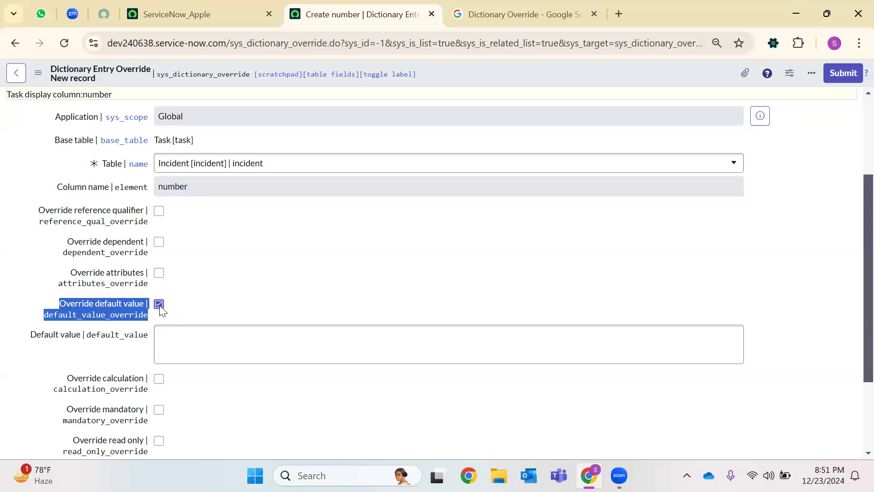
left_click(469, 272)
left_click(842, 74)
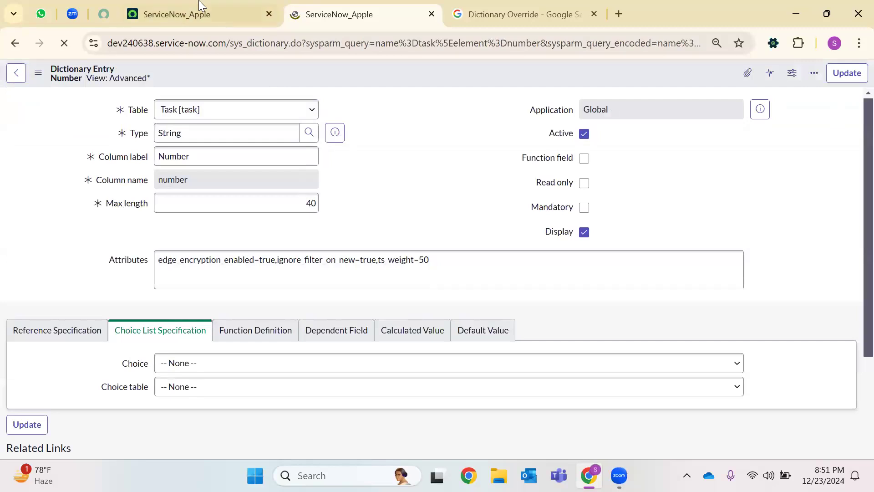
Step: Refresh the ServiceNow home page and open a blank incident form from the navigator filter
left_click(151, 16)
left_click(63, 45)
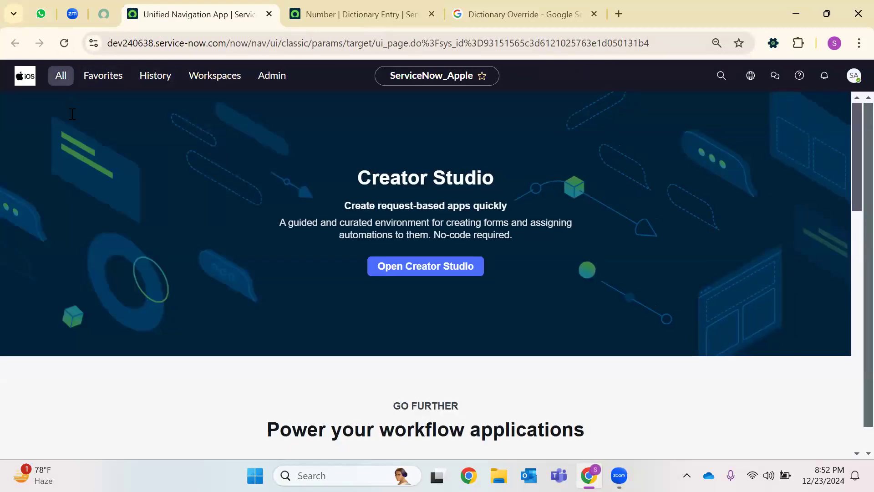
left_click(69, 75)
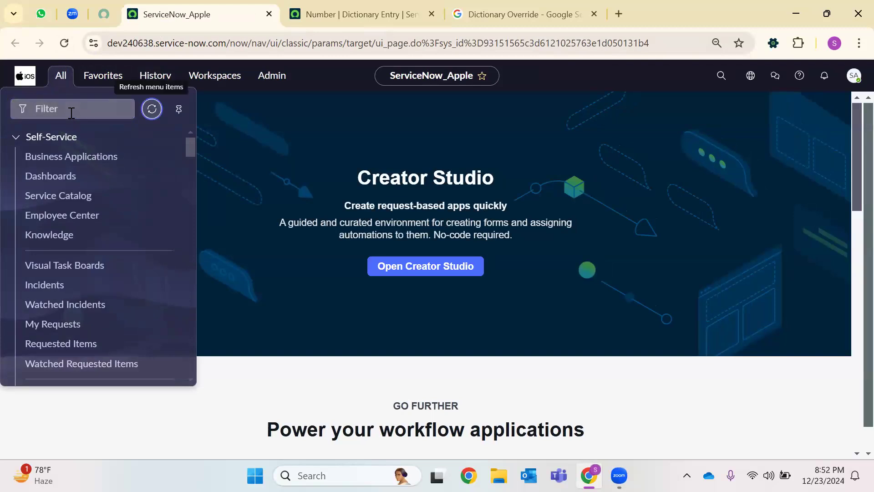
left_click(72, 112)
type("Inciden")
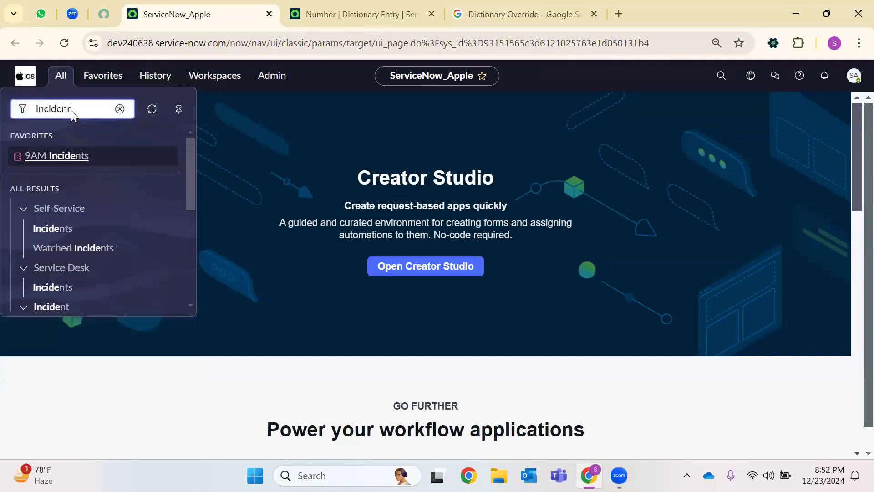
type("t do")
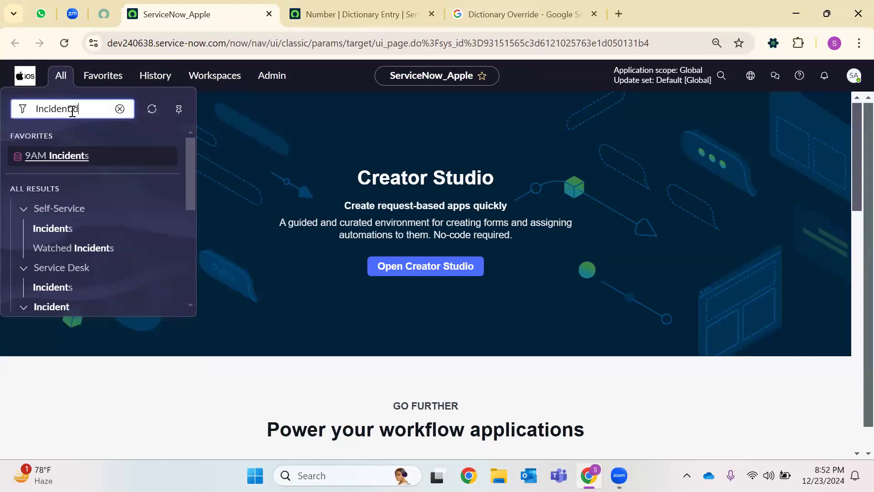
key("Return")
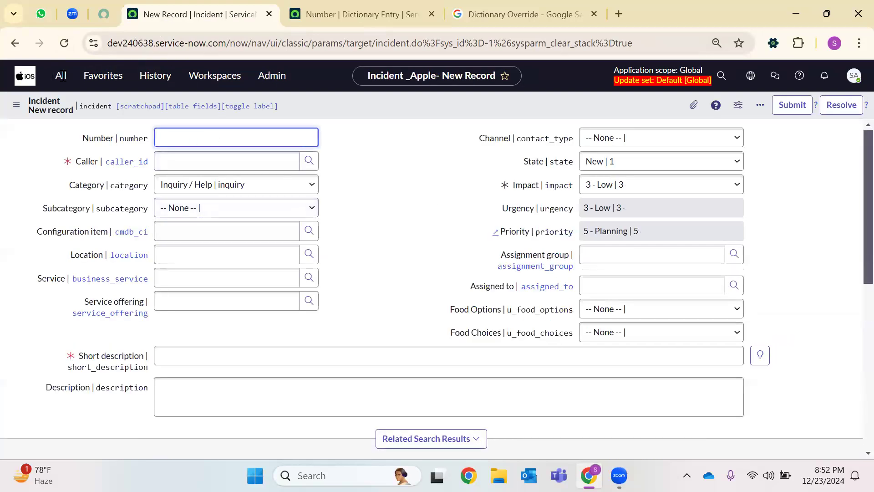
Step: Return to the home page and open another blank incident form with the navigator filter entry "incident.do"
left_click(31, 76)
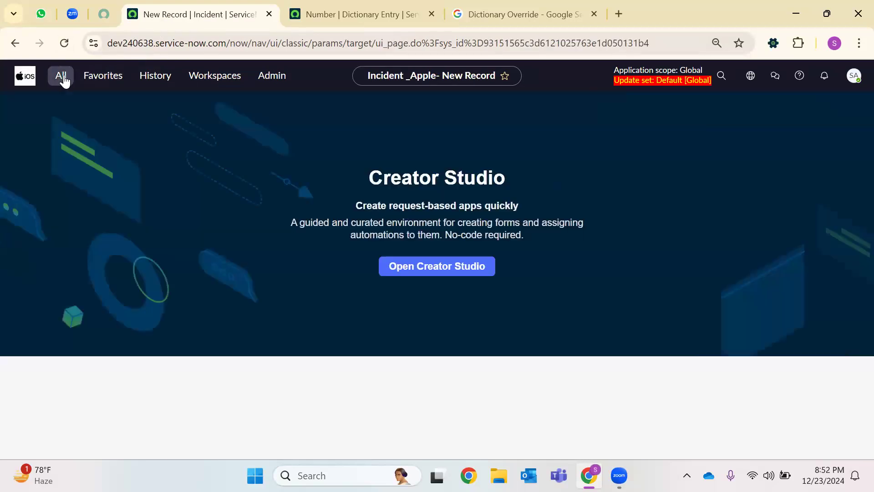
left_click(62, 77)
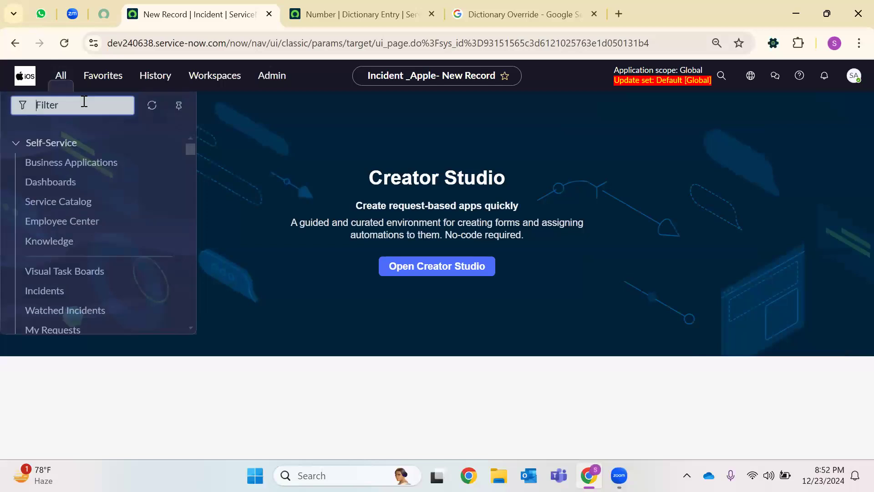
type("Incident.Do")
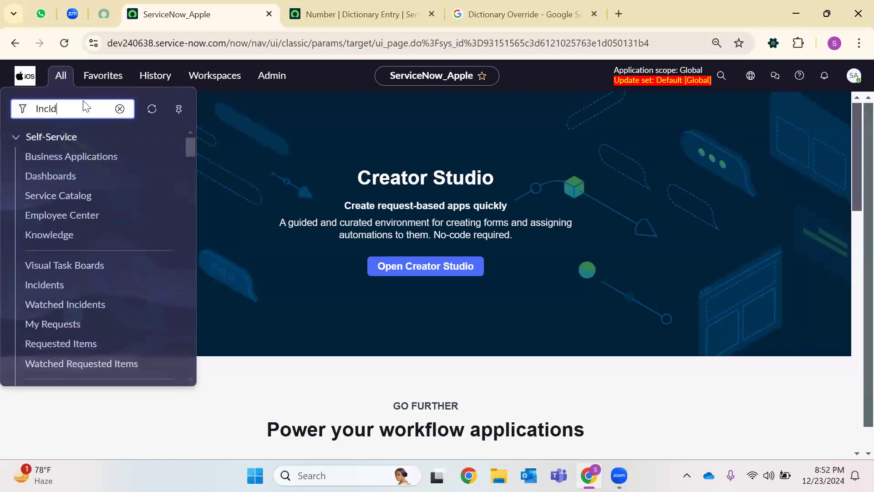
key("Return")
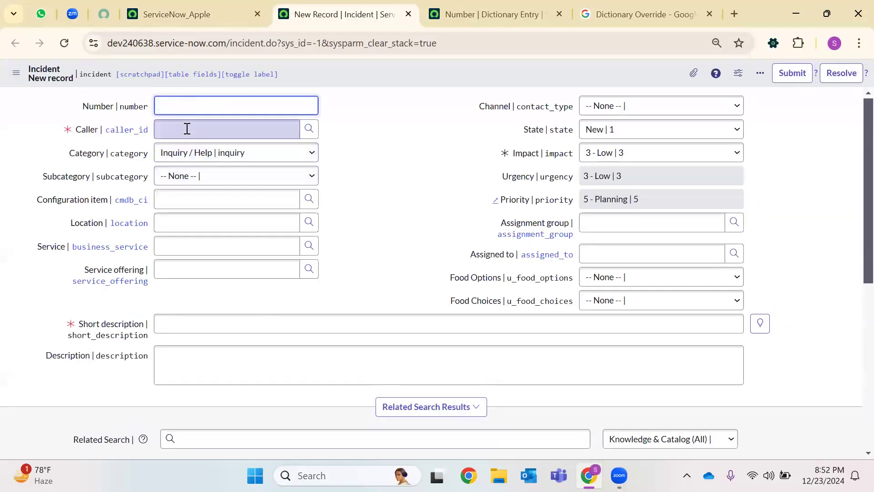
Step: Choose a caller for the new incident, and set Channel to Chat, State to In Progress and Impact to 1 - High
left_click(187, 129)
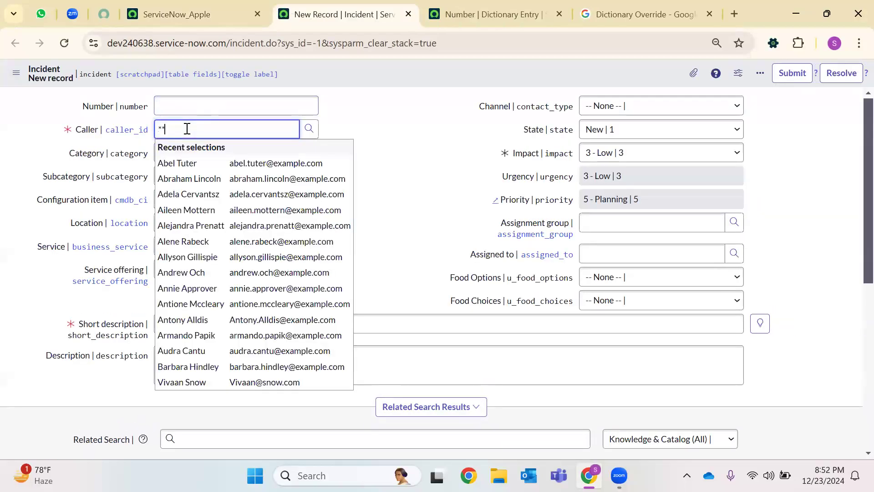
left_click(189, 167)
left_click(642, 116)
left_click(610, 140)
left_click(599, 130)
left_click(612, 164)
left_click(613, 156)
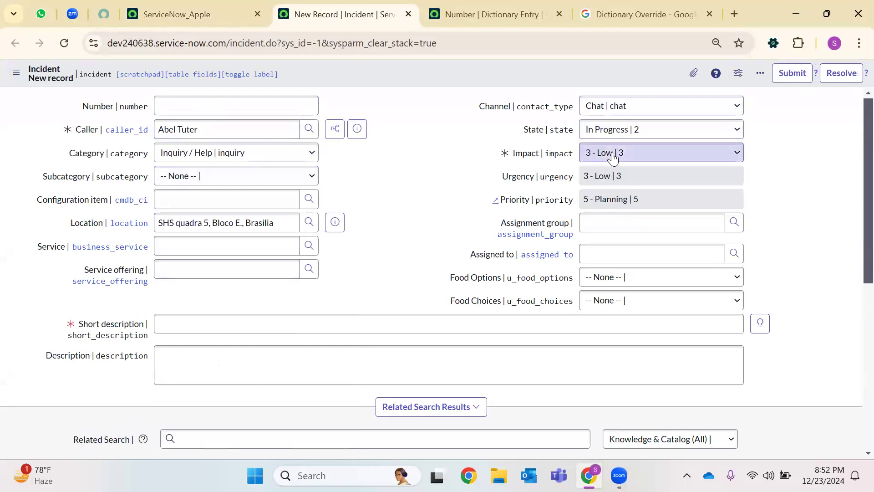
left_click(606, 187)
Step: Enter the short description "xscdfvgbn" and save the new incident
left_click(177, 331)
type("xscdfvgbn")
right_click(413, 75)
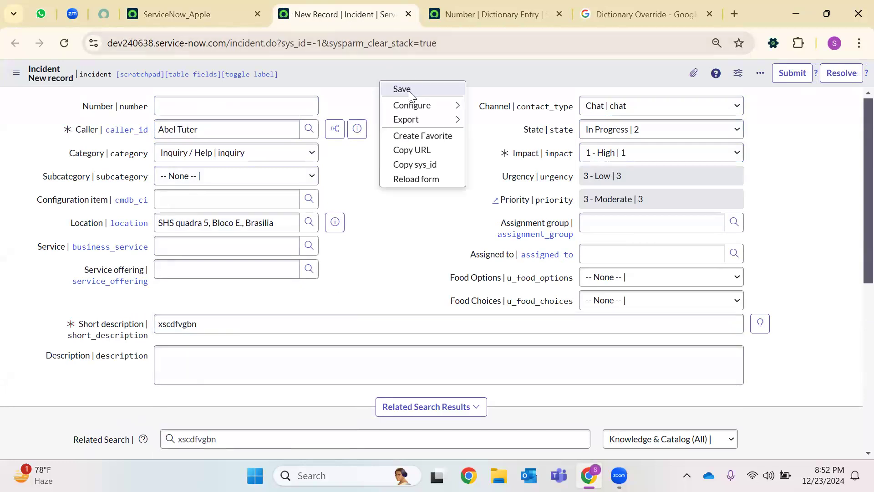
left_click(455, 178)
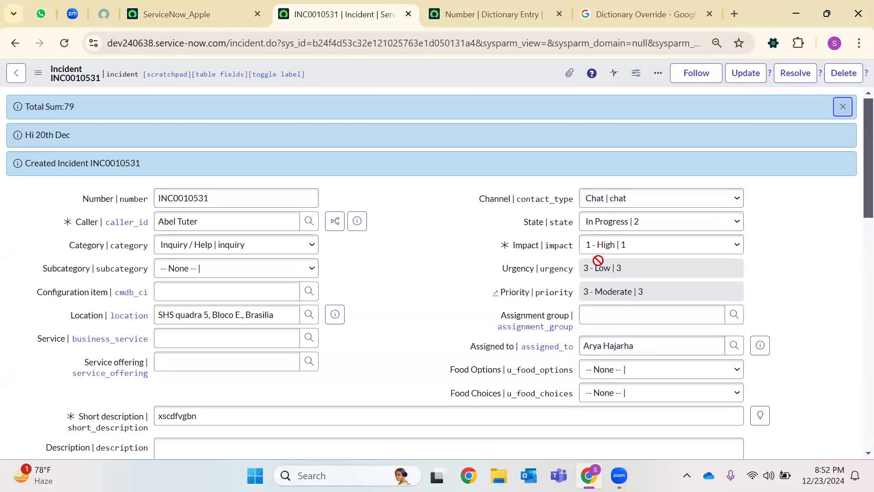
Step: Examine the Number on the saved incident and reload the record
double_click(198, 198)
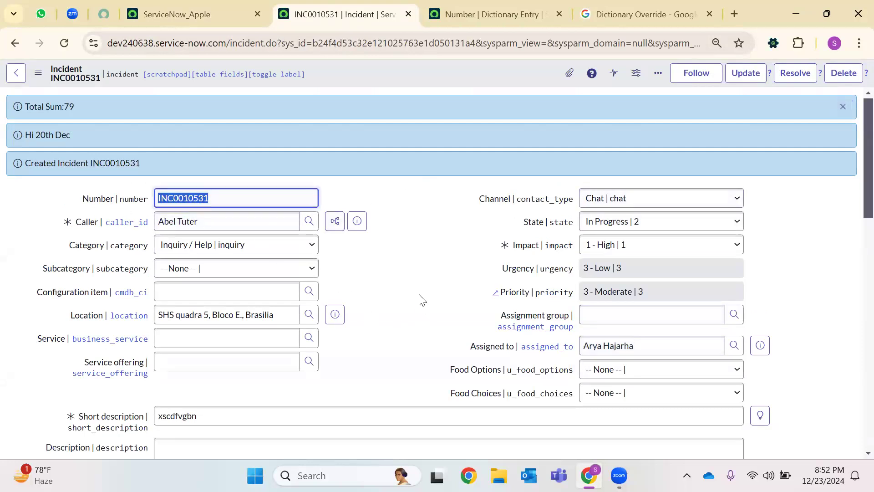
left_click(423, 288)
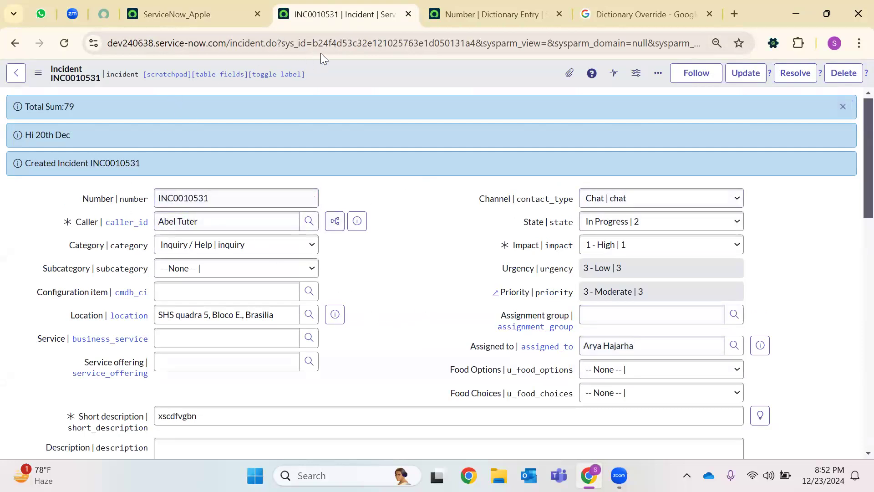
left_click(64, 44)
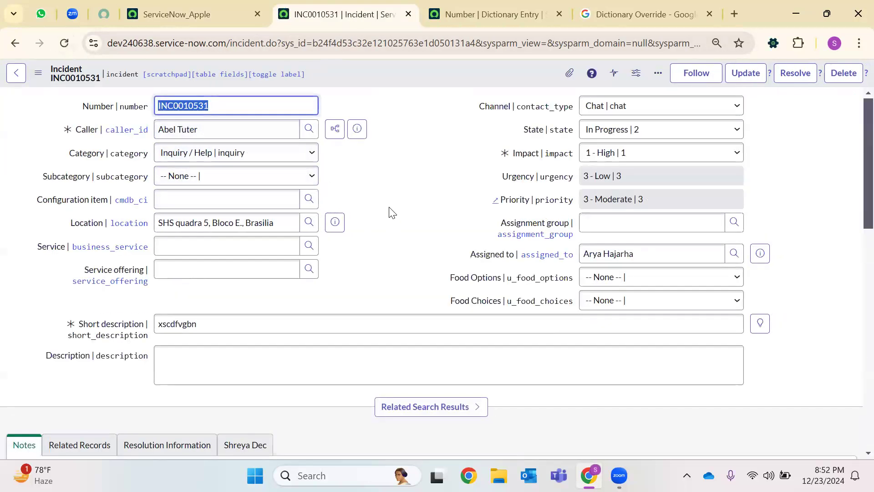
Step: Open a blank incident form by setting sys_id to -1 in the saved record's URL
left_click(371, 36)
double_click(371, 36)
type("-1")
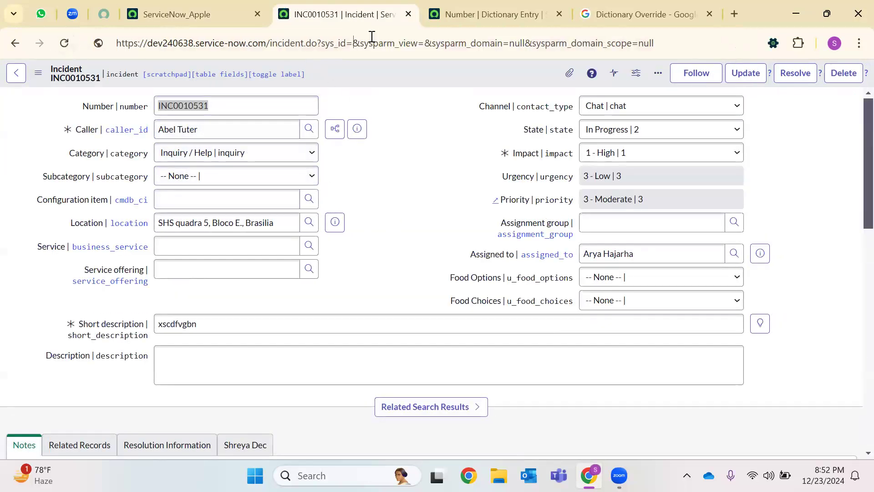
key("Return")
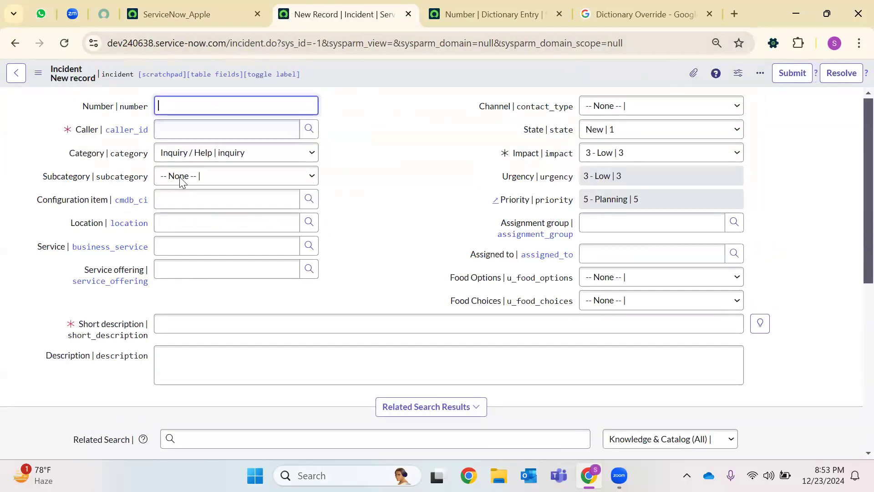
Step: Choose a caller, enter the short description "sxcdfvbg" and try to save the incident
left_click(173, 131)
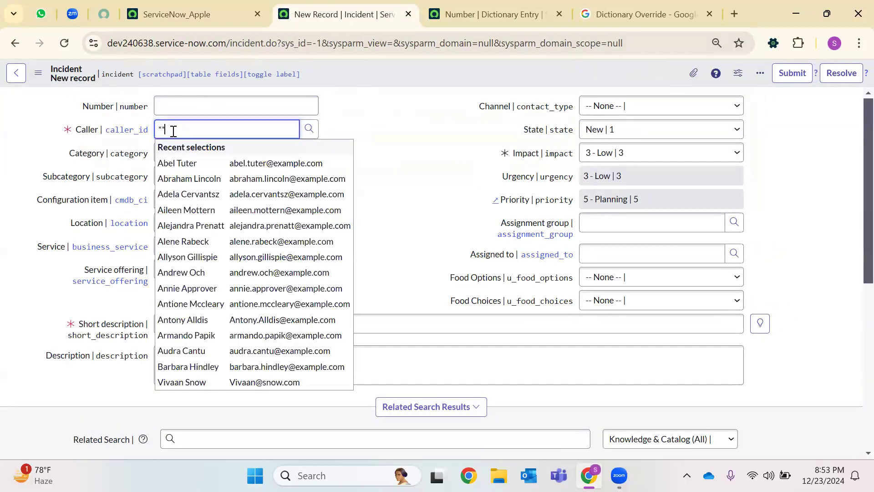
left_click(167, 241)
left_click(208, 319)
type("sxcdfvbg")
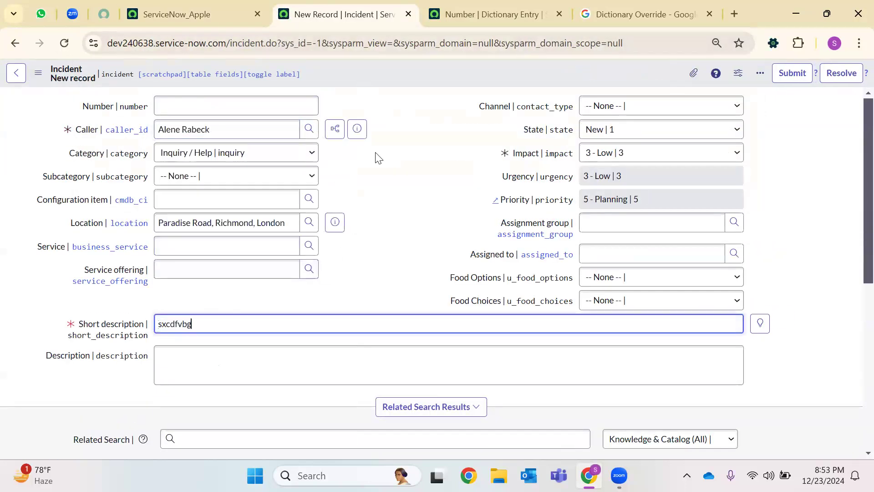
right_click(389, 75)
left_click(399, 159)
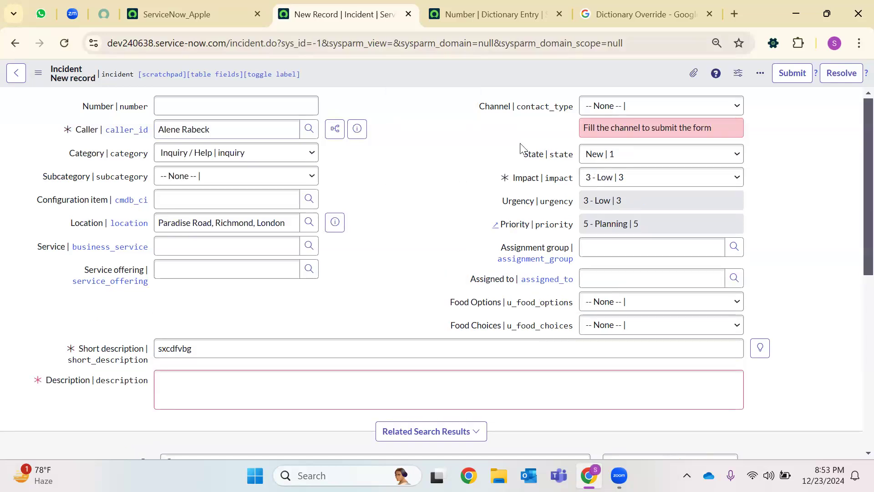
Step: Set the Channel to Chat, enter the description "cxvfbg", and save and reload the incident
left_click(619, 106)
left_click(596, 141)
right_click(441, 76)
left_click(453, 87)
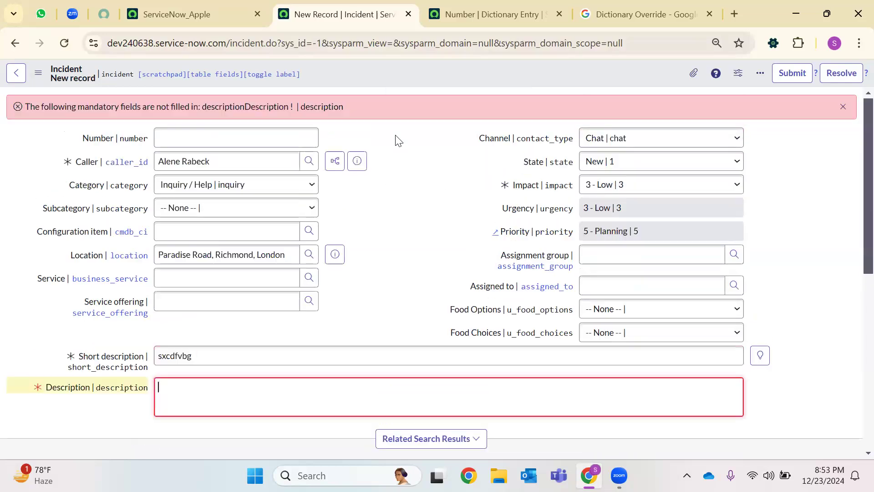
left_click(176, 396)
type("cxvfbg")
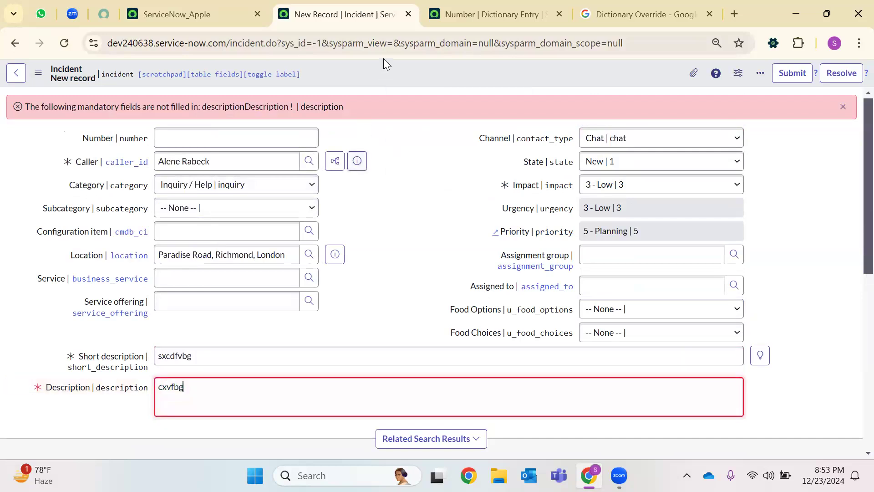
right_click(430, 76)
left_click(423, 82)
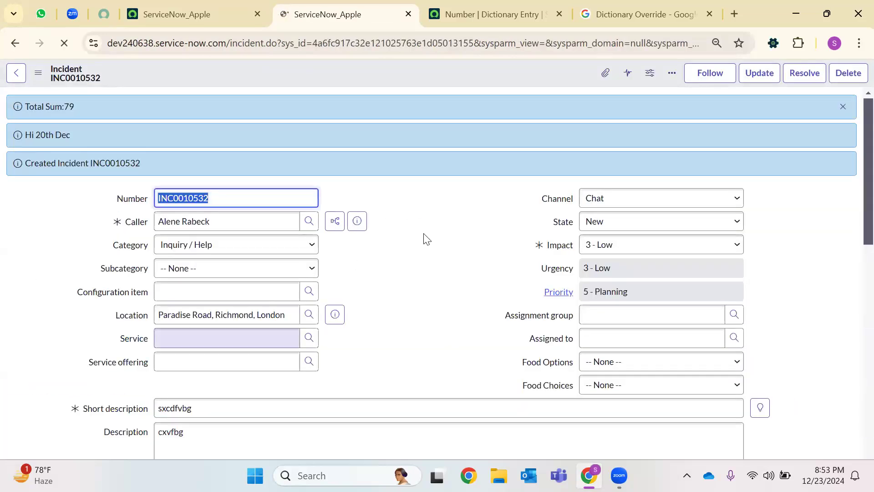
left_click(64, 43)
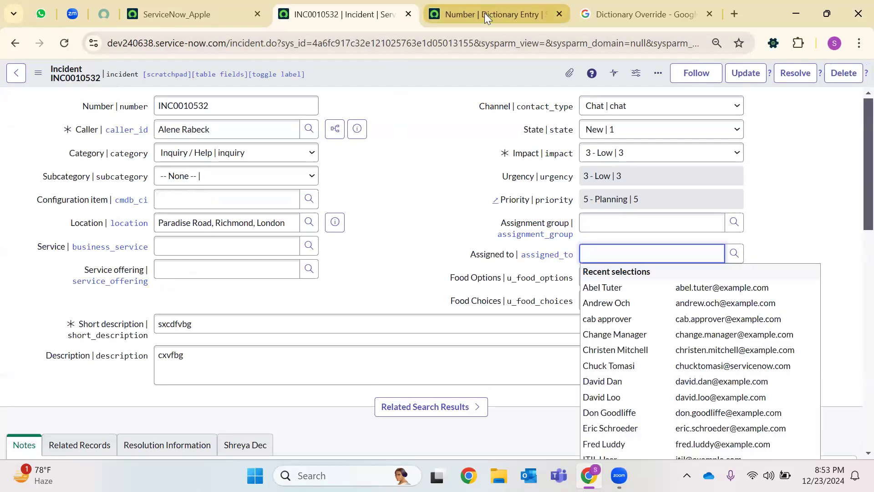
Step: Go to the Number field's dictionary entry and open its incident dictionary override in a new tab
left_click(484, 13)
scroll(368, 245, "down", 8)
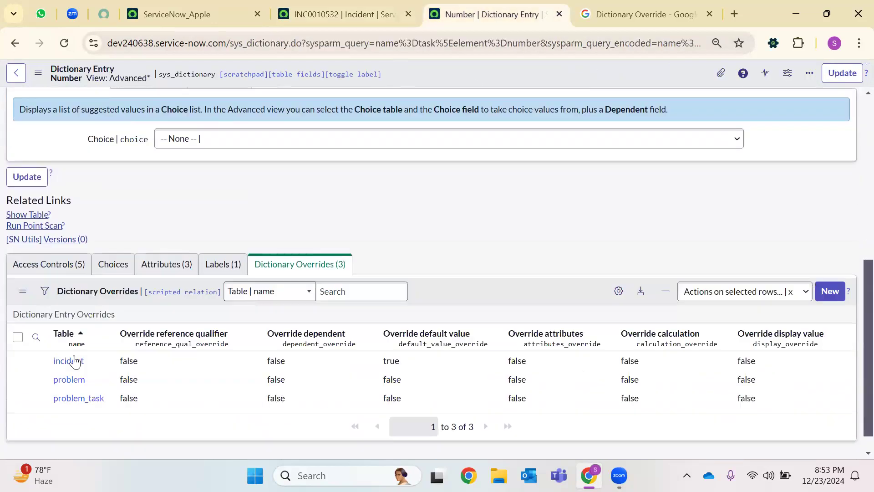
right_click(65, 338)
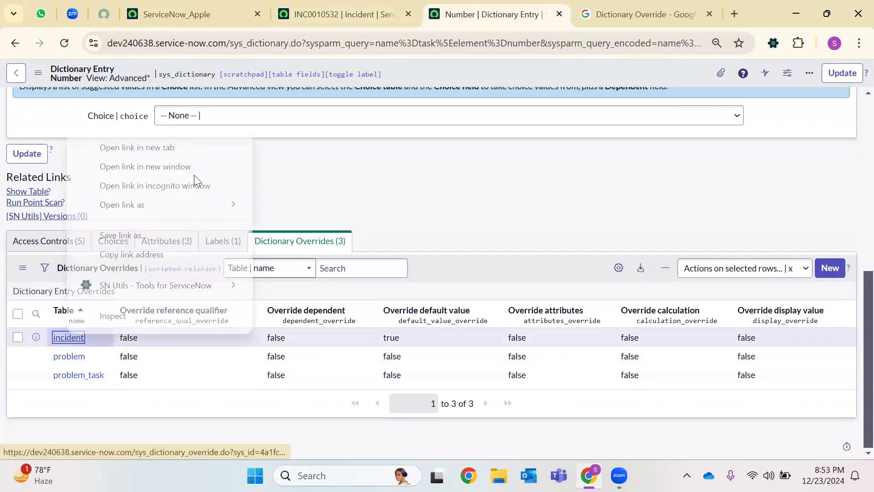
left_click(195, 148)
left_click(560, 6)
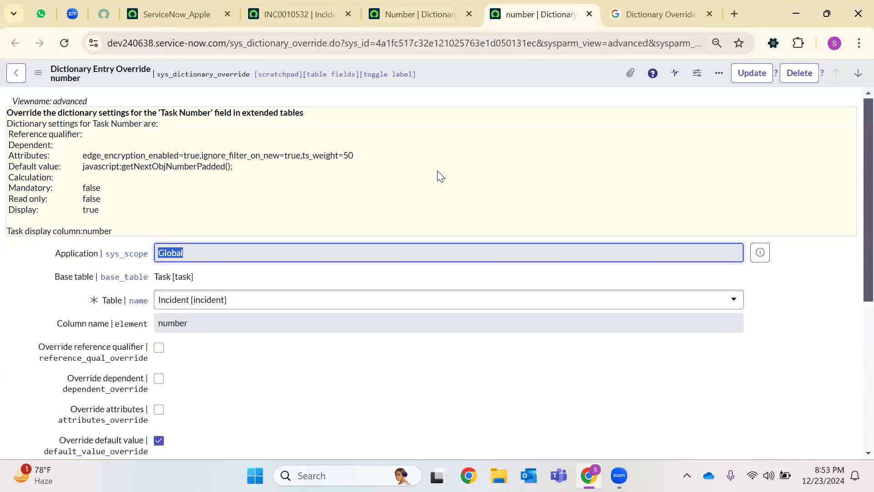
Step: Set the override's default value to APPLE15 and update the record
scroll(269, 292, "down", 5)
left_click(168, 281)
type("APPLE15")
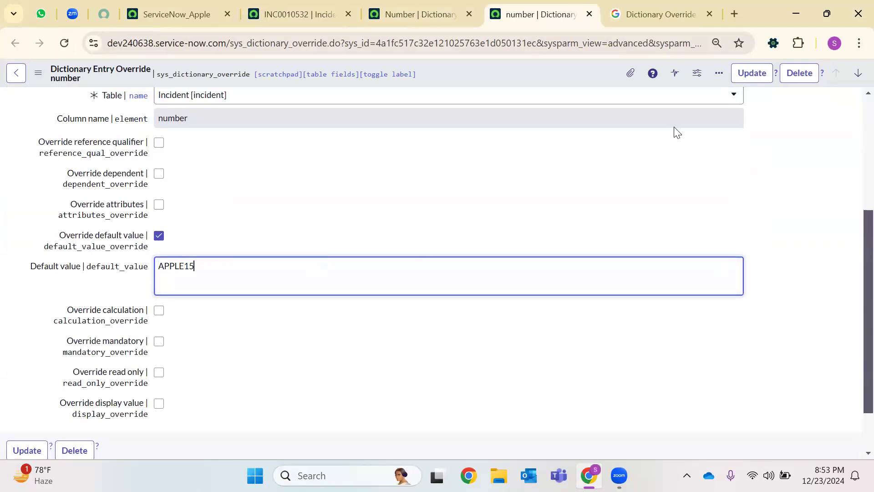
left_click(751, 73)
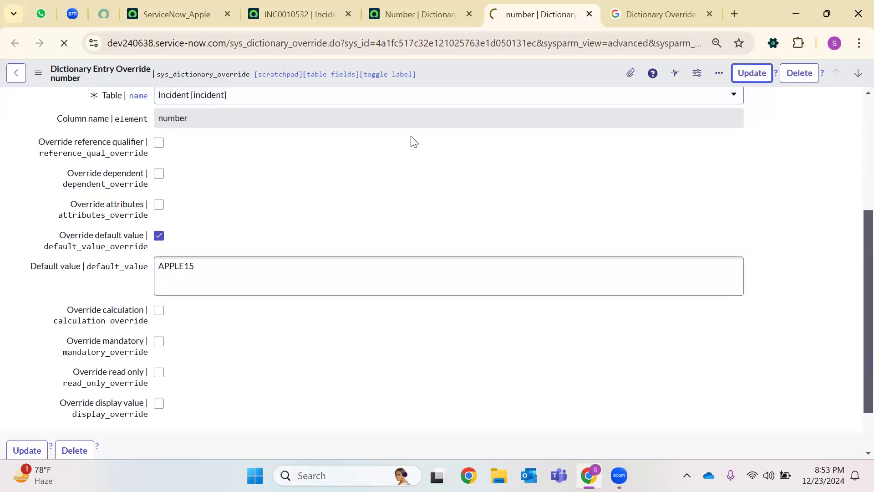
Step: Return to the saved incident and open a blank incident form by setting its URL's sys_id to -1
left_click(336, 8)
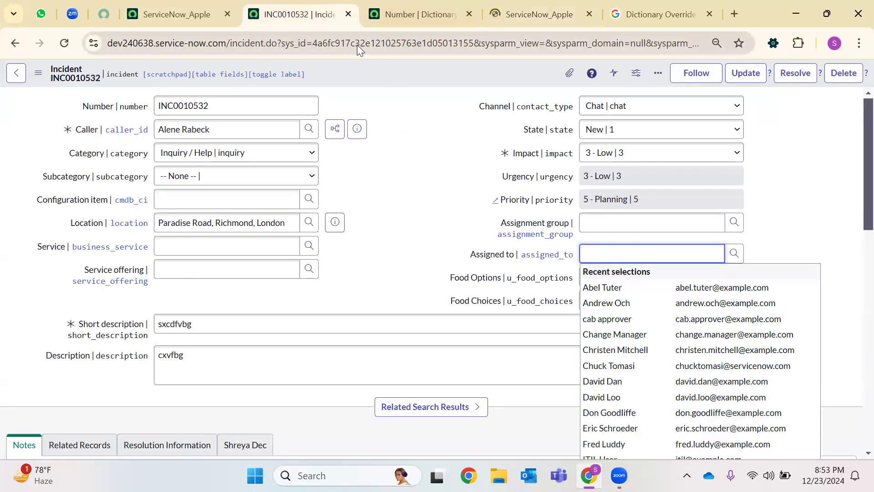
double_click(357, 44)
type("-1")
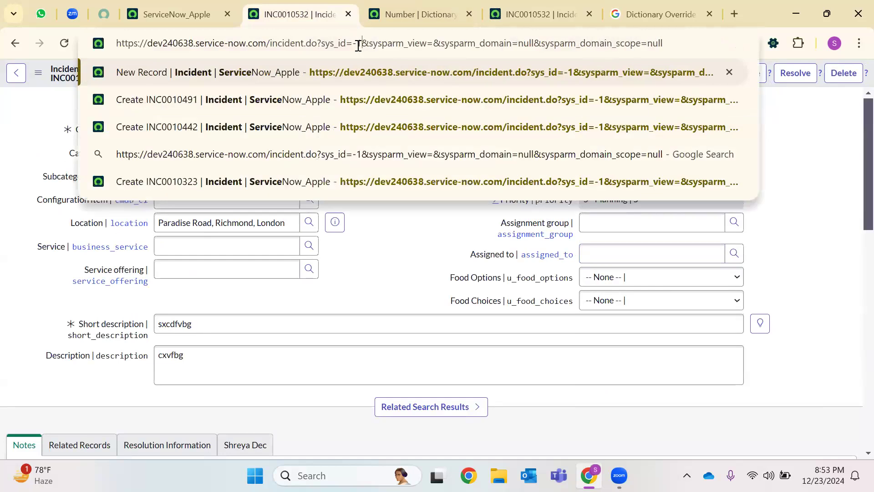
key("Return")
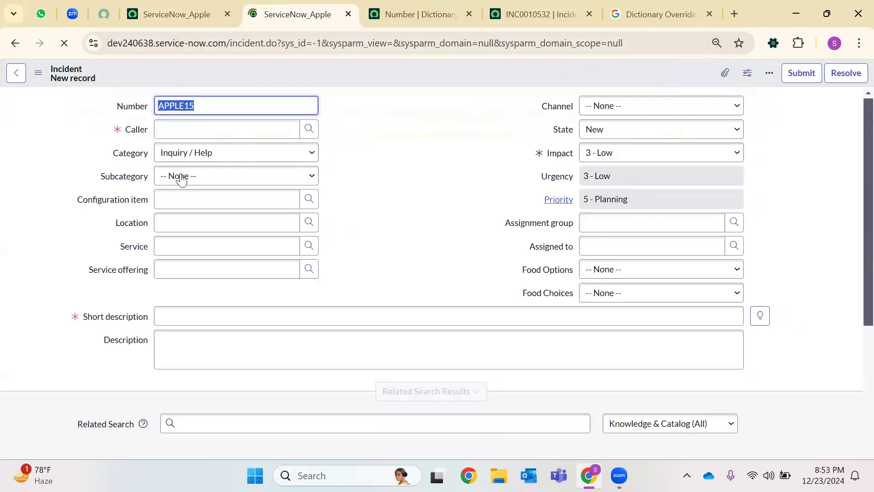
Step: Choose a caller, enter the short description "xcvfghh" and try to save the APPLE15 incident
left_click(224, 134)
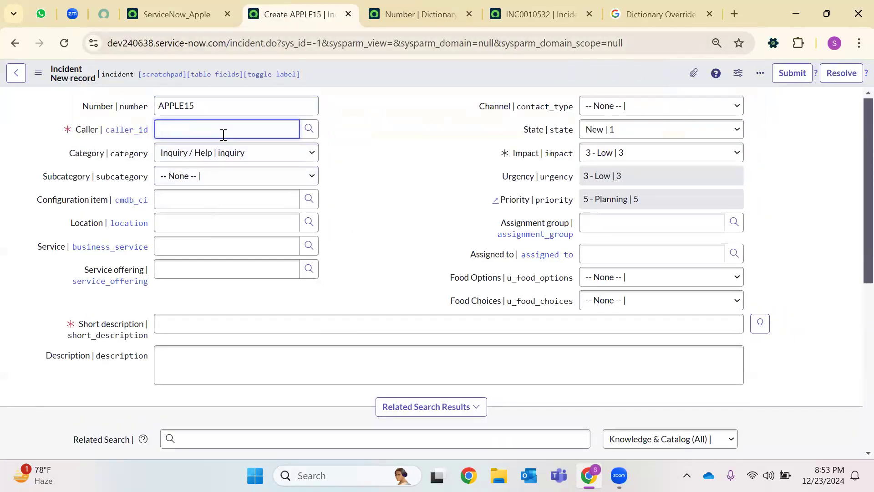
type("**")
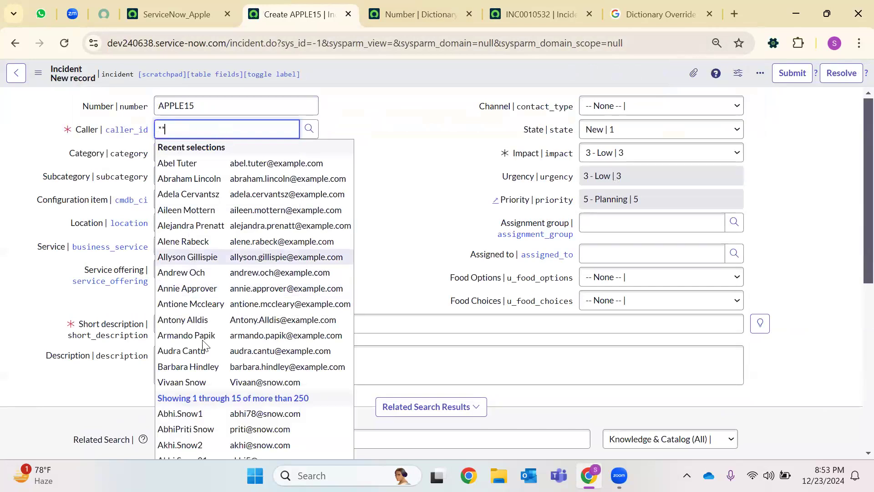
key("Return")
type("ghh")
right_click(403, 77)
left_click(424, 83)
Step: Set the Channel to Chat, enter the description "dfg" and save the APPLE15 incident
left_click(614, 105)
left_click(614, 140)
left_click(218, 367)
type("dfg")
right_click(438, 78)
left_click(435, 78)
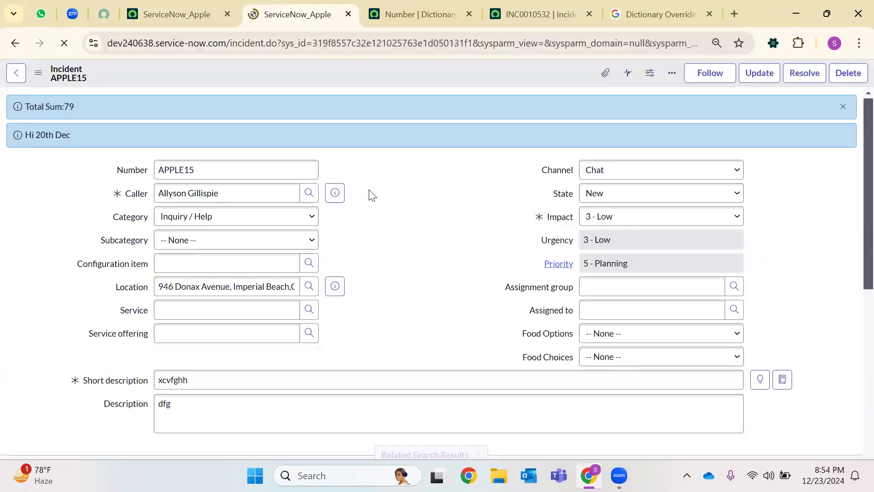
Step: Open another blank incident form by replacing the sys_id in the APPLE15 record's URL with -1
left_click(415, 42)
double_click(415, 42)
key("BackSpace")
type("-1")
key("Return")
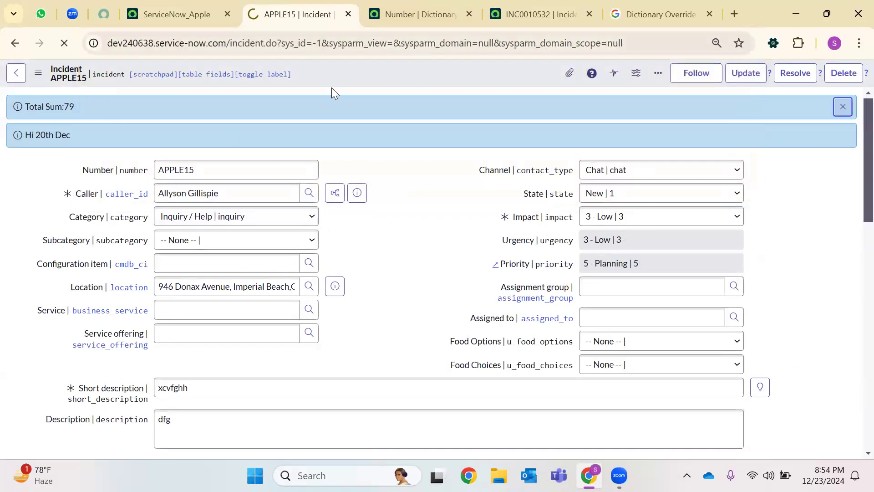
Step: Pick a caller from the user lookup list and set the Channel to Email
left_click(309, 129)
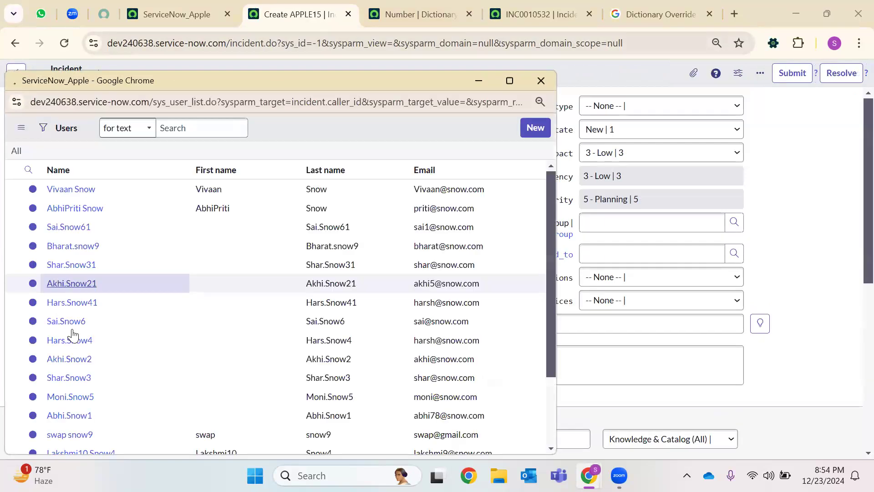
left_click(72, 335)
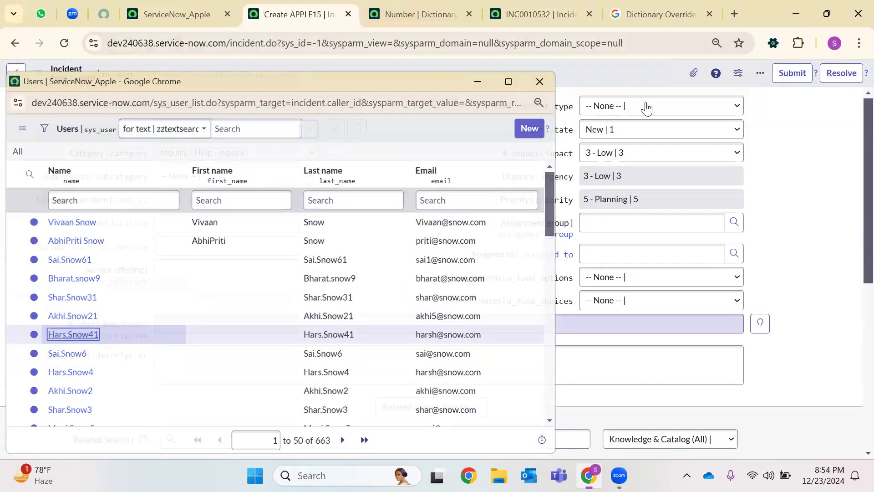
left_click(646, 108)
left_click(614, 157)
Step: Enter the short description "dsfg" and the description "sdfcgh", and save the second APPLE15 incident
left_click(179, 326)
type("dsfg")
left_click(211, 357)
type("sdfcgh")
right_click(373, 70)
left_click(474, 189)
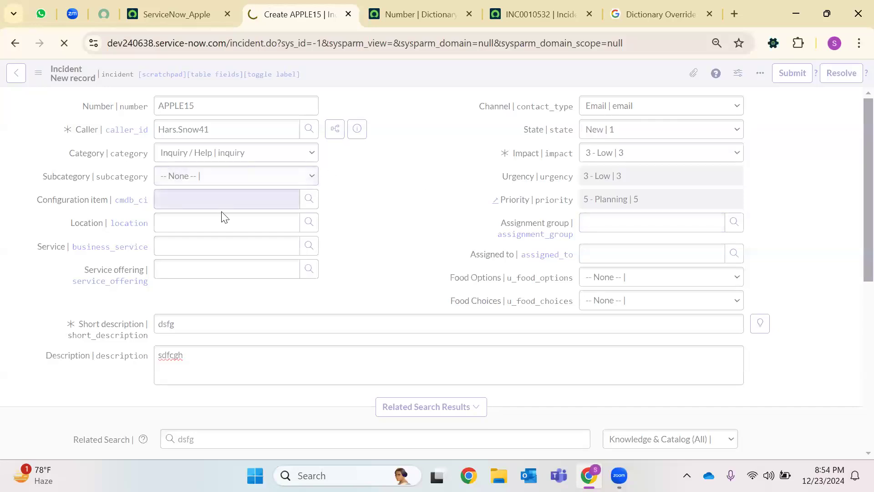
Step: Open the incident table's override record from the Number dictionary entry's Dictionary Overrides in a new browser tab
left_click(420, 7)
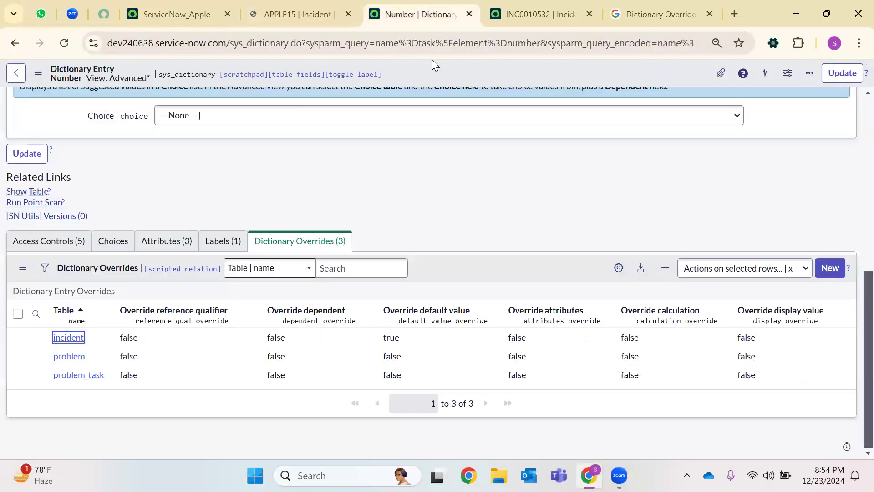
right_click(71, 345)
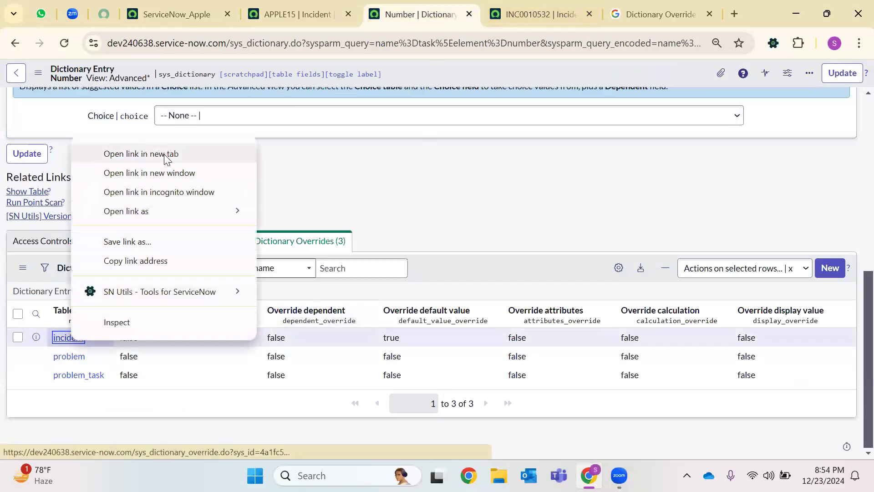
left_click(163, 153)
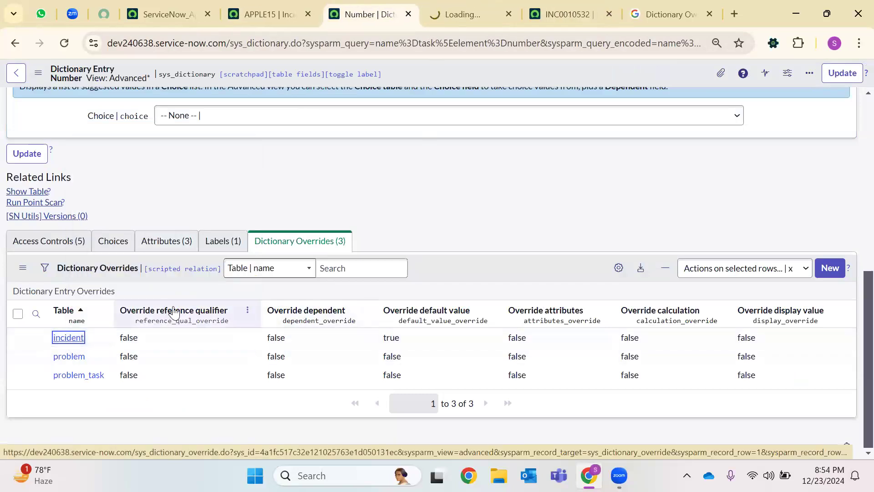
left_click(469, 7)
scroll(161, 316, "down", 2)
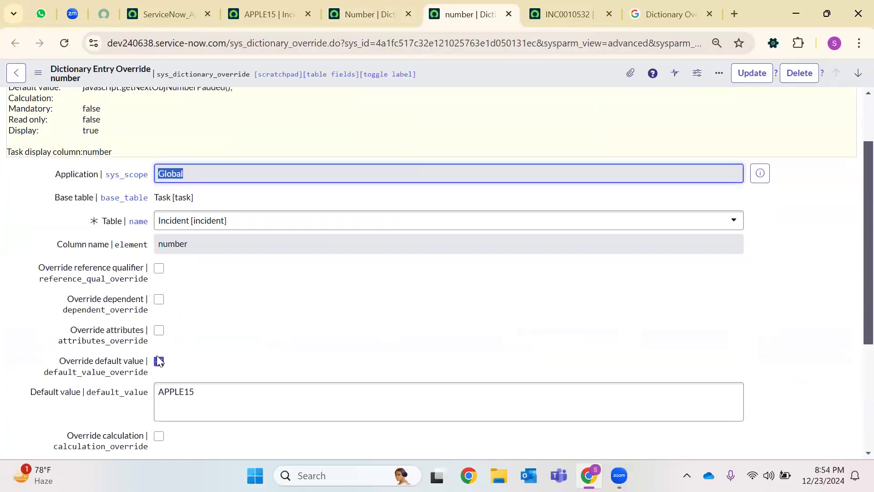
Step: Turn off Override default value in the incident Number override and update the record
left_click(158, 361)
scroll(774, 119, "up", 2)
left_click(752, 73)
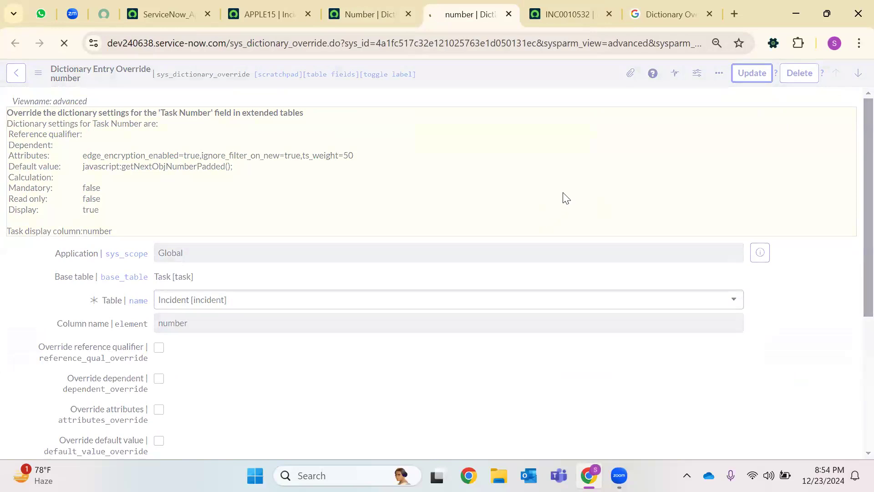
Step: Open a blank incident form by replacing the sys_id in the INC0010532 record's URL with -1, and reload the form
left_click(569, 14)
left_click(64, 43)
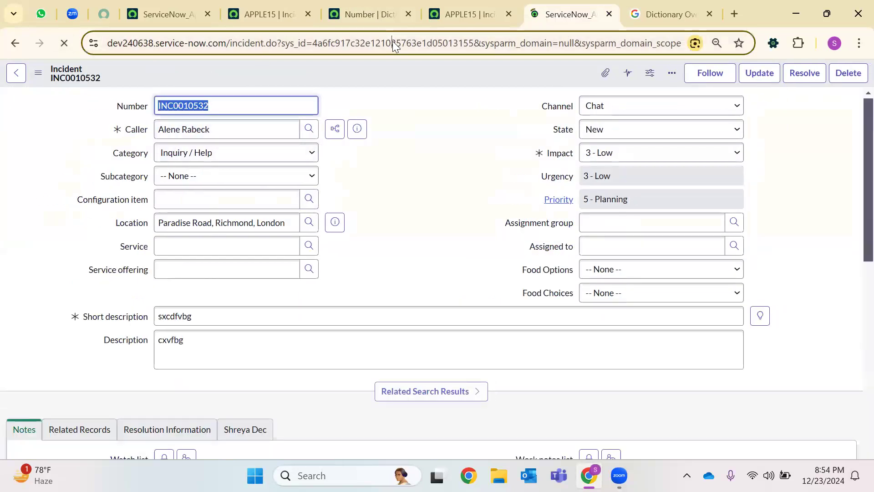
double_click(393, 44)
key("BackSpace")
type("-1")
key("Return")
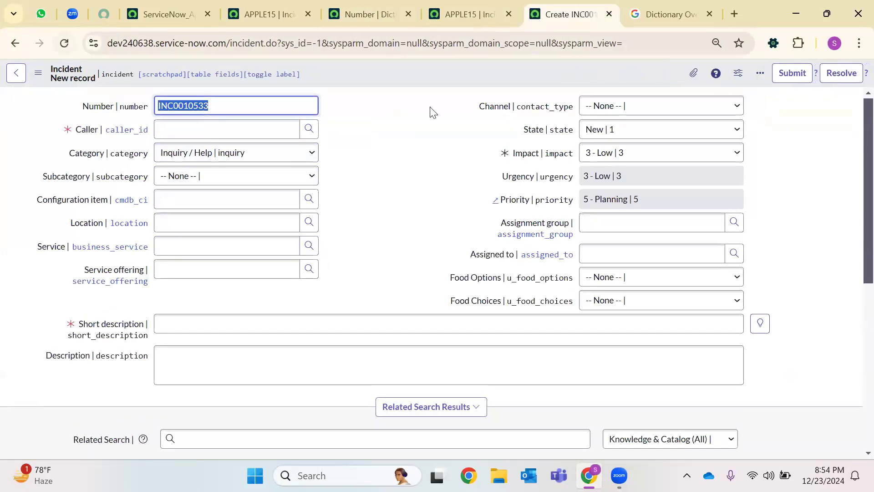
key("F5")
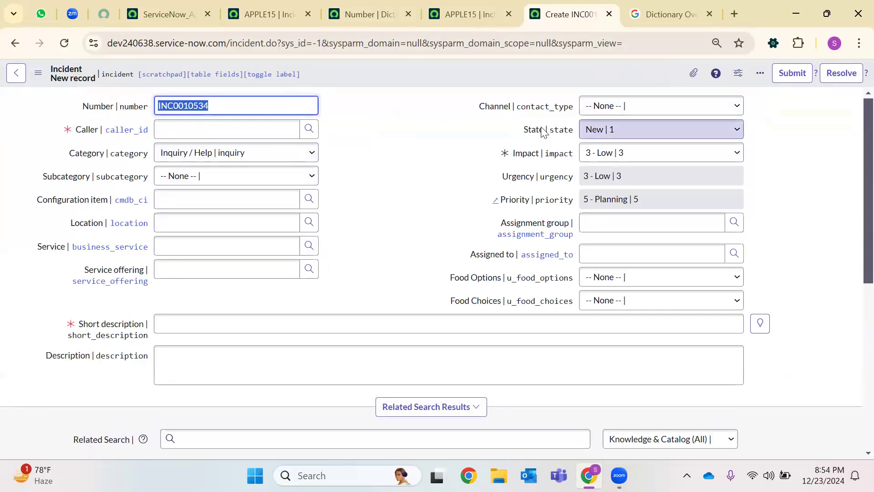
Step: Compare the Number field on the new incident form with the dictionary override definition in the Google search results
left_click(665, 14)
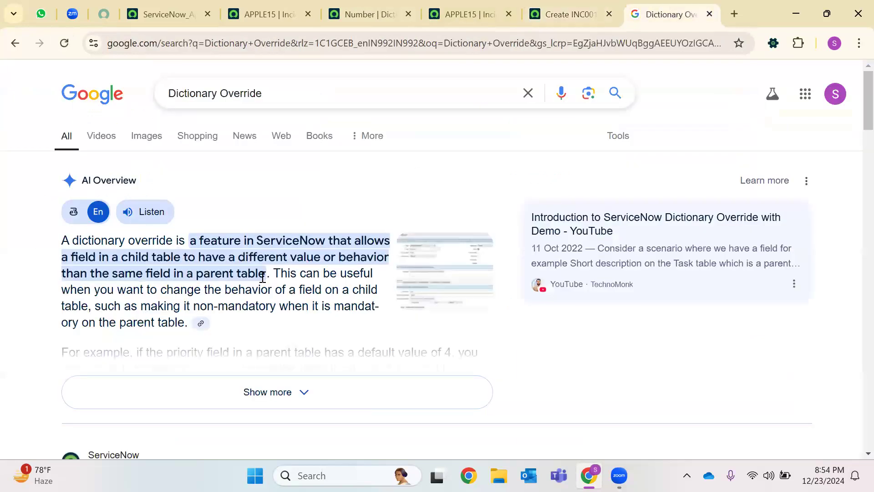
left_click(553, 8)
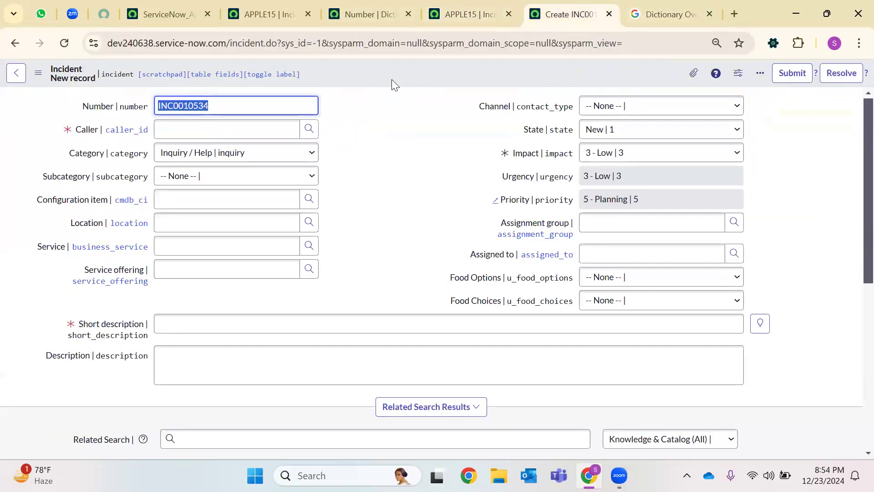
double_click(84, 108)
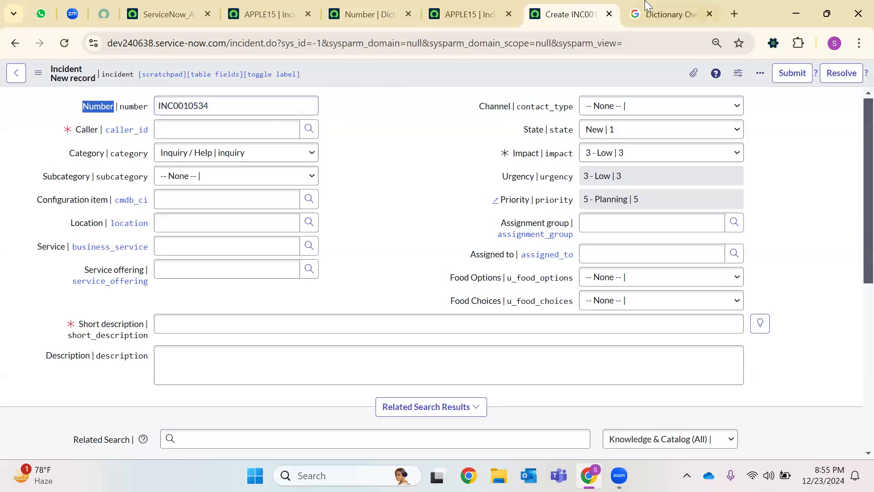
left_click(669, 14)
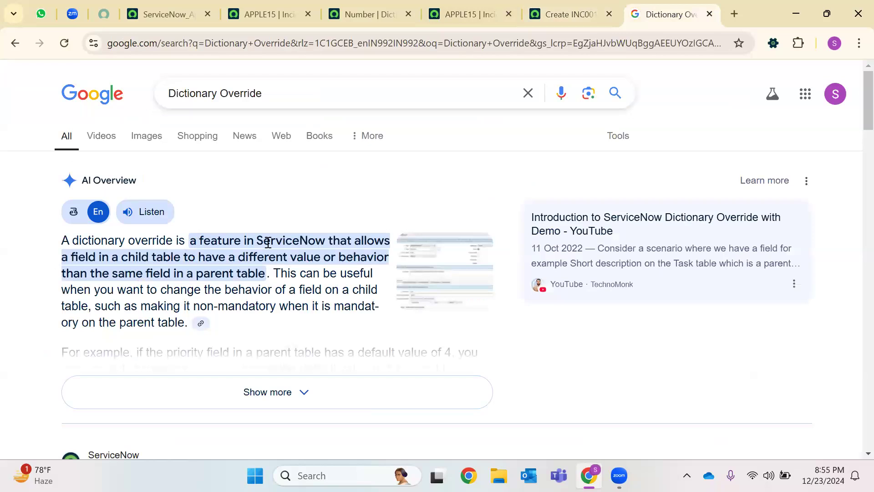